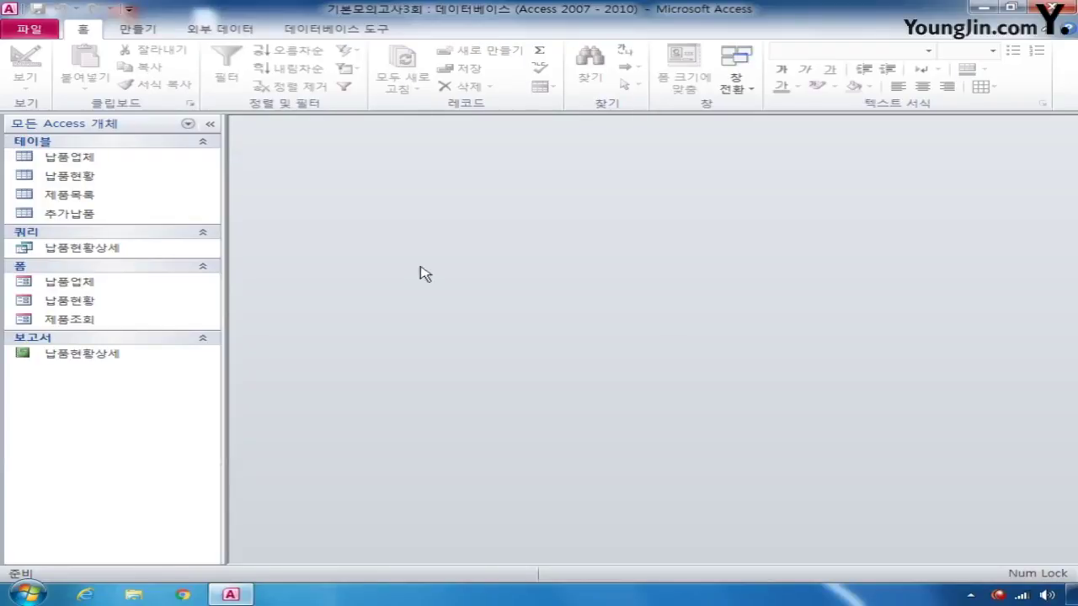
Open the 납품현황 table in design view and make 납품일자, 납품업체코드 and 제품코드 its composite primary key
{"action": "right_click", "coordinate": [84, 182]}
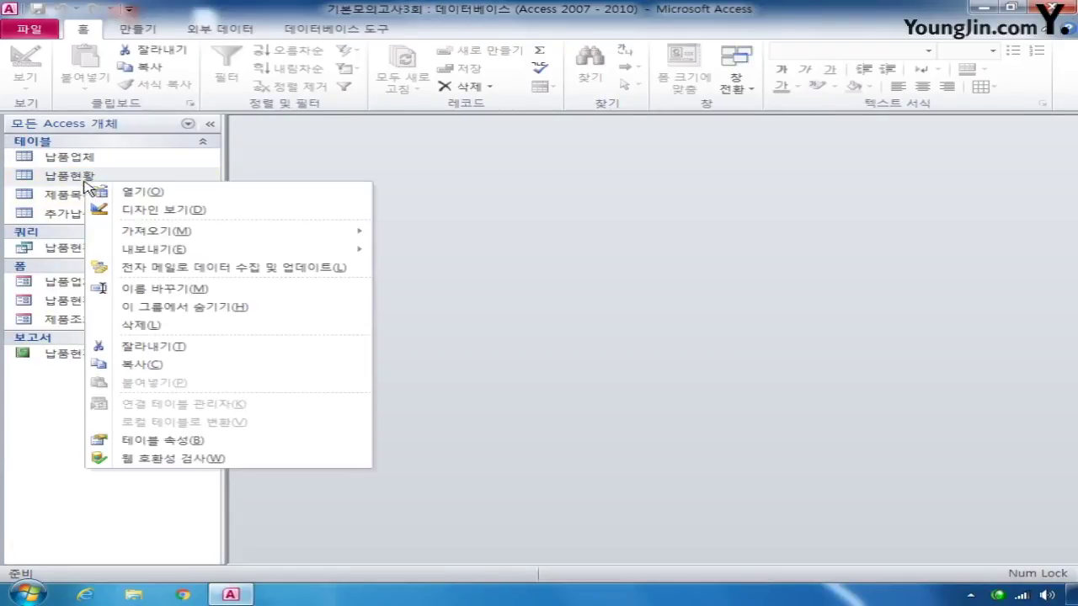
{"action": "left_click", "coordinate": [152, 209]}
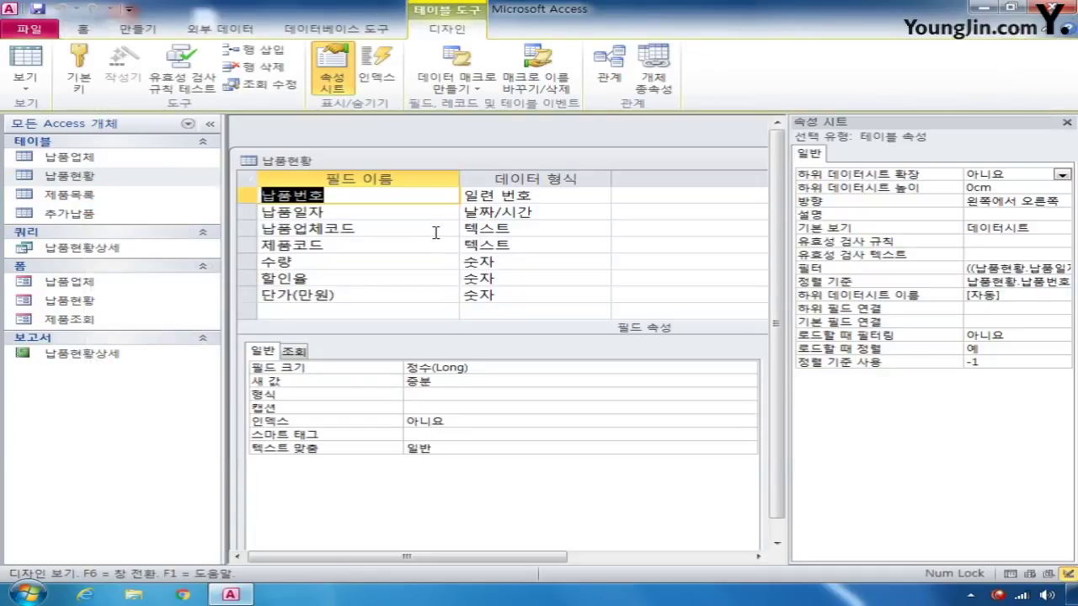
{"action": "left_click", "coordinate": [248, 216]}
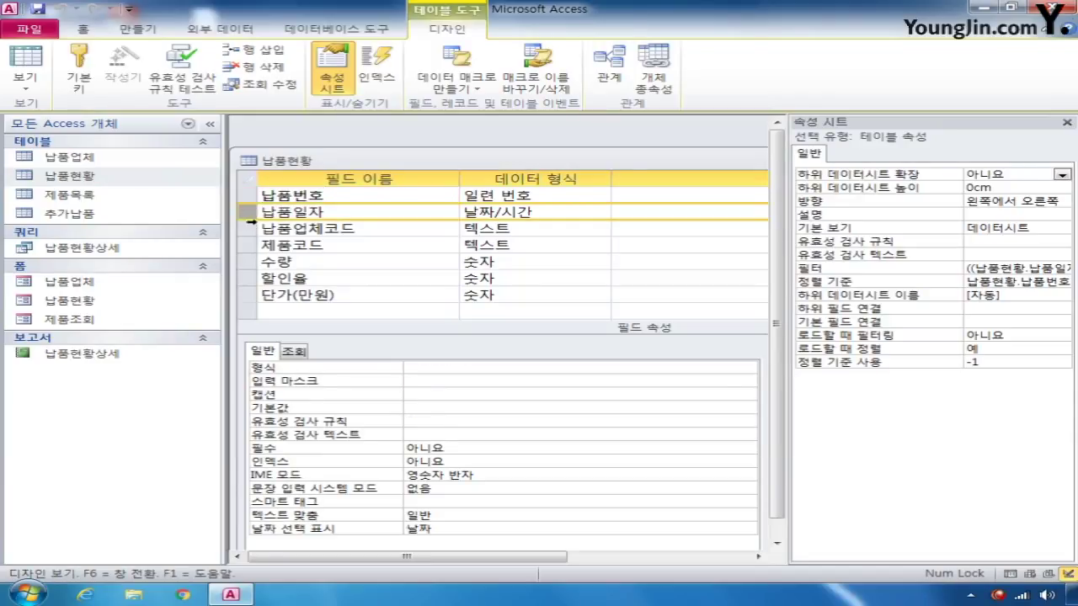
{"action": "left_click", "coordinate": [249, 228]}
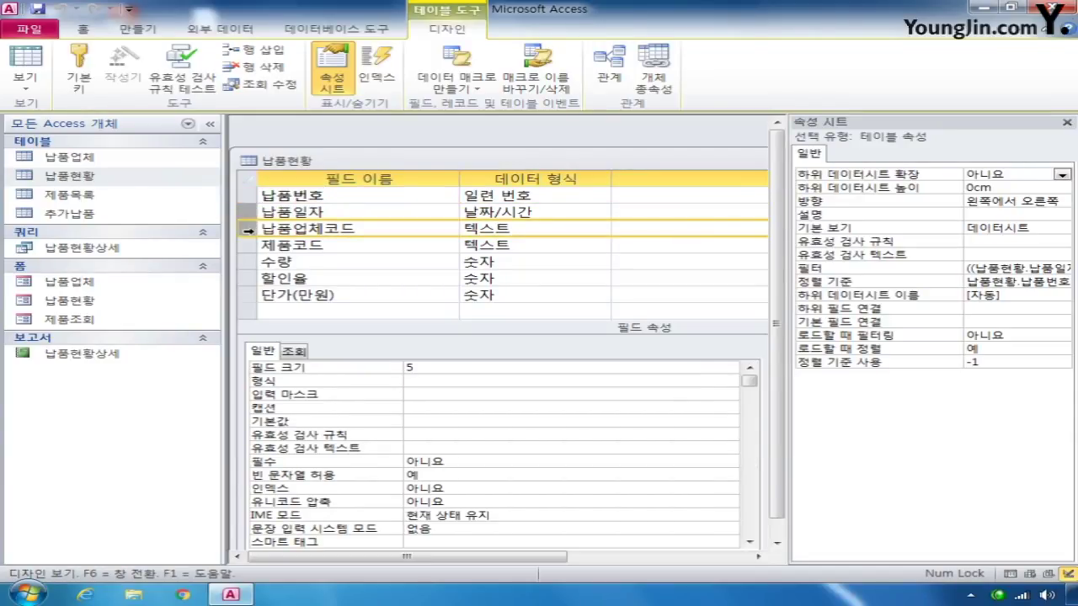
{"action": "left_click", "coordinate": [247, 244], "text": "ctrl"}
{"action": "left_click", "coordinate": [78, 77]}
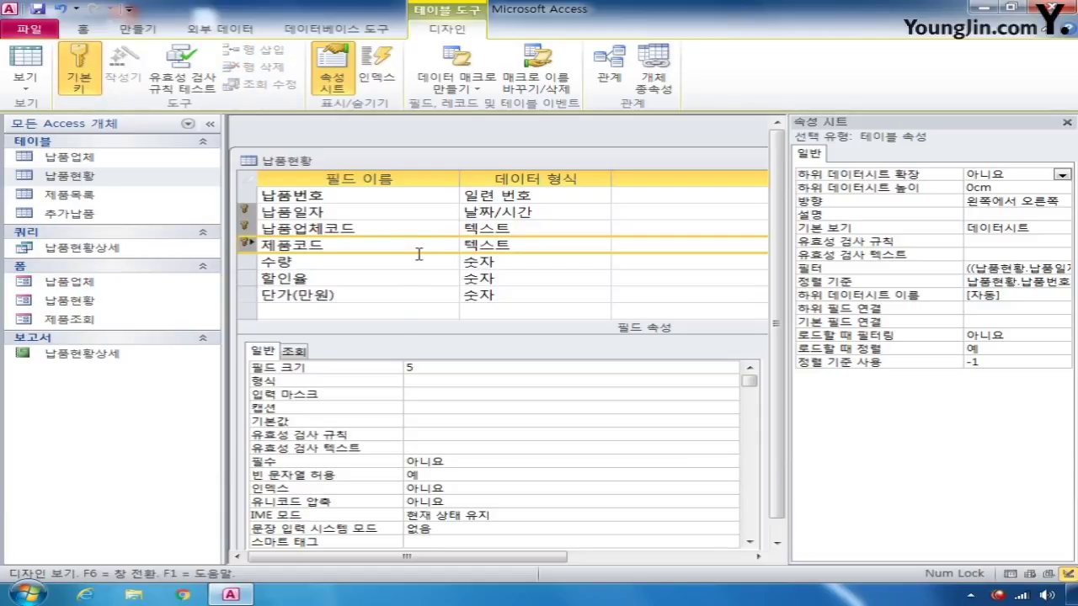
Set the 필수 property of the 납품일자 field to 예 and close the property sheet
{"action": "left_click", "coordinate": [251, 211]}
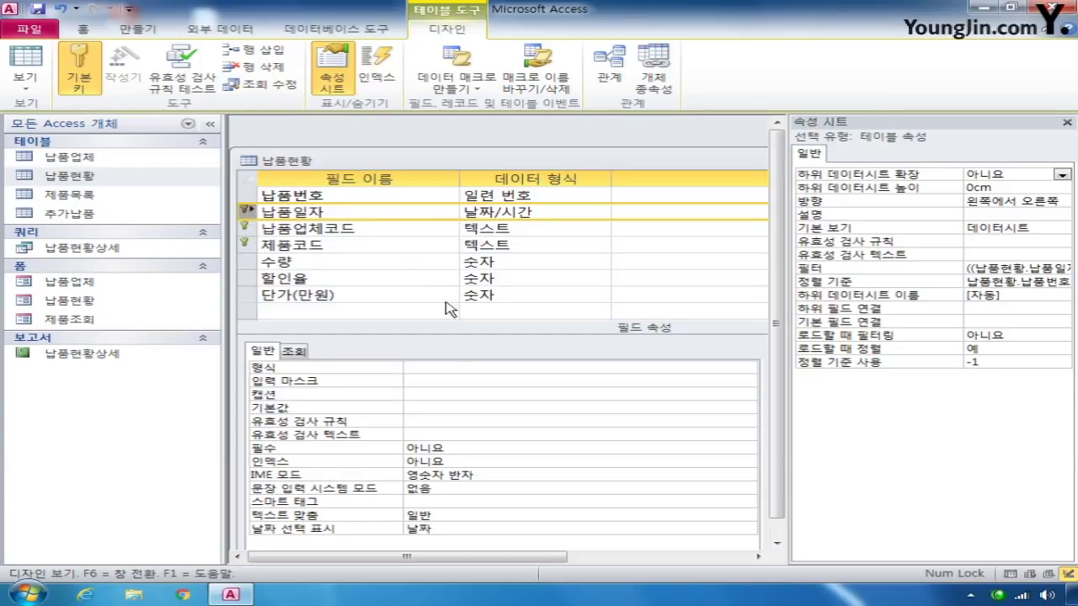
{"action": "left_click", "coordinate": [481, 448]}
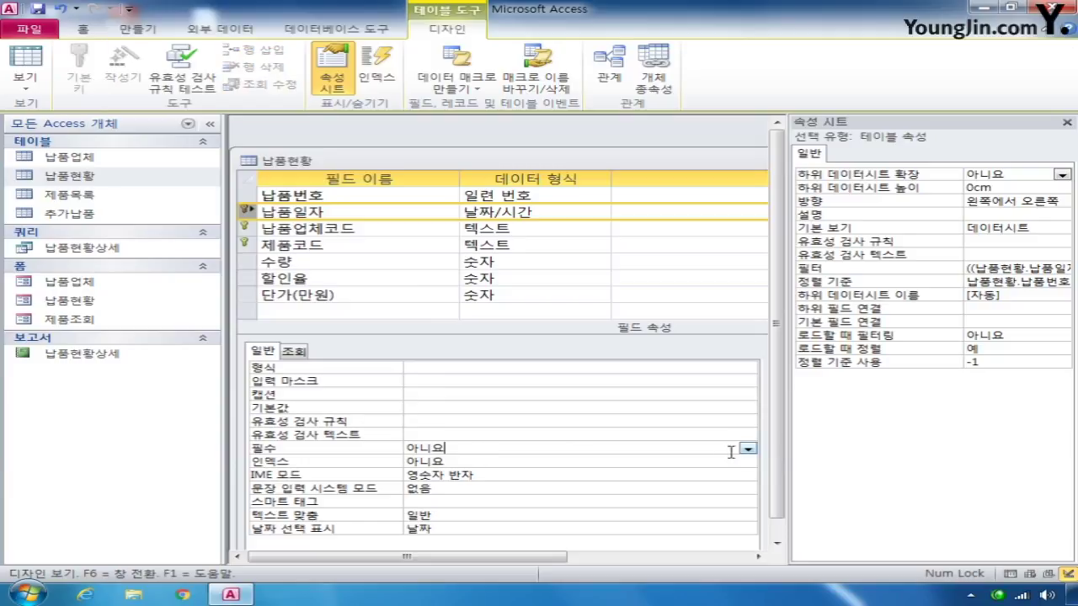
{"action": "left_click", "coordinate": [748, 449]}
{"action": "left_click", "coordinate": [723, 461]}
{"action": "left_click", "coordinate": [1069, 124]}
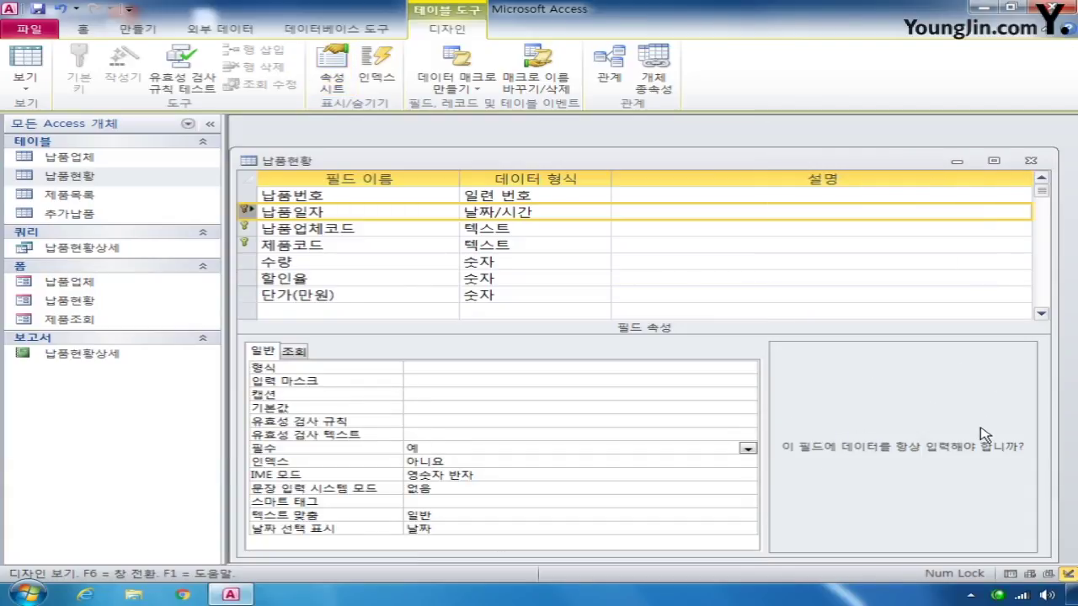
Set the 수량 field's validation rule to >=1 And <=1000
{"action": "left_click", "coordinate": [249, 261]}
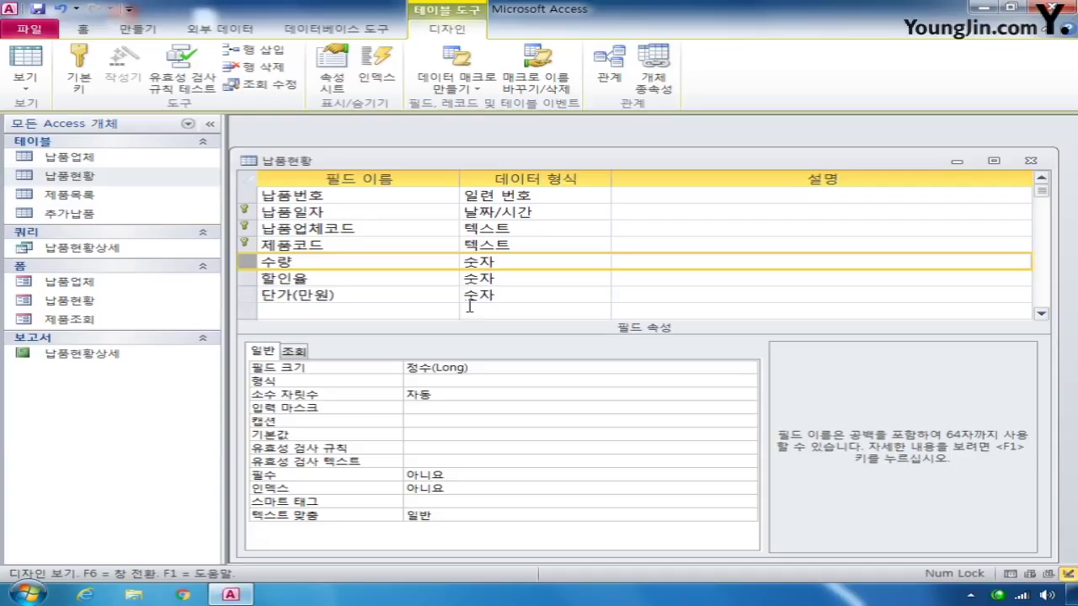
{"action": "left_click", "coordinate": [443, 448]}
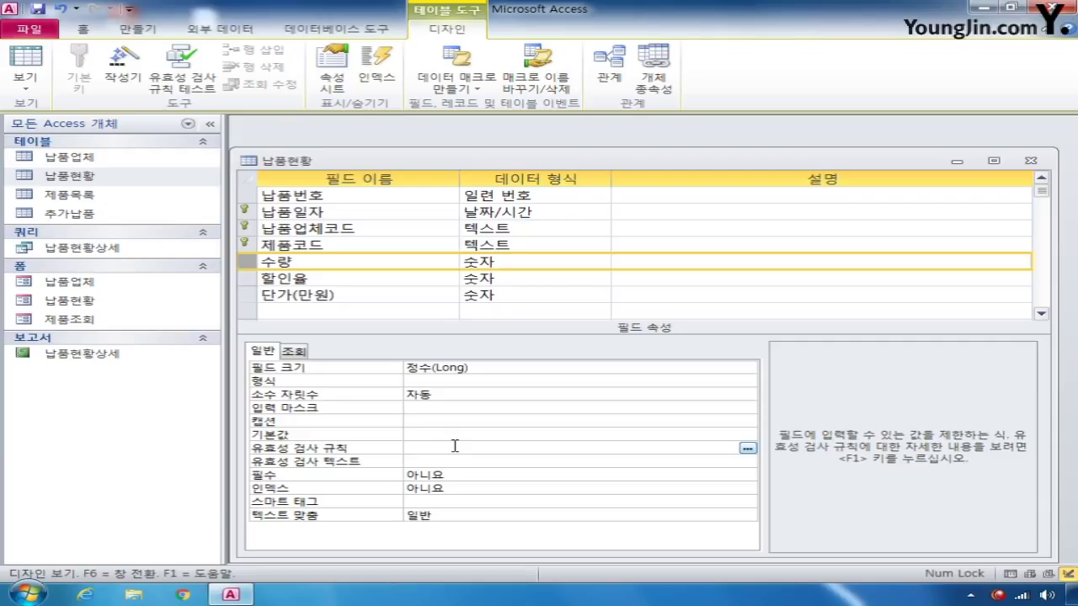
{"action": "type", "text": ">=1 and <=1000"}
Set the 수량 field's validation text to "1부터 1000사이의 값을 입력하세요"
{"action": "left_click", "coordinate": [423, 463]}
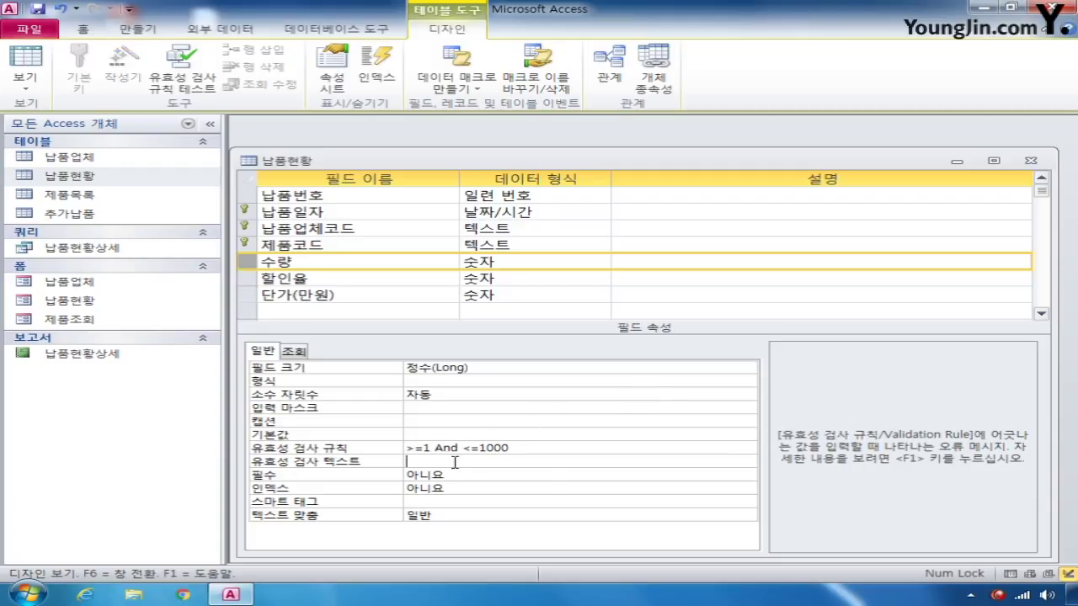
{"action": "type", "text": "1"}
{"action": "type", "text": "qn"}
{"action": "type", "text": "터 1"}
{"action": "type", "text": "000"}
{"action": "type", "text": "사"}
{"action": "type", "text": "이의"}
{"action": "type", "text": " 값ㅇ"}
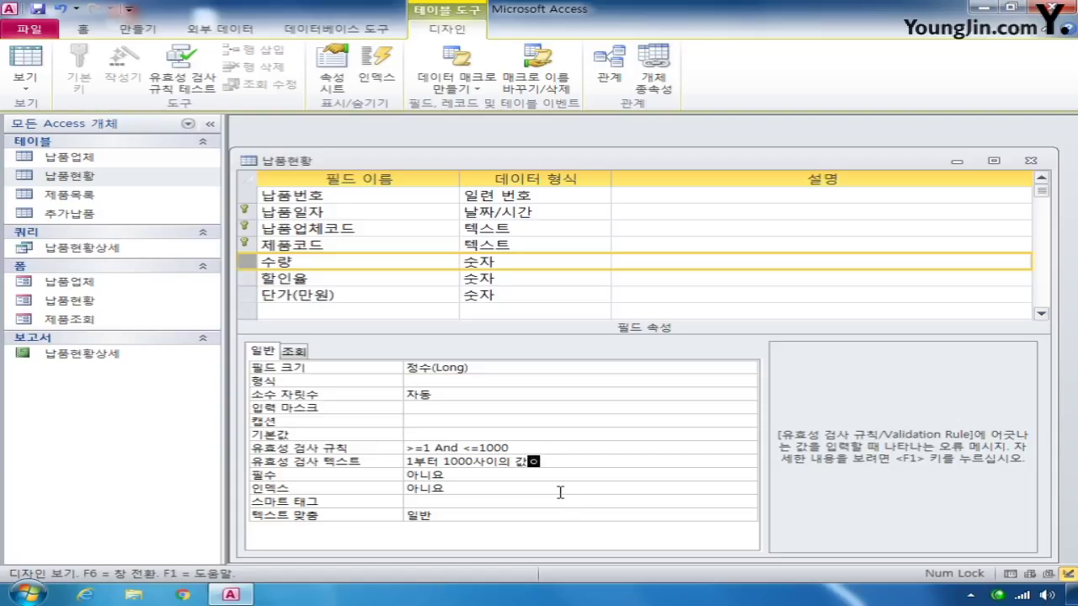
{"action": "type", "text": "을 입력하세요"}
Close the 납품현황 table, saving the design changes and agreeing to test existing data against the new rules
{"action": "left_click", "coordinate": [1029, 160]}
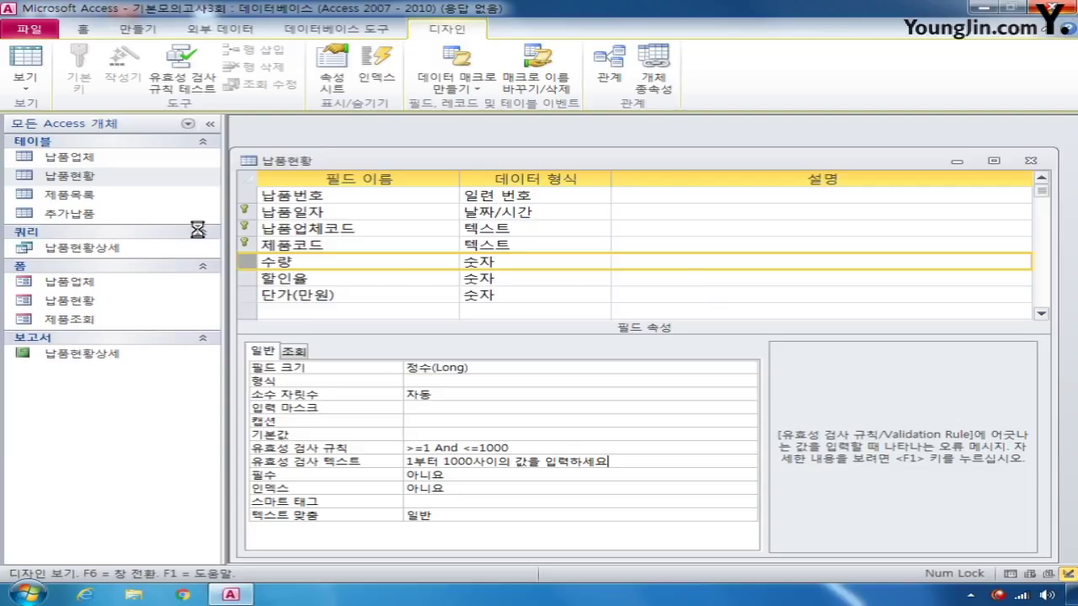
{"action": "left_click", "coordinate": [446, 337]}
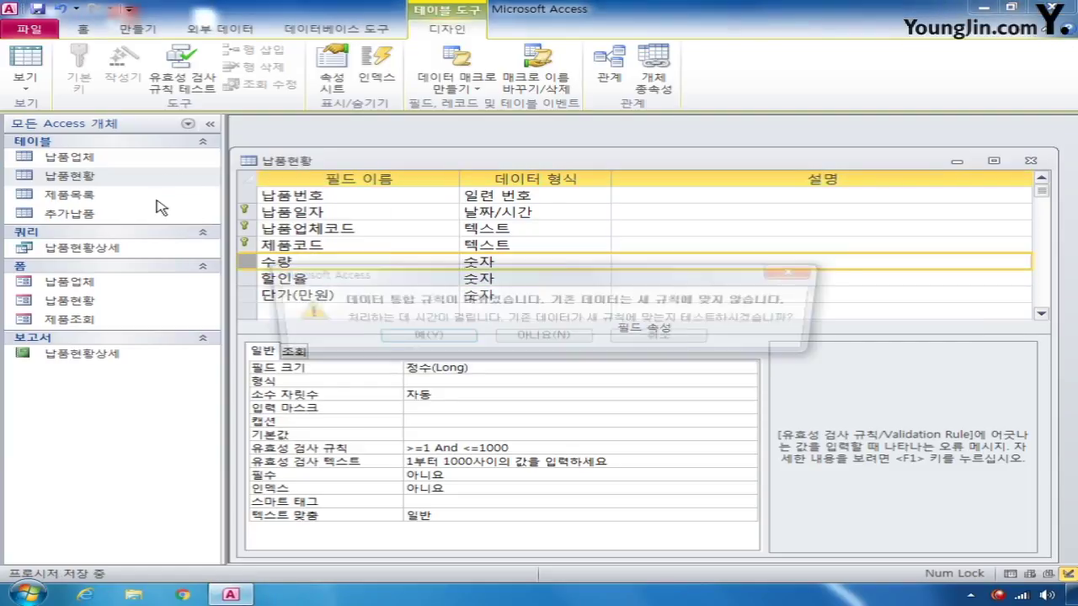
{"action": "left_click", "coordinate": [450, 339]}
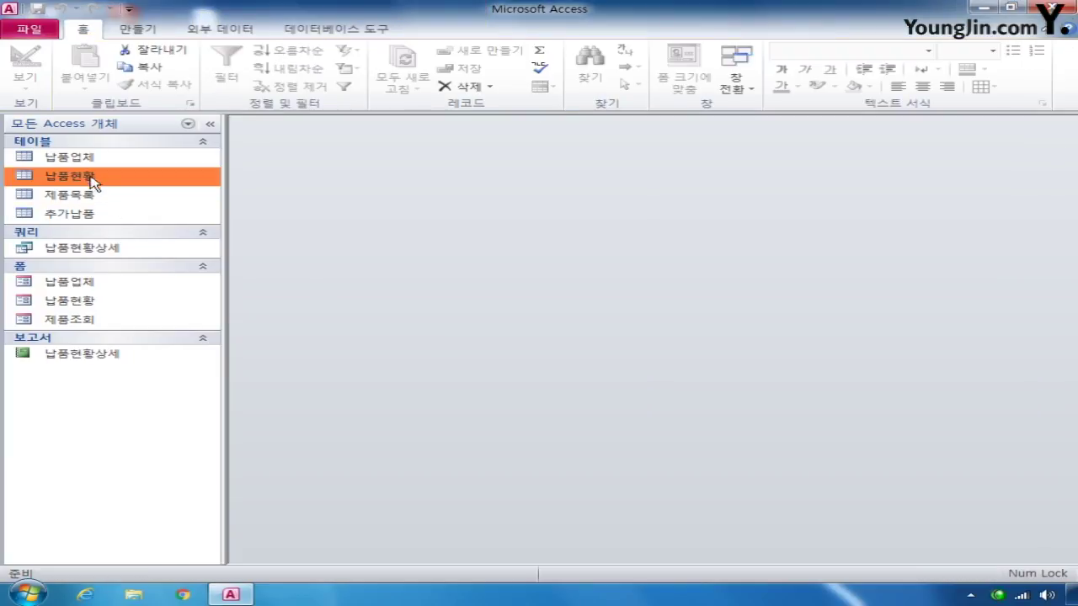
{"action": "right_click", "coordinate": [92, 163]}
{"action": "left_click", "coordinate": [143, 189]}
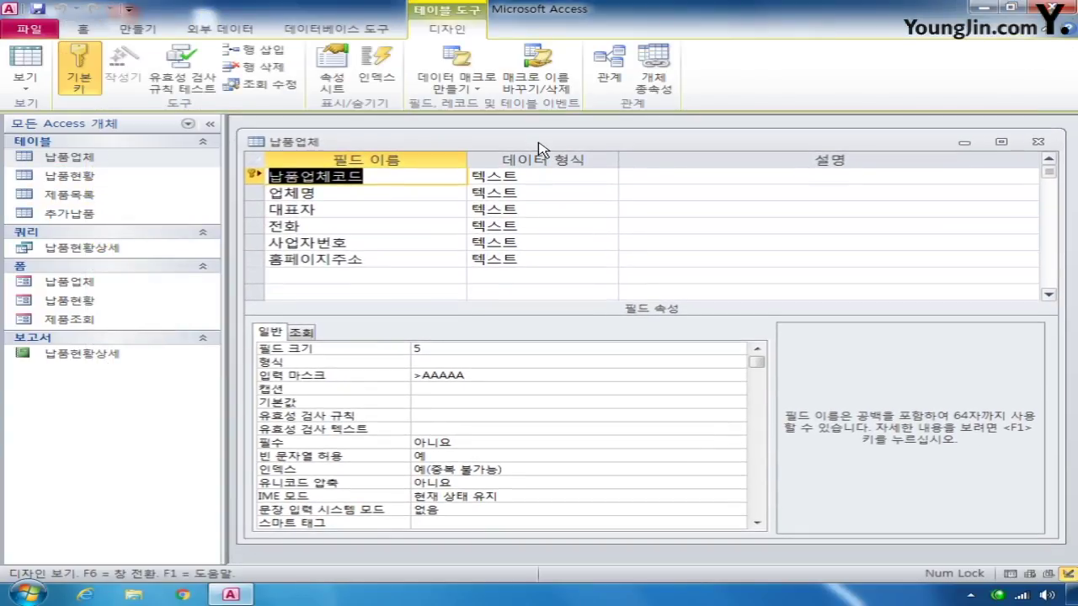
{"action": "left_click", "coordinate": [259, 243]}
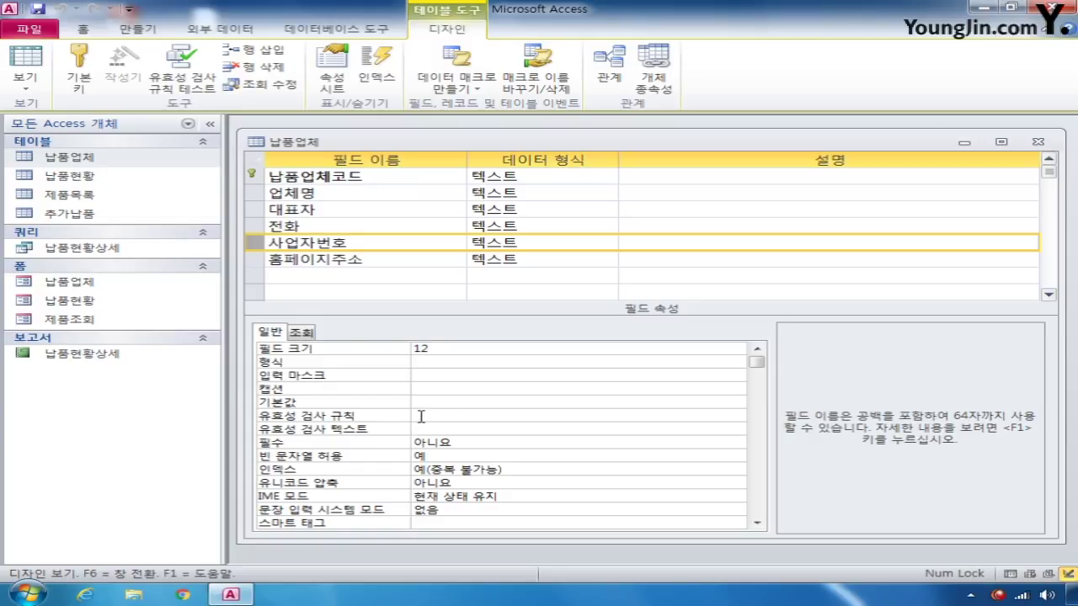
{"action": "left_click", "coordinate": [425, 376]}
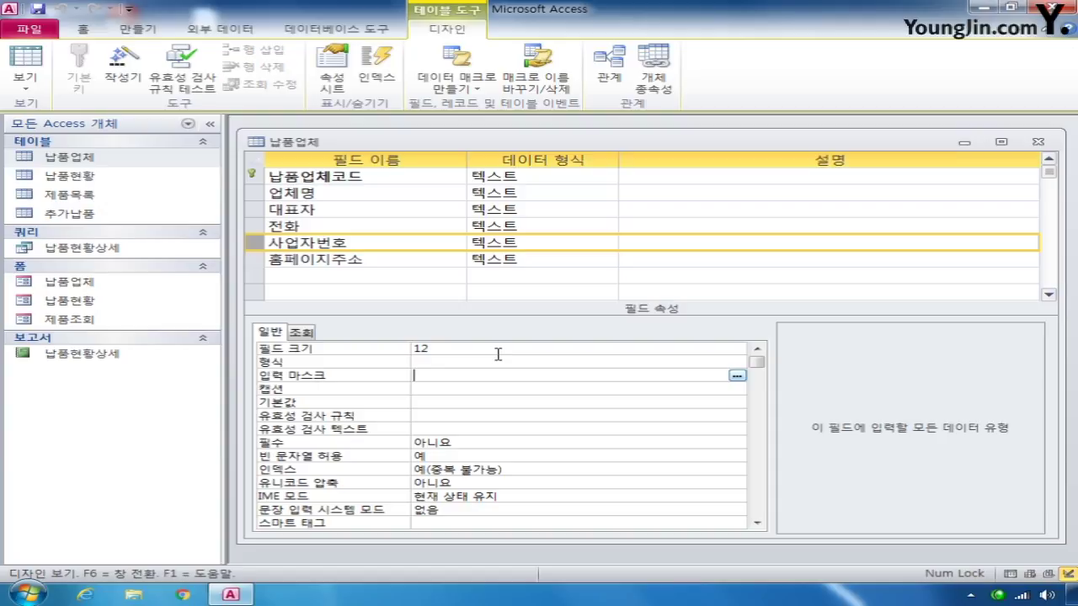
{"action": "type", "text": "000-00-00000"}
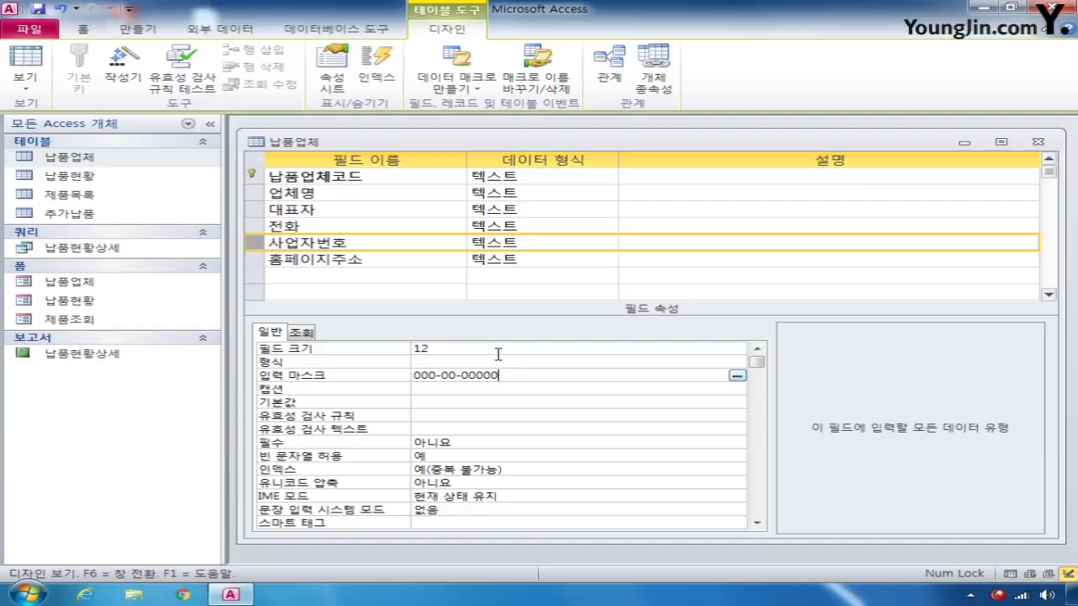
{"action": "type", "text": ";"}
{"action": "type", "text": ";"}
{"action": "type", "text": "_"}
Change the data type of the 홈페이지주소 field to 하이퍼링크, and close the 납품업체 table with its changes saved
{"action": "left_click", "coordinate": [253, 259]}
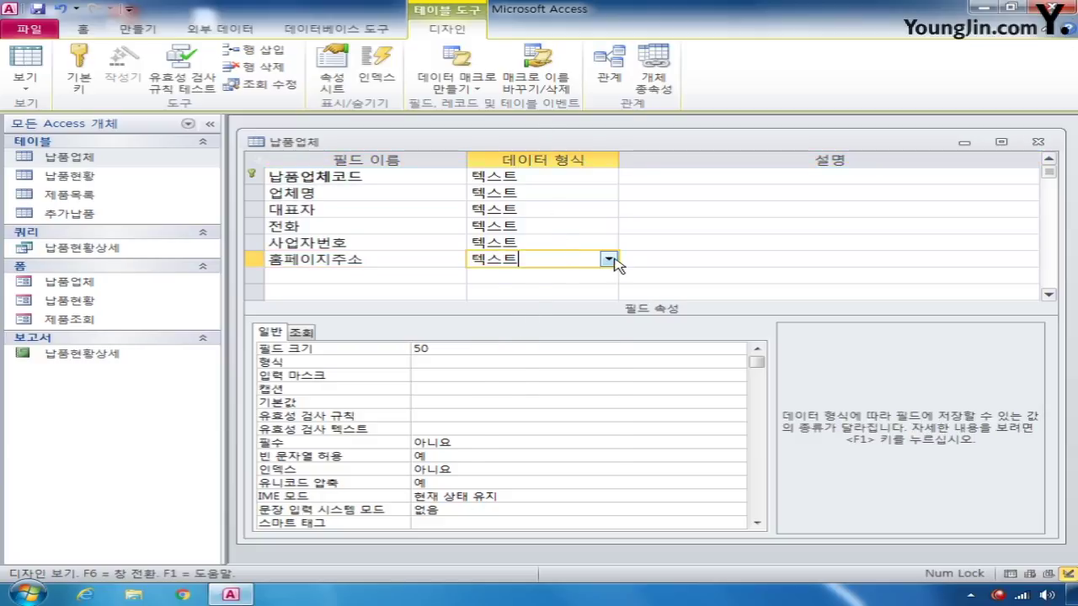
{"action": "left_click", "coordinate": [609, 259]}
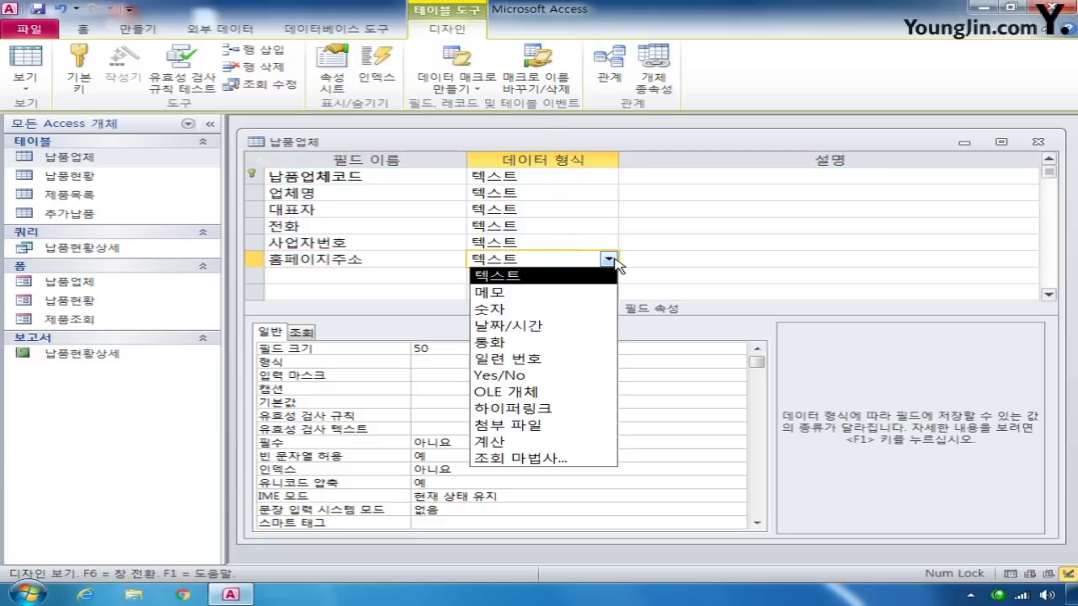
{"action": "left_click", "coordinate": [556, 411]}
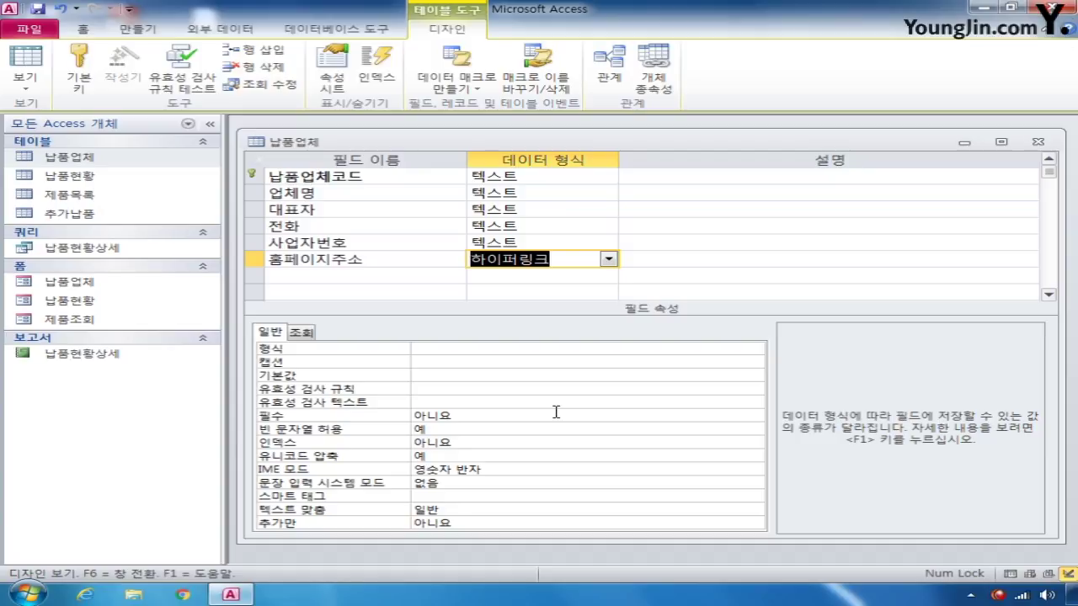
{"action": "left_click", "coordinate": [1037, 142]}
{"action": "left_click", "coordinate": [417, 338]}
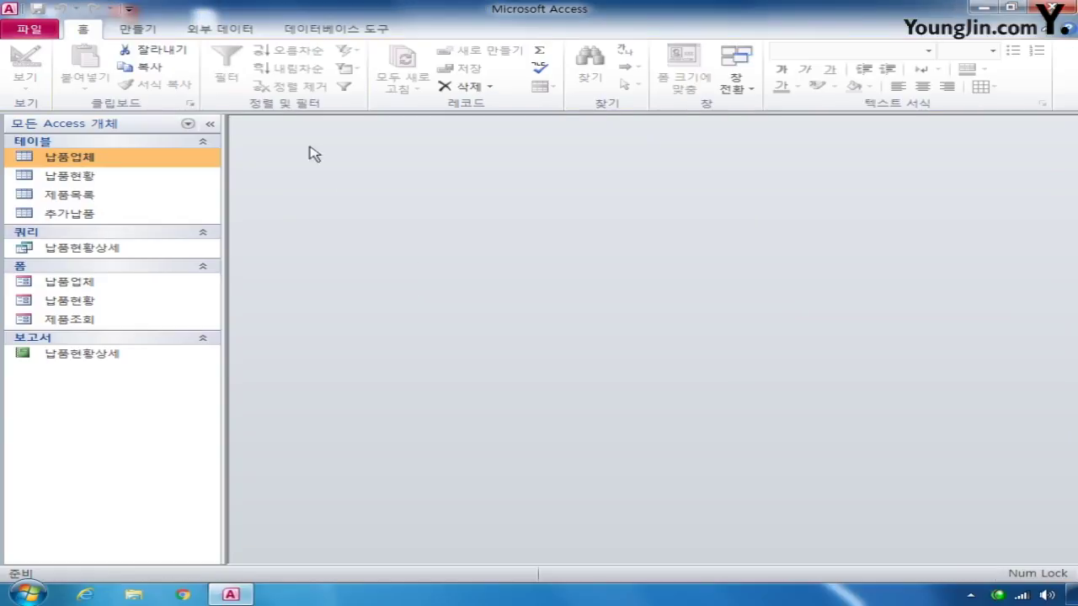
Create a new query in design view based on the 추가납품 table and enlarge its field list to show every field
{"action": "left_click", "coordinate": [133, 32]}
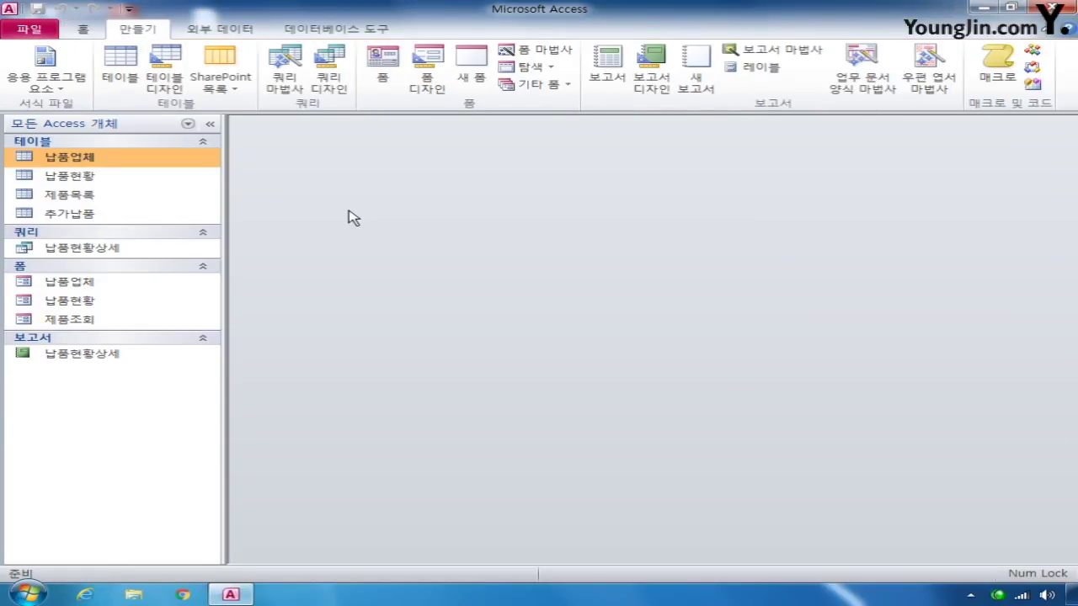
{"action": "left_click", "coordinate": [329, 72]}
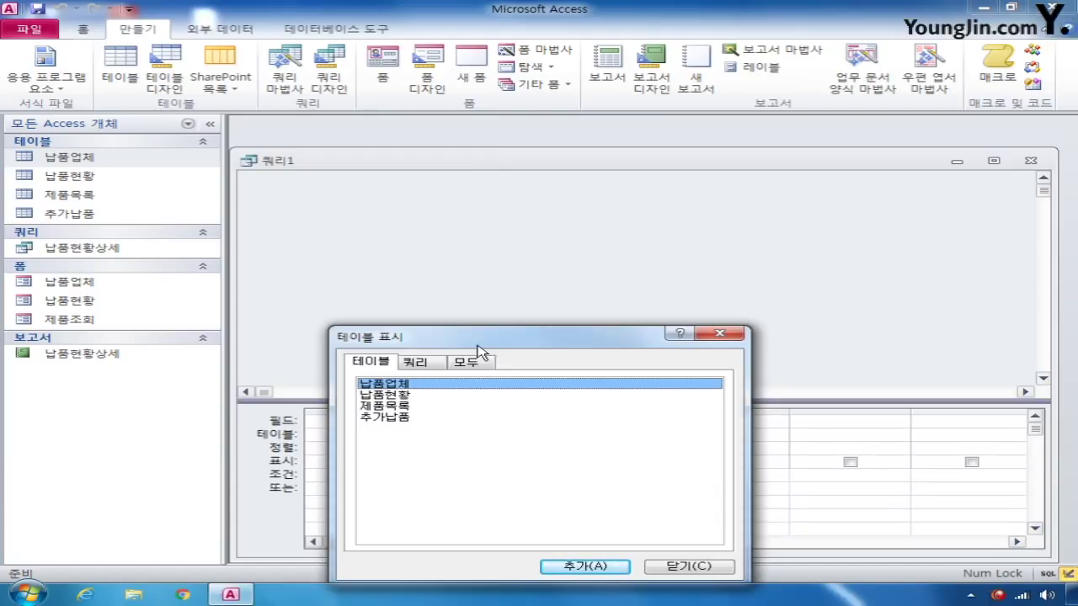
{"action": "double_click", "coordinate": [402, 417]}
{"action": "left_click", "coordinate": [673, 567]}
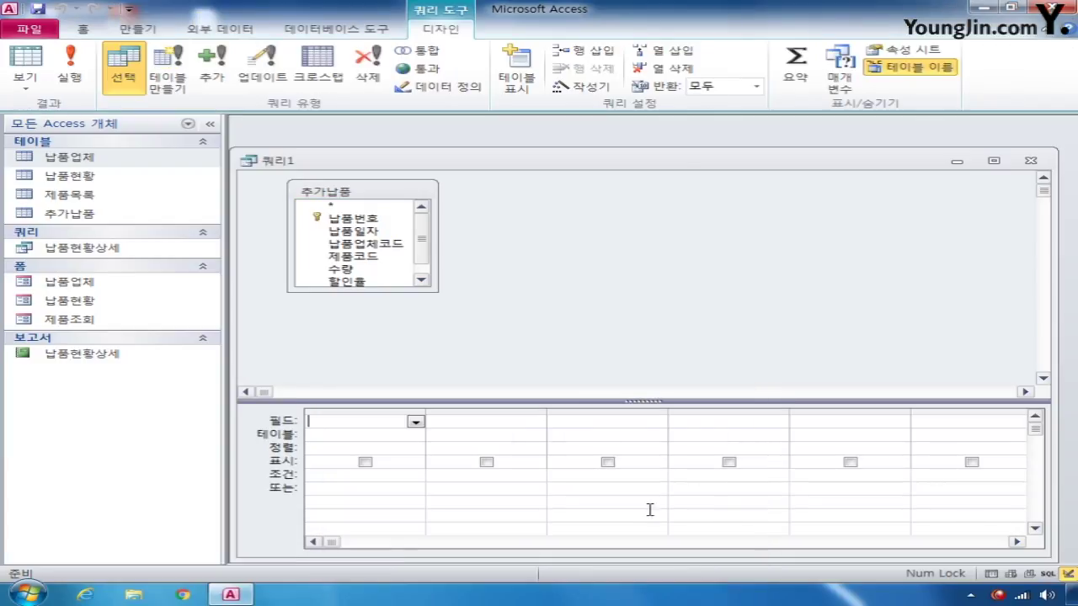
{"action": "left_click_drag", "start_coordinate": [369, 291], "coordinate": [368, 319]}
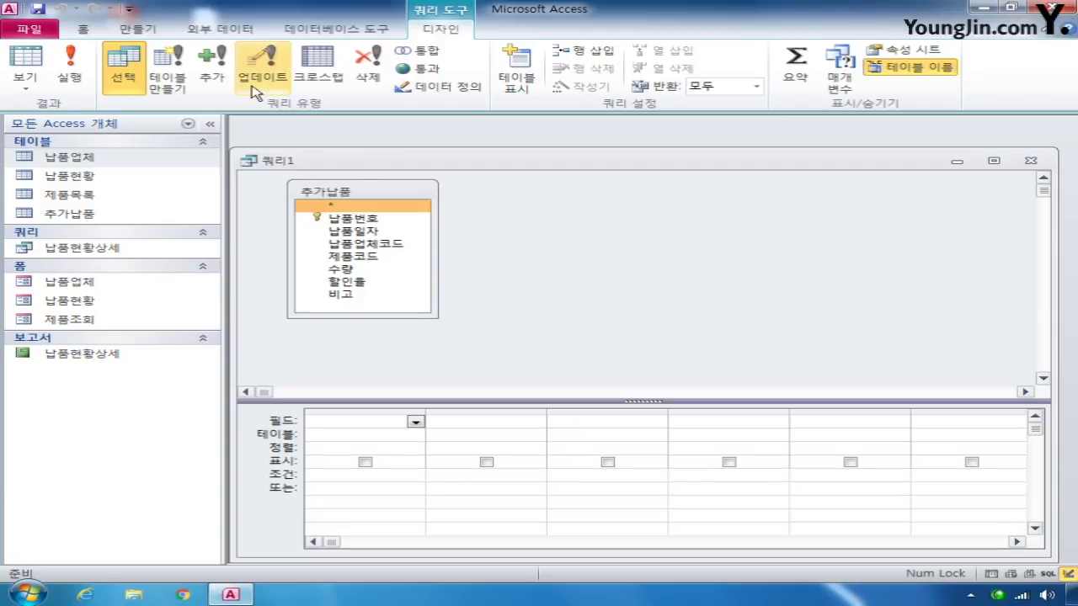
Turn the query into an append query that adds records to the 납품현황 table in the current database
{"action": "left_click", "coordinate": [212, 66]}
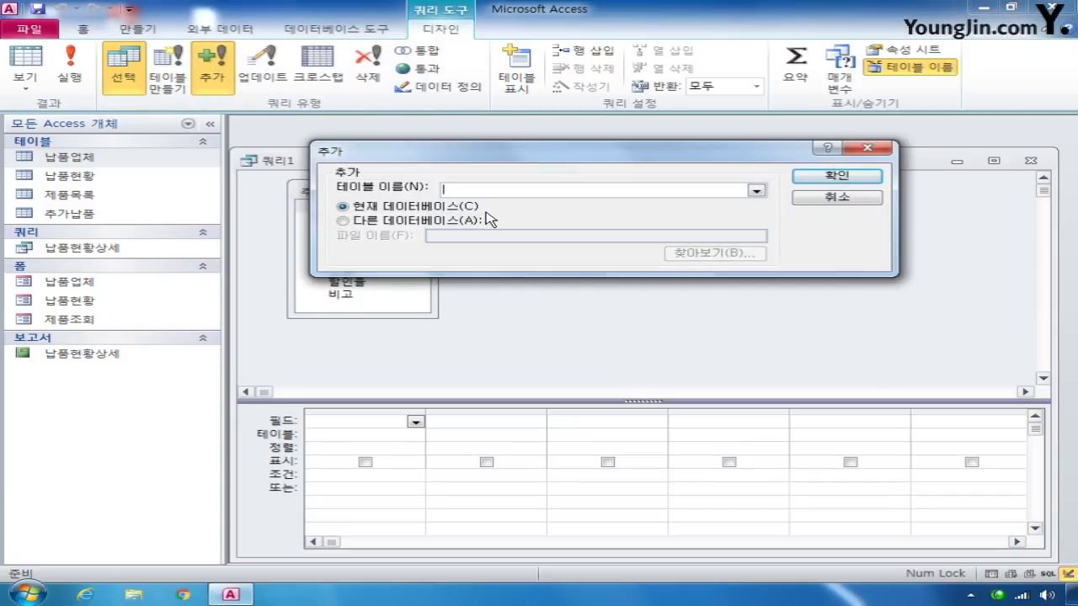
{"action": "left_click", "coordinate": [756, 192]}
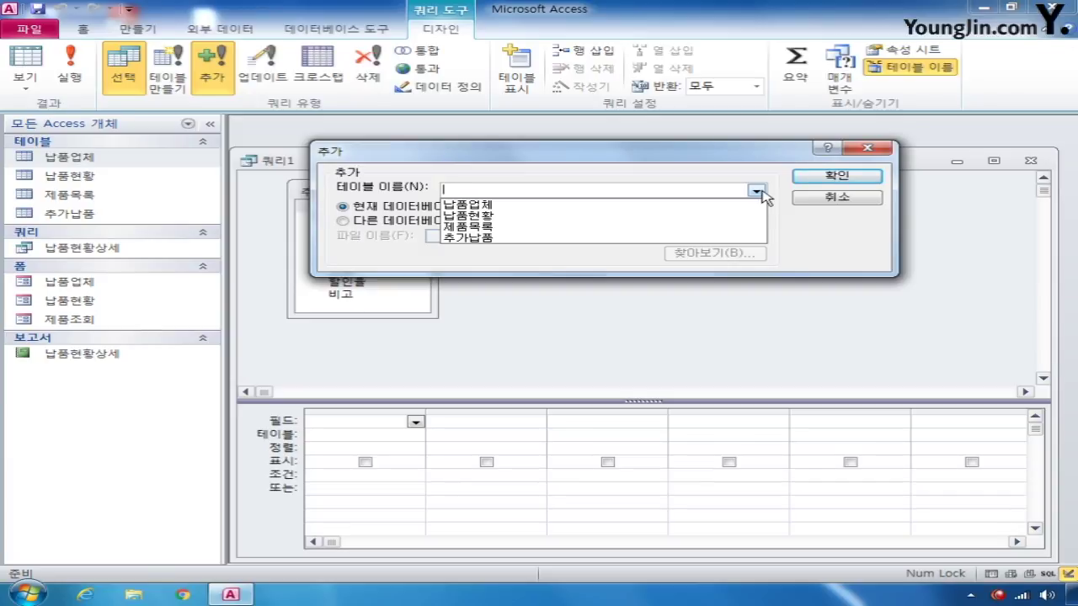
{"action": "left_click", "coordinate": [698, 217]}
{"action": "left_click", "coordinate": [849, 179]}
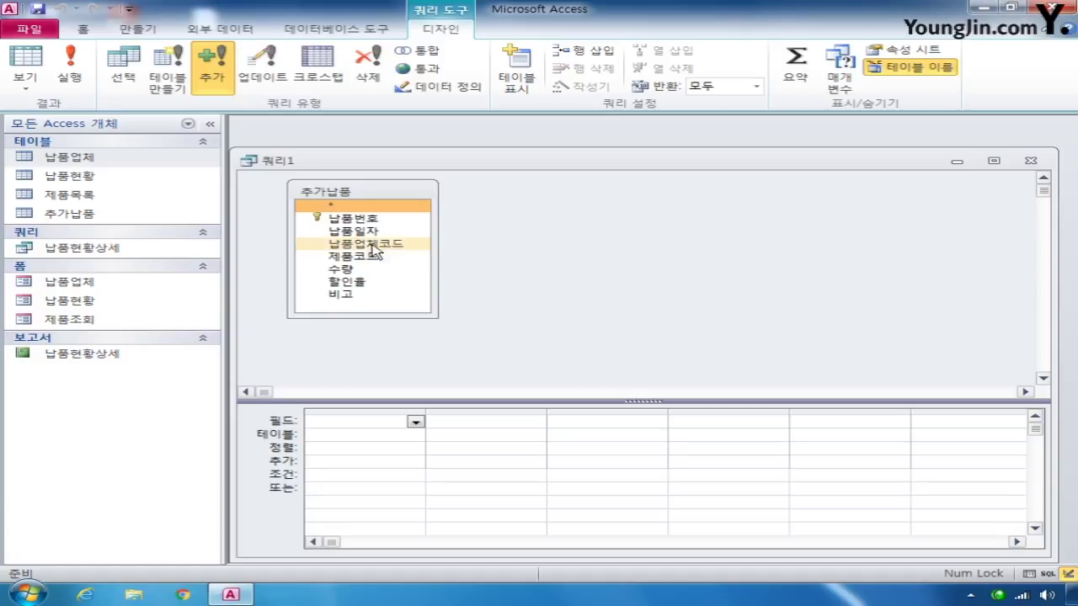
Add the 납품일자, 납품업체코드, 제품코드, 수량 and 할인율 fields of 추가납품 to the query grid
{"action": "left_click", "coordinate": [354, 219]}
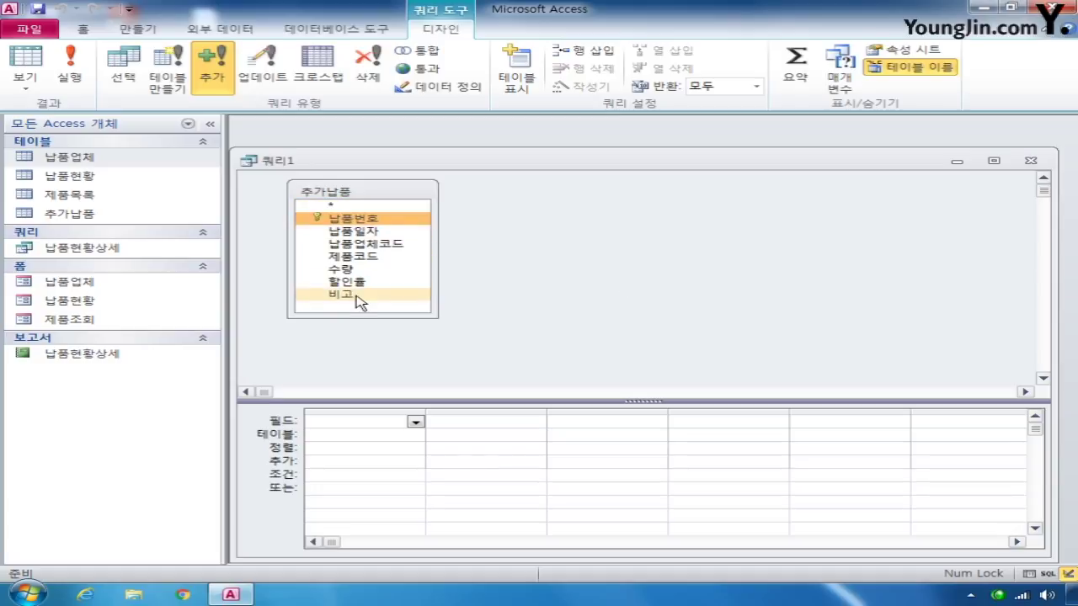
{"action": "double_click", "coordinate": [354, 231]}
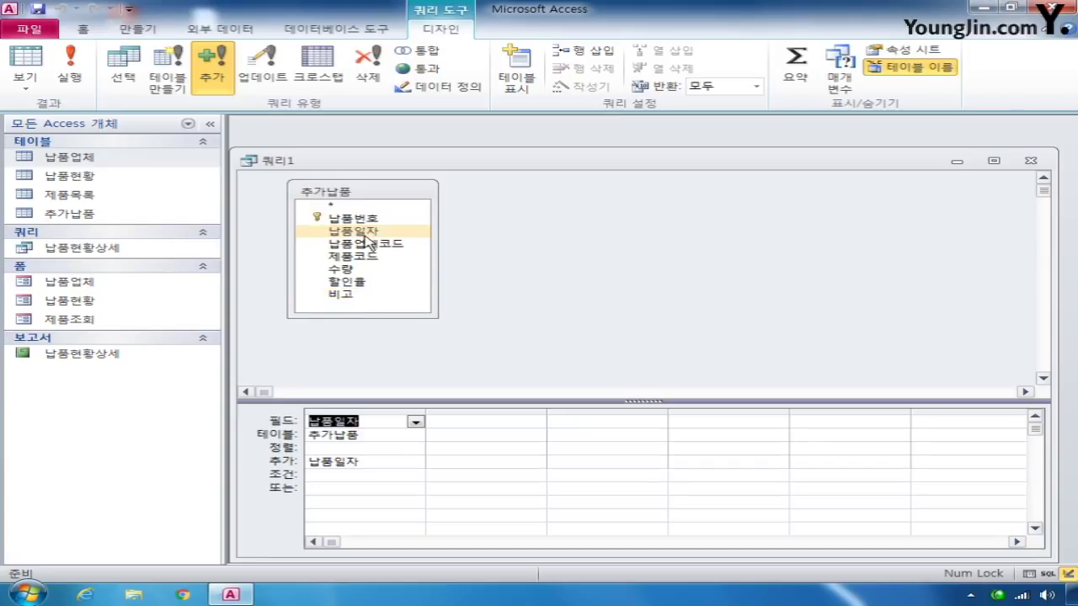
{"action": "left_click", "coordinate": [360, 245]}
{"action": "double_click", "coordinate": [360, 245]}
{"action": "double_click", "coordinate": [352, 256]}
{"action": "double_click", "coordinate": [349, 270]}
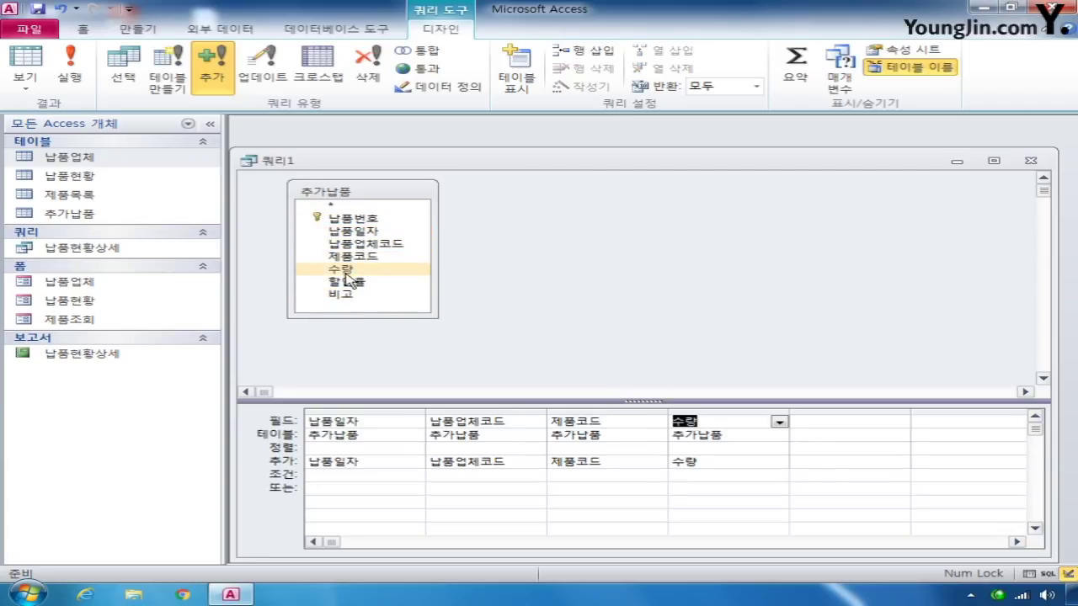
{"action": "left_click", "coordinate": [351, 284]}
{"action": "double_click", "coordinate": [350, 283]}
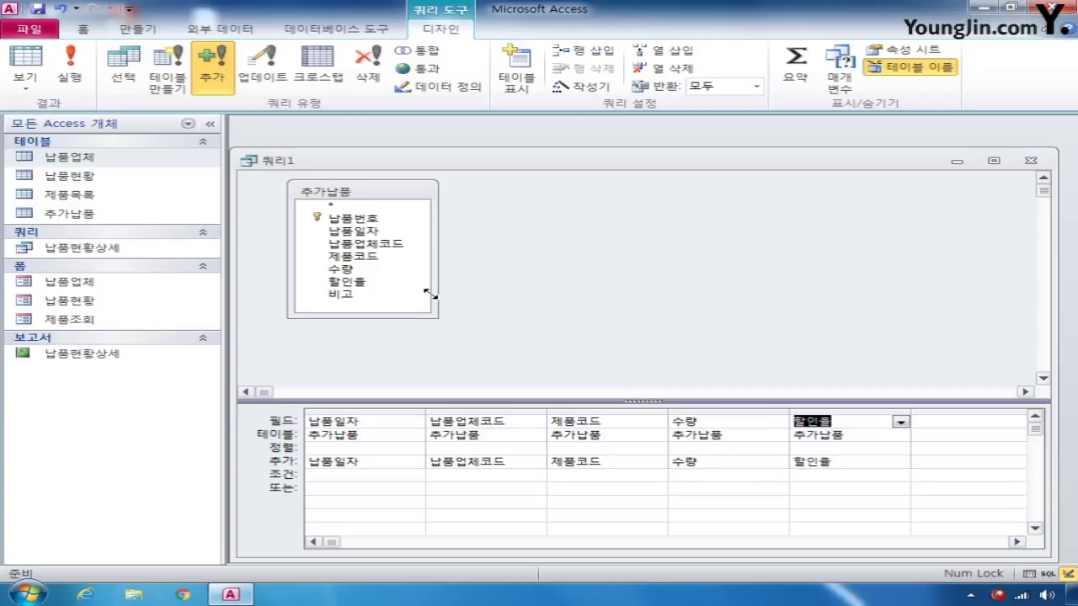
Limit the append query to 납품일자 values on or after 2009-01-01 with the criterion >=#2009-01-01#
{"action": "left_click", "coordinate": [336, 477]}
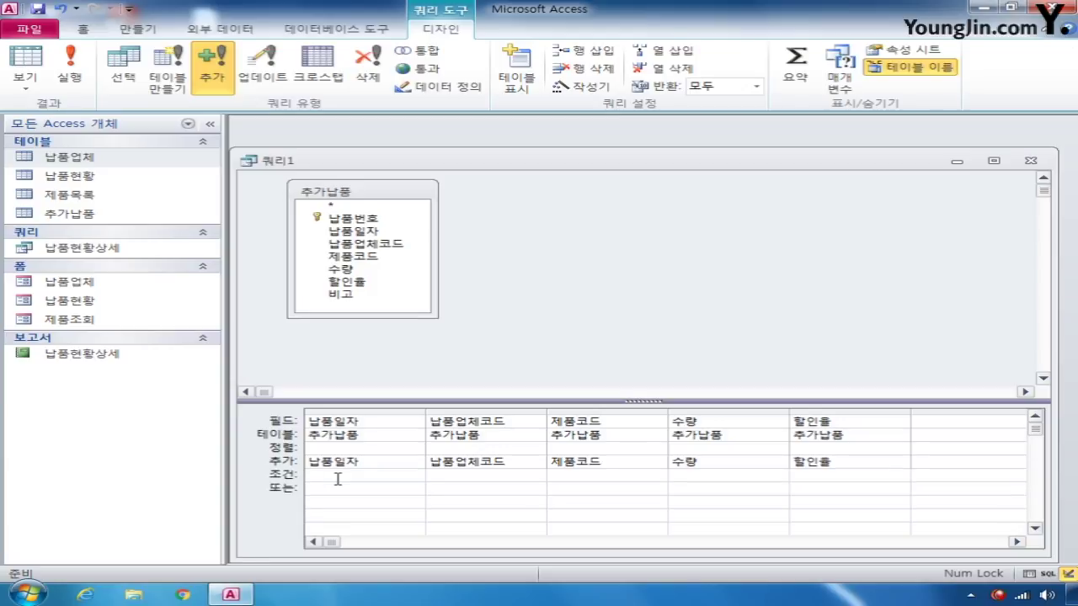
{"action": "type", "text": ">=2009-01-01"}
{"action": "left_click", "coordinate": [325, 474]}
{"action": "type", "text": "#"}
{"action": "left_click", "coordinate": [412, 478]}
{"action": "type", "text": "#"}
Close the append query and save it under the name 2009년도납품추가
{"action": "left_click", "coordinate": [1030, 160]}
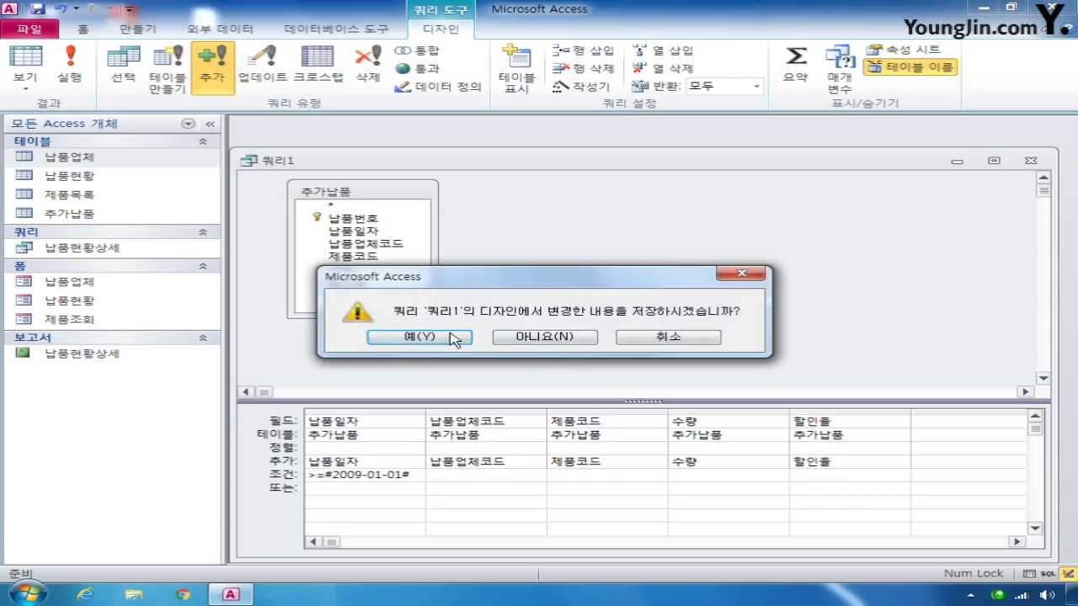
{"action": "left_click", "coordinate": [418, 337]}
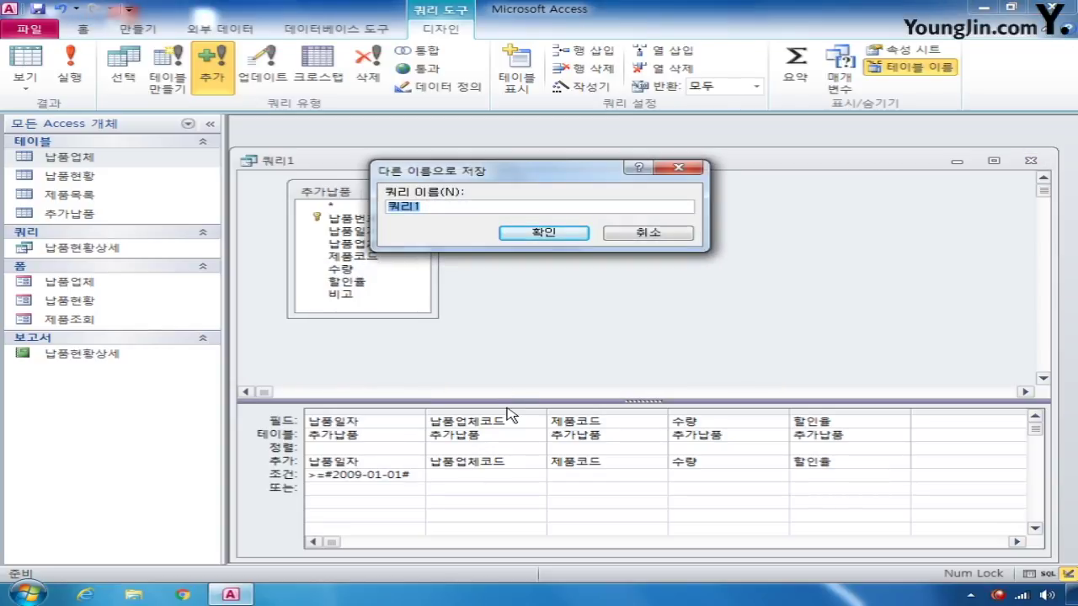
{"action": "type", "text": "20"}
{"action": "type", "text": "09년ㄷ"}
{"action": "type", "text": "ㅗ 추가"}
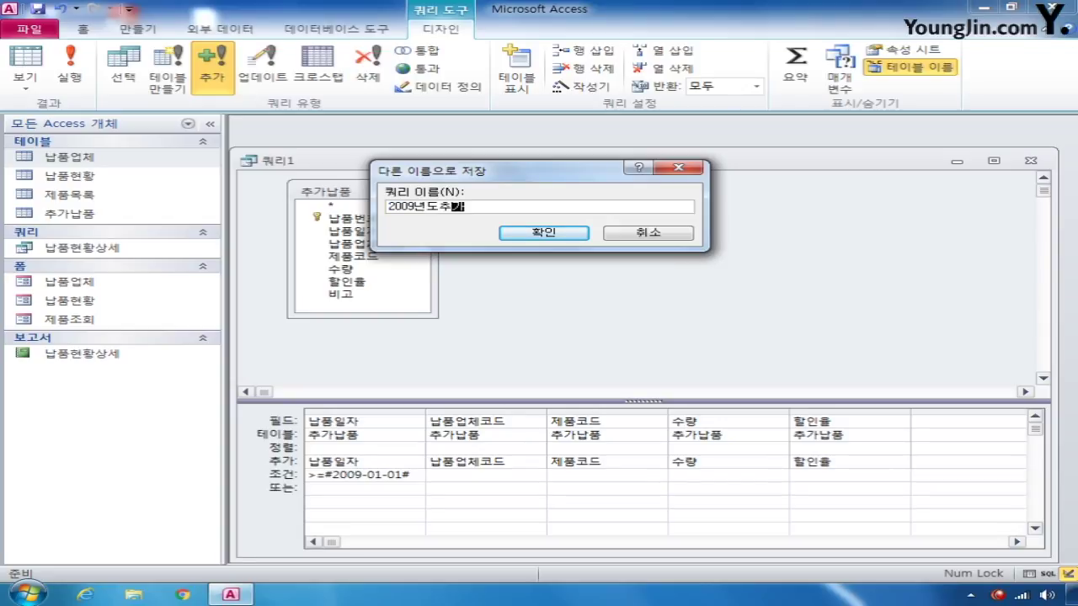
{"action": "key", "text": "BackSpace"}
{"action": "key", "text": "BackSpace"}
{"action": "key", "text": "BackSpace"}
{"action": "type", "text": "납품추가"}
{"action": "key", "text": "Return"}
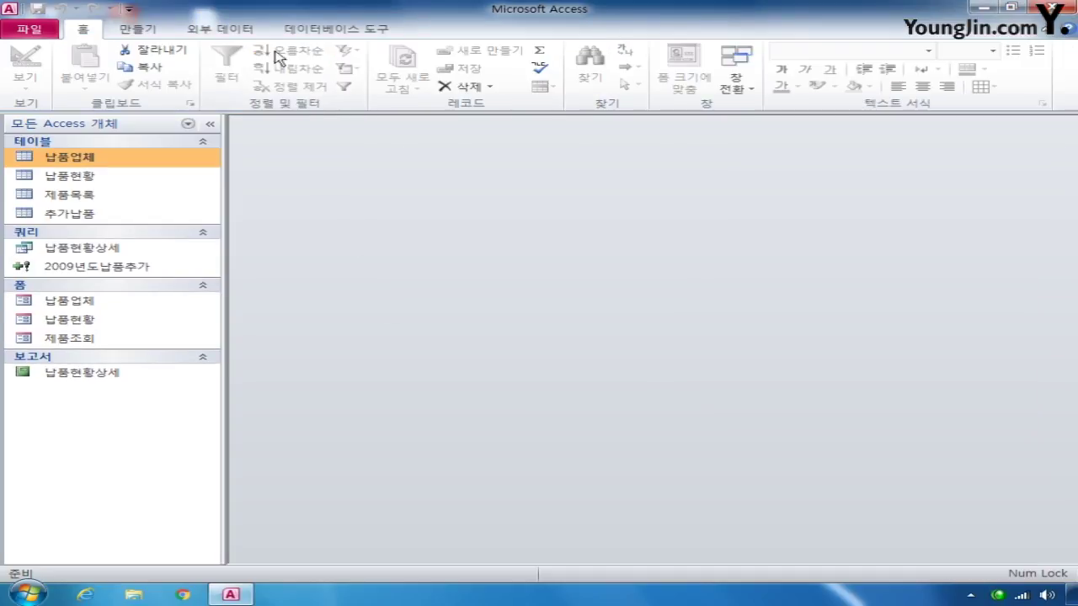
Open the relationships window, then shrink and reposition it so it fits entirely inside the work area
{"action": "left_click", "coordinate": [343, 30]}
{"action": "left_click", "coordinate": [213, 77]}
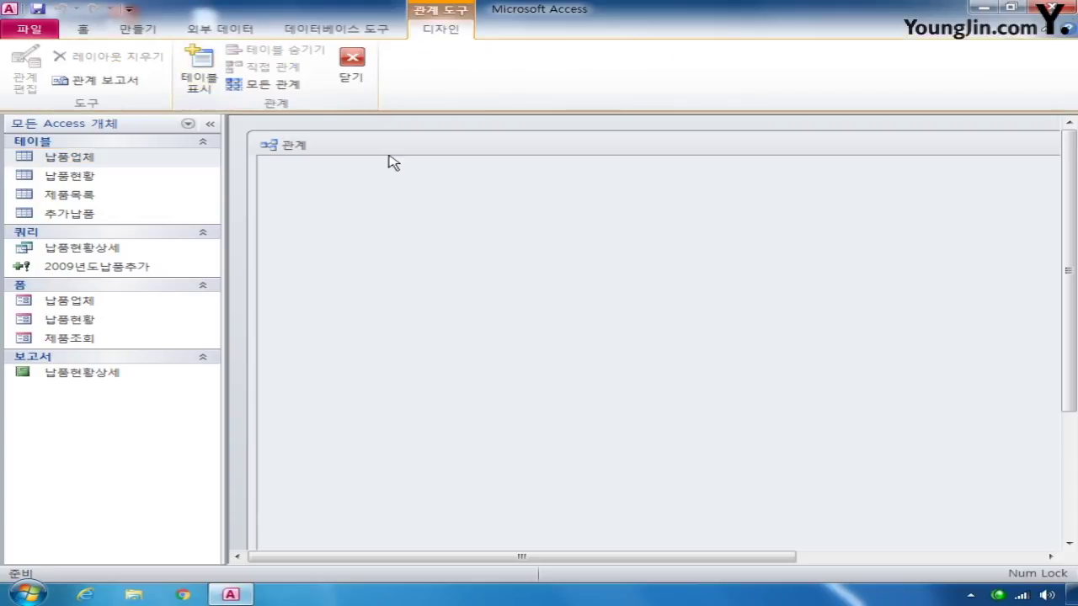
{"action": "left_click_drag", "start_coordinate": [254, 132], "coordinate": [558, 315]}
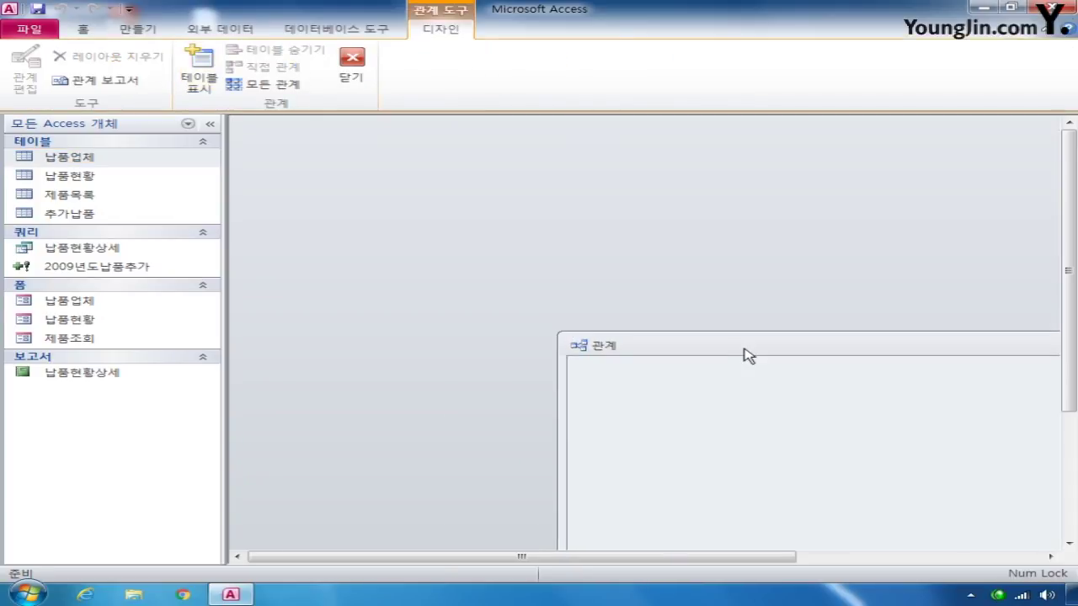
{"action": "left_click_drag", "start_coordinate": [746, 353], "coordinate": [435, 155]}
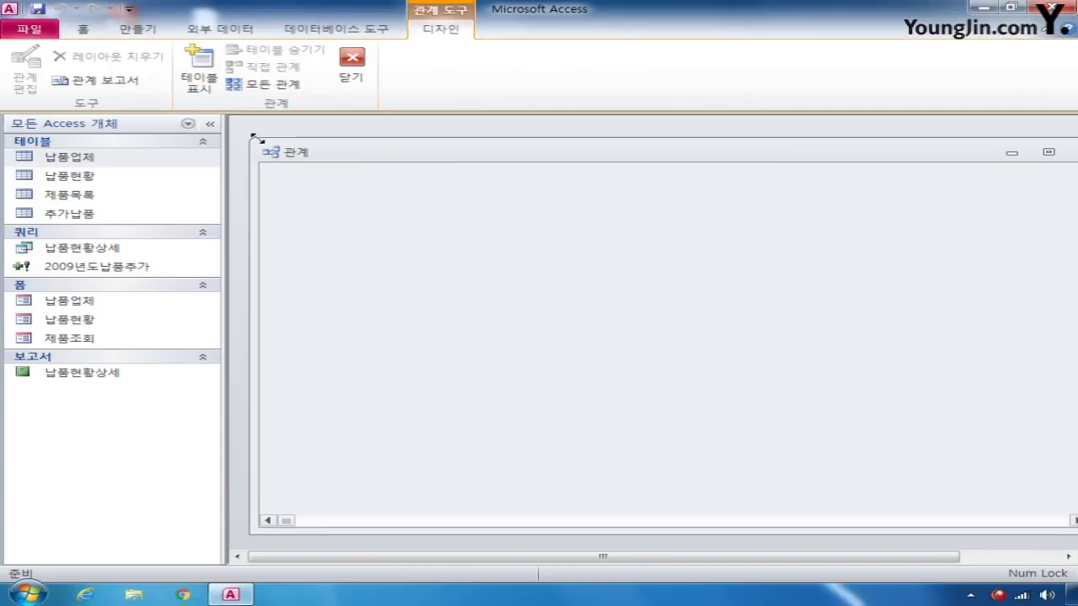
{"action": "left_click_drag", "start_coordinate": [253, 142], "coordinate": [429, 250]}
{"action": "left_click_drag", "start_coordinate": [661, 269], "coordinate": [507, 165]}
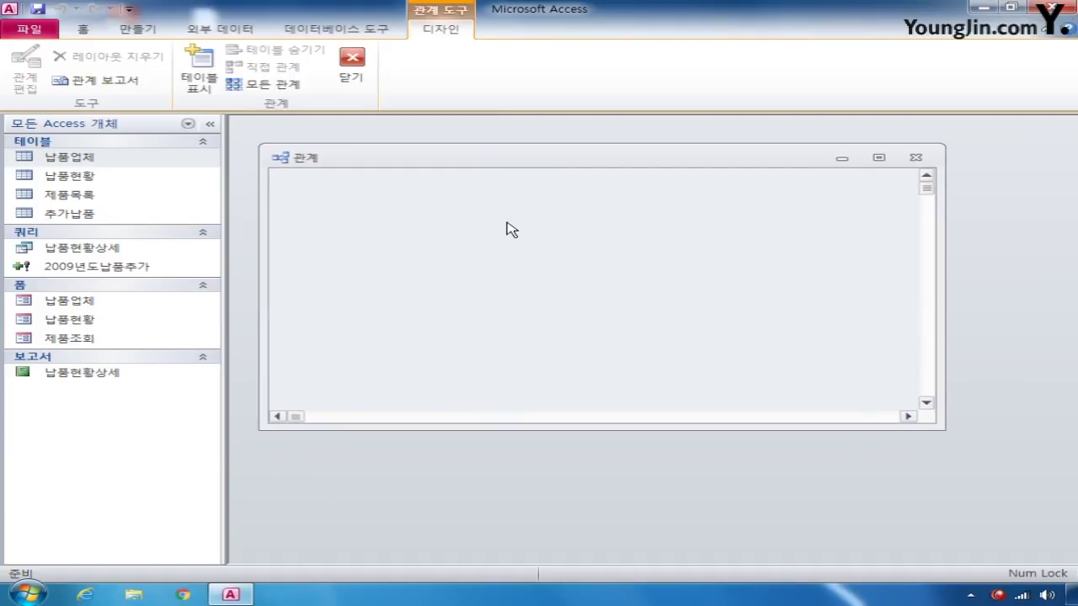
Add the 납품현황, 납품업체 and 제품목록 tables to the relationships window
{"action": "right_click", "coordinate": [512, 239]}
{"action": "left_click", "coordinate": [548, 245]}
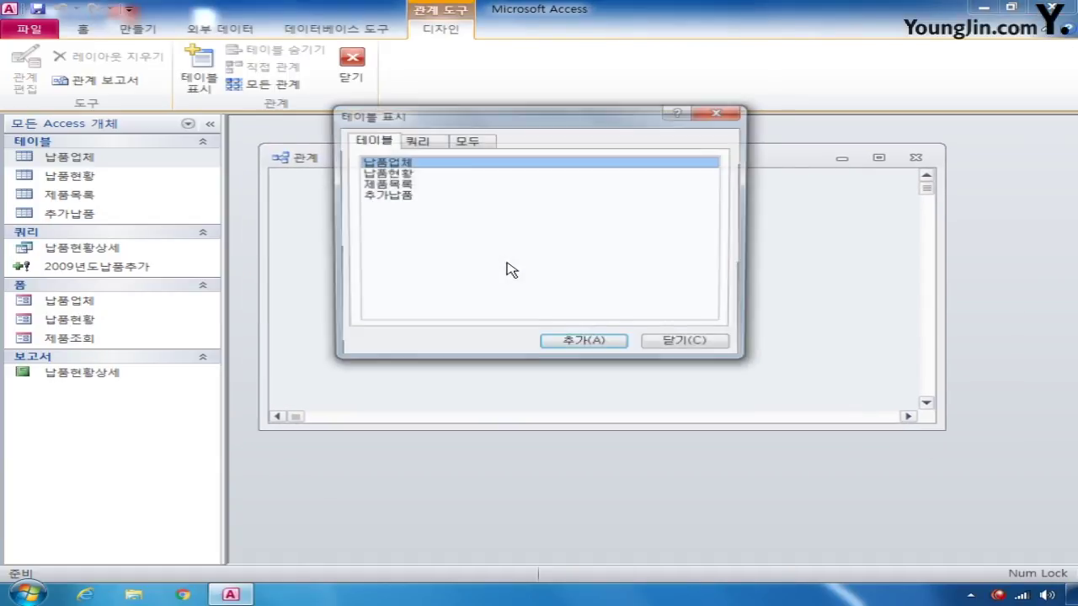
{"action": "double_click", "coordinate": [402, 175]}
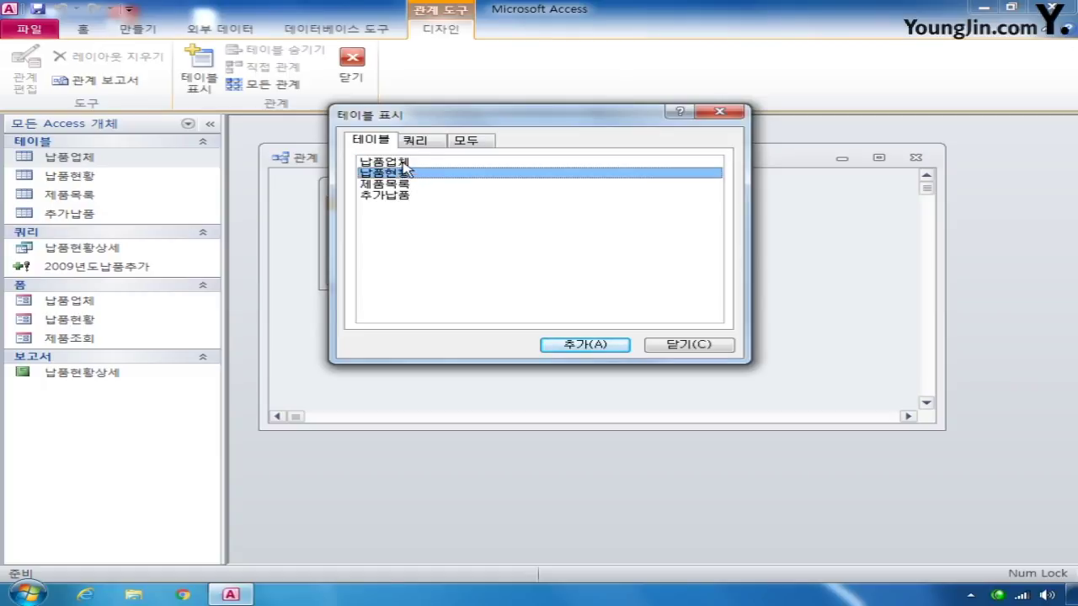
{"action": "left_click", "coordinate": [402, 163]}
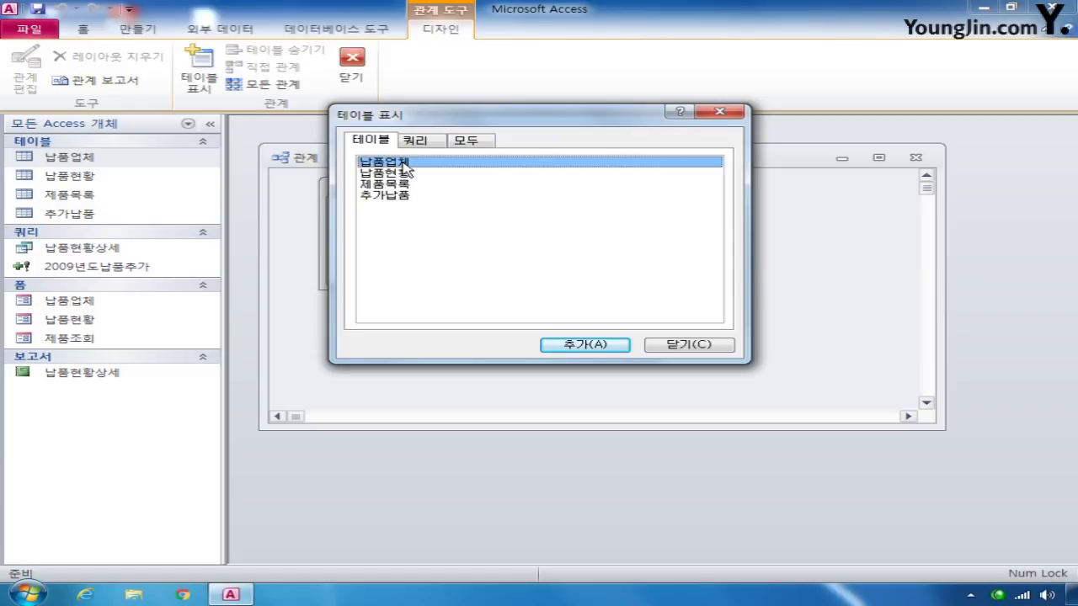
{"action": "double_click", "coordinate": [404, 183]}
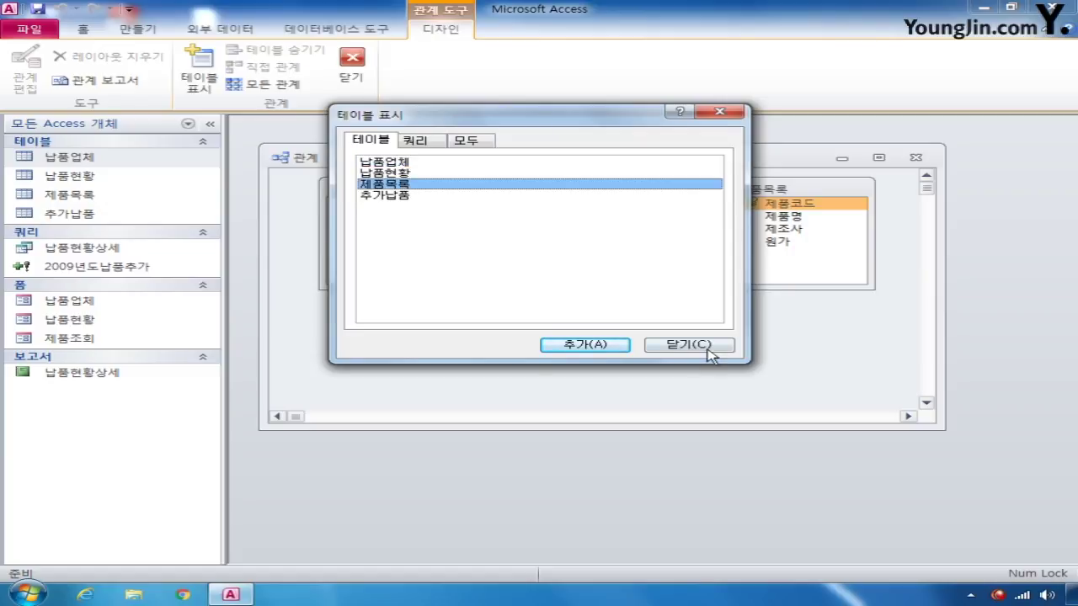
{"action": "left_click", "coordinate": [707, 349]}
Enlarge the 납품현황 field list to show every field, and space the tables out in the order 납품현황, 납품업체, 제품목록
{"action": "left_click_drag", "start_coordinate": [791, 192], "coordinate": [562, 250]}
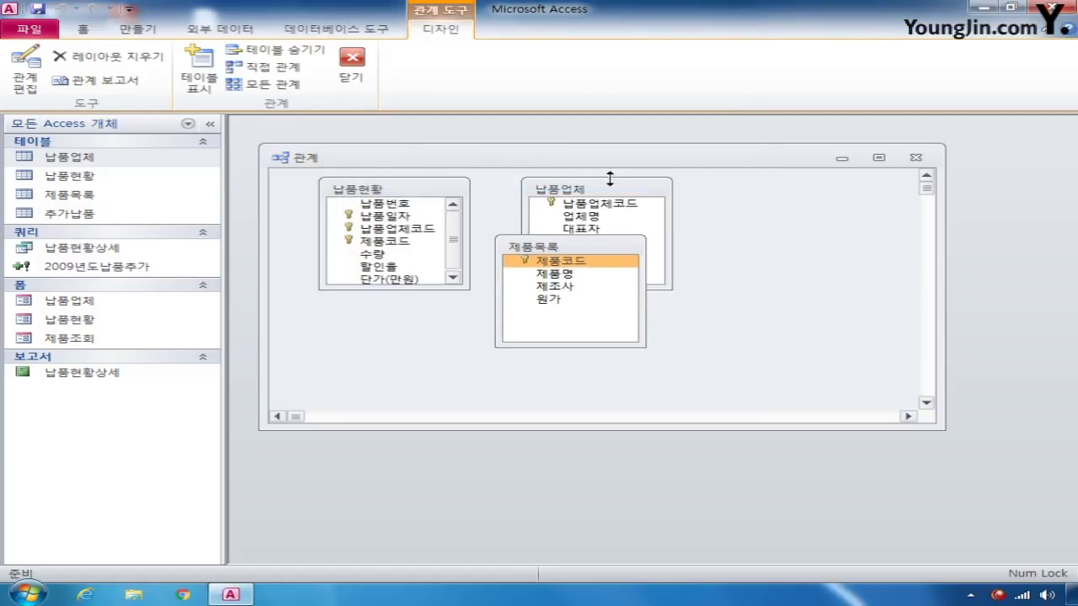
{"action": "left_click_drag", "start_coordinate": [610, 179], "coordinate": [796, 188]}
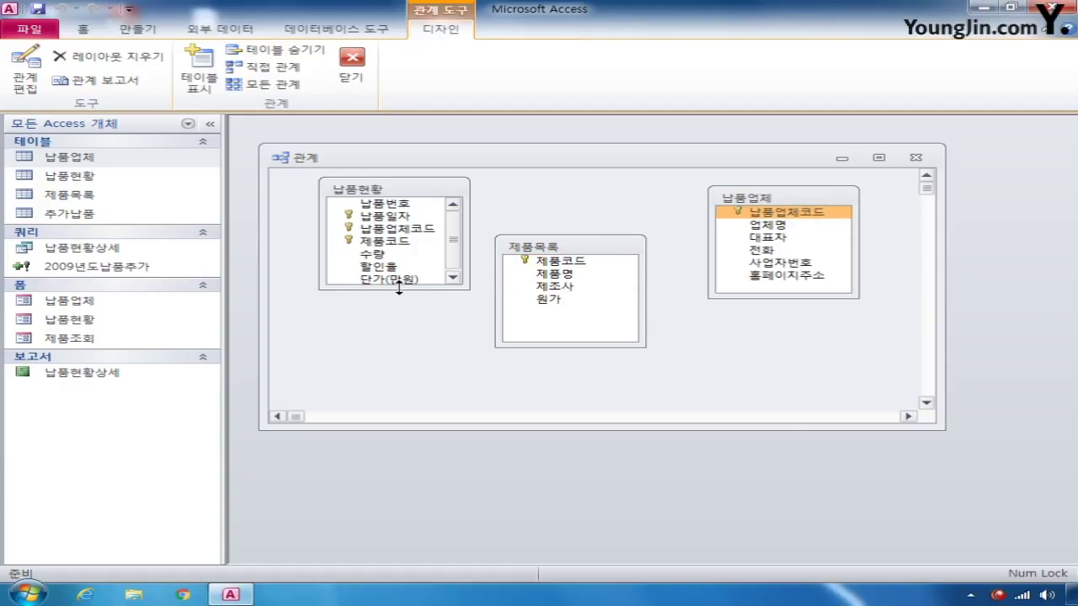
{"action": "left_click_drag", "start_coordinate": [399, 289], "coordinate": [399, 307]}
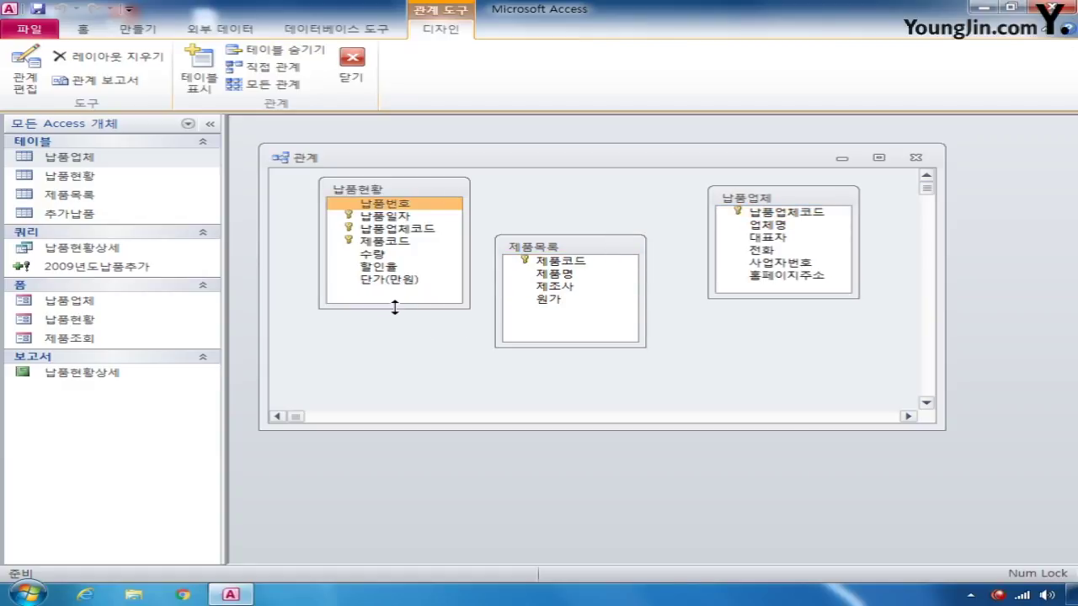
{"action": "left_click", "coordinate": [415, 230]}
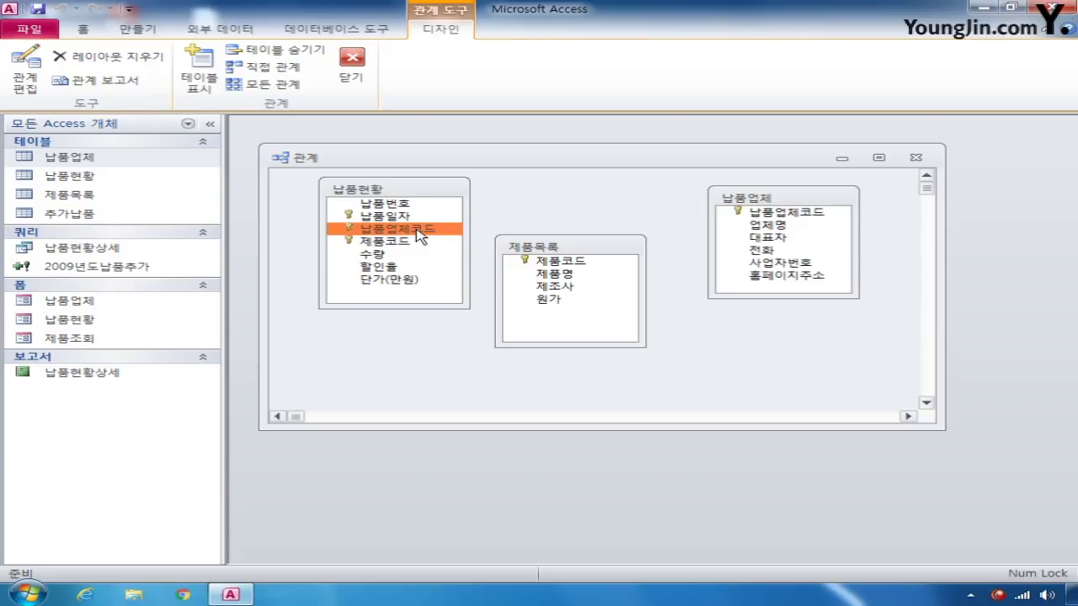
{"action": "left_click_drag", "start_coordinate": [613, 247], "coordinate": [781, 307]}
{"action": "left_click_drag", "start_coordinate": [783, 199], "coordinate": [590, 241]}
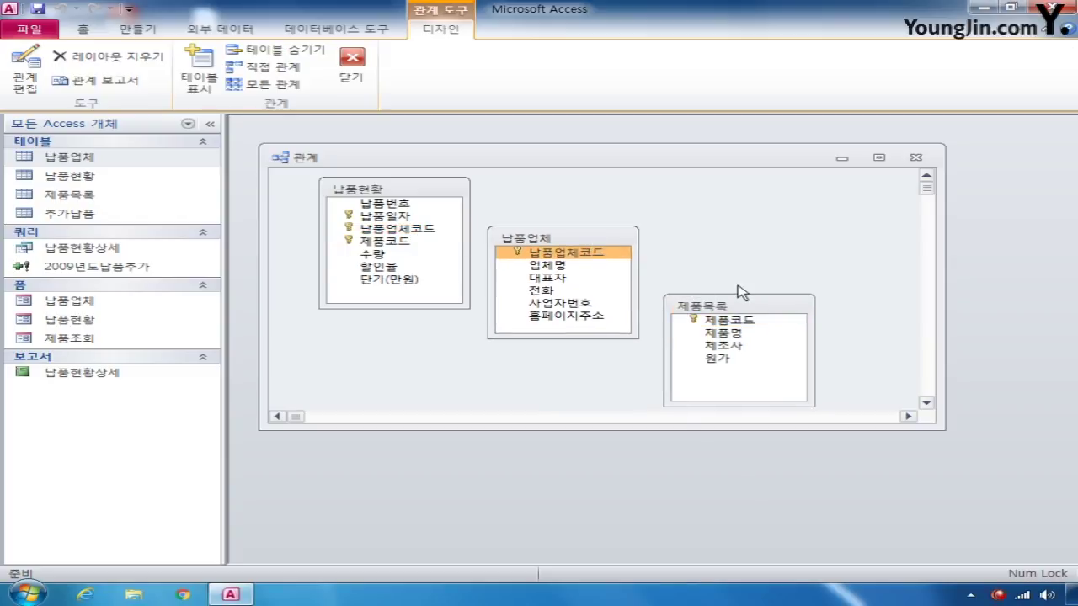
{"action": "left_click_drag", "start_coordinate": [756, 305], "coordinate": [771, 218]}
Relate 납품업체 to 납품현황 on 납품업체코드, enforcing referential integrity and cascading updates of related fields
{"action": "left_click", "coordinate": [441, 243]}
{"action": "left_click", "coordinate": [418, 234]}
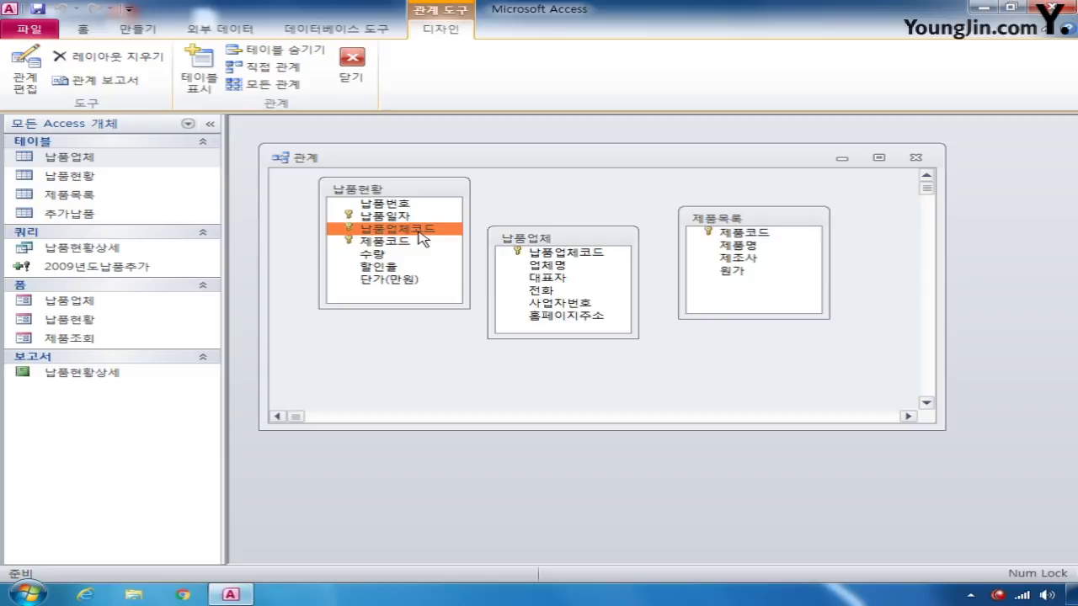
{"action": "mouse_move", "coordinate": [420, 239]}
{"action": "left_mouse_down"}
{"action": "mouse_move", "coordinate": [589, 257]}
{"action": "mouse_move", "coordinate": [431, 237]}
{"action": "left_mouse_up"}
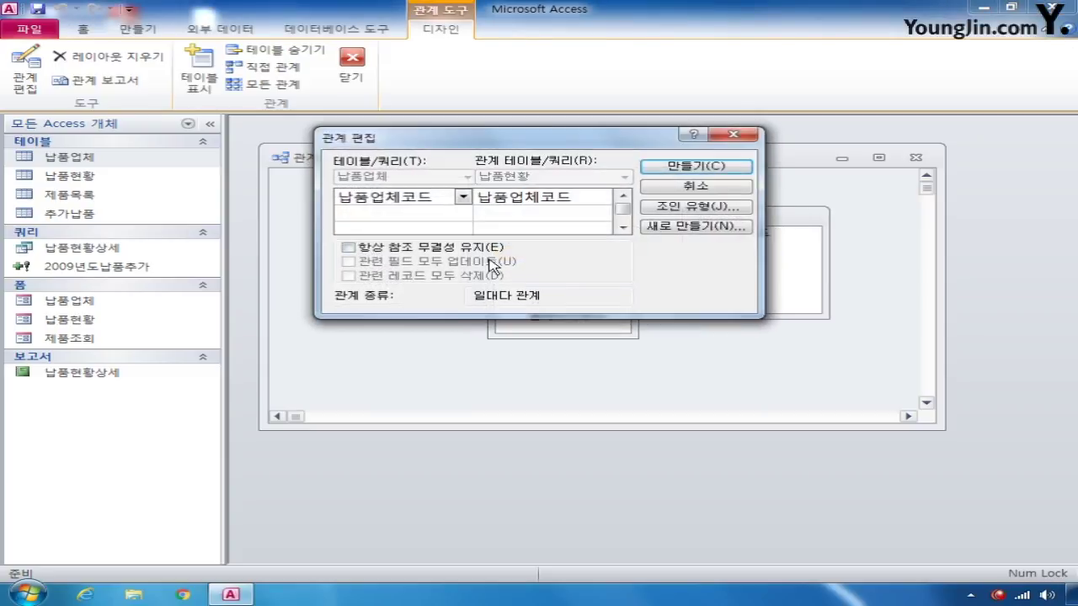
{"action": "left_click", "coordinate": [410, 248]}
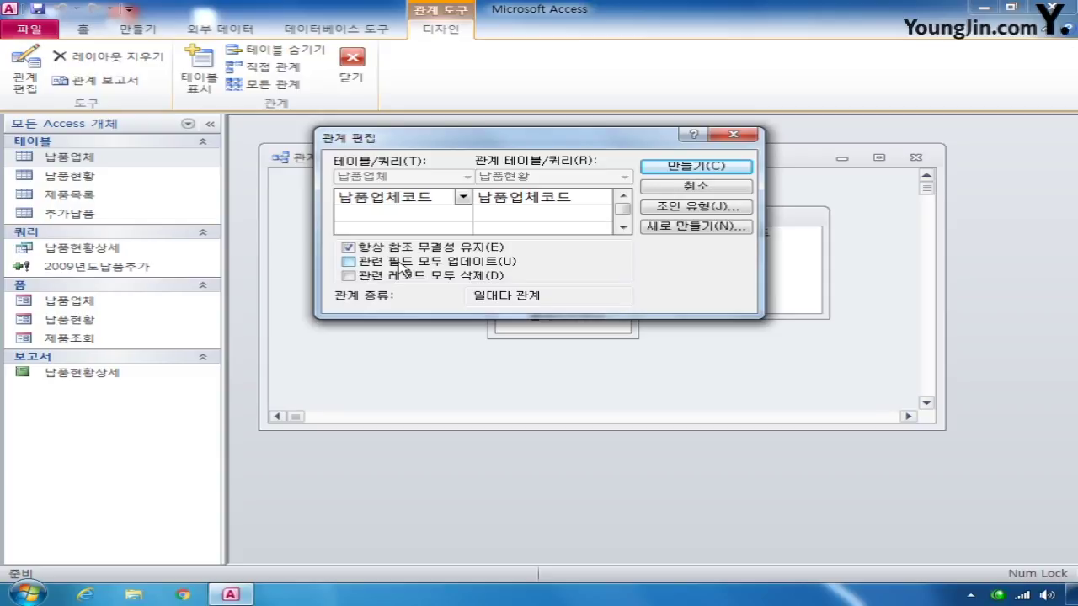
{"action": "left_click", "coordinate": [403, 263]}
{"action": "left_click", "coordinate": [717, 168]}
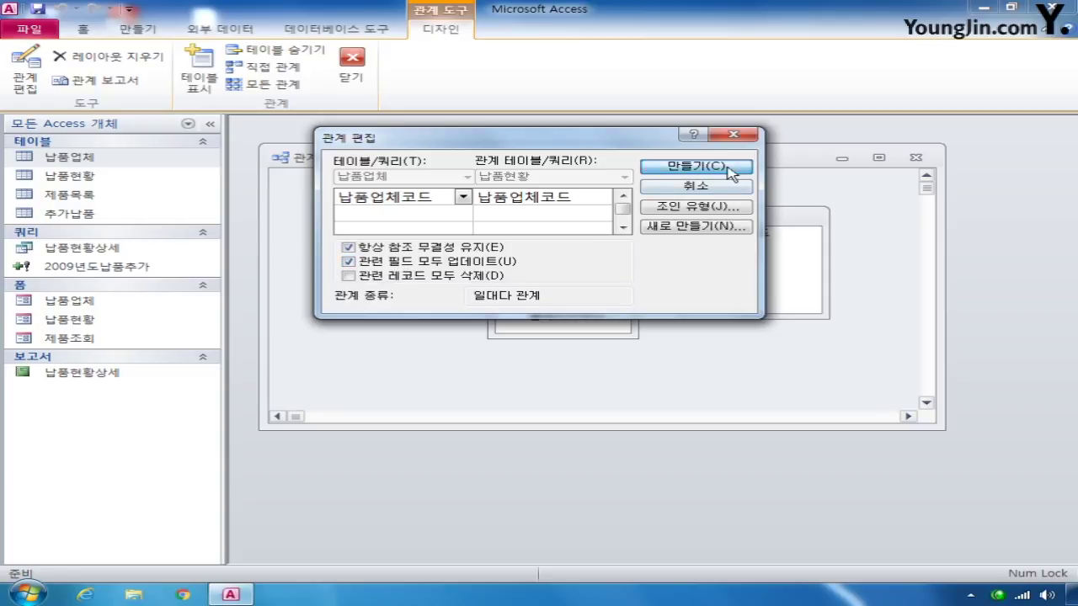
Relate 제품목록 to 납품현황 on 제품코드, enforcing referential integrity and cascading updates of related fields
{"action": "left_click_drag", "start_coordinate": [599, 238], "coordinate": [621, 255]}
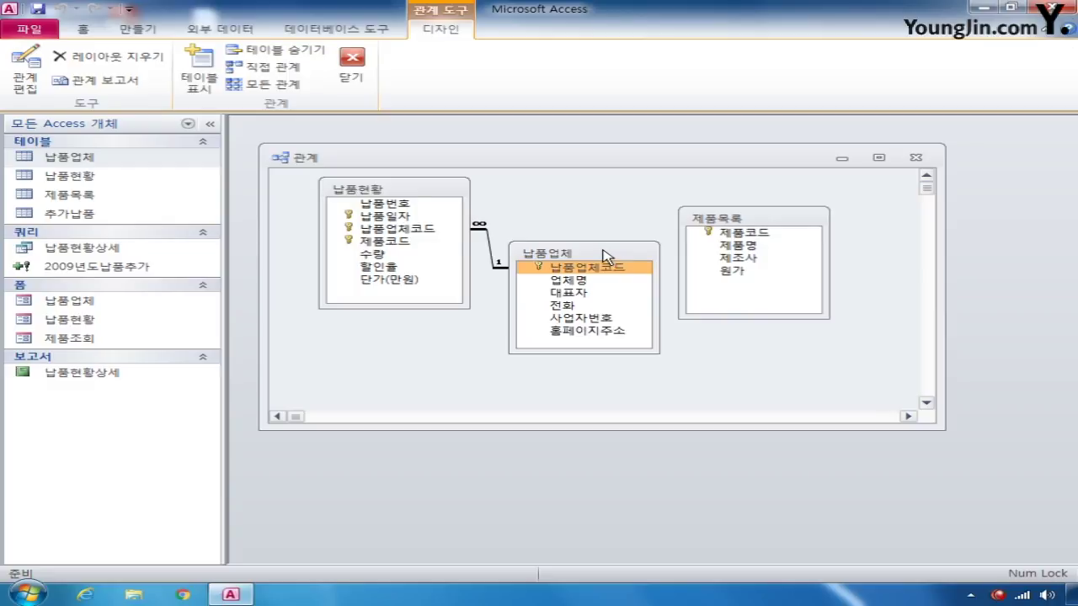
{"action": "left_click", "coordinate": [411, 242]}
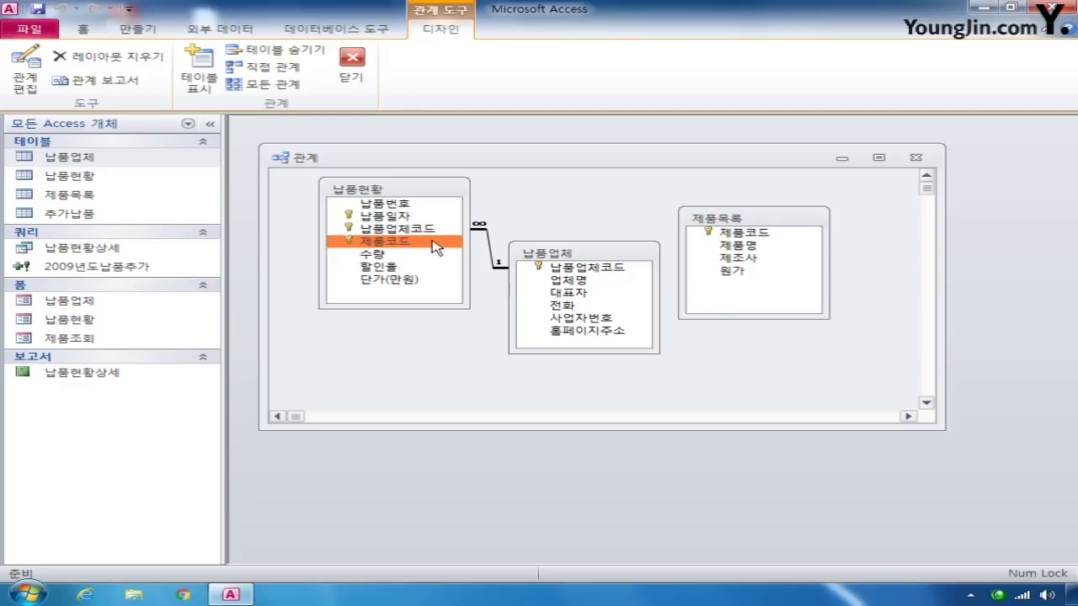
{"action": "left_click", "coordinate": [733, 232]}
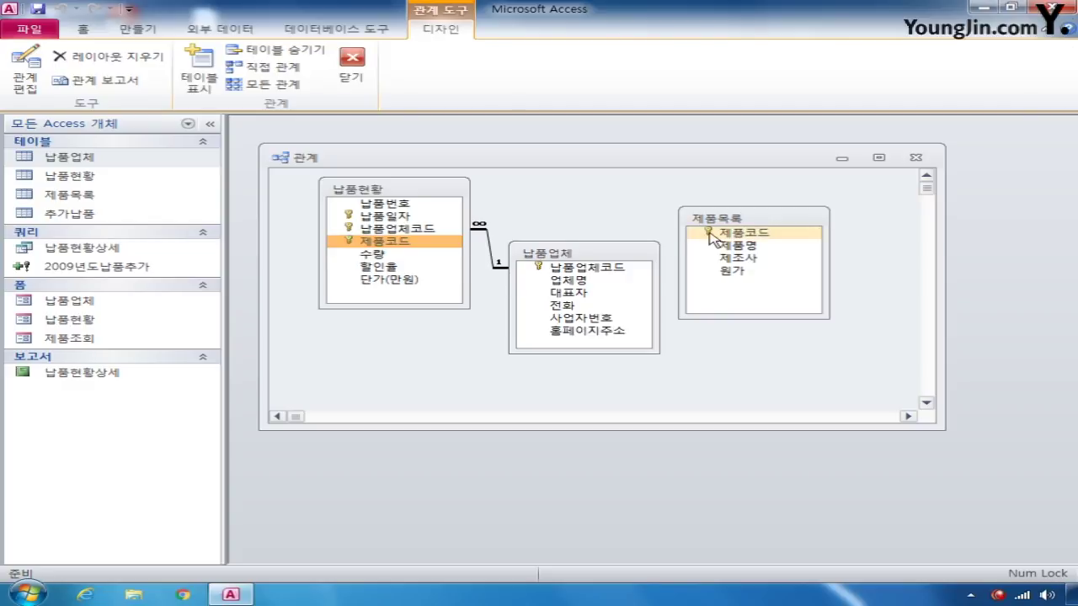
{"action": "left_click_drag", "start_coordinate": [749, 233], "coordinate": [412, 243]}
{"action": "left_click", "coordinate": [461, 249]}
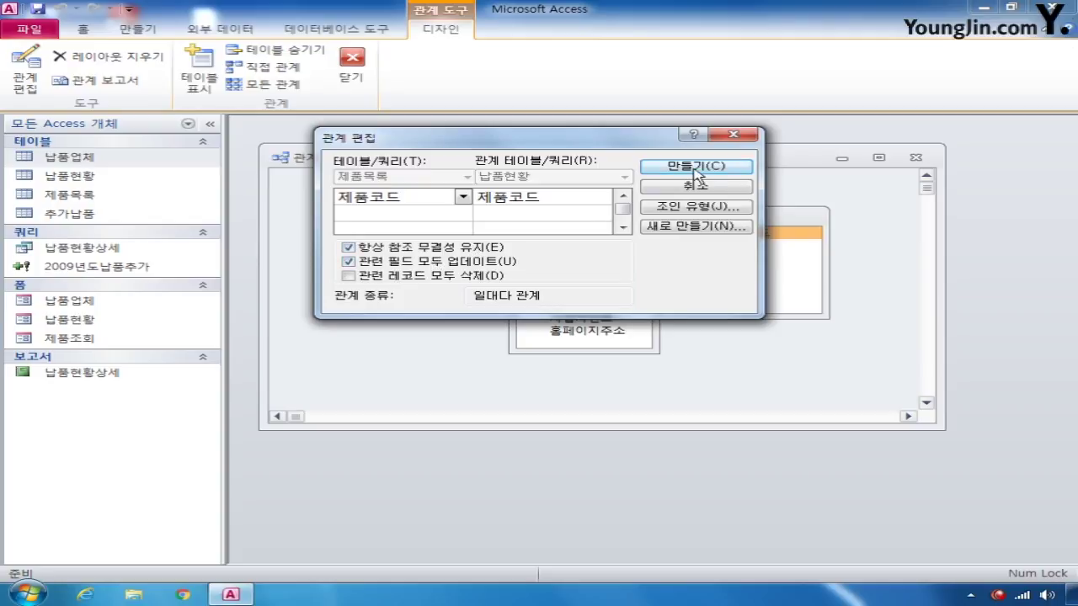
{"action": "left_click", "coordinate": [695, 166]}
Rearrange the related tables with 납품현황 between 납품업체 and 제품목록, and close the relationships window with its layout saved
{"action": "mouse_move", "coordinate": [627, 261]}
{"action": "left_mouse_down"}
{"action": "mouse_move", "coordinate": [636, 299]}
{"action": "mouse_move", "coordinate": [592, 313]}
{"action": "left_mouse_up"}
{"action": "left_click_drag", "start_coordinate": [401, 195], "coordinate": [611, 200]}
{"action": "left_click_drag", "start_coordinate": [515, 308], "coordinate": [332, 225]}
{"action": "left_click_drag", "start_coordinate": [621, 199], "coordinate": [590, 239]}
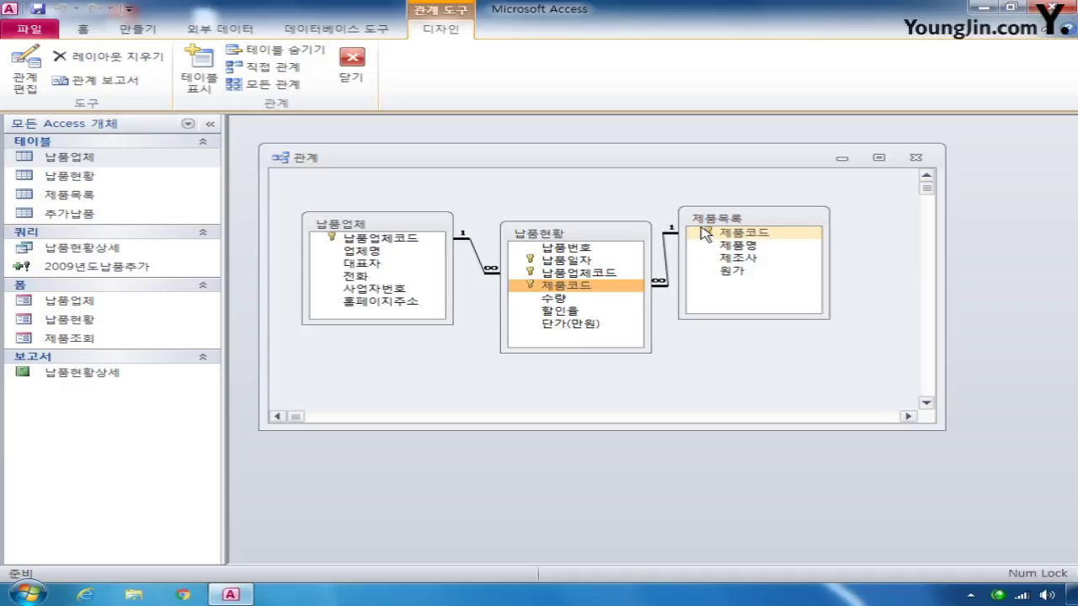
{"action": "left_click", "coordinate": [674, 240]}
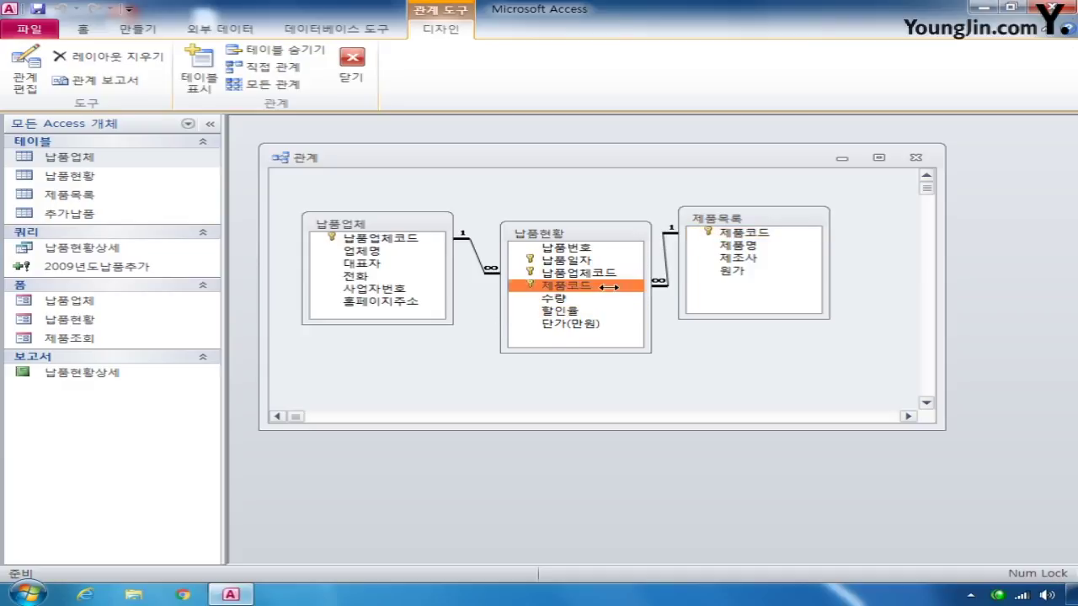
{"action": "left_click", "coordinate": [916, 158]}
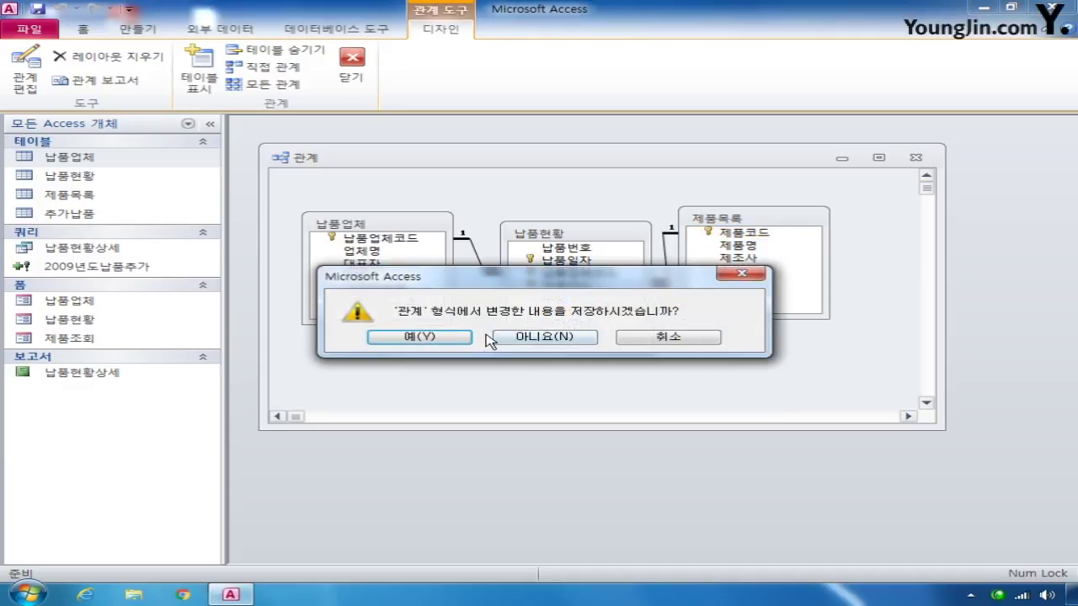
{"action": "left_click", "coordinate": [440, 336]}
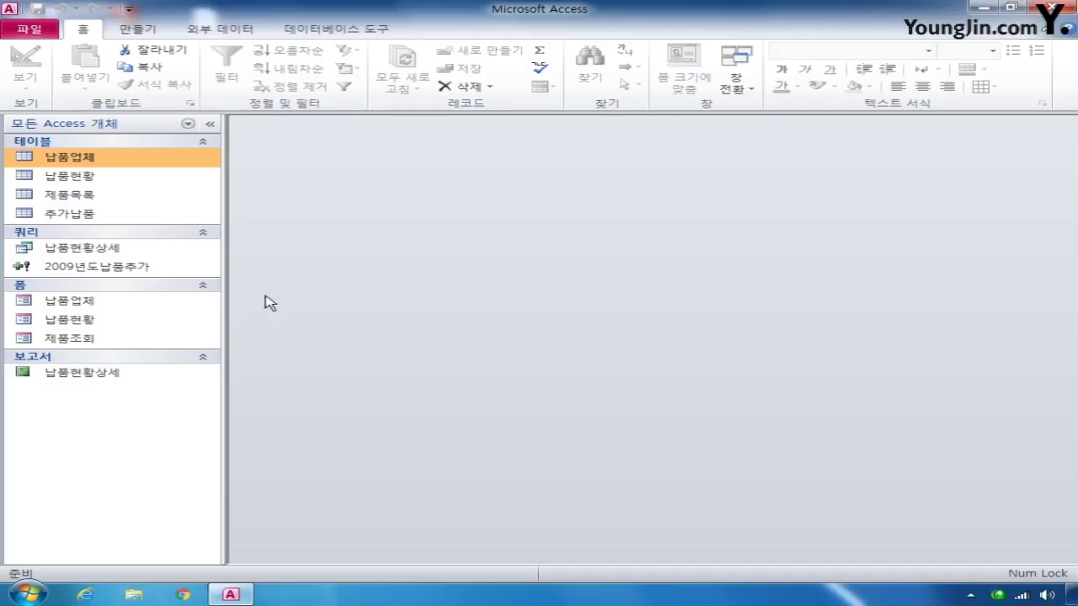
Open the 제품조회 form in design view and move its window beside the object list
{"action": "right_click", "coordinate": [80, 340]}
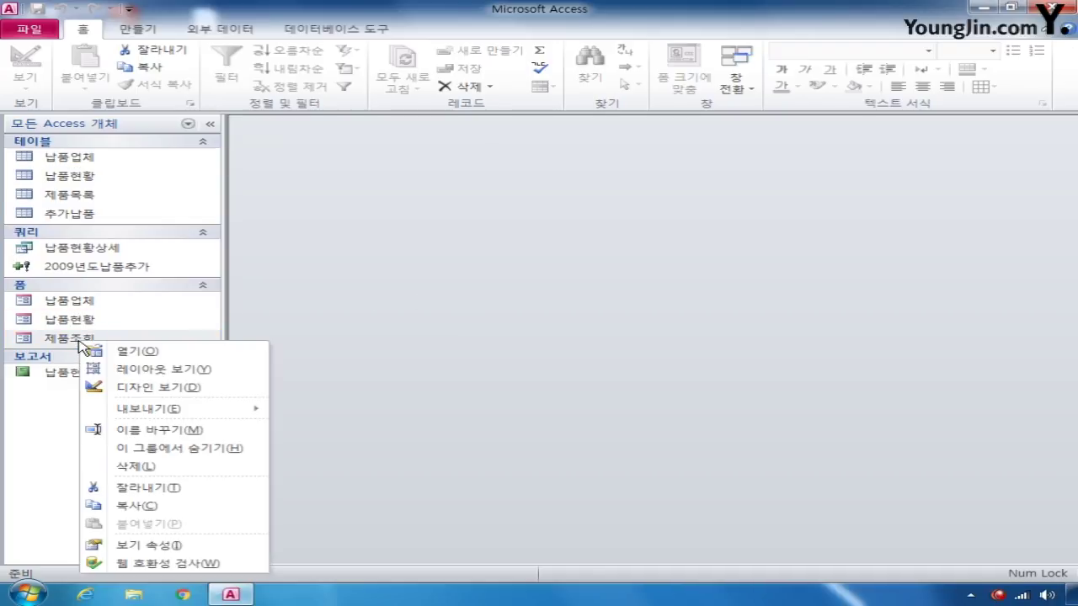
{"action": "left_click", "coordinate": [154, 386]}
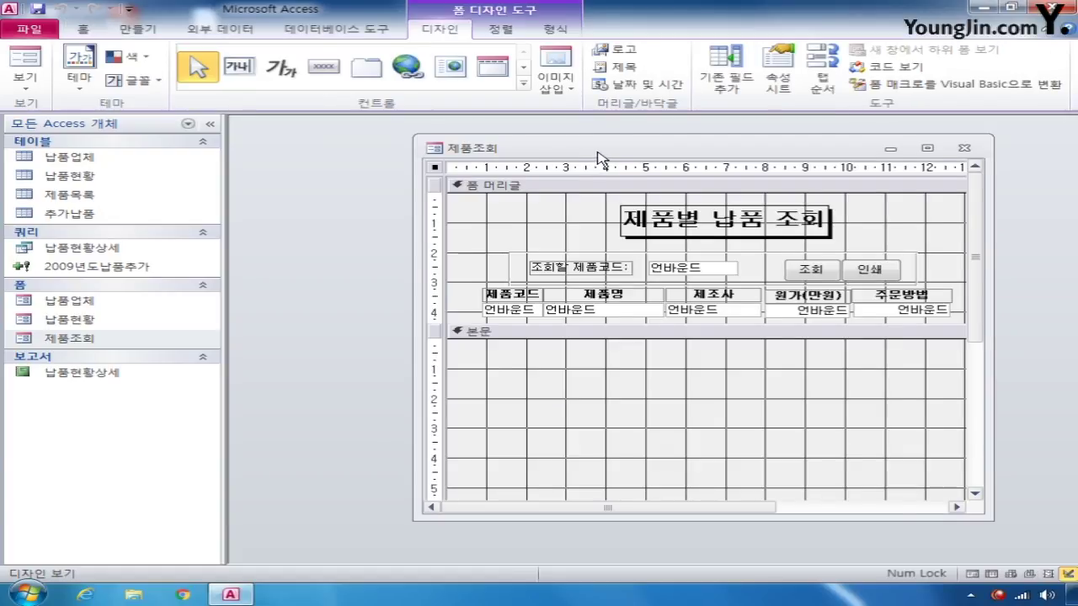
{"action": "left_click_drag", "start_coordinate": [596, 151], "coordinate": [427, 143]}
Start a query as the 제품조회 form's record source, adding the 제품목록 table and including all of its fields
{"action": "left_click", "coordinate": [777, 71]}
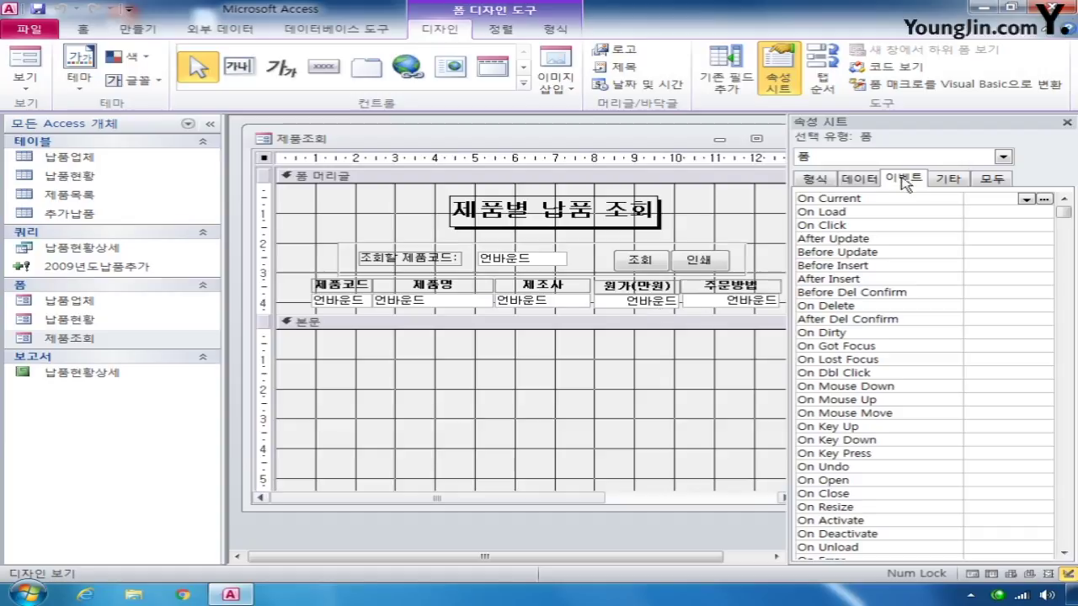
{"action": "left_click", "coordinate": [1007, 179]}
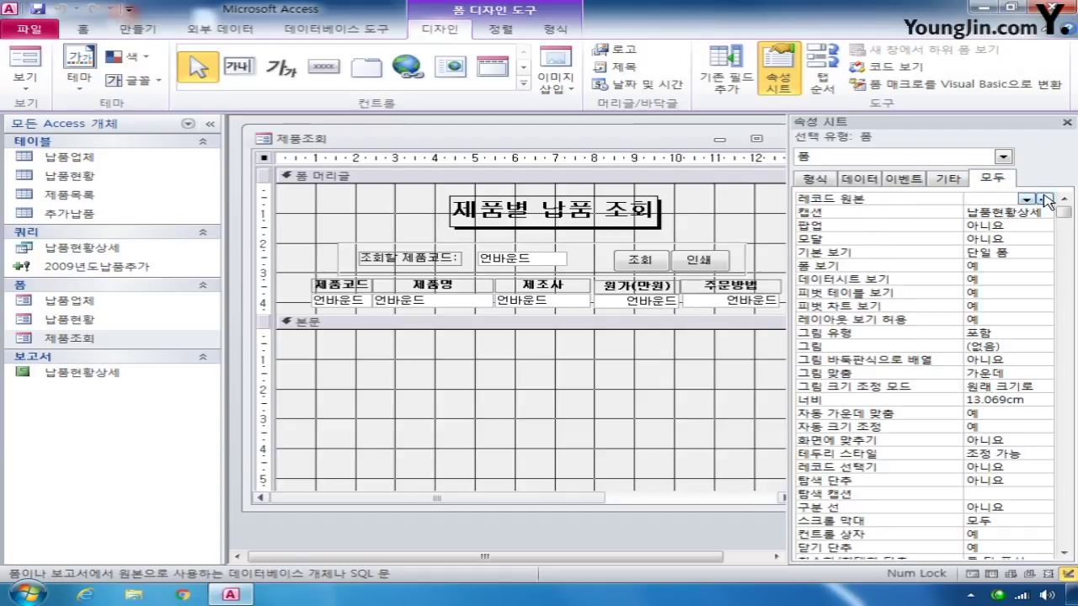
{"action": "left_click", "coordinate": [1044, 199]}
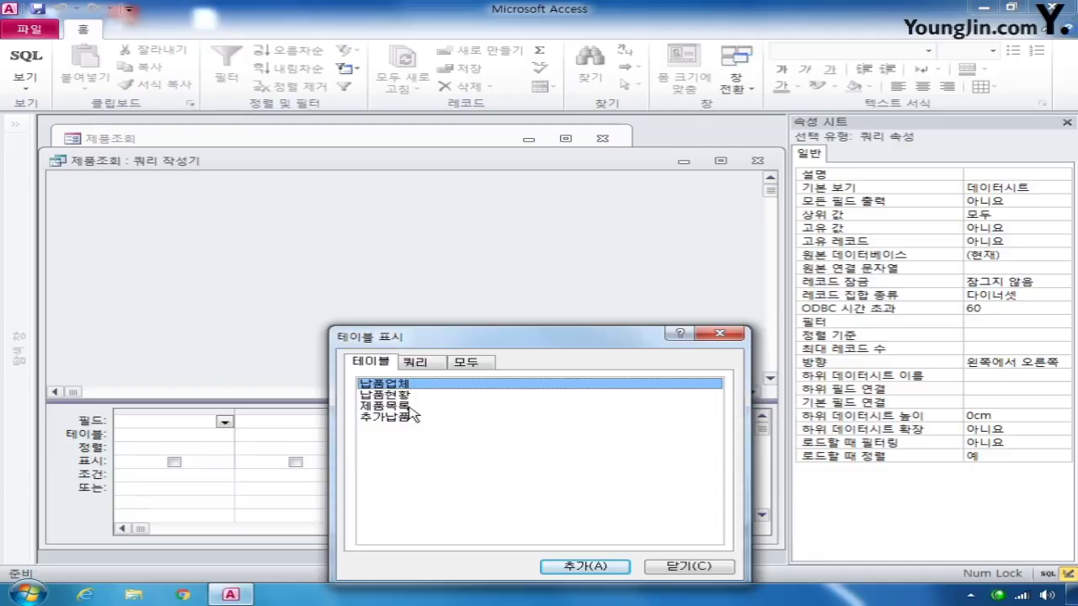
{"action": "double_click", "coordinate": [411, 406]}
{"action": "left_click", "coordinate": [686, 565]}
{"action": "double_click", "coordinate": [141, 205]}
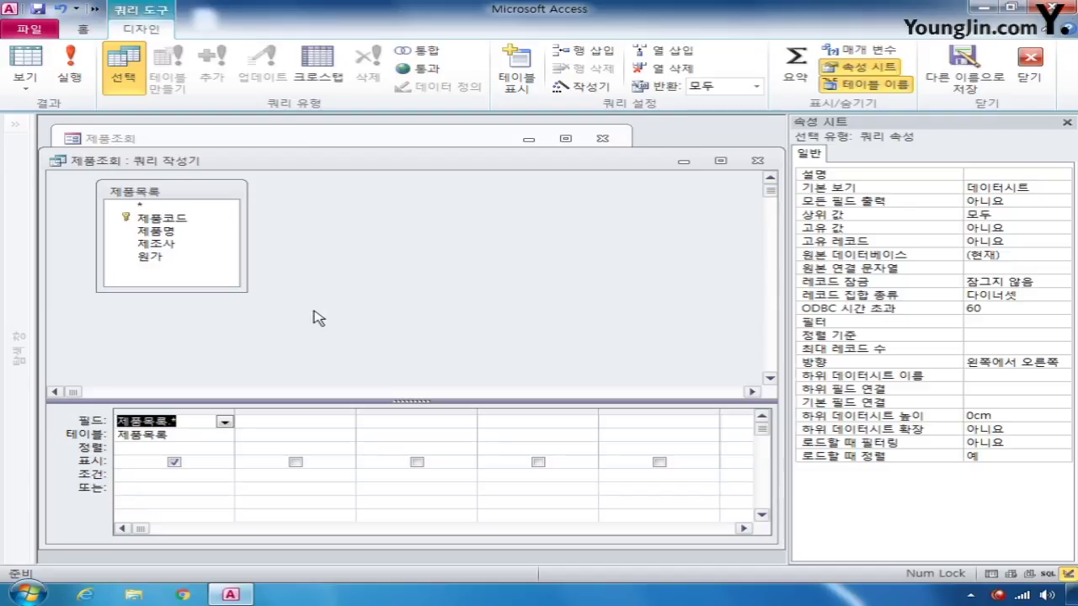
Add 제품명 to the query as a hidden field sorted ascending (오름차순), and save the query as the form's record source
{"action": "left_click_drag", "start_coordinate": [156, 231], "coordinate": [348, 421]}
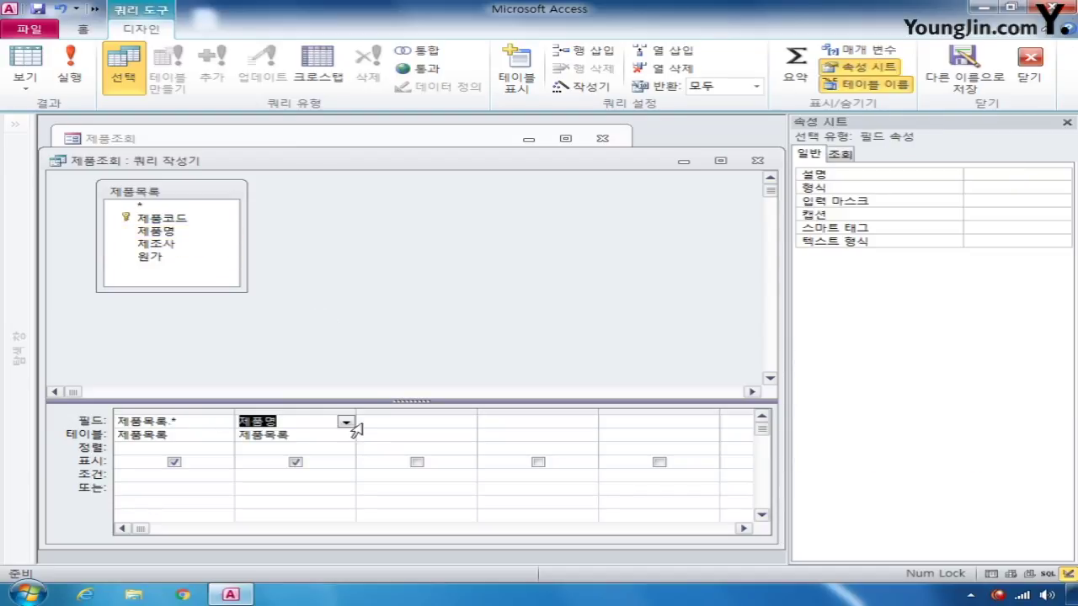
{"action": "left_click", "coordinate": [296, 464]}
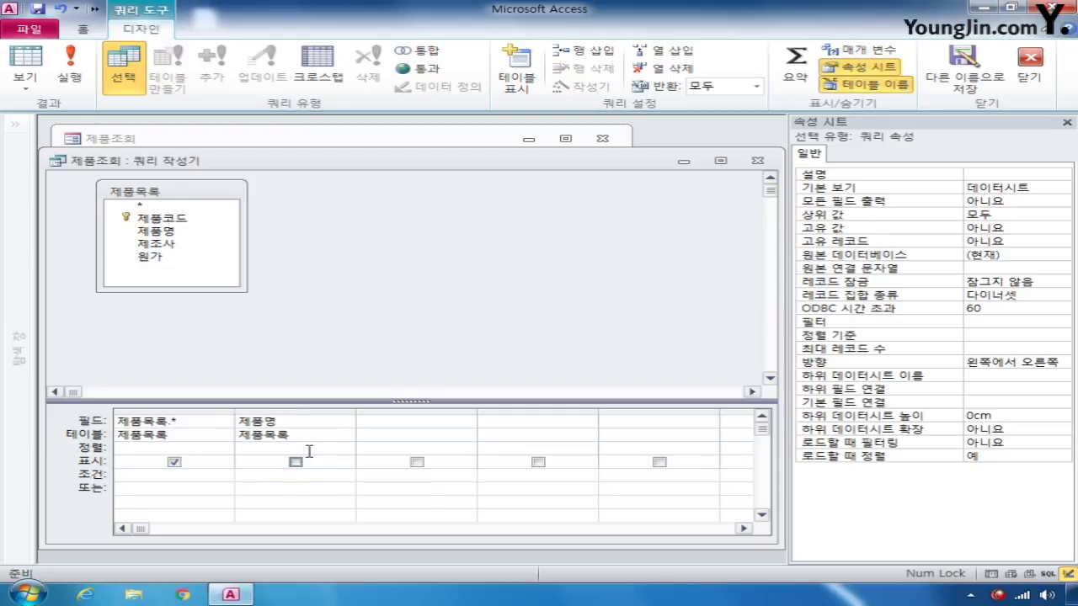
{"action": "left_click", "coordinate": [291, 447]}
{"action": "left_click", "coordinate": [346, 449]}
{"action": "left_click", "coordinate": [329, 462]}
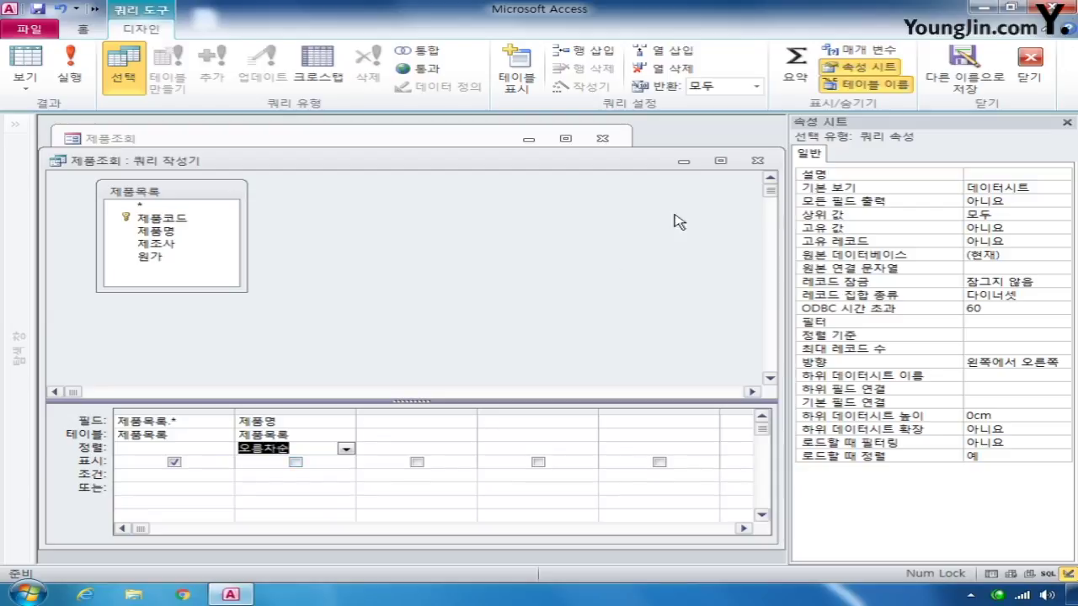
{"action": "left_click", "coordinate": [757, 160]}
{"action": "left_click", "coordinate": [416, 350]}
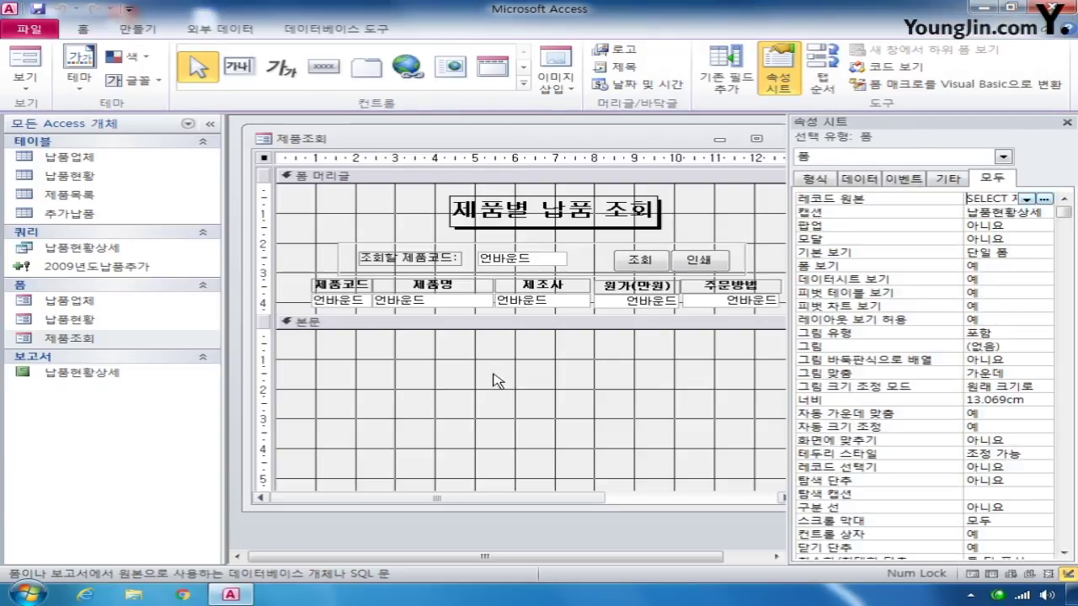
Examine the form's full record source SQL enlarged, checking its selected fields, source table and ORDER BY clause
{"action": "right_click", "coordinate": [979, 198]}
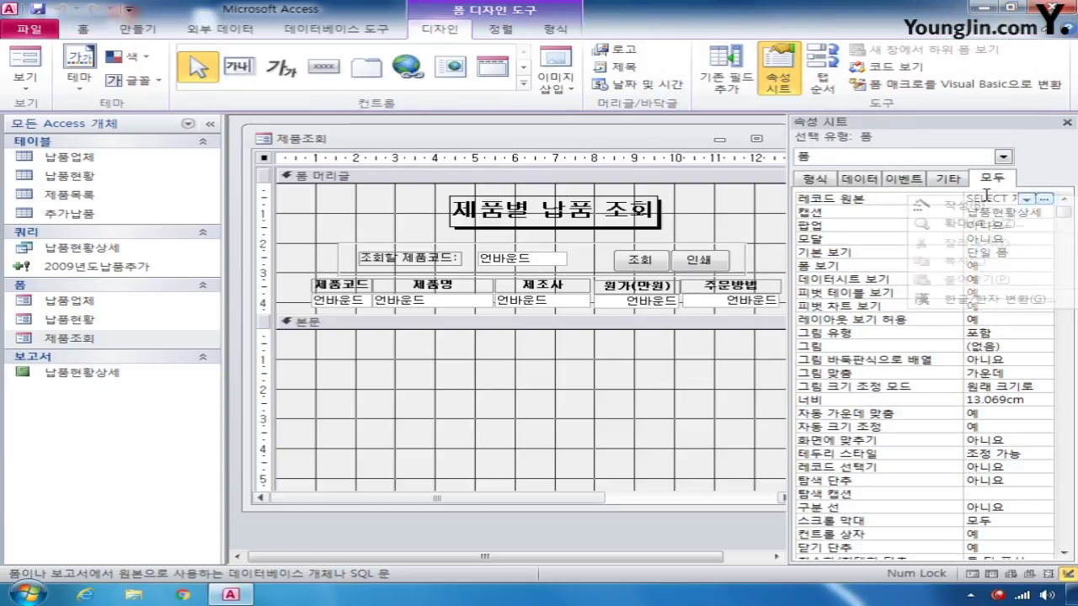
{"action": "left_click", "coordinate": [983, 226]}
{"action": "left_click", "coordinate": [428, 158]}
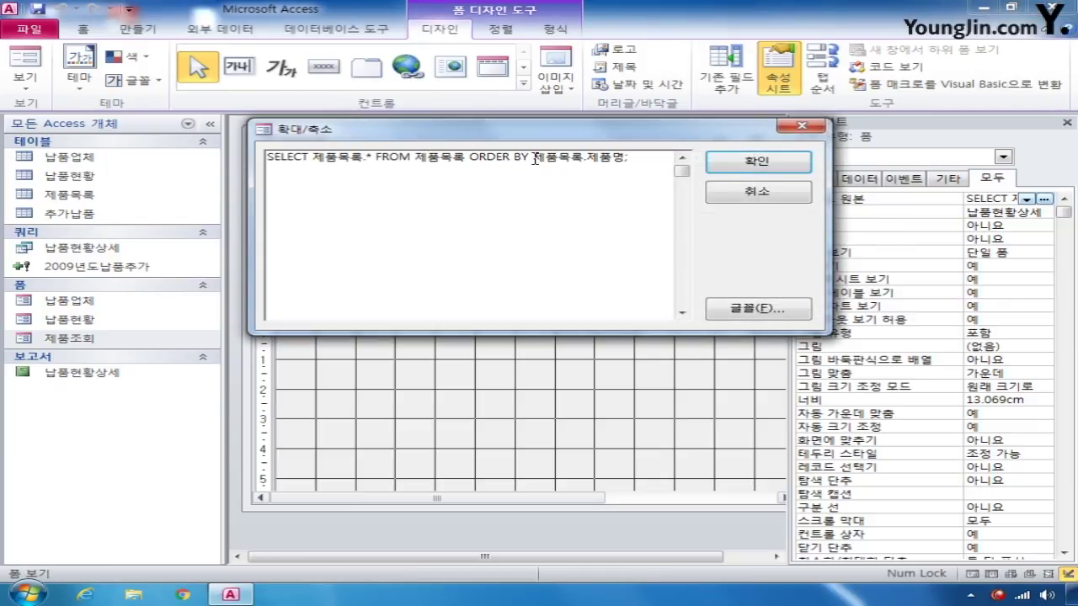
{"action": "left_click_drag", "start_coordinate": [470, 157], "coordinate": [524, 156]}
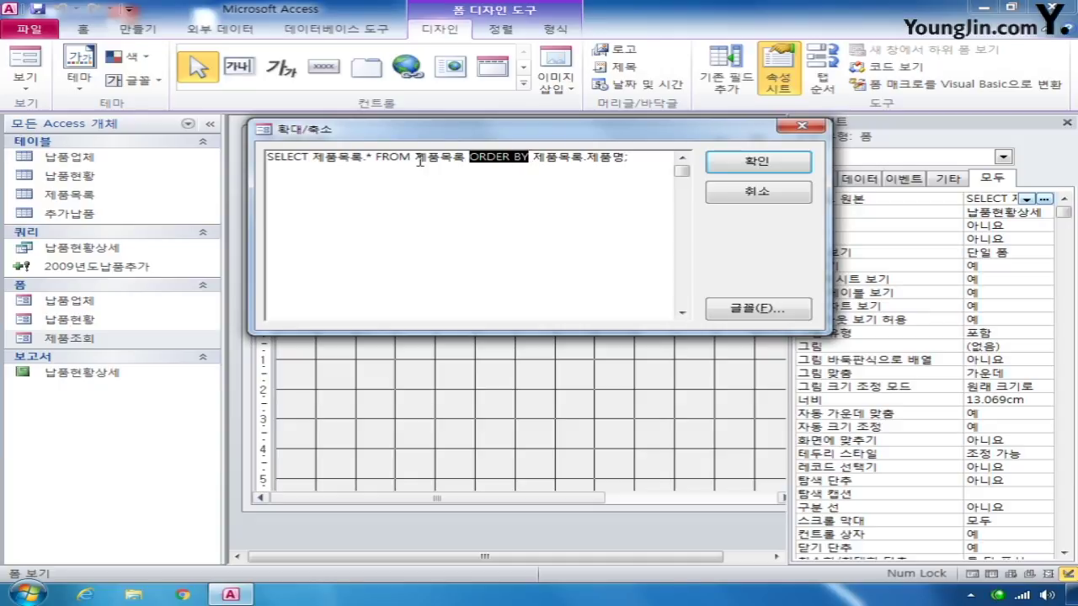
{"action": "left_click_drag", "start_coordinate": [416, 156], "coordinate": [465, 157]}
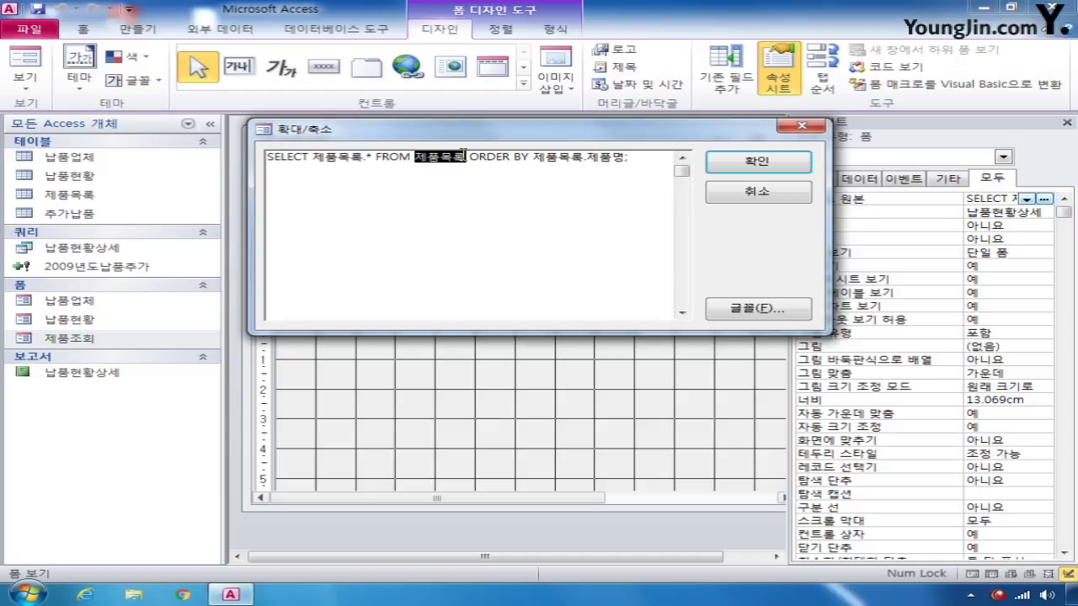
{"action": "left_click", "coordinate": [364, 158]}
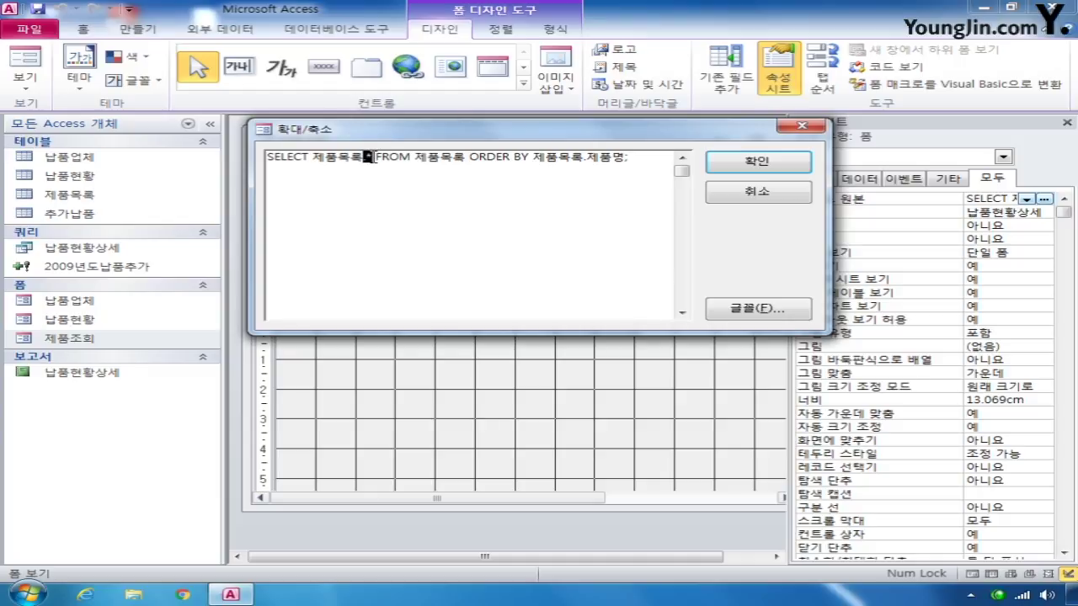
{"action": "left_click_drag", "start_coordinate": [590, 157], "coordinate": [625, 156]}
{"action": "left_click", "coordinate": [628, 157]}
{"action": "left_click", "coordinate": [745, 166]}
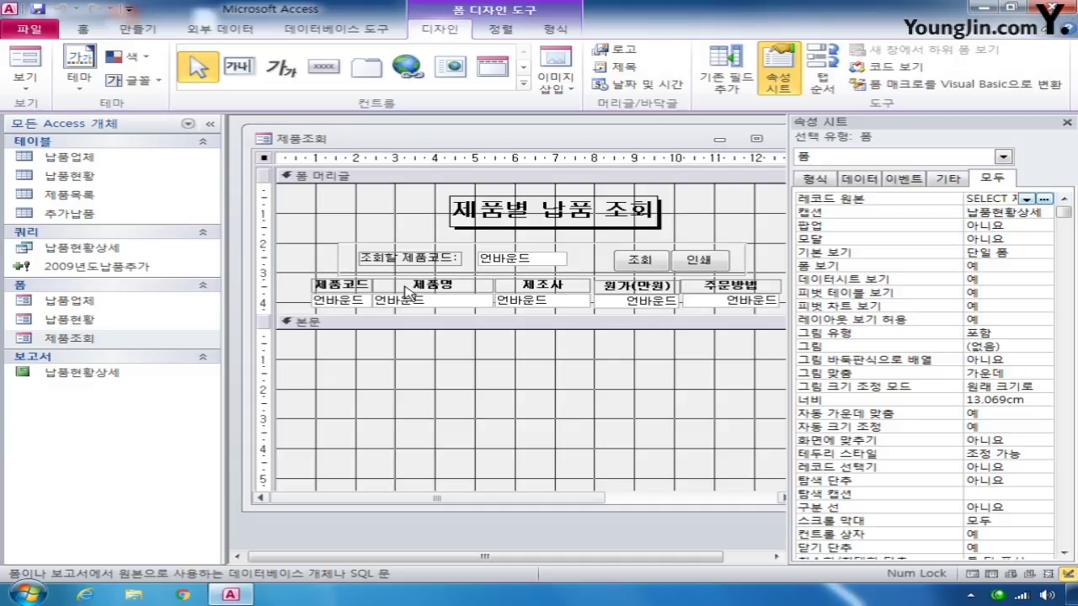
Set the control source of the Txt제품코드 text box to the 제품코드 field
{"action": "left_click", "coordinate": [1003, 158]}
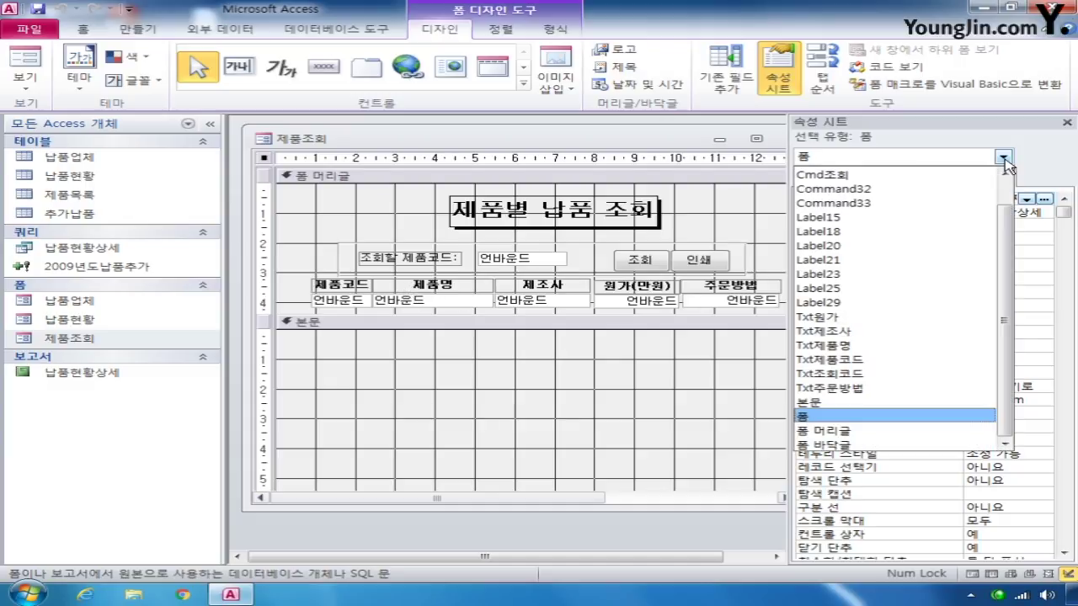
{"action": "left_click", "coordinate": [891, 358]}
{"action": "left_click", "coordinate": [993, 213]}
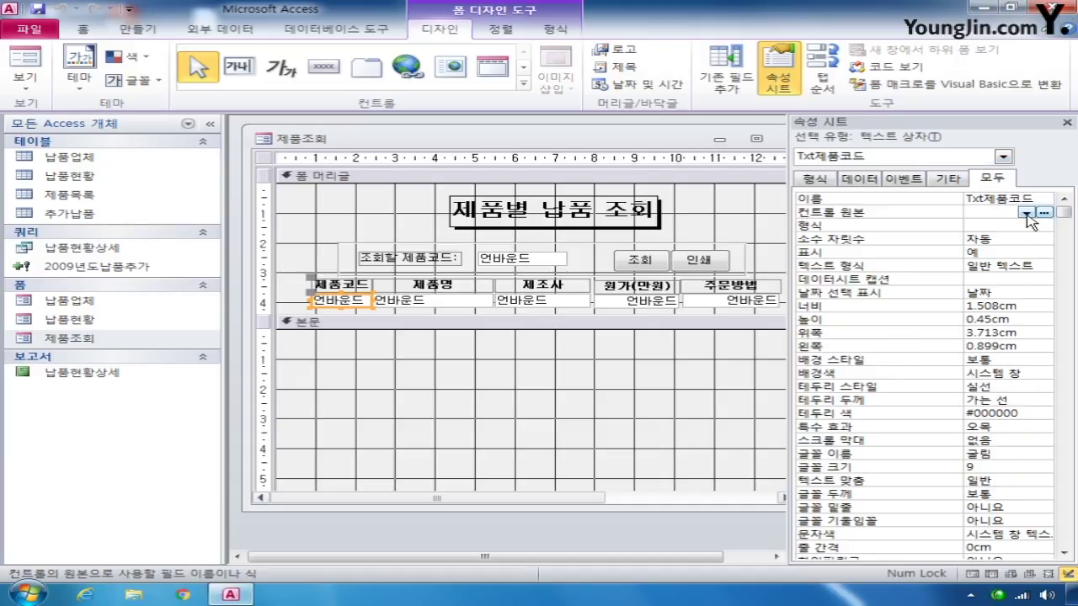
{"action": "left_click", "coordinate": [1027, 215]}
{"action": "left_click", "coordinate": [1020, 226]}
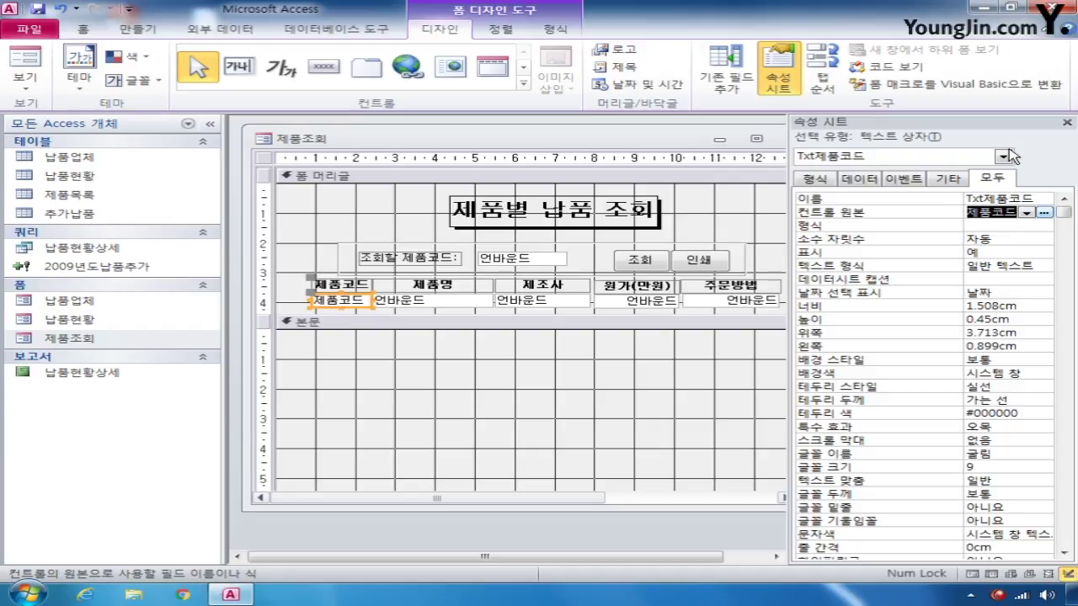
Bind the Txt제조사 text box to the 제조사 field through its control source
{"action": "left_click", "coordinate": [1007, 159]}
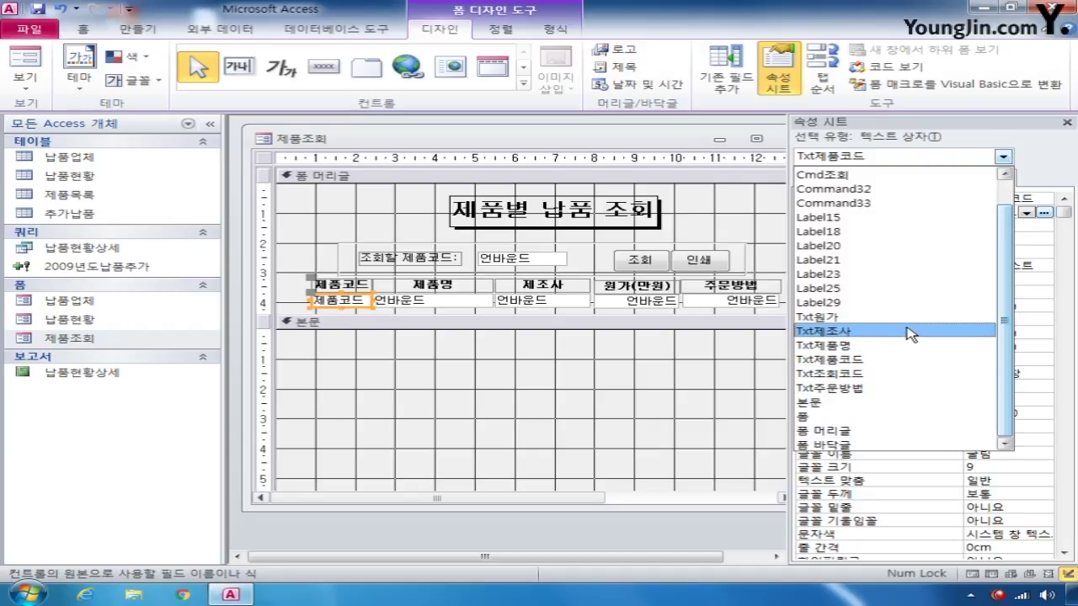
{"action": "left_click", "coordinate": [940, 331]}
{"action": "left_click", "coordinate": [1027, 214]}
{"action": "left_click", "coordinate": [1016, 249]}
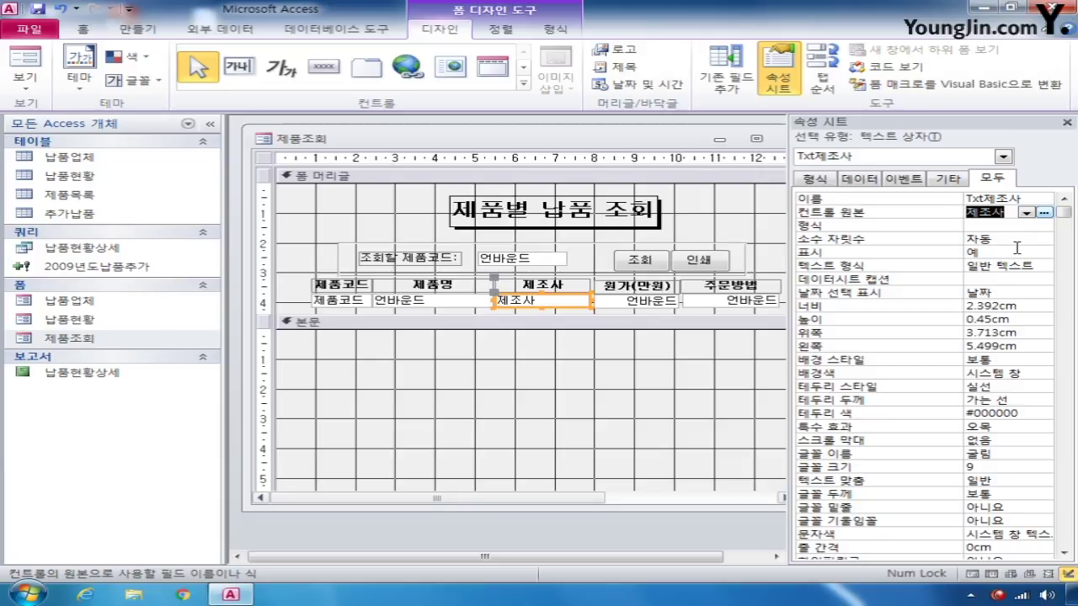
Bind the Txt제품명 text box to the 제품명 field through its control source
{"action": "left_click", "coordinate": [1003, 156]}
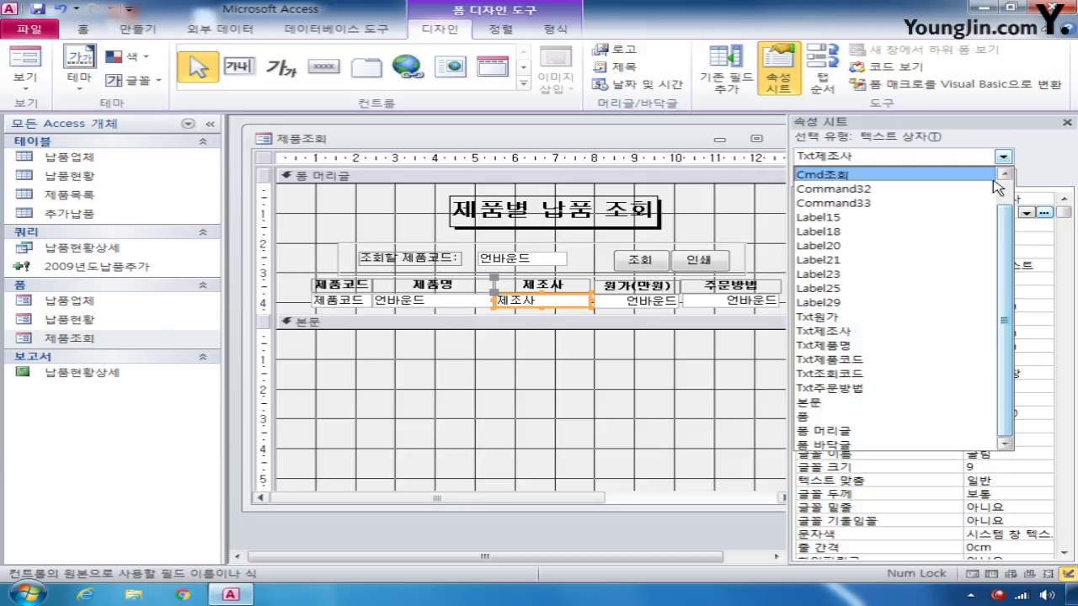
{"action": "left_click", "coordinate": [880, 346]}
{"action": "left_click", "coordinate": [1026, 214]}
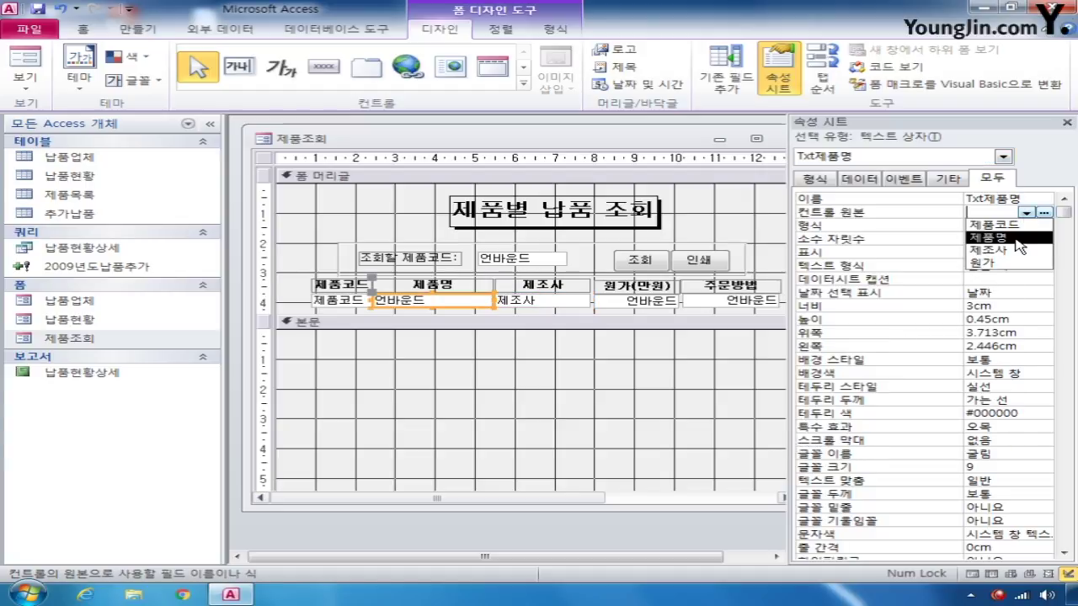
{"action": "left_click", "coordinate": [1015, 238]}
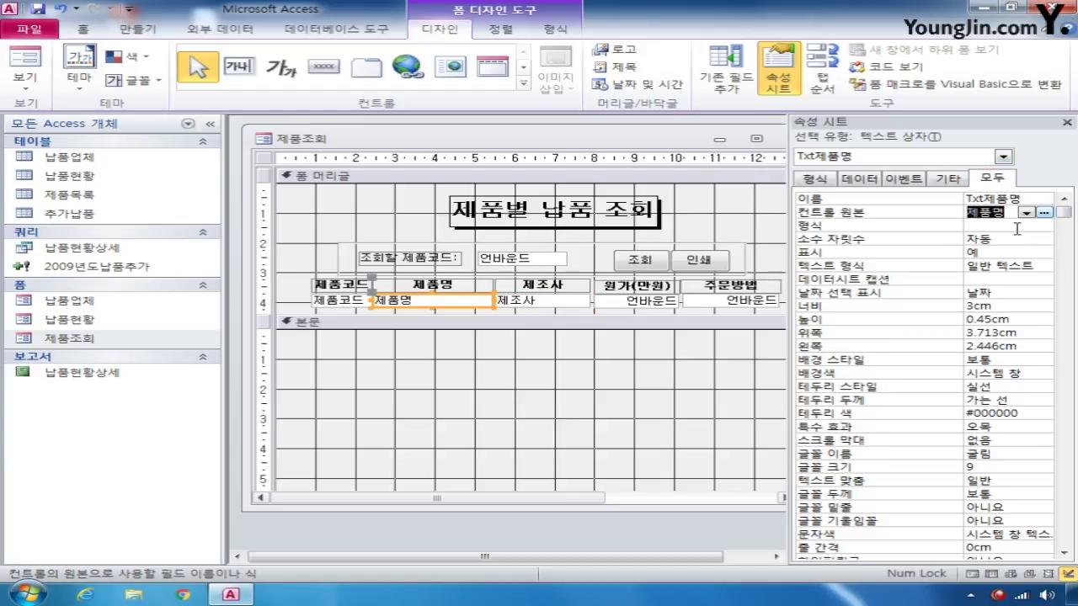
Bind the Txt원가 text box to the 원가 field through its control source
{"action": "left_click", "coordinate": [1002, 157]}
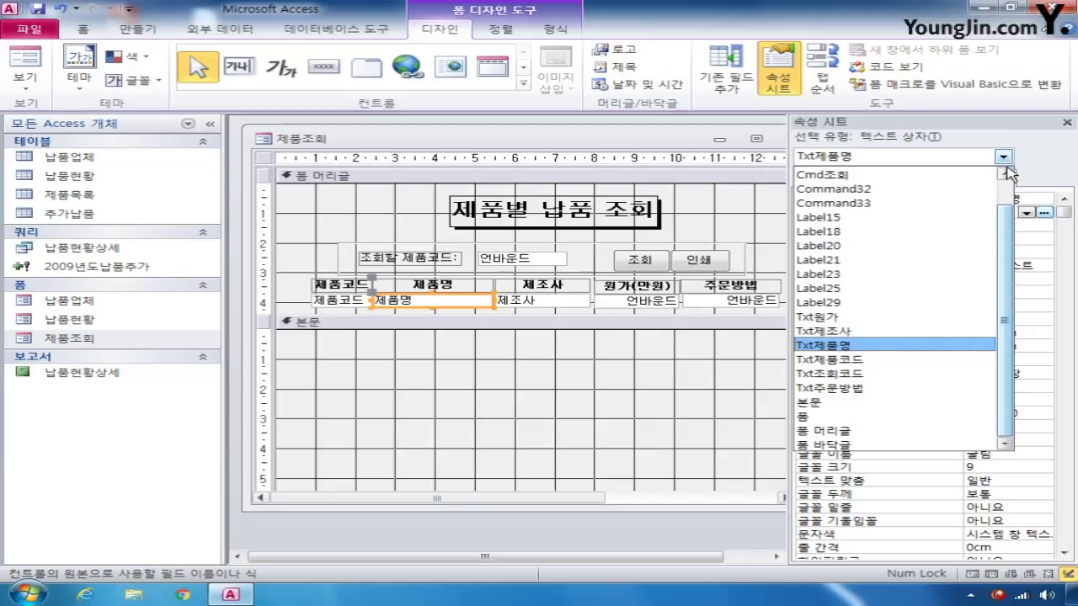
{"action": "left_click", "coordinate": [842, 316]}
{"action": "left_click", "coordinate": [1026, 213]}
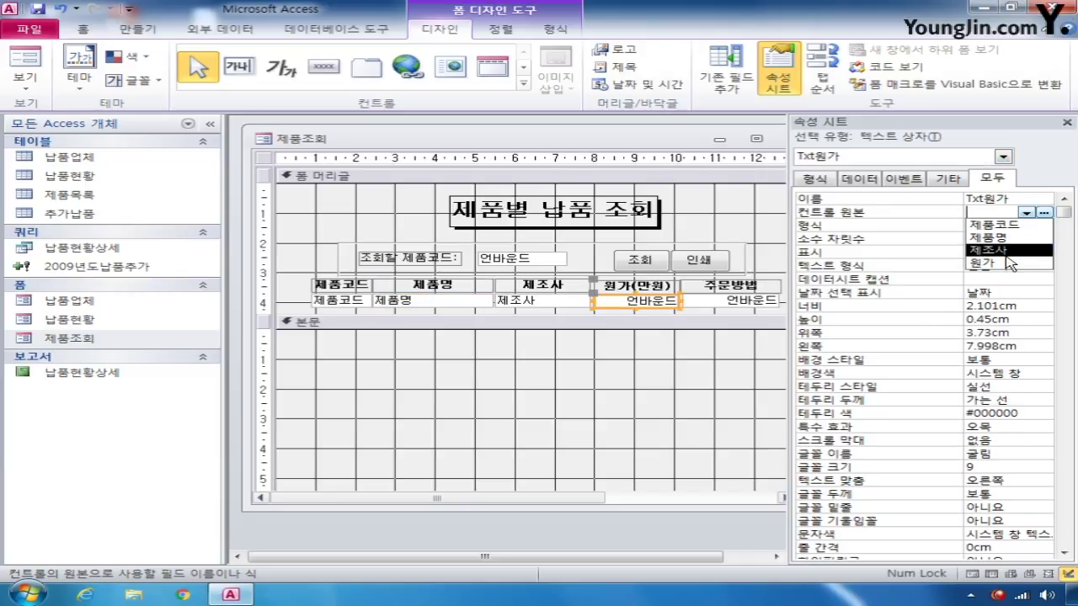
{"action": "left_click", "coordinate": [1010, 263]}
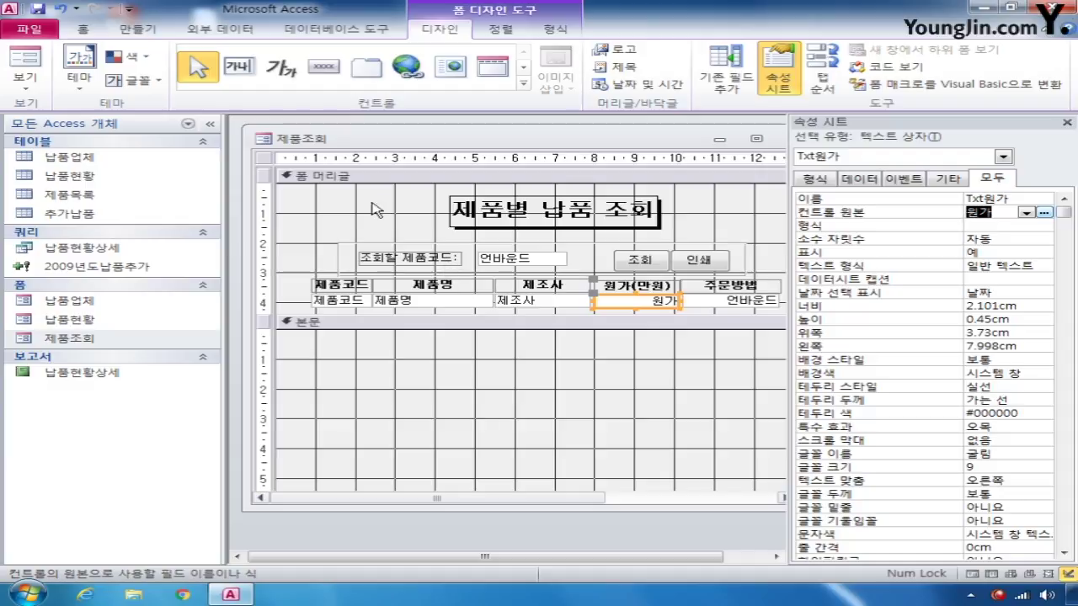
Set the form's 최소화/최대화 단추 property to 최소화 단추만 and widen the property sheet to show the full value
{"action": "left_click", "coordinate": [263, 160]}
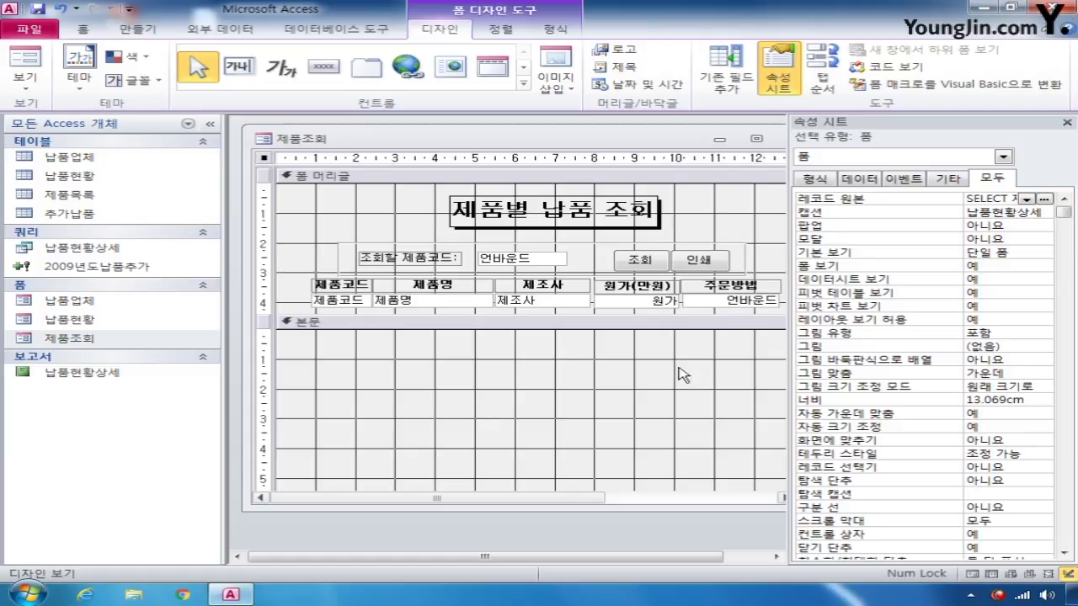
{"action": "left_click", "coordinate": [1063, 553]}
{"action": "left_click", "coordinate": [1063, 552]}
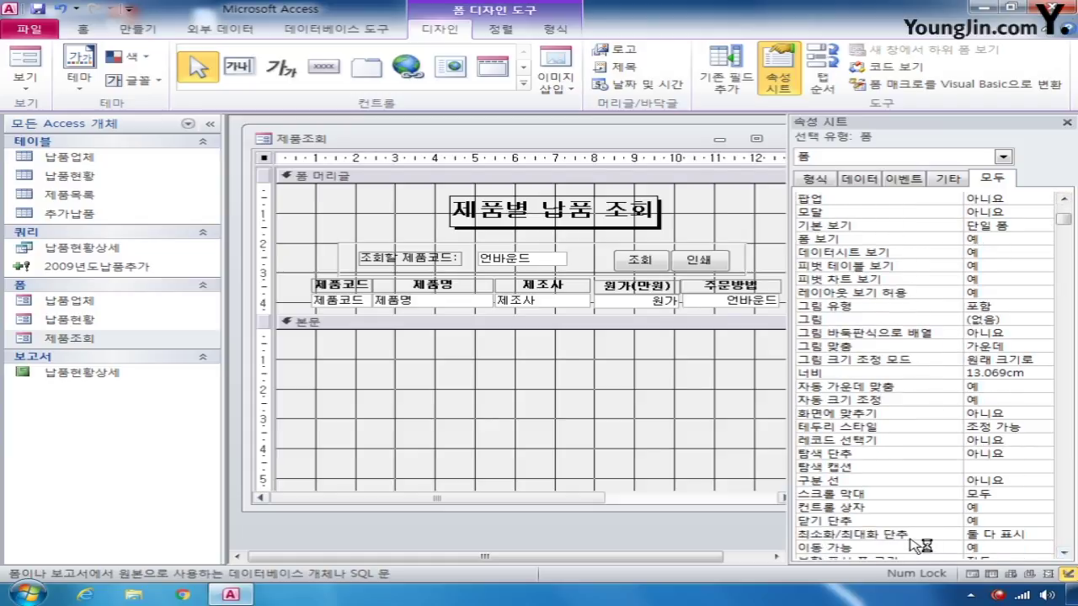
{"action": "left_click", "coordinate": [1002, 537]}
{"action": "left_click", "coordinate": [1046, 537]}
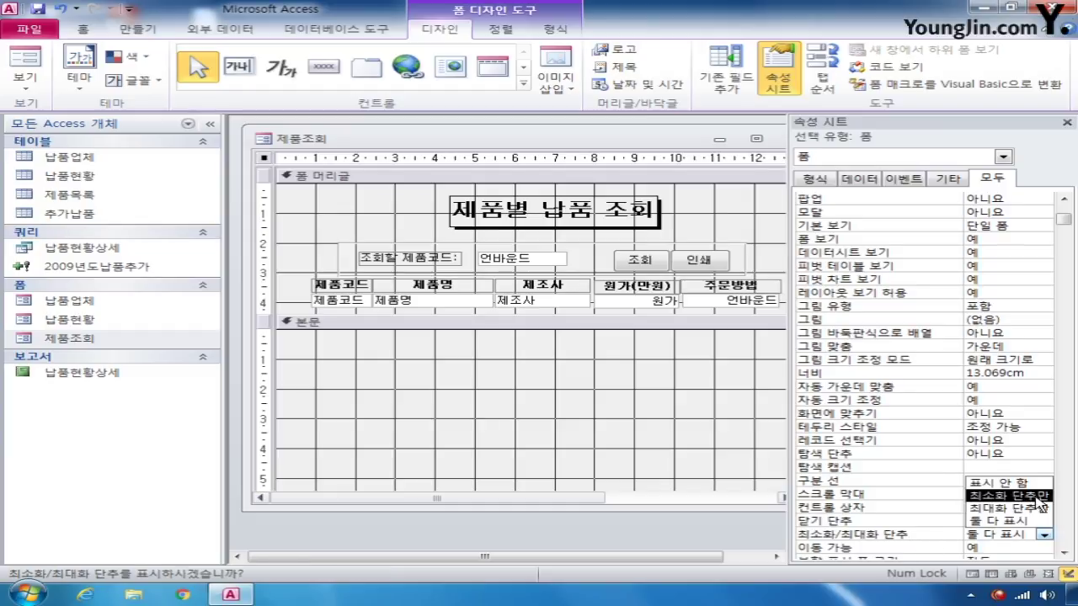
{"action": "left_click", "coordinate": [1034, 497]}
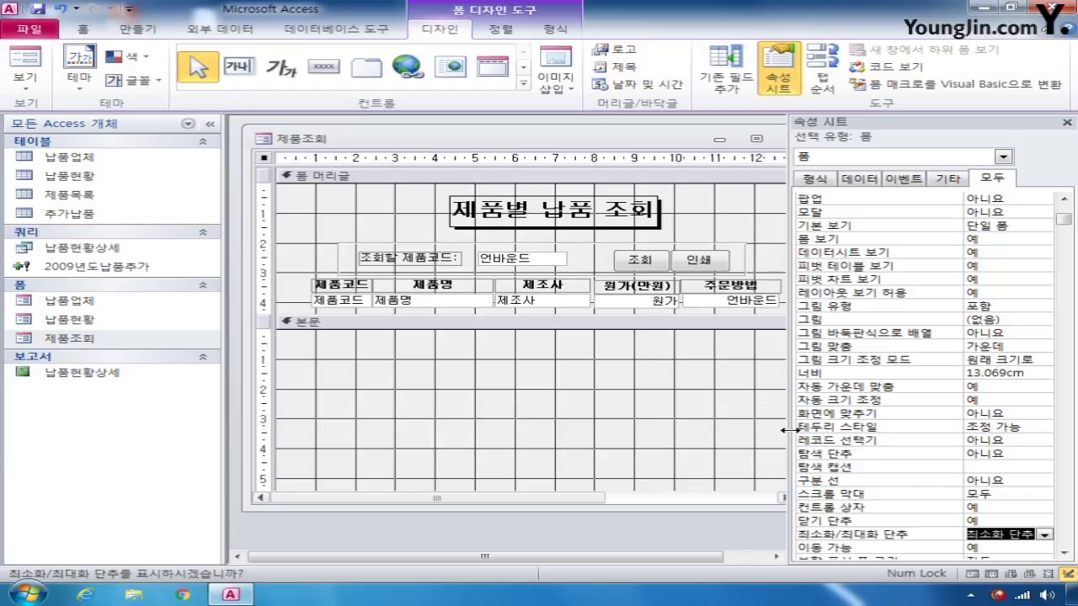
{"action": "left_click_drag", "start_coordinate": [789, 430], "coordinate": [729, 429]}
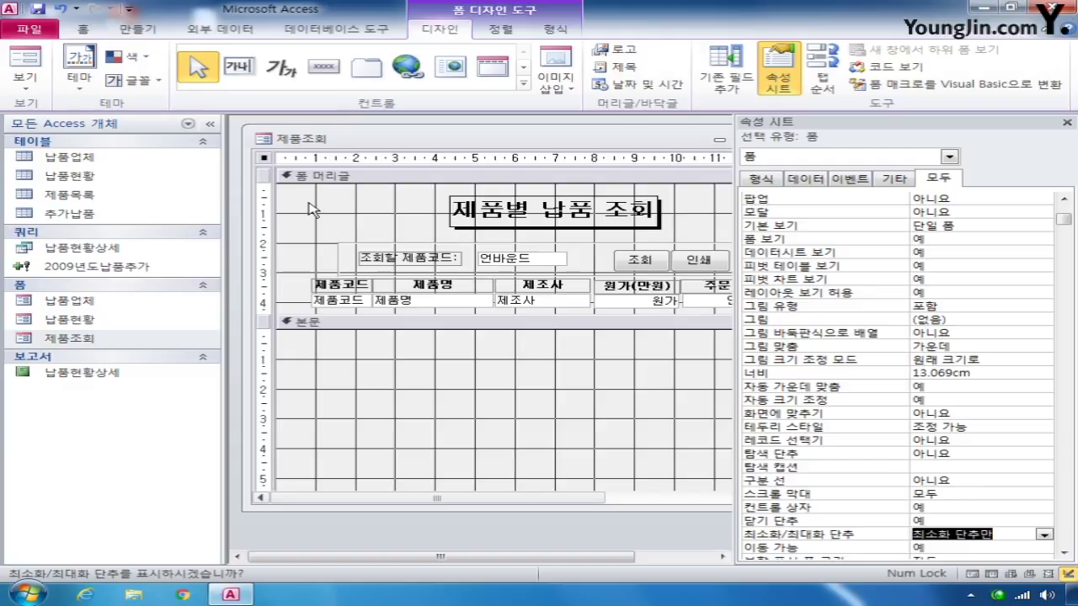
In the form header's tab order, move Txt조회코드 to first place and Cmd조회 to second
{"action": "left_click", "coordinate": [264, 160]}
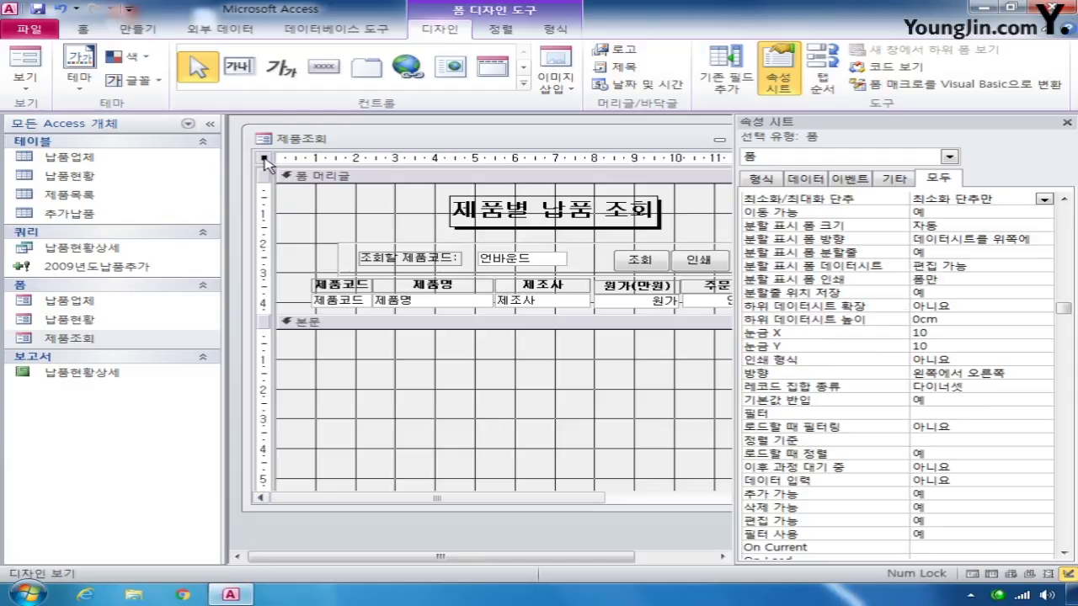
{"action": "right_click", "coordinate": [265, 158]}
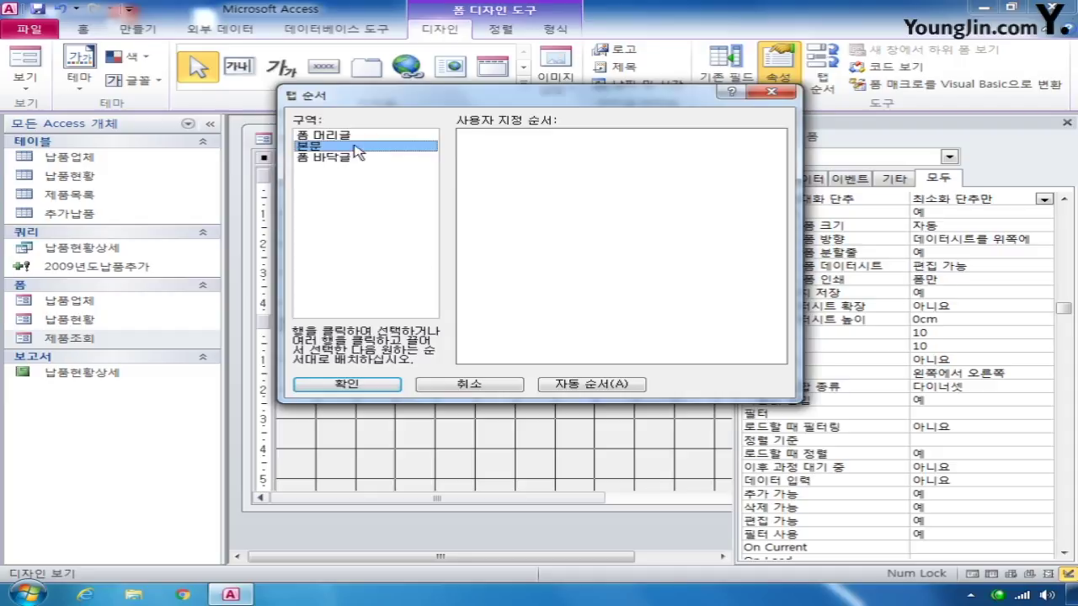
{"action": "left_click", "coordinate": [350, 136]}
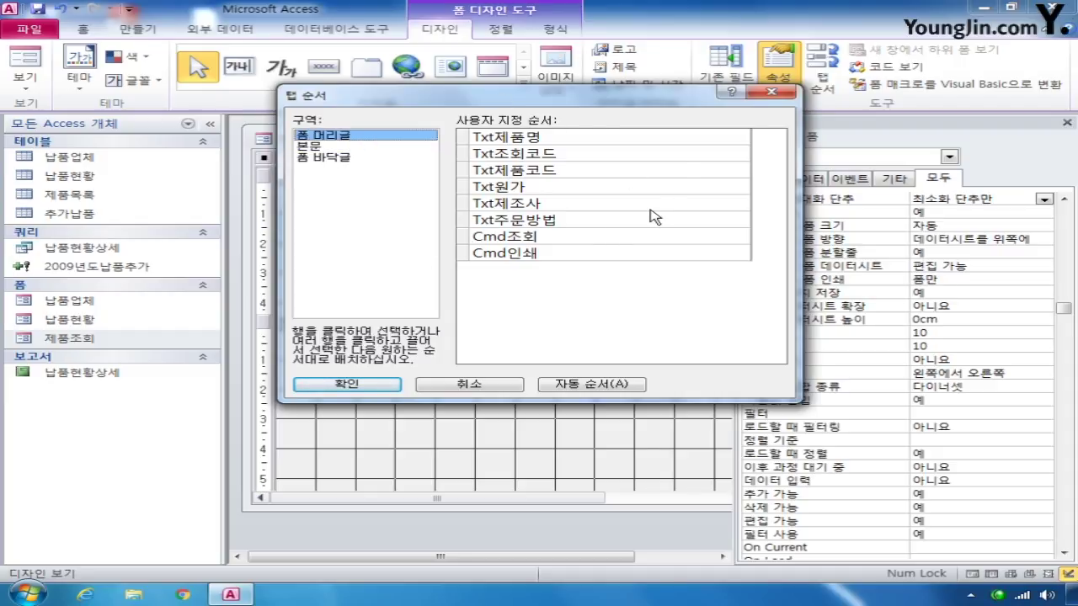
{"action": "left_click", "coordinate": [460, 154]}
{"action": "left_click_drag", "start_coordinate": [460, 153], "coordinate": [464, 143]}
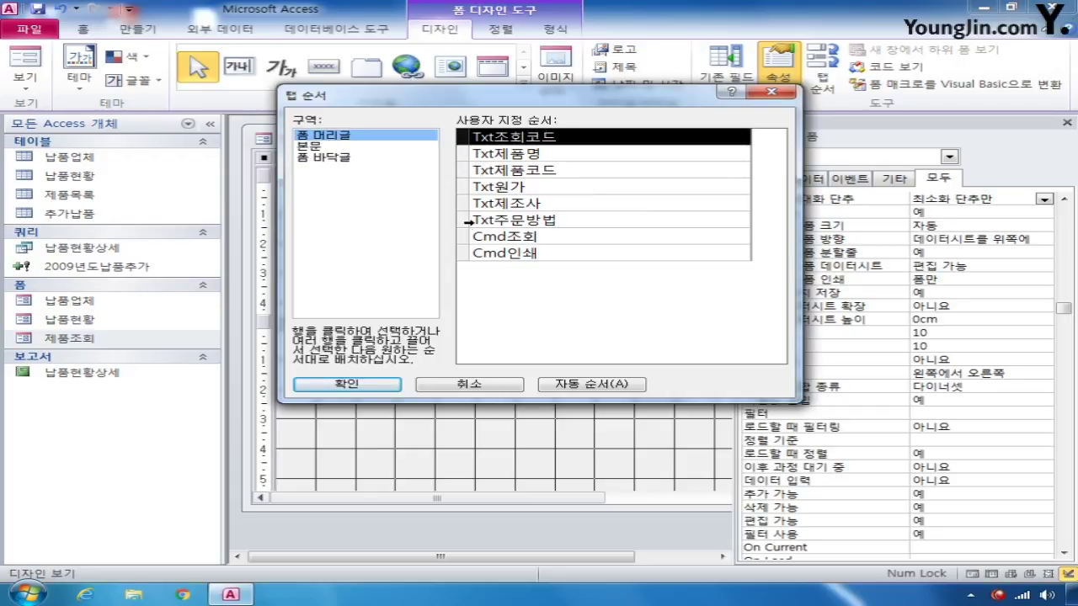
{"action": "left_click_drag", "start_coordinate": [462, 238], "coordinate": [462, 158]}
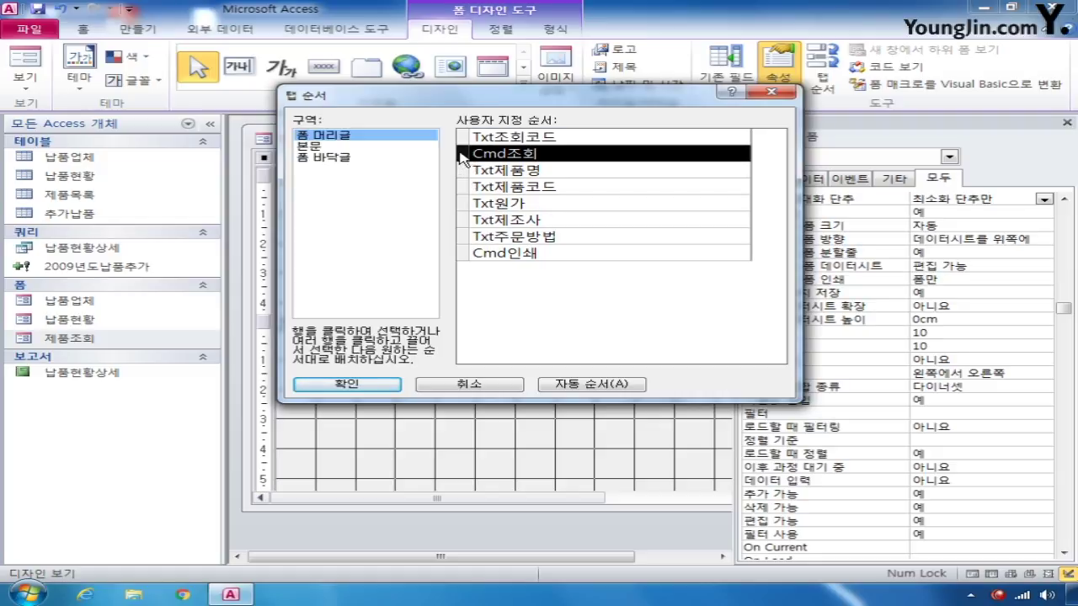
Complete the header tab order with Cmd인쇄, Txt제품코드, Txt제품명, Txt제조사, Txt원가 and Txt주문방법 after Cmd조회, and apply it
{"action": "left_click", "coordinate": [462, 252]}
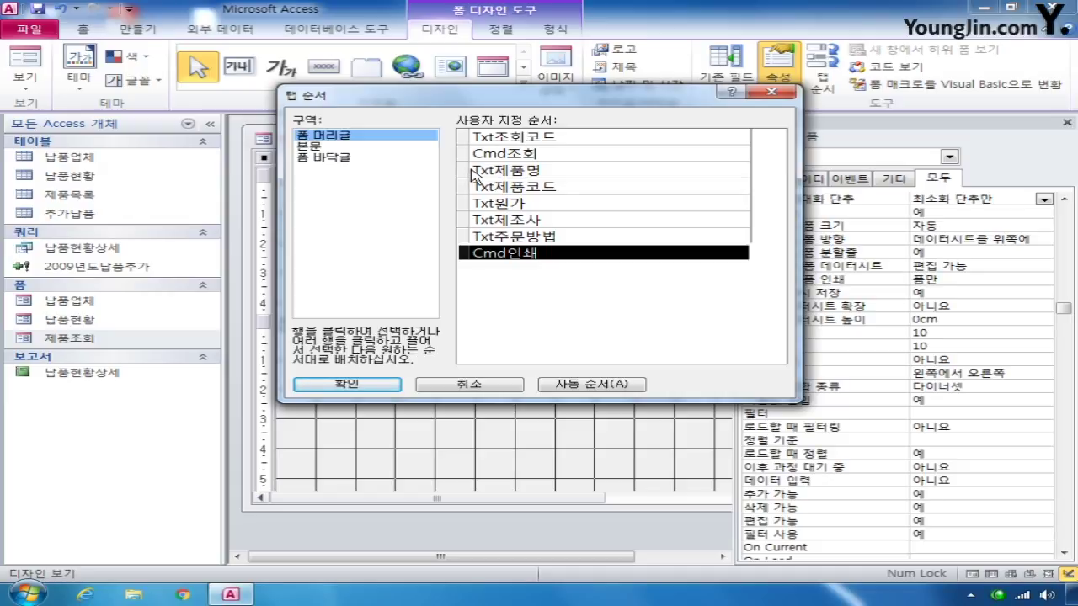
{"action": "left_click_drag", "start_coordinate": [472, 256], "coordinate": [471, 202]}
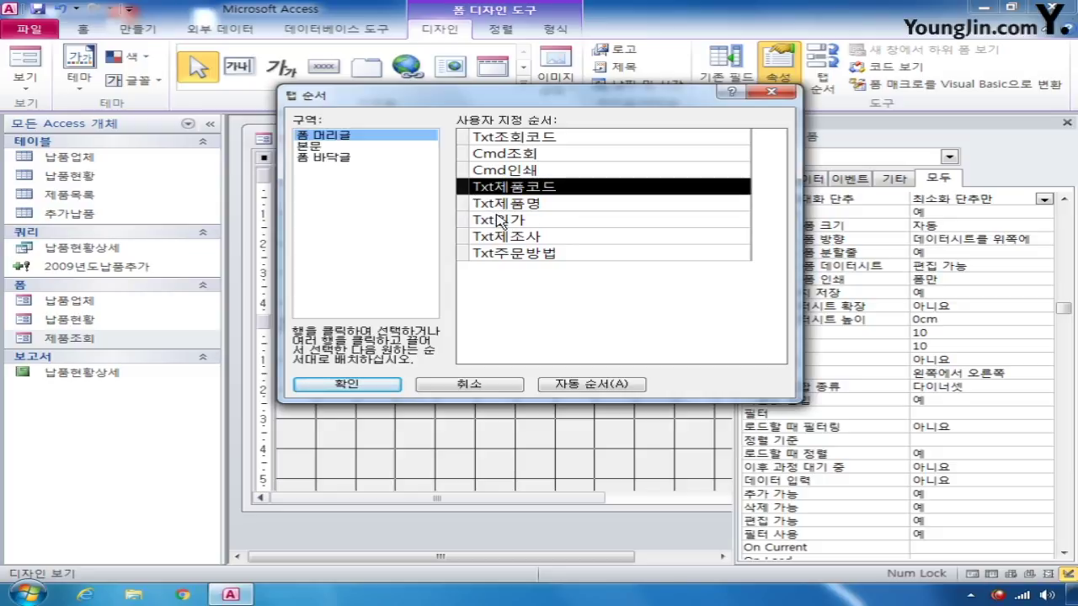
{"action": "left_click", "coordinate": [462, 236]}
{"action": "left_click_drag", "start_coordinate": [463, 240], "coordinate": [463, 225]}
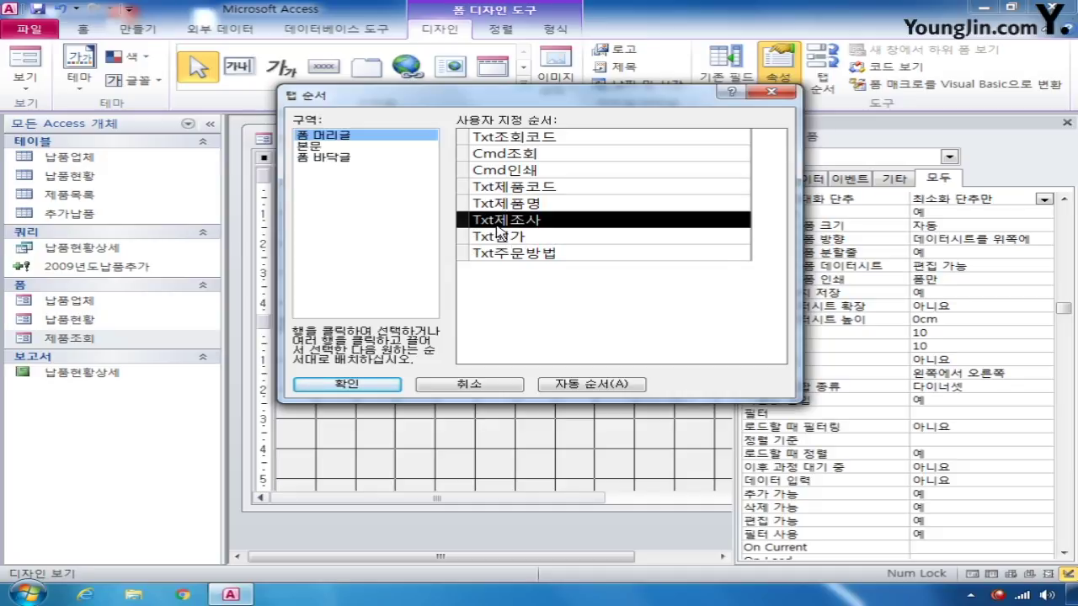
{"action": "left_click", "coordinate": [373, 384]}
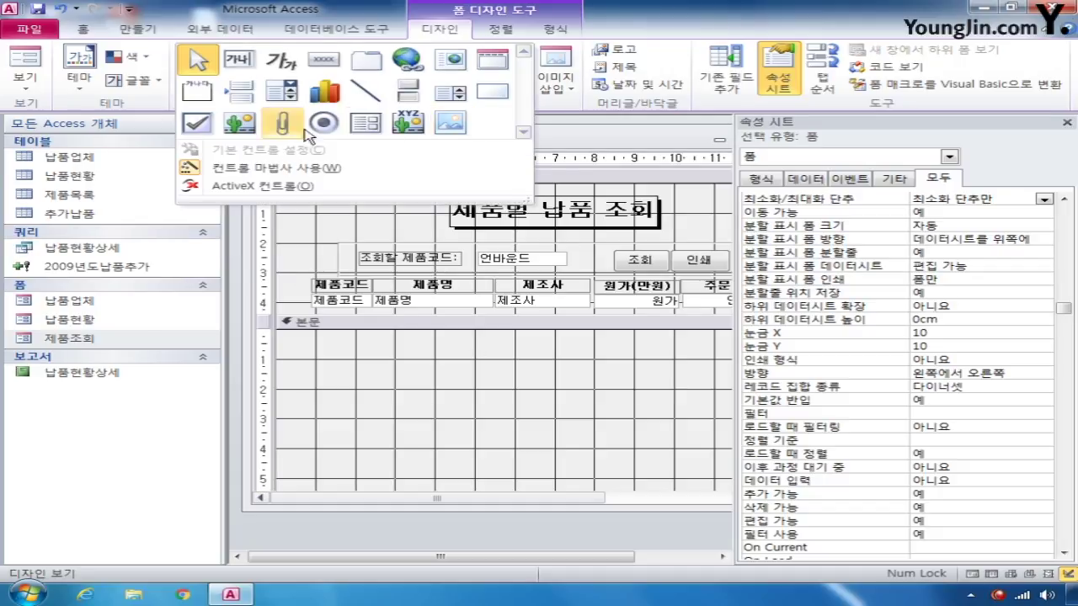
Draw a subform about 9.8 × 4.2 cm in the 본문 section, based on the existing 납품현황 form
{"action": "left_click", "coordinate": [365, 123]}
{"action": "left_click_drag", "start_coordinate": [316, 344], "coordinate": [714, 471]}
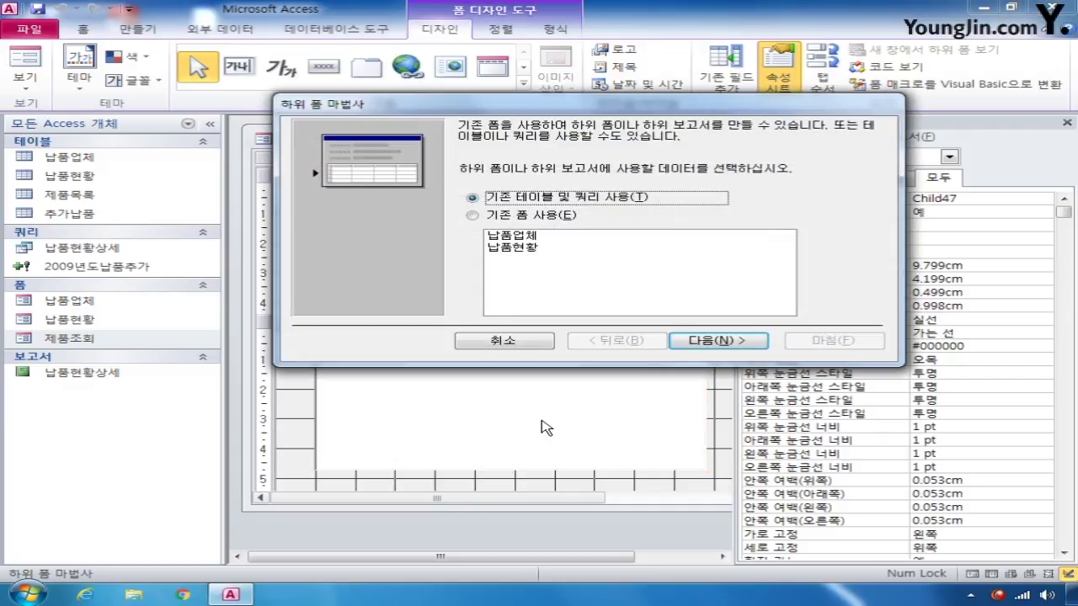
{"action": "left_click", "coordinate": [472, 216]}
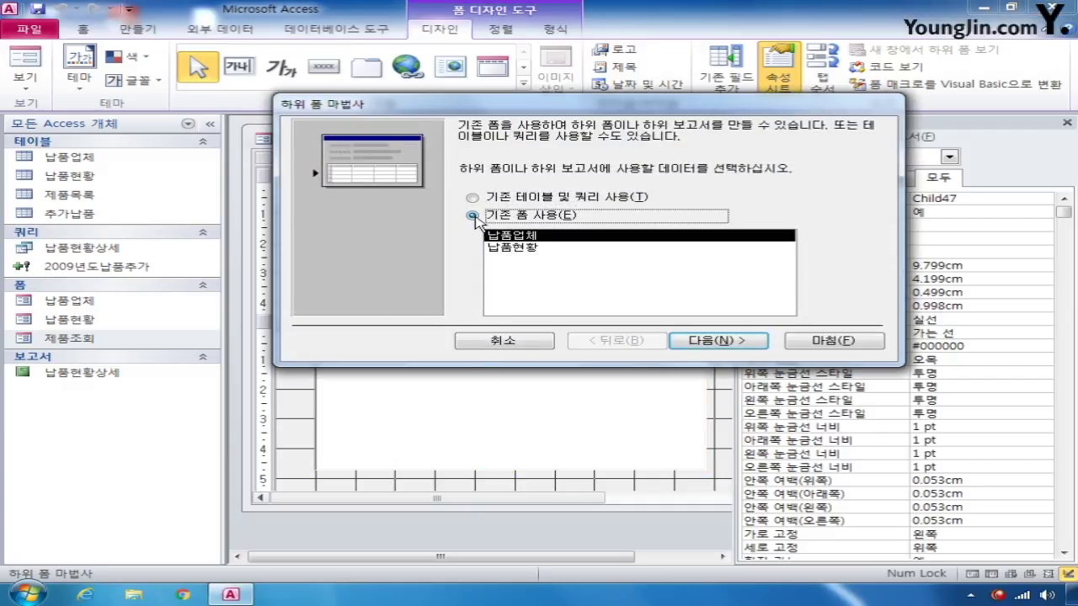
{"action": "left_click", "coordinate": [521, 247]}
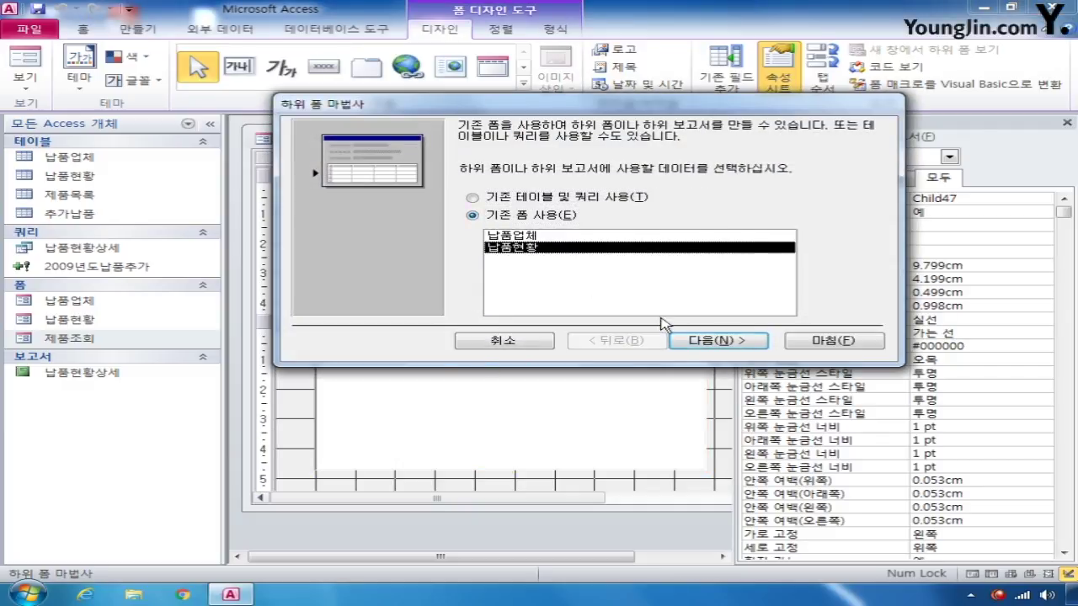
{"action": "left_click", "coordinate": [750, 342]}
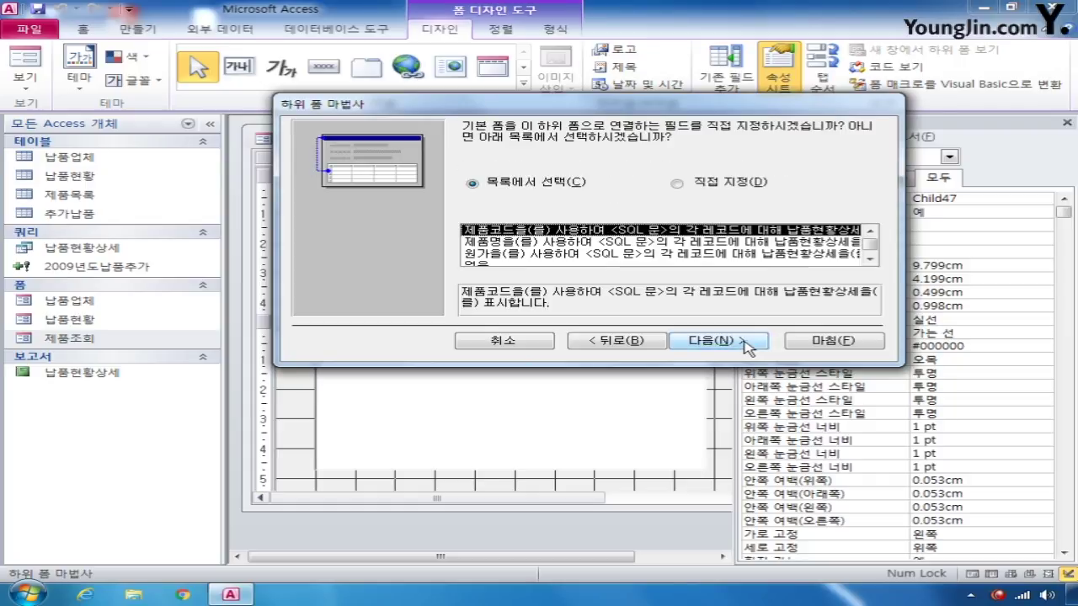
Define the subform link manually, matching 제품코드 of the main form to 제품코드 of the subform
{"action": "left_click", "coordinate": [678, 184]}
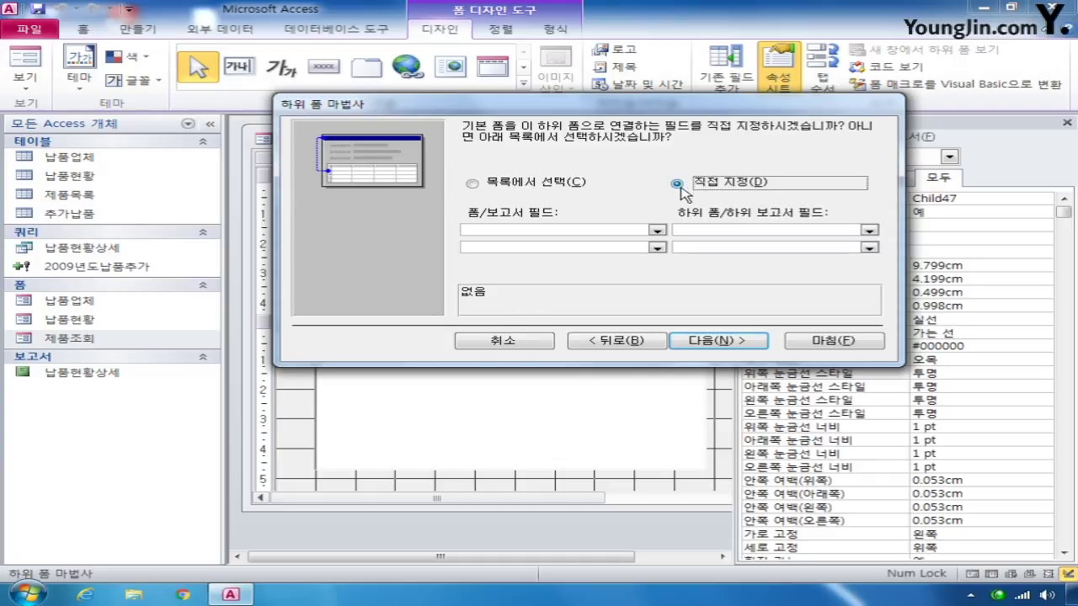
{"action": "left_click", "coordinate": [656, 231]}
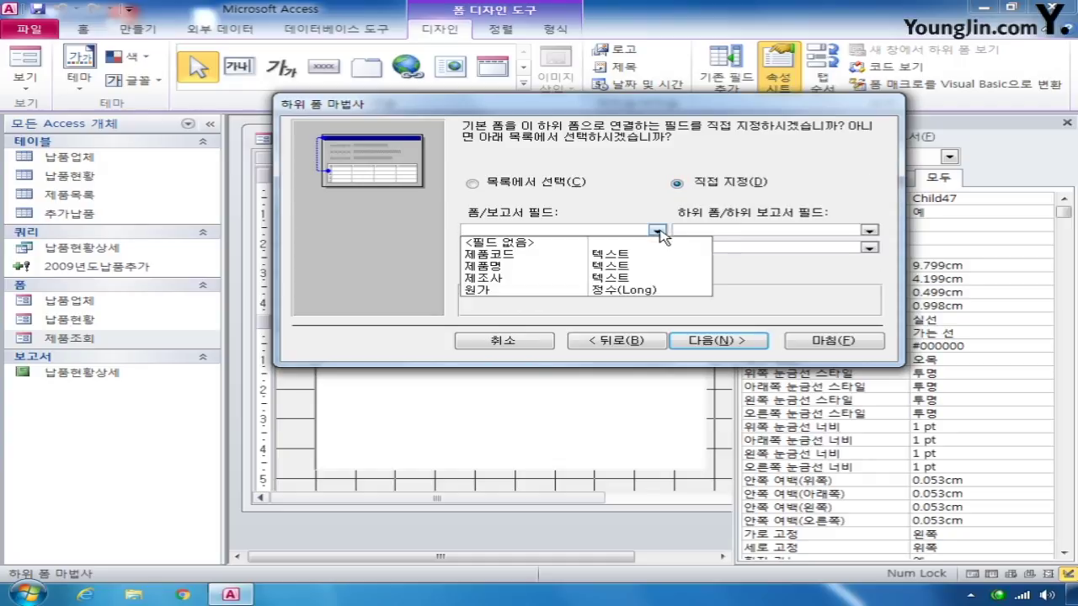
{"action": "left_click", "coordinate": [623, 254]}
{"action": "left_click", "coordinate": [868, 230]}
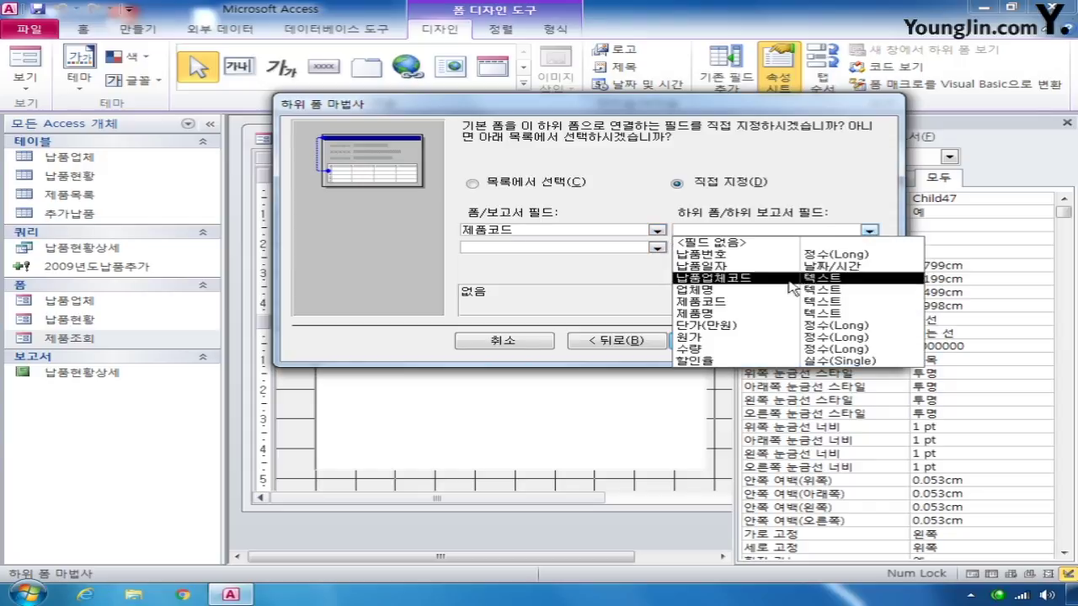
{"action": "left_click", "coordinate": [771, 301]}
{"action": "left_click", "coordinate": [723, 340]}
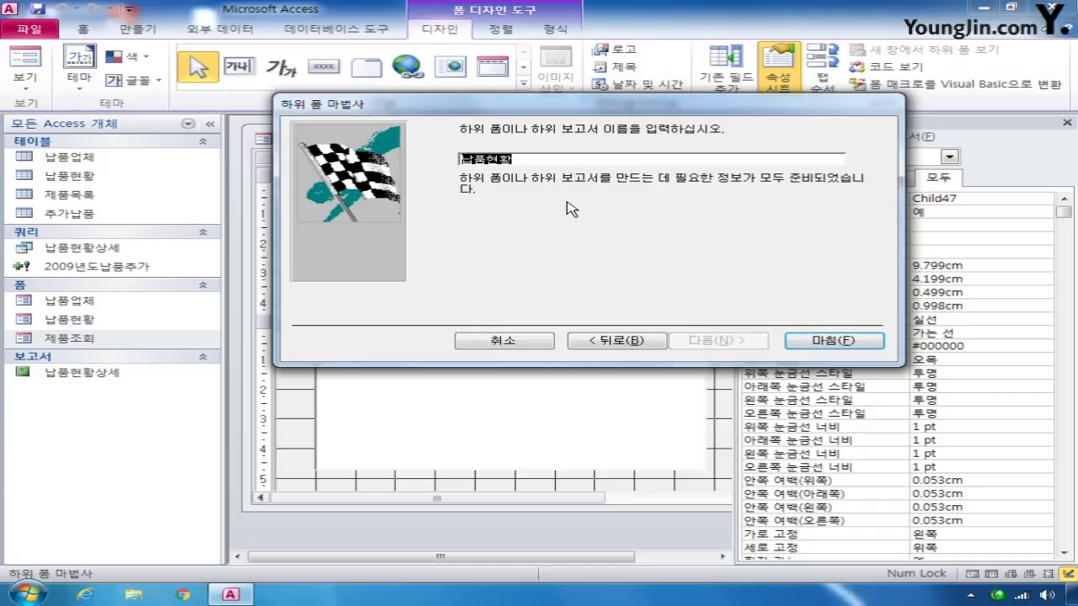
Name the subform 납품현황상세 and finish the wizard
{"action": "left_click", "coordinate": [560, 156]}
{"action": "type", "text": "상세"}
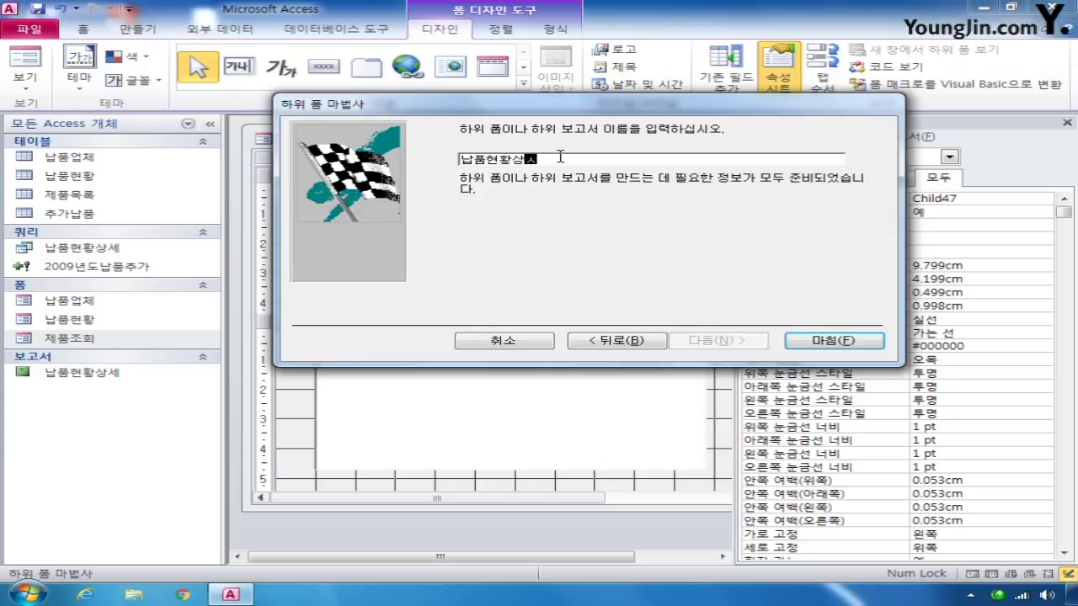
{"action": "left_click", "coordinate": [831, 339]}
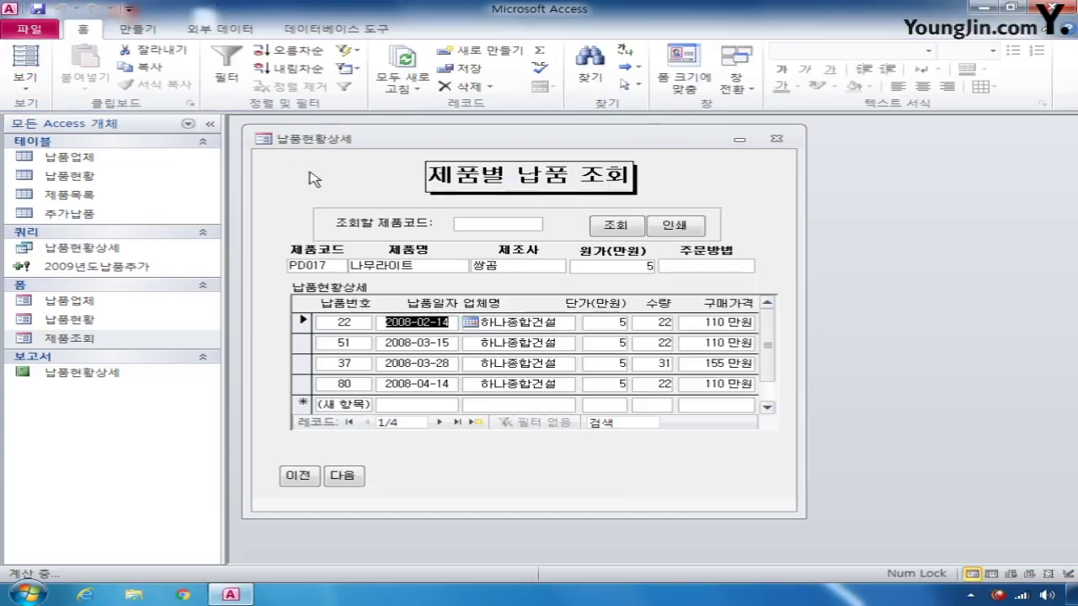
Return the form to design view and delete the 납품현황상세 label above the subform
{"action": "left_click", "coordinate": [25, 59]}
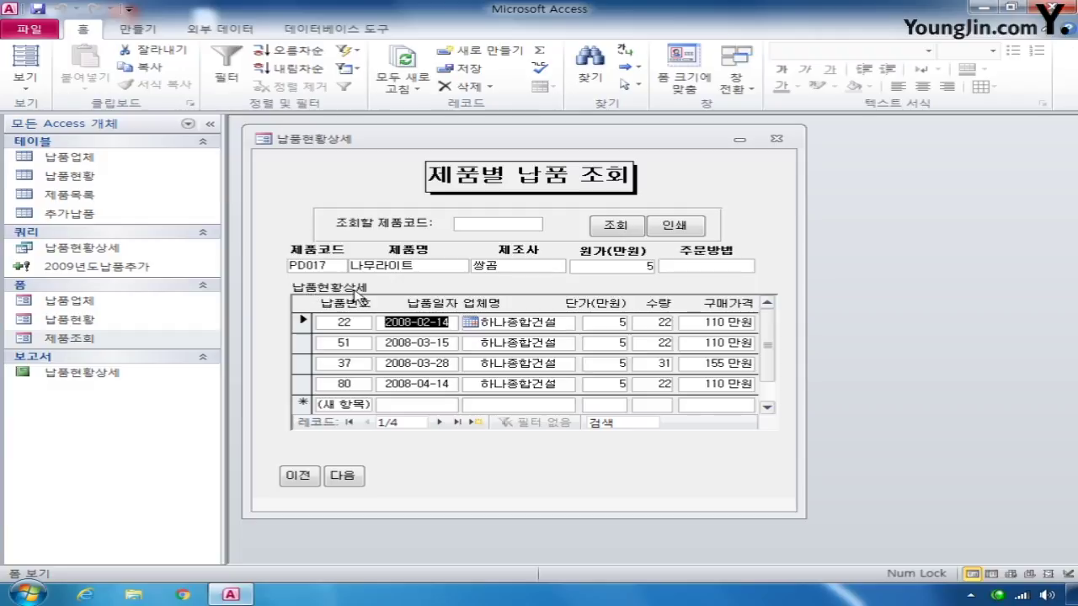
{"action": "left_click", "coordinate": [31, 88]}
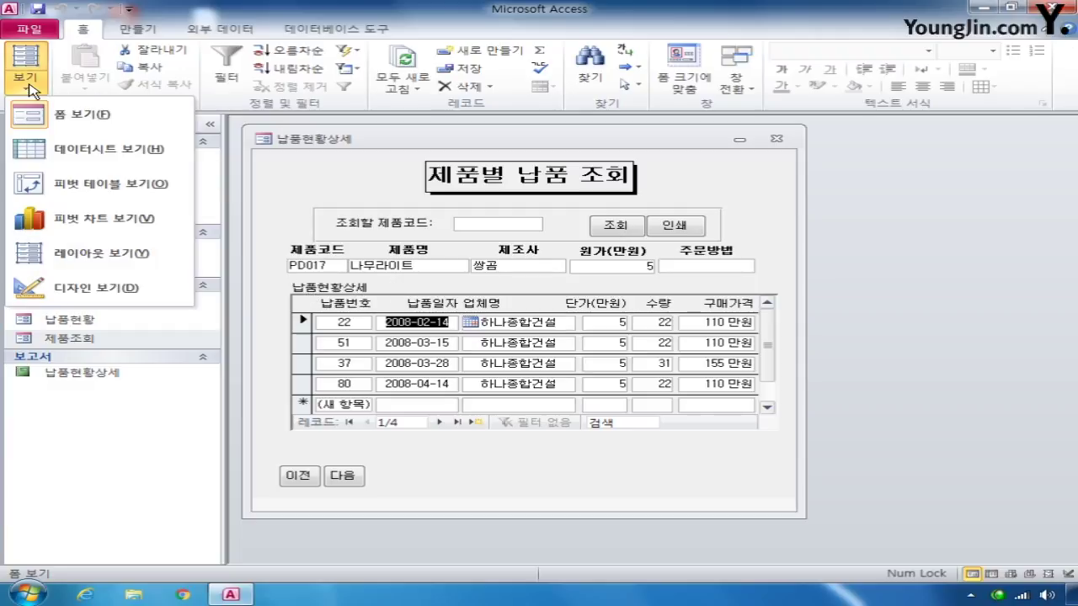
{"action": "left_click", "coordinate": [98, 288]}
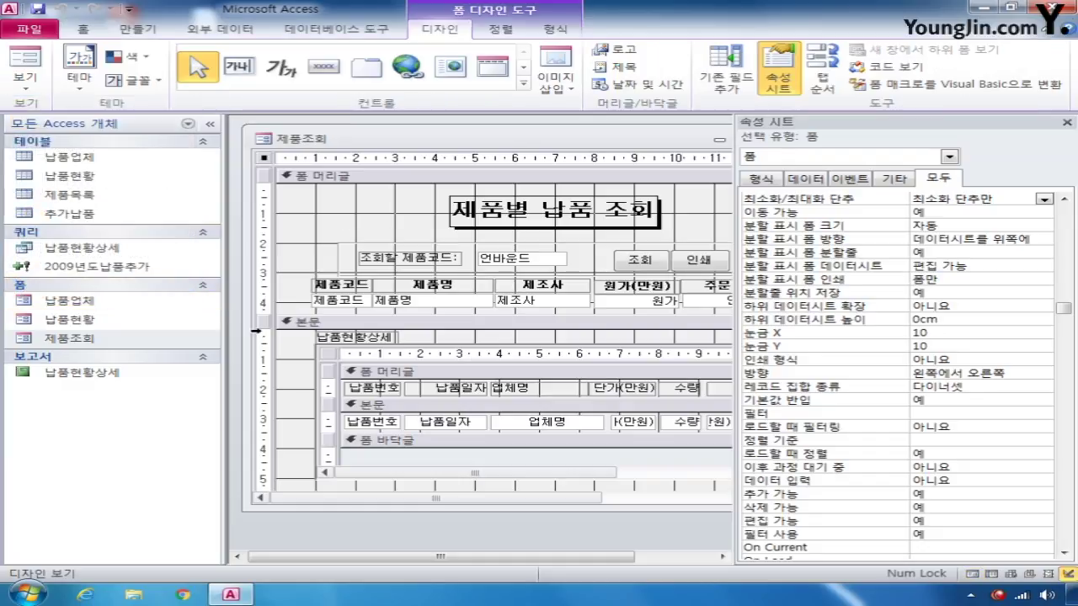
{"action": "left_click", "coordinate": [378, 337]}
{"action": "left_click", "coordinate": [417, 350]}
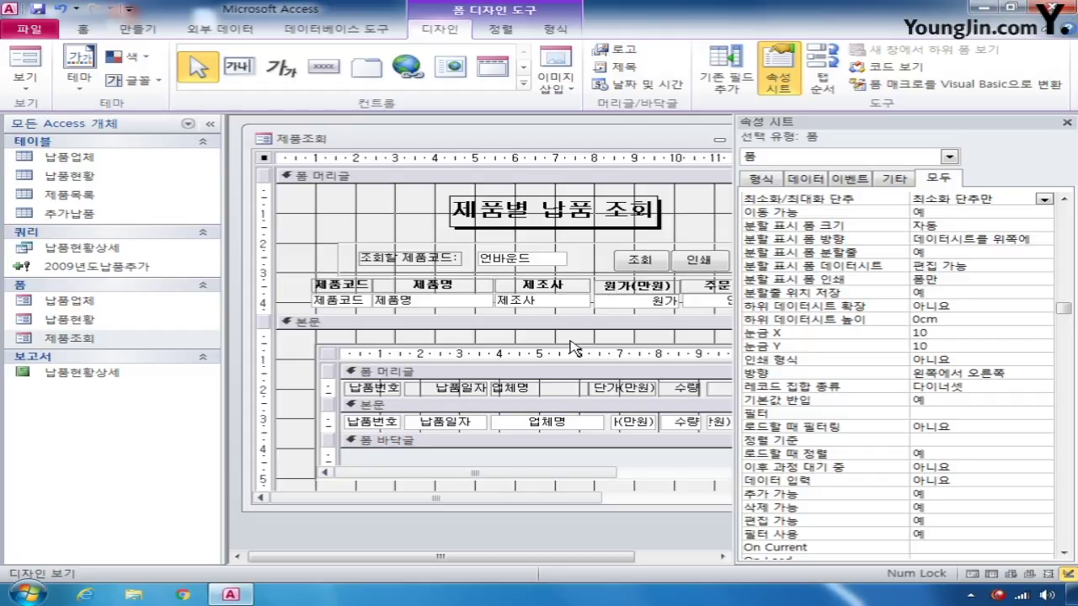
Turn off the control wizards and draw a command button about 2.2 × 0.7 cm in the form footer
{"action": "scroll", "coordinate": [586, 240], "scroll_direction": "down", "scroll_amount": 3}
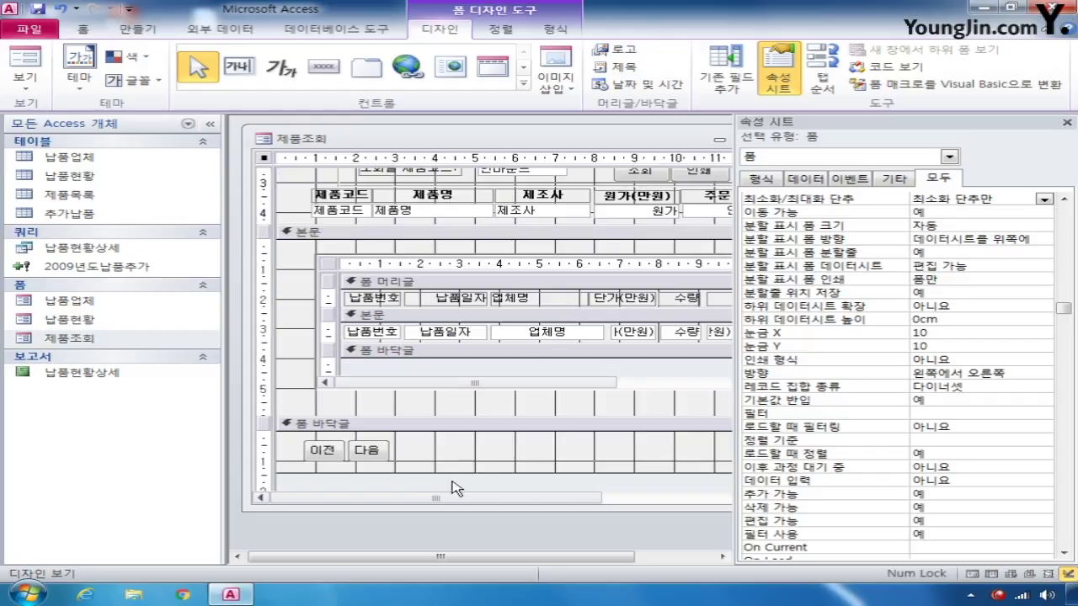
{"action": "left_click_drag", "start_coordinate": [454, 498], "coordinate": [581, 503]}
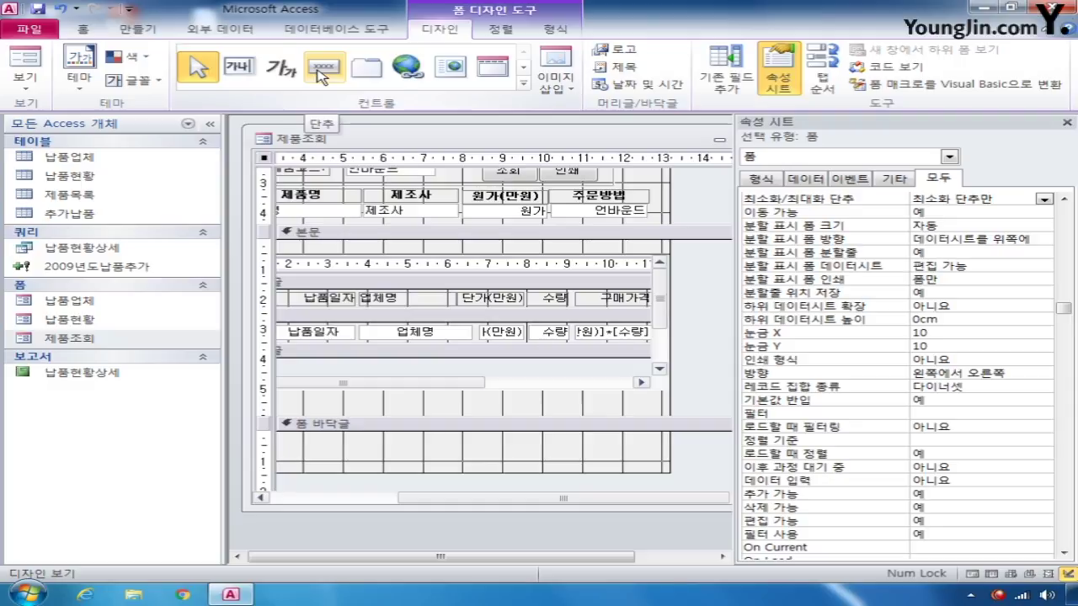
{"action": "left_click", "coordinate": [523, 84]}
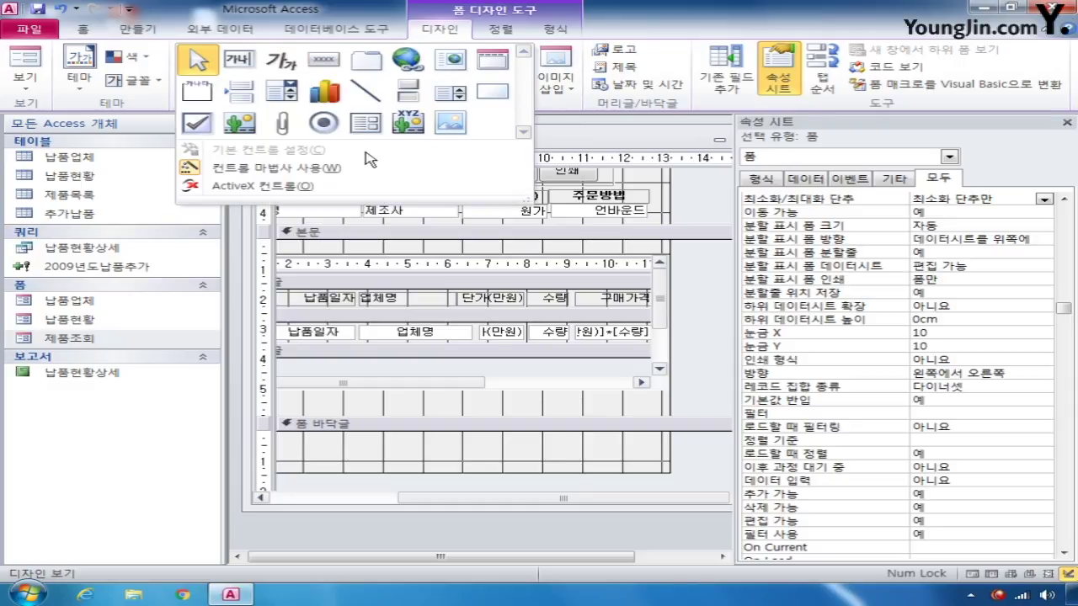
{"action": "left_click", "coordinate": [286, 169]}
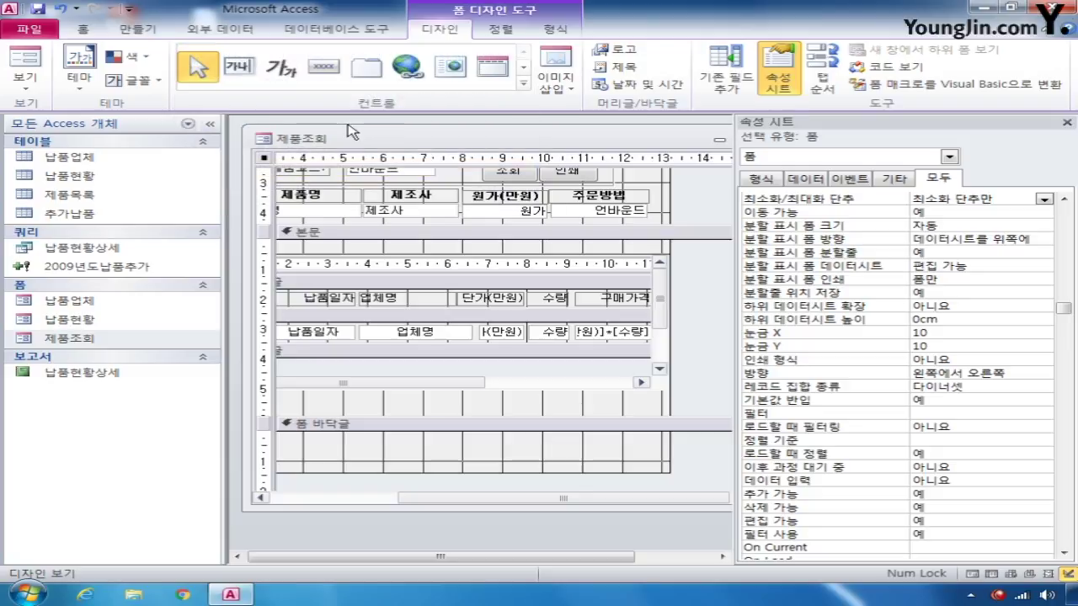
{"action": "left_click", "coordinate": [523, 89]}
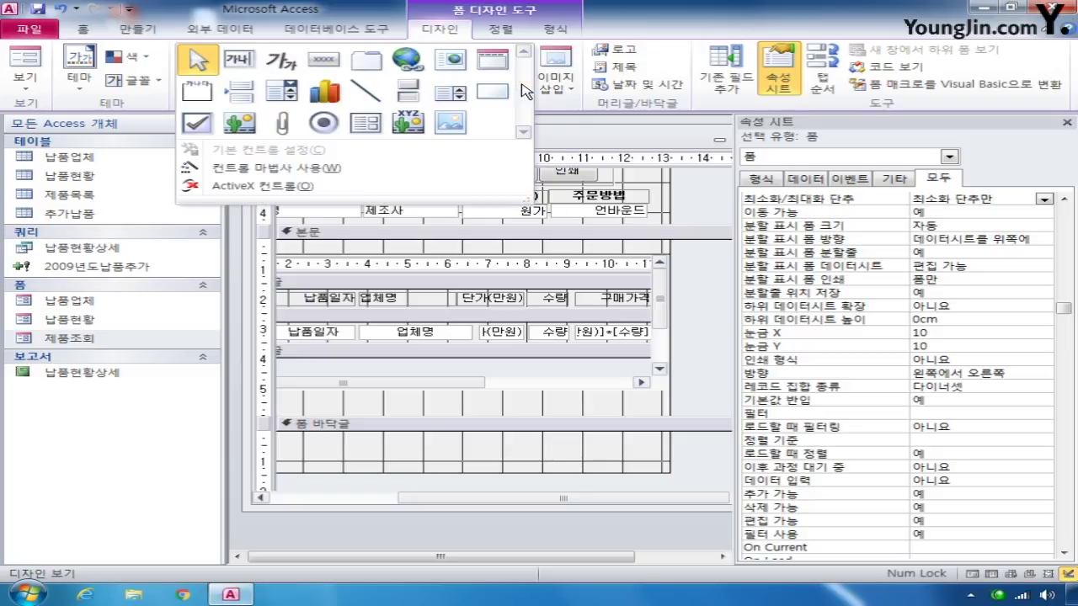
{"action": "left_click", "coordinate": [322, 61]}
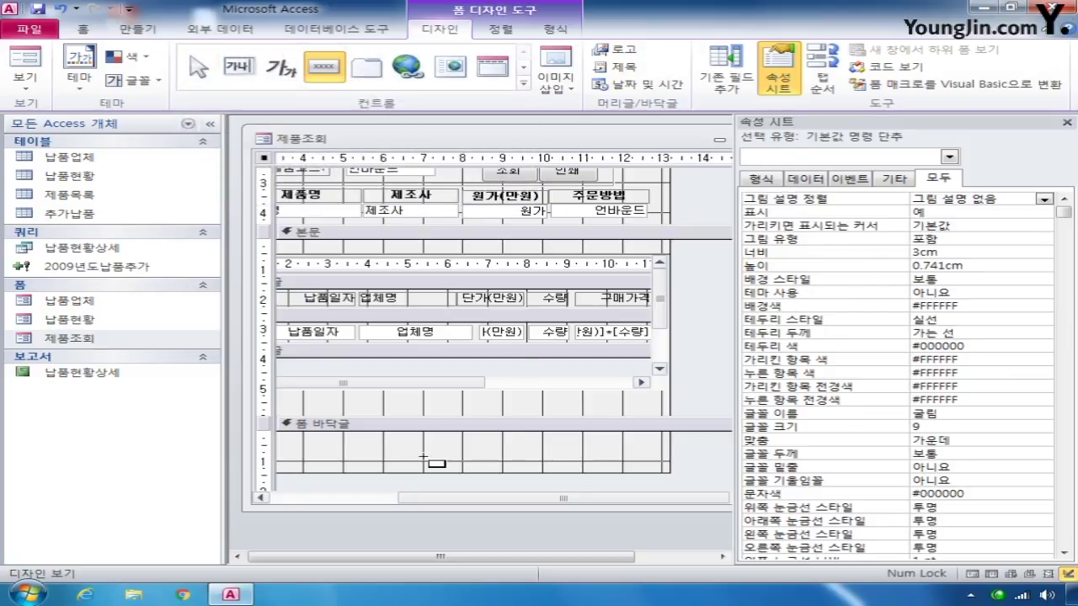
{"action": "left_click_drag", "start_coordinate": [408, 440], "coordinate": [496, 460]}
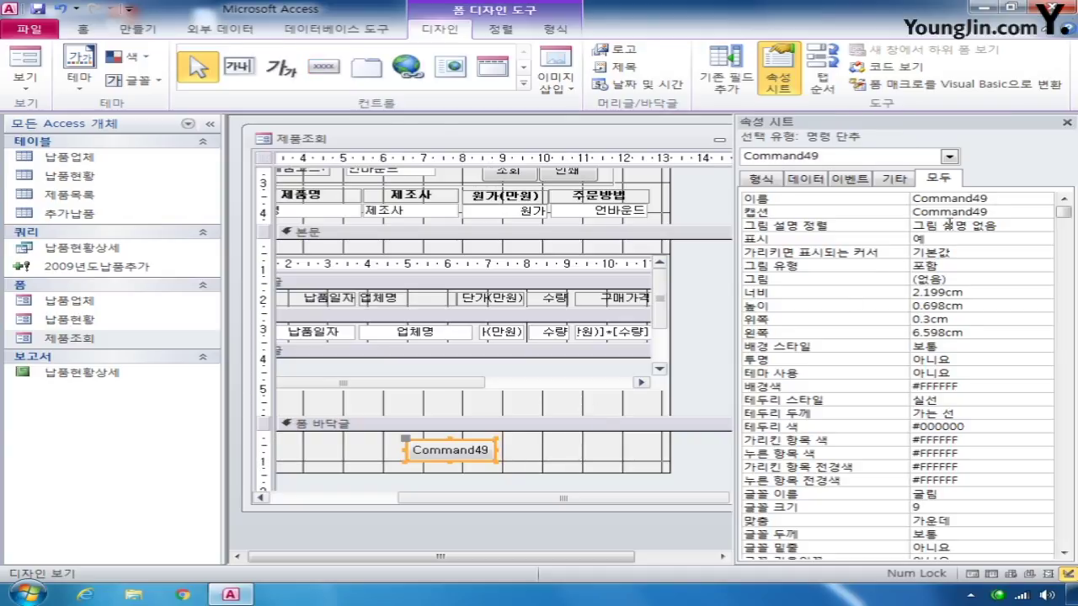
Name the new command button in the form footer Cmd닫기 and set its caption to 닫기
{"action": "left_click", "coordinate": [992, 202]}
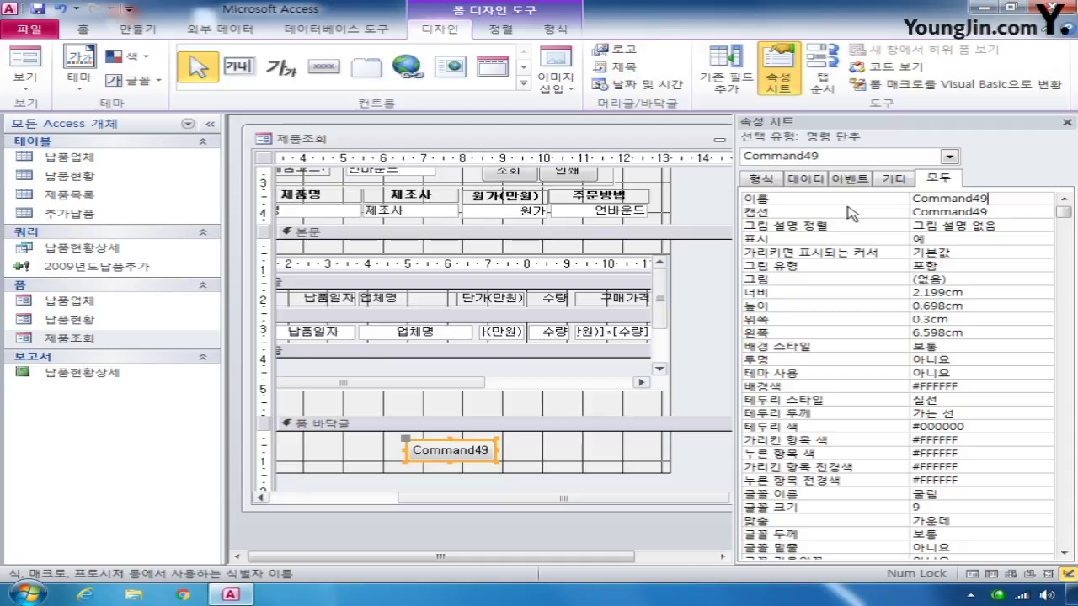
{"action": "type", "text": "C"}
{"action": "key", "text": "BackSpace"}
{"action": "key", "text": "BackSpace"}
{"action": "key", "text": "BackSpace"}
{"action": "key", "text": "BackSpace"}
{"action": "key", "text": "BackSpace"}
{"action": "key", "text": "BackSpace"}
{"action": "key", "text": "BackSpace"}
{"action": "key", "text": "BackSpace"}
{"action": "key", "text": "BackSpace"}
{"action": "key", "text": "BackSpace"}
{"action": "type", "text": "C"}
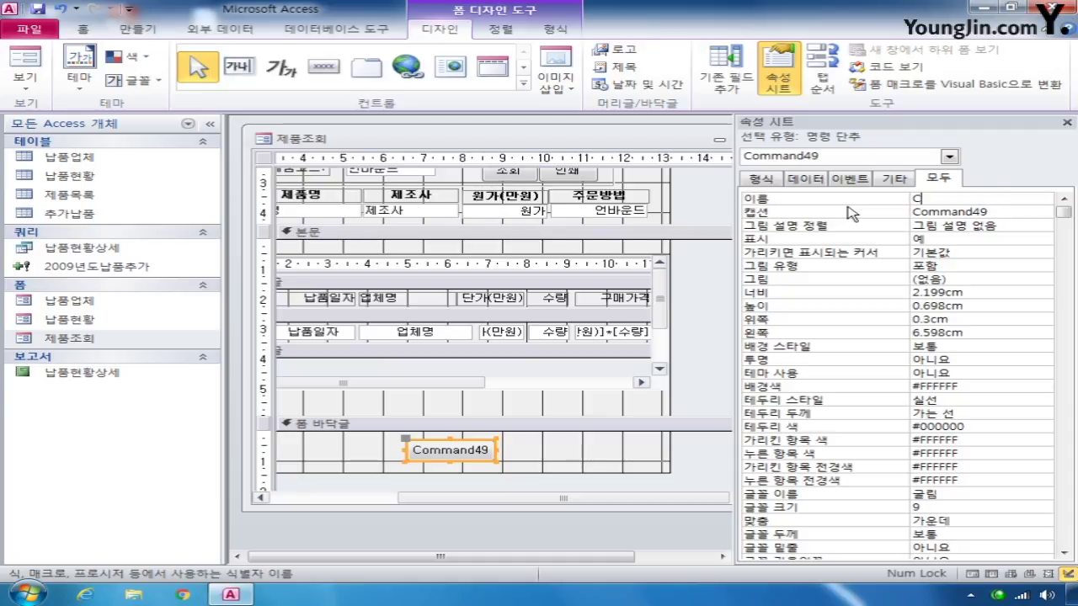
{"action": "type", "text": "md닫기"}
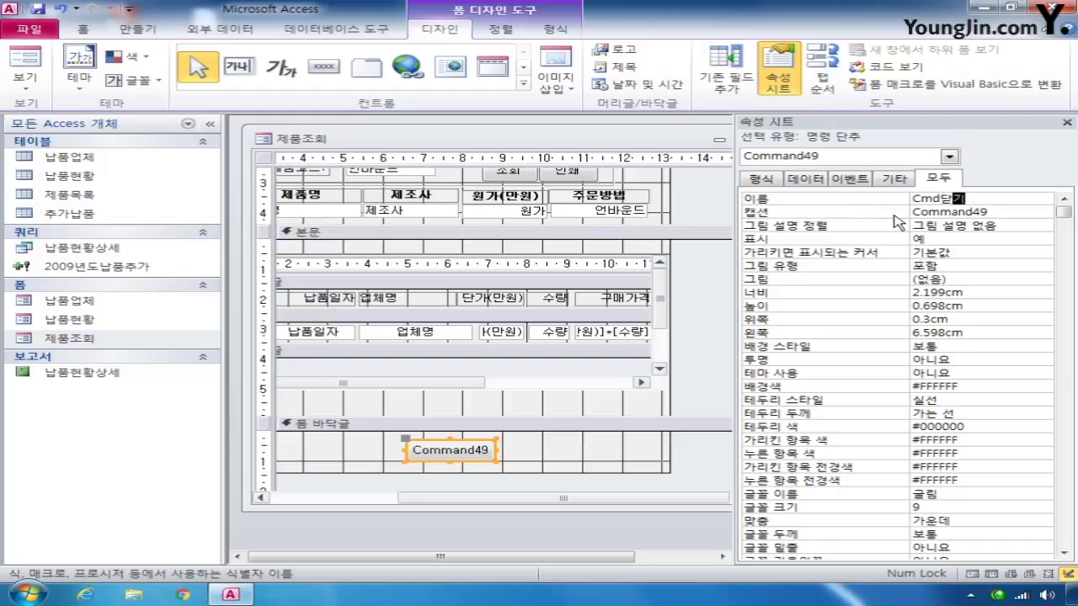
{"action": "key", "text": "Return"}
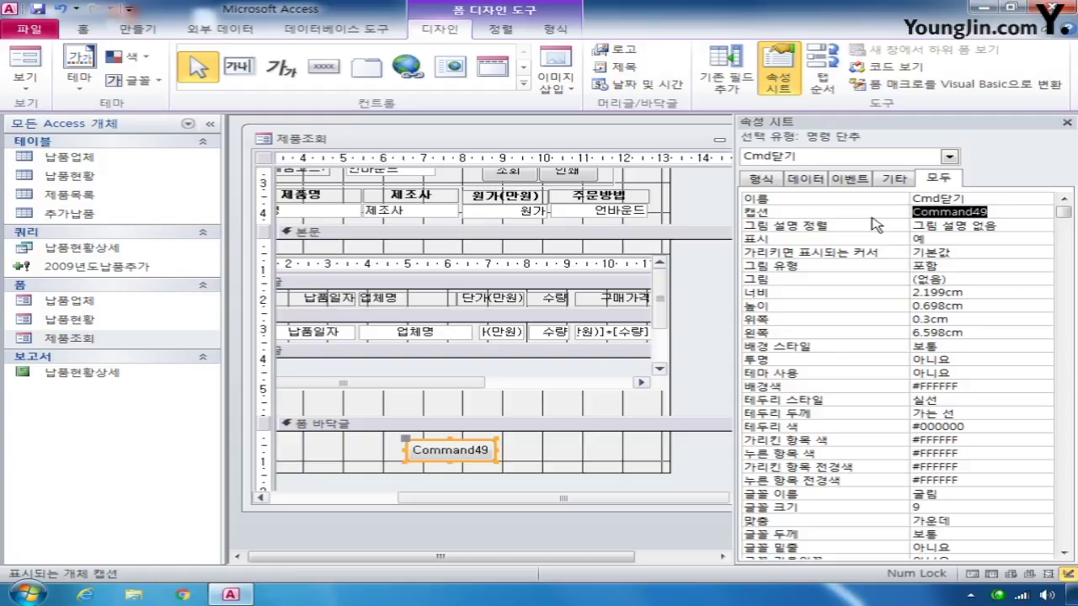
{"action": "type", "text": "닫기"}
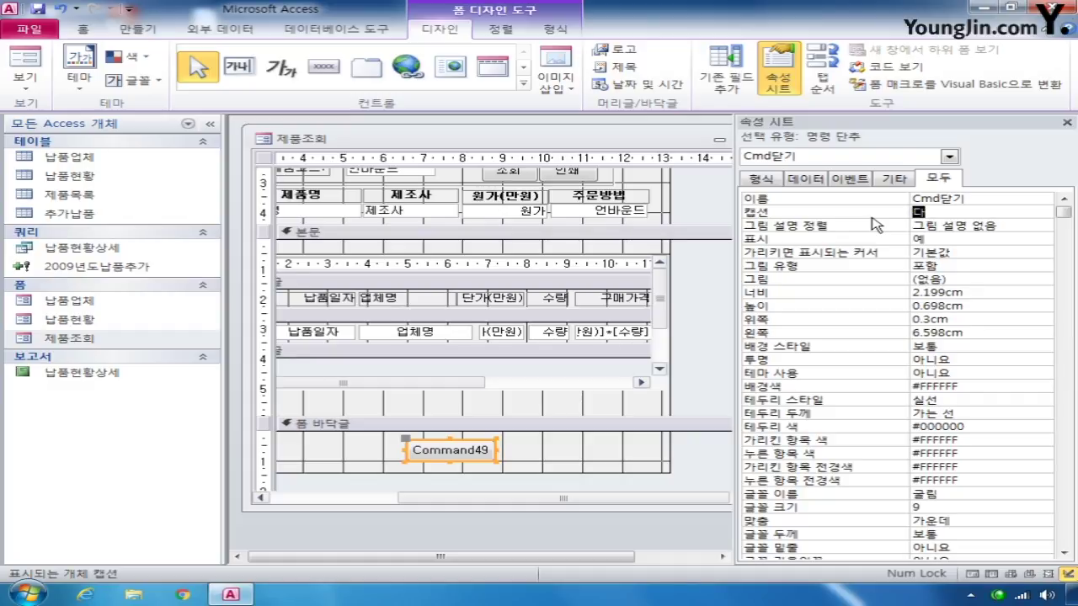
{"action": "left_click", "coordinate": [928, 223]}
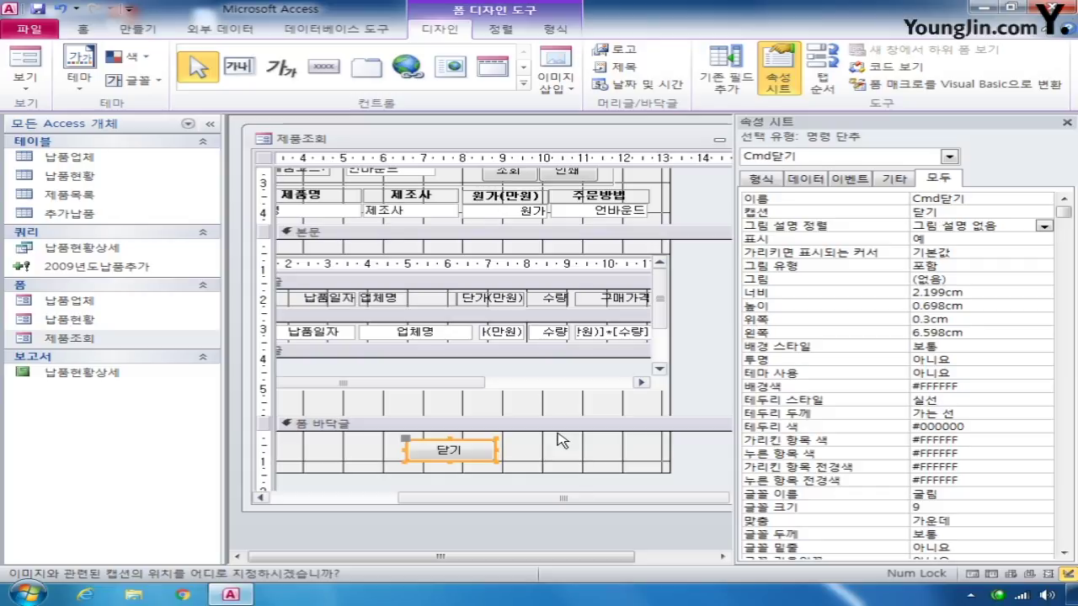
Assign an event procedure to the 닫기 button's On Click event and open its code
{"action": "left_click", "coordinate": [850, 181]}
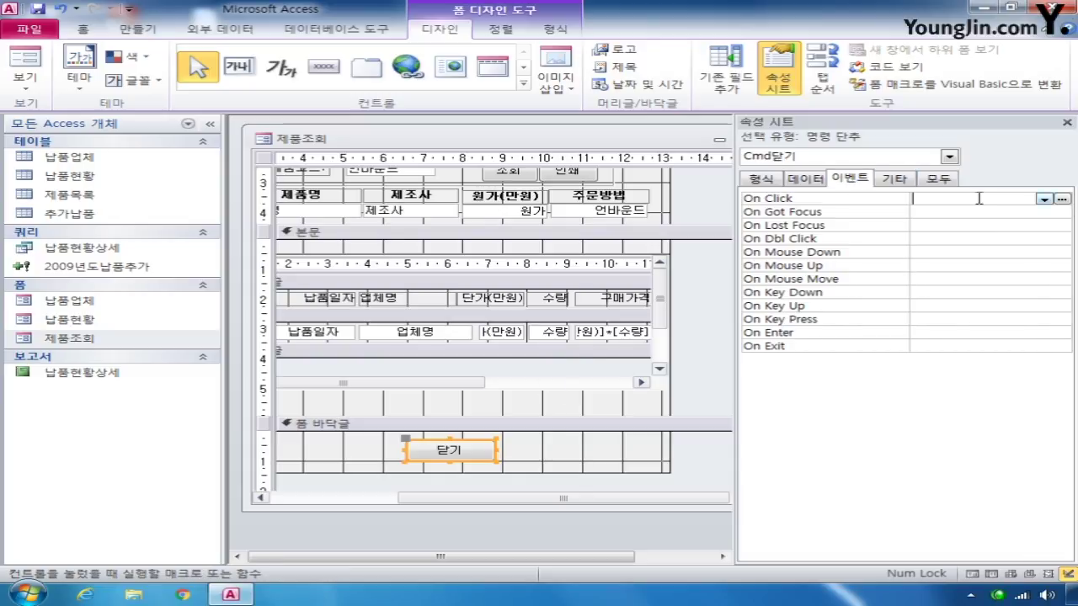
{"action": "left_click", "coordinate": [1044, 198]}
{"action": "left_click", "coordinate": [1043, 212]}
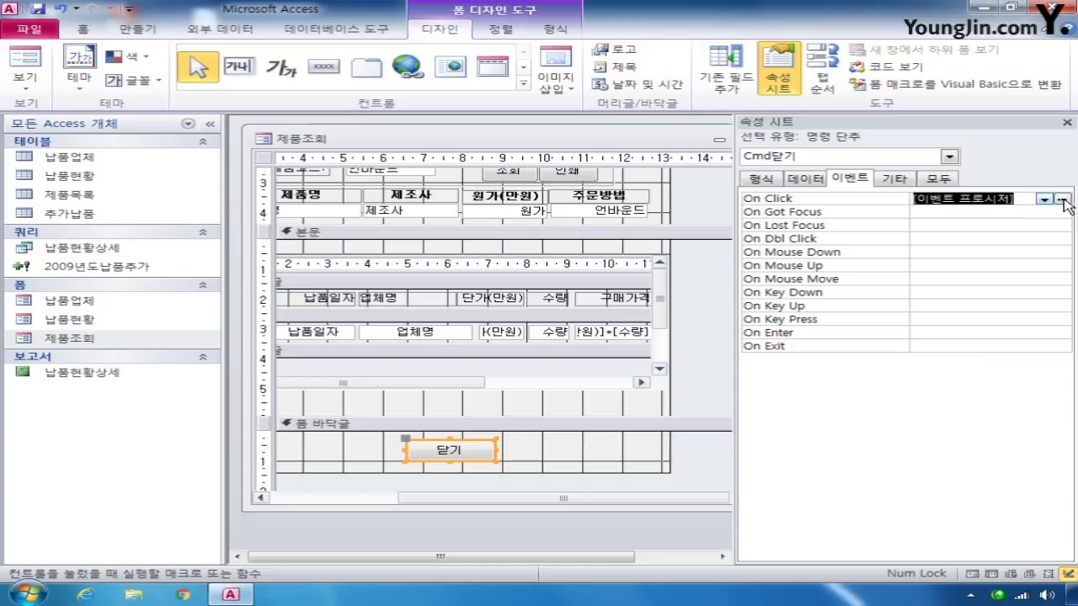
{"action": "left_click", "coordinate": [1062, 199]}
Declare the variable a inside the Cmd닫기_Click procedure
{"action": "key", "text": "Return"}
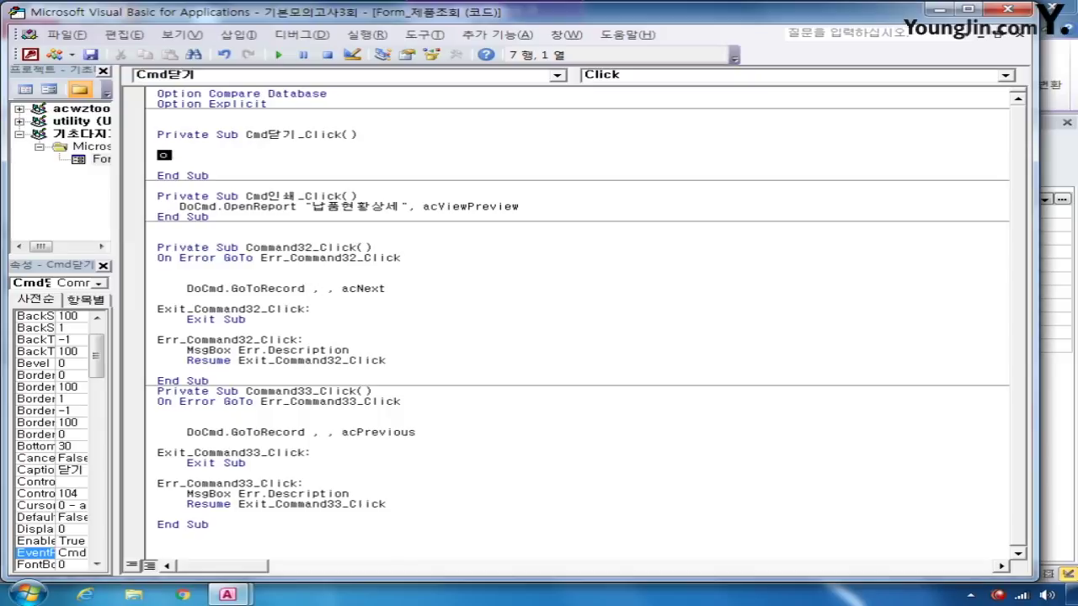
{"action": "type", "text": "dim a"}
{"action": "key", "text": "Return"}
{"action": "key", "text": "Return"}
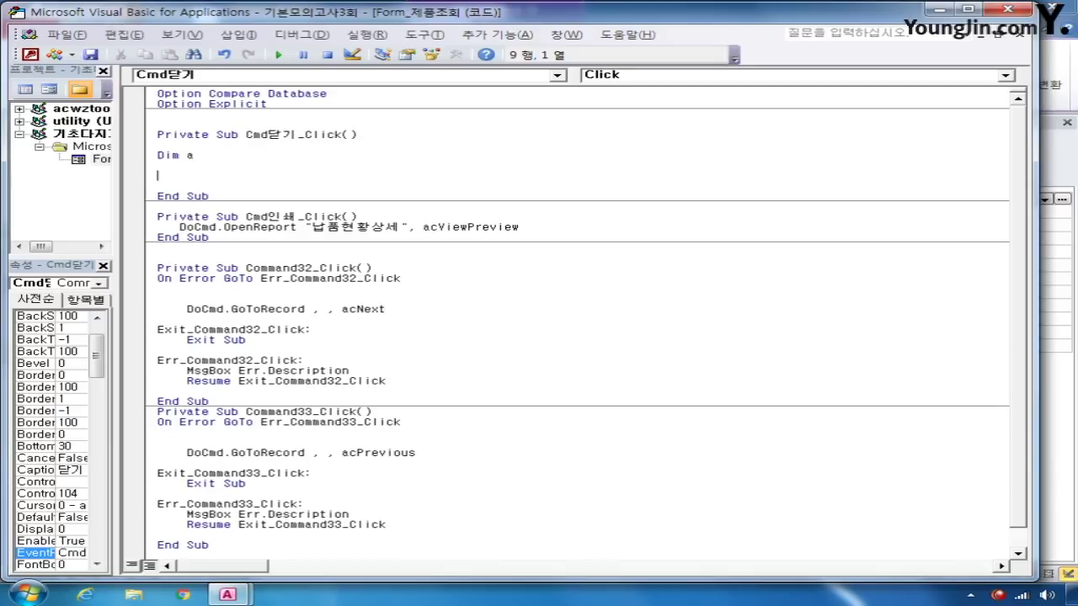
Begin assigning a MsgBox result to a, with the prompt "현재 폼을 닫을까요?"
{"action": "type", "text": "a=msgbox("}
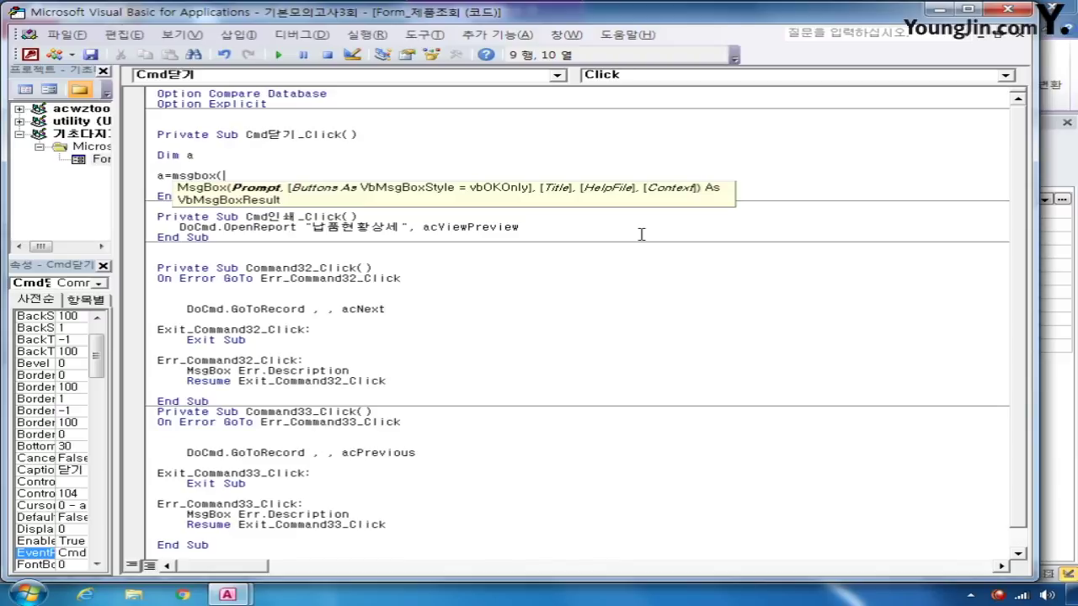
{"action": "type", "text": "\""}
{"action": "type", "text": "현재 폼"}
{"action": "type", "text": "을 닫을까요?"}
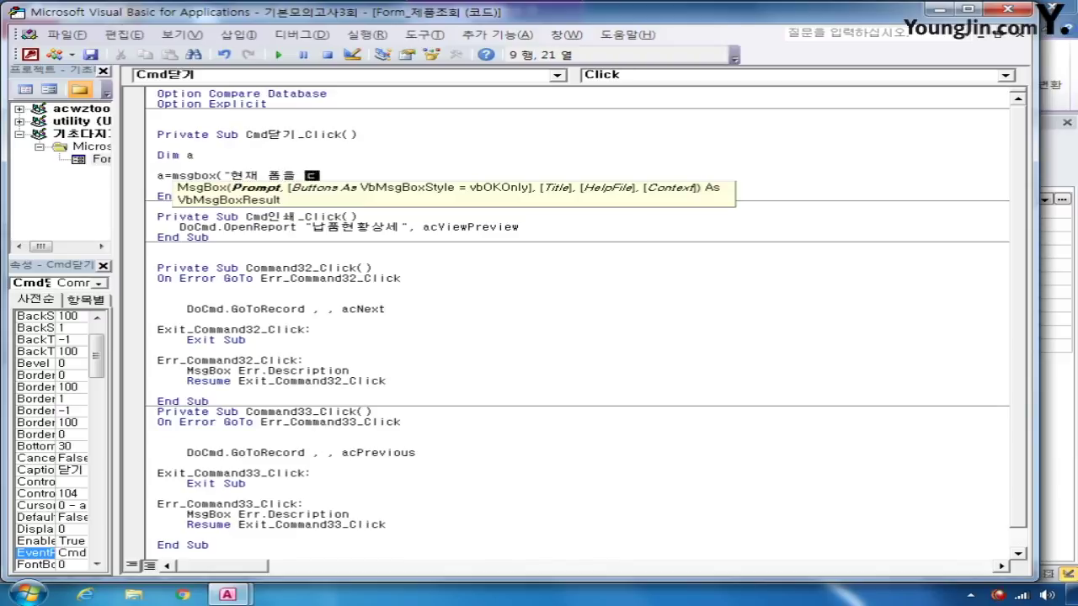
{"action": "type", "text": "\""}
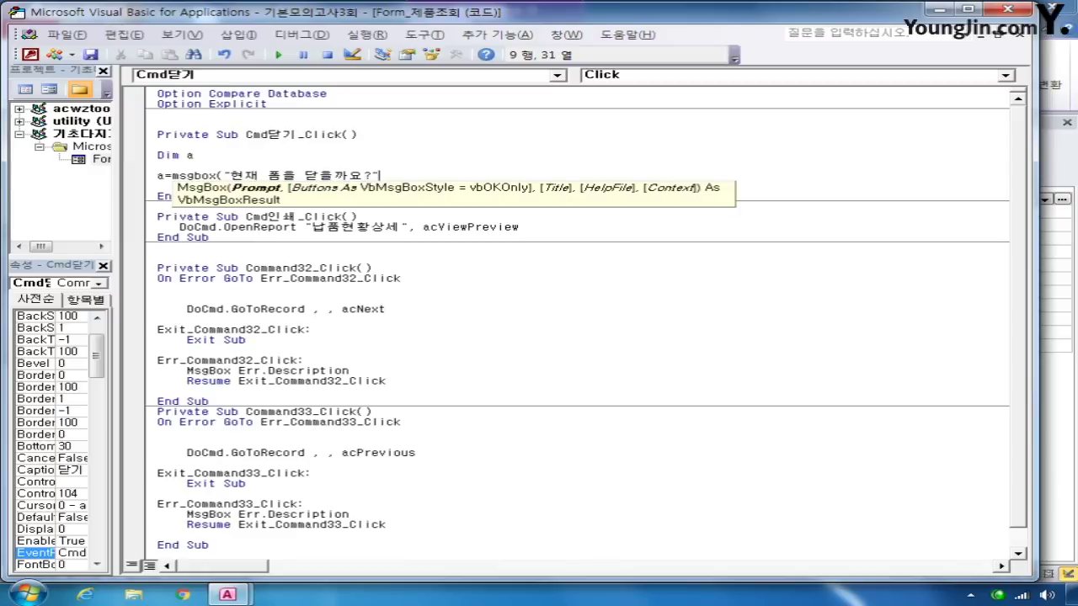
Set the message box's buttons argument to vbQuestion+vbYesNo
{"action": "type", "text": ","}
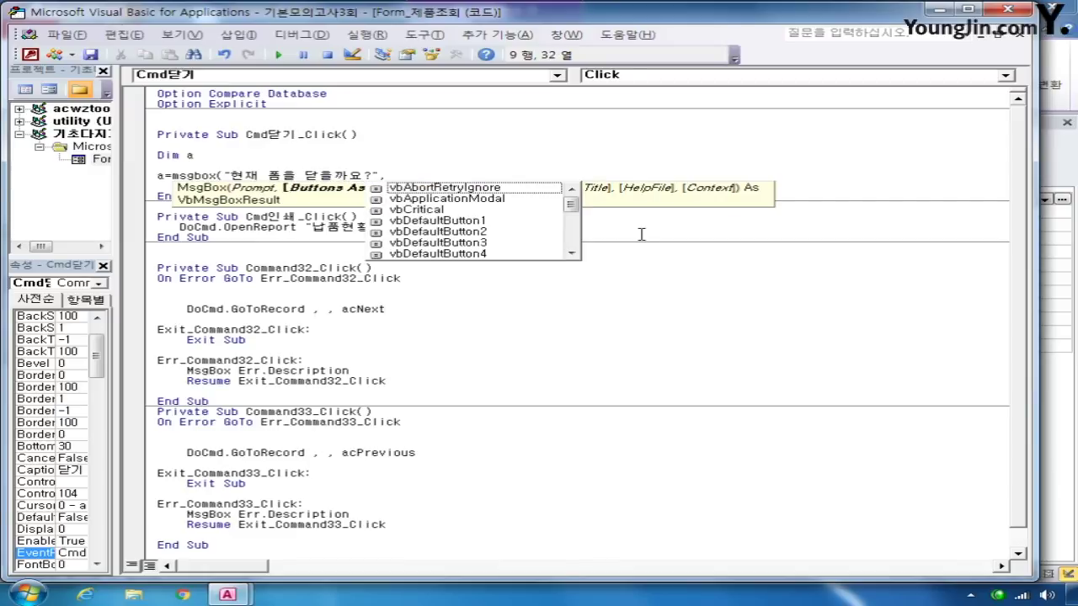
{"action": "type", "text": "ㅍ"}
{"action": "key", "text": "BackSpace"}
{"action": "type", "text": "vbqu"}
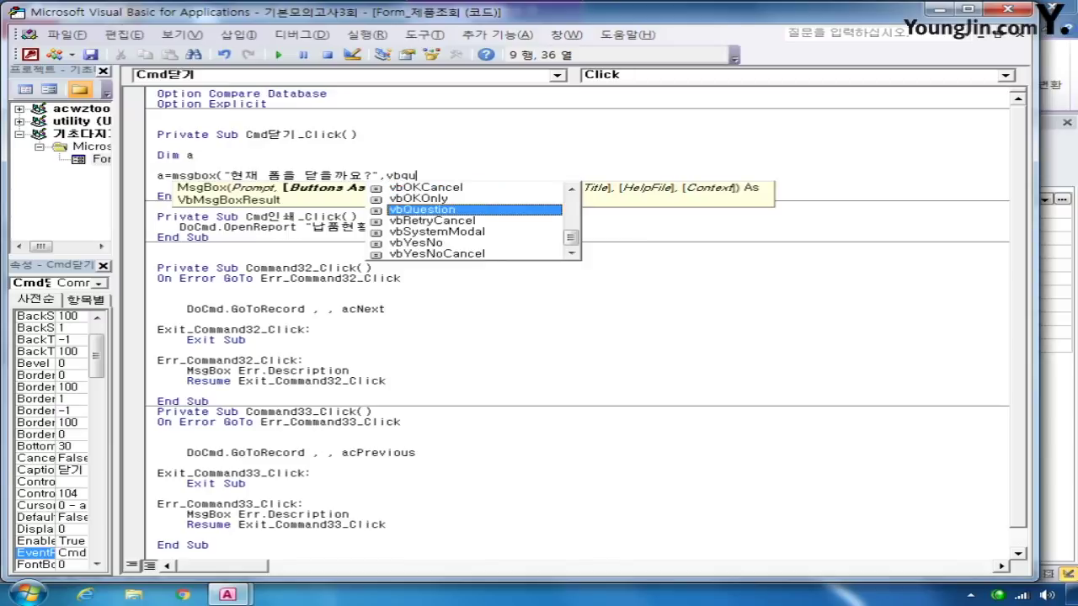
{"action": "key", "text": "Tab"}
{"action": "type", "text": "+"}
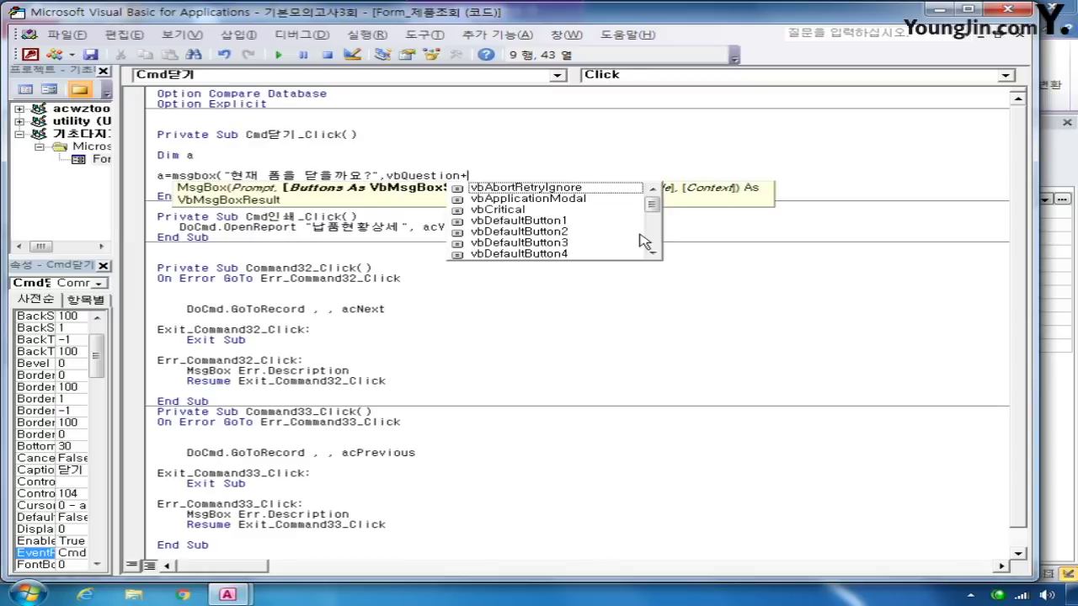
{"action": "type", "text": "vbyesno"}
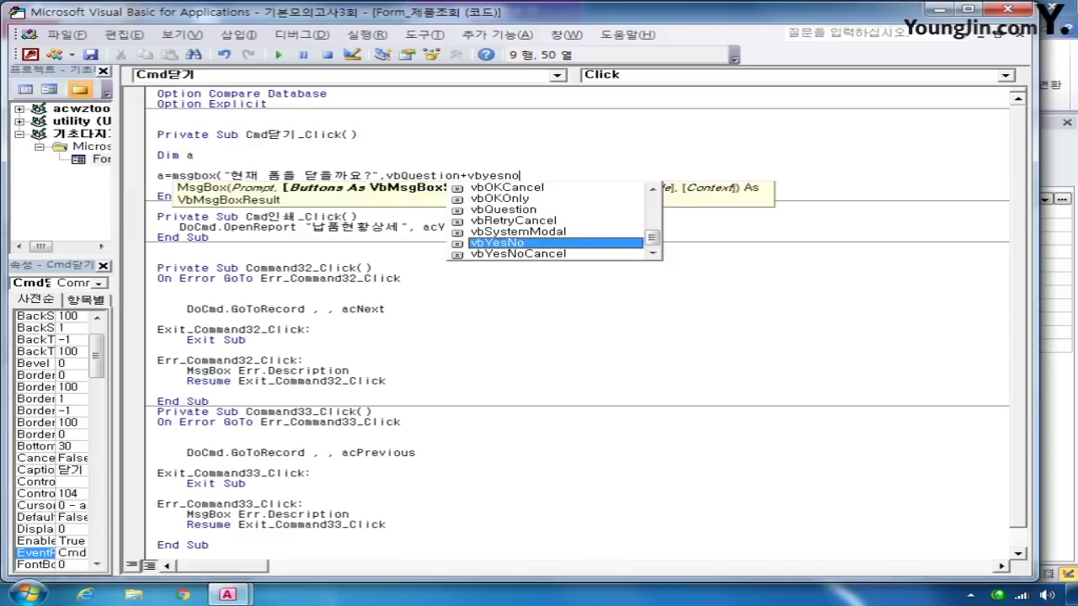
Give the message box the title "작업종료" and complete the MsgBox statement
{"action": "type", "text": ","}
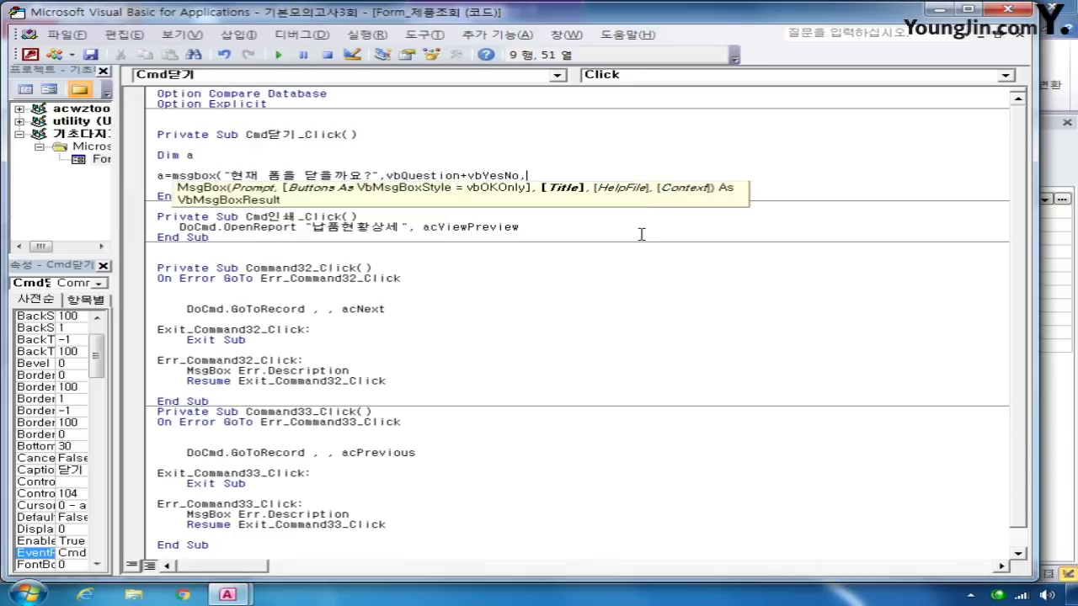
{"action": "type", "text": "\""}
{"action": "type", "text": "작어"}
{"action": "type", "text": "업종료\""}
{"action": "type", "text": ")"}
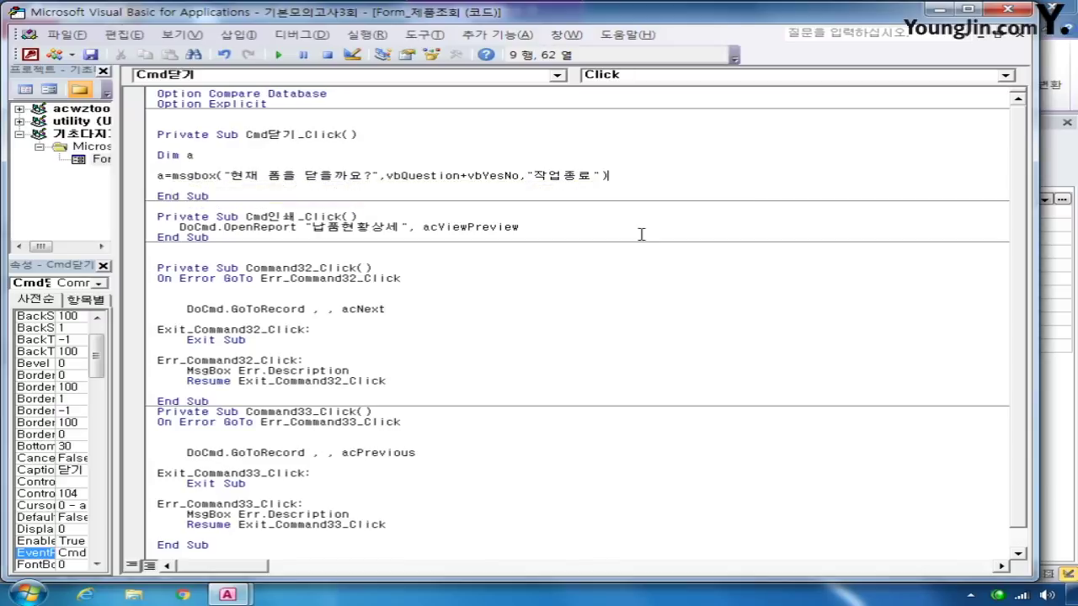
{"action": "key", "text": "Return"}
Add an If block that runs DoCmd.Close when a = vbYes, end it with End If, and close the code editor
{"action": "type", "text": "if a"}
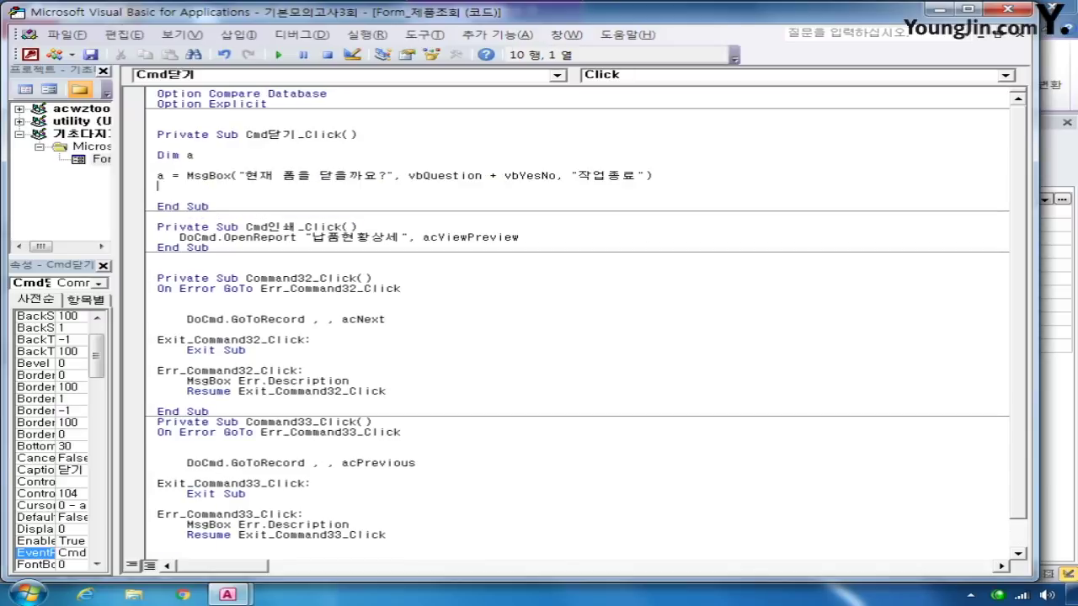
{"action": "type", "text": " = vbyes "}
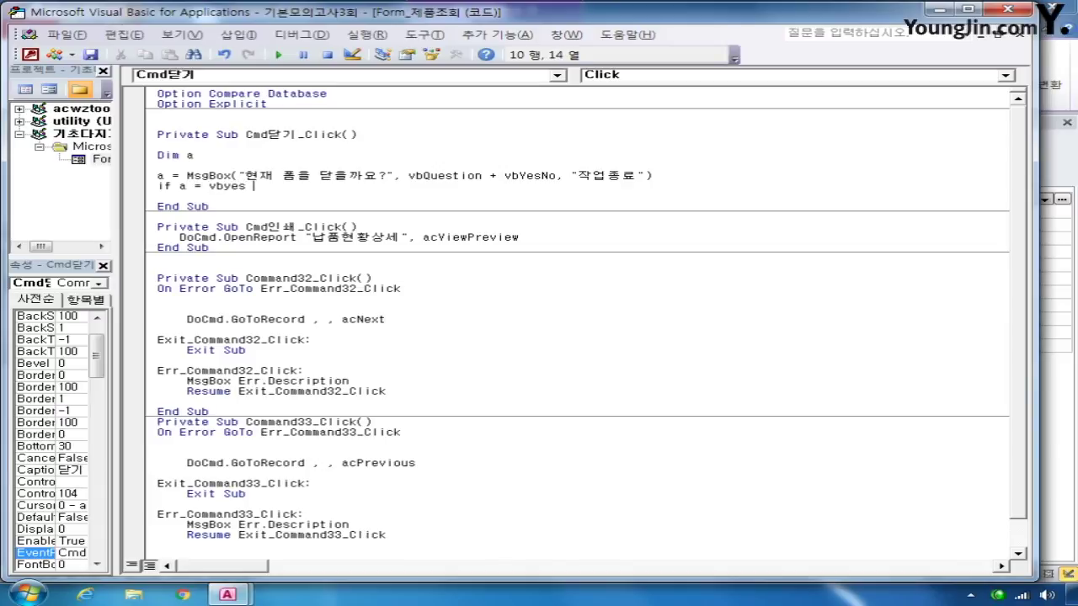
{"action": "type", "text": "tehen"}
{"action": "key", "text": "Return"}
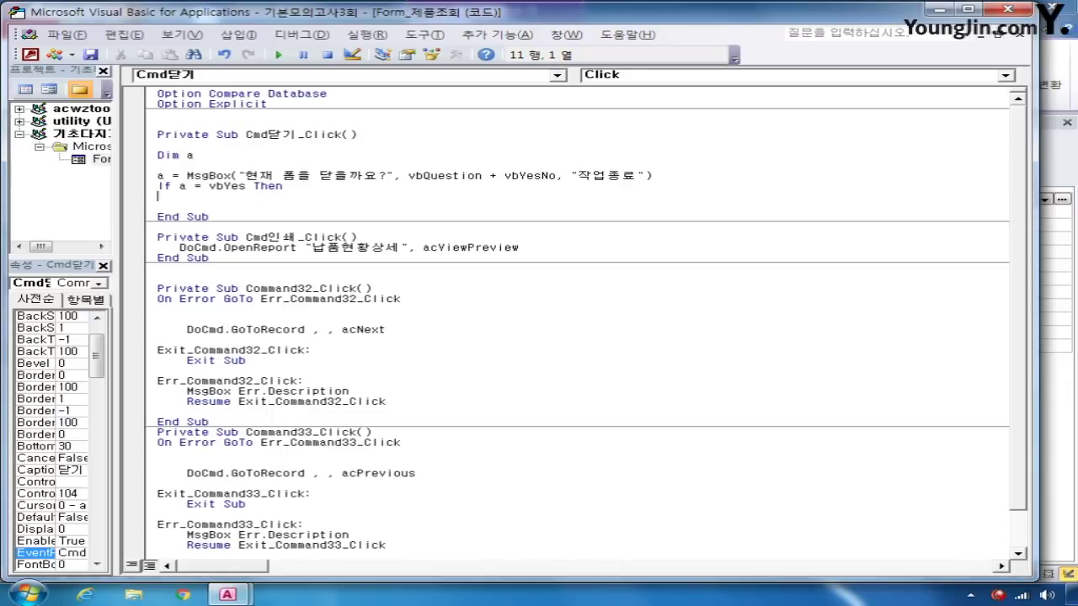
{"action": "type", "text": "docmd."}
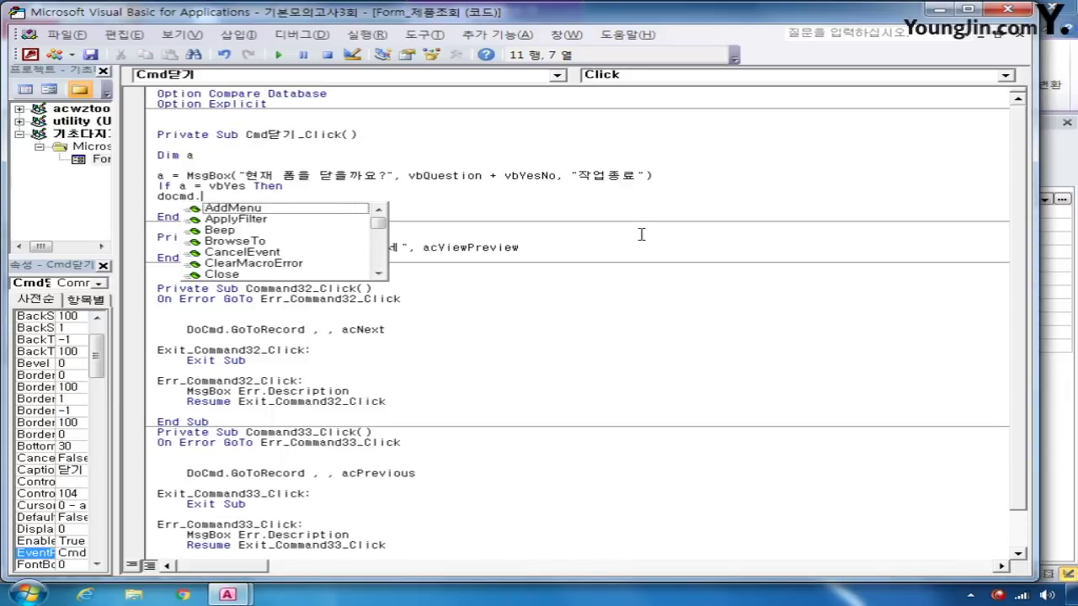
{"action": "type", "text": "close"}
{"action": "key", "text": "Escape"}
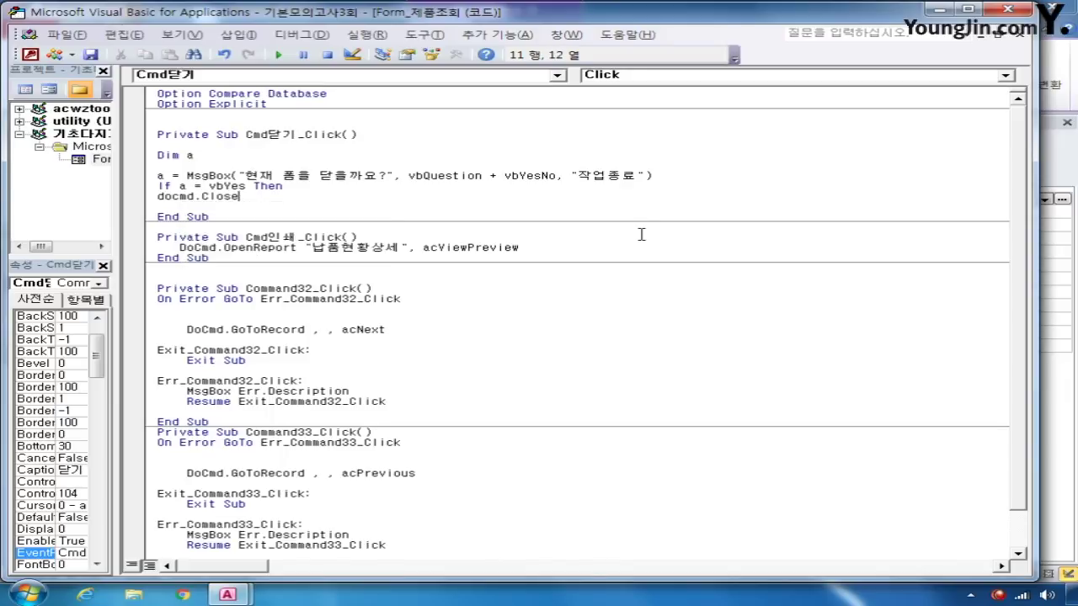
{"action": "key", "text": "Return"}
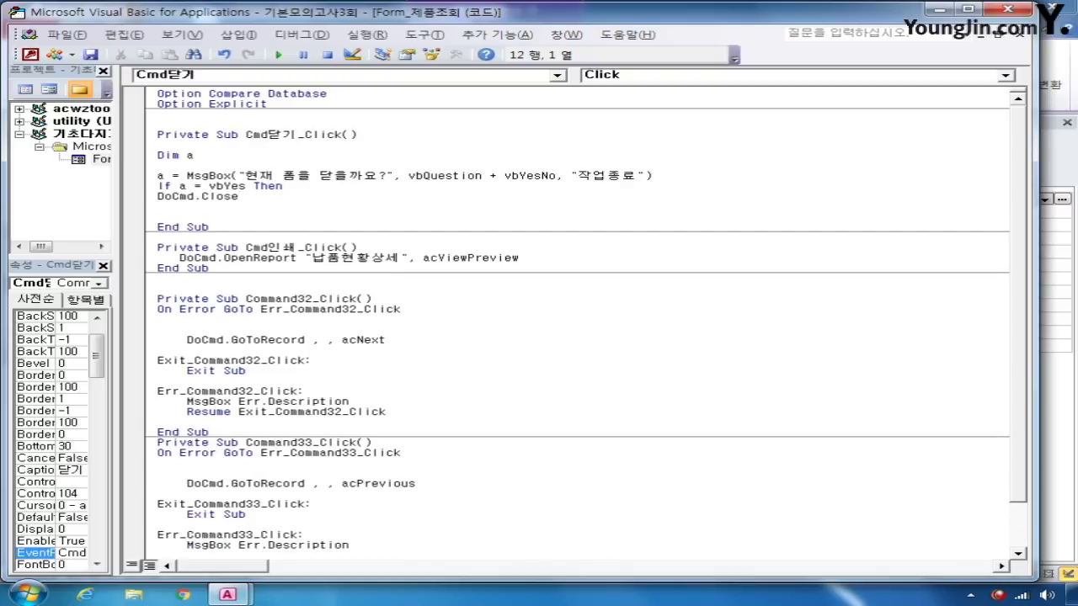
{"action": "type", "text": "end if"}
{"action": "key", "text": "Return"}
{"action": "left_click", "coordinate": [1013, 9]}
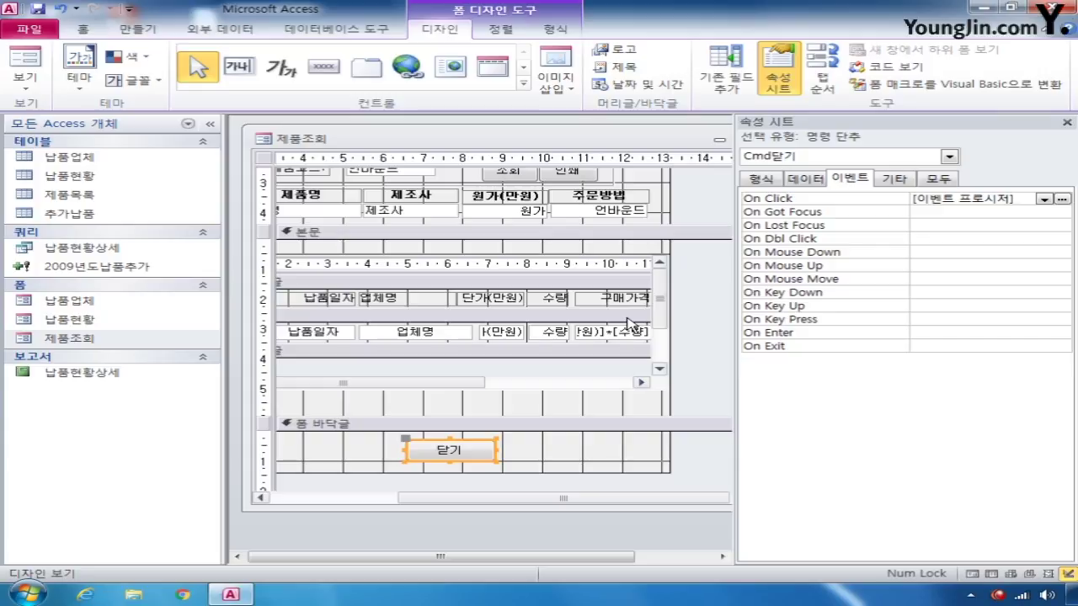
Select the Txt주문방법 text box and open its control source (컨트롤 원본) in the zoom editor
{"action": "left_click", "coordinate": [949, 156]}
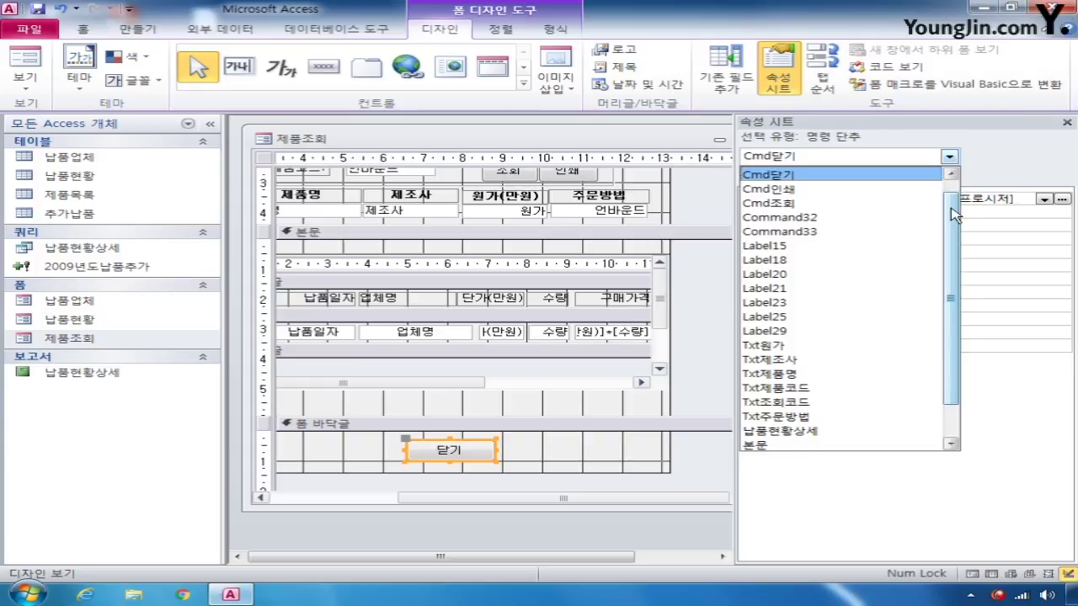
{"action": "scroll", "coordinate": [952, 213], "scroll_direction": "down", "scroll_amount": 3}
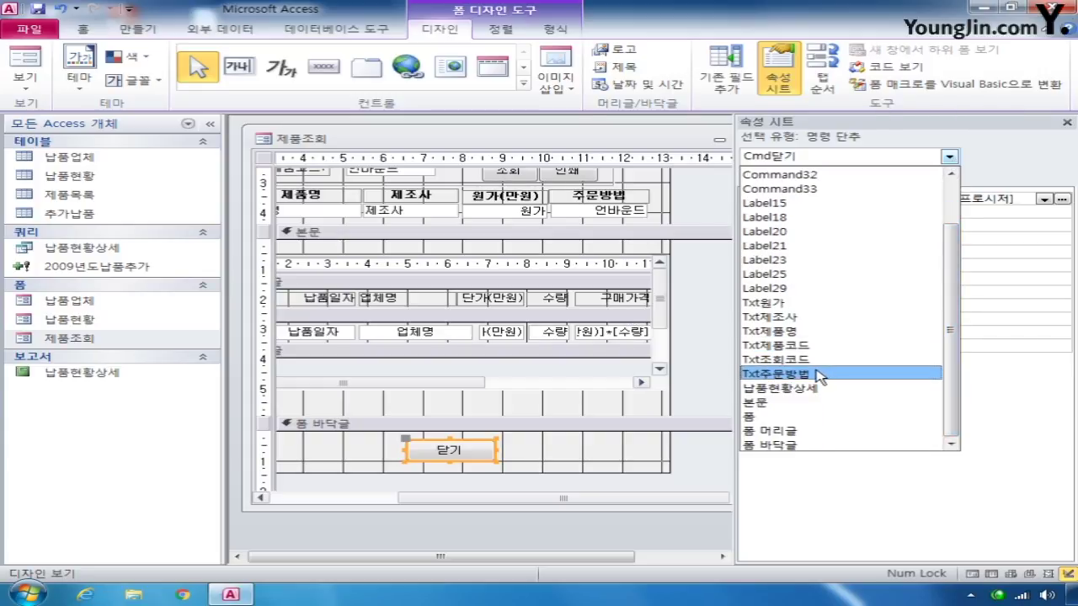
{"action": "left_click", "coordinate": [774, 373]}
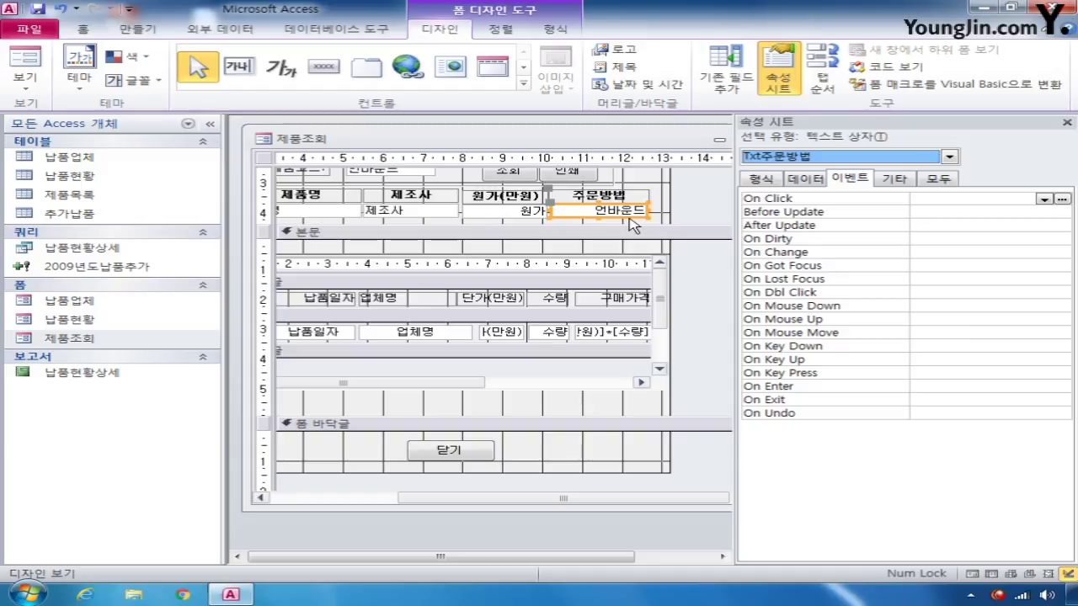
{"action": "left_click", "coordinate": [939, 178]}
{"action": "right_click", "coordinate": [911, 214]}
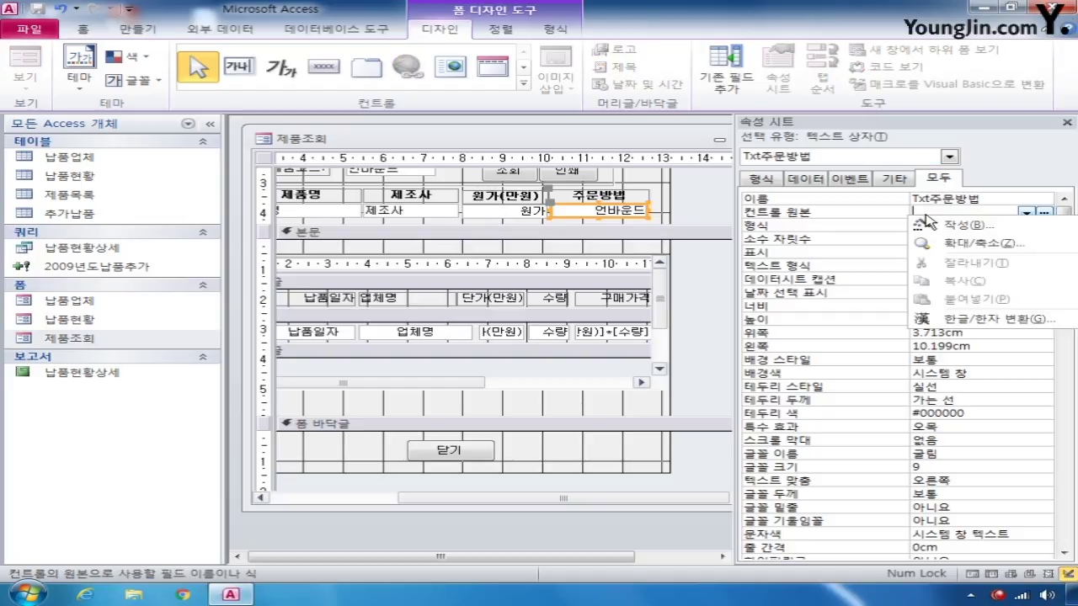
{"action": "left_click", "coordinate": [951, 244]}
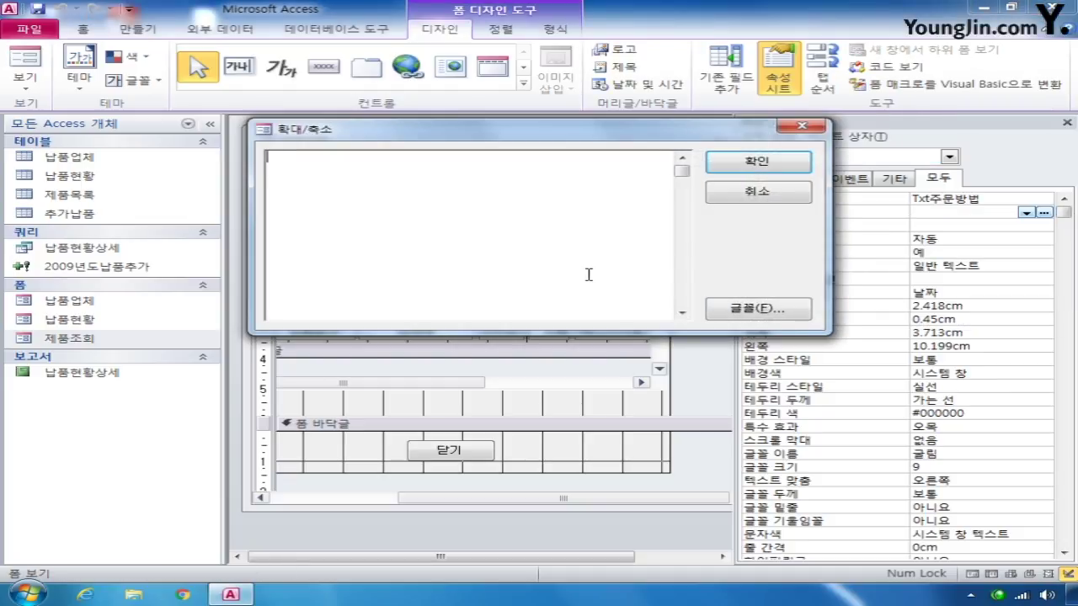
Enter =iif([원가]>=10,"본사주문","개별주문") as the control source of Txt주문방법 and confirm
{"action": "type", "text": "=iif([원가]"}
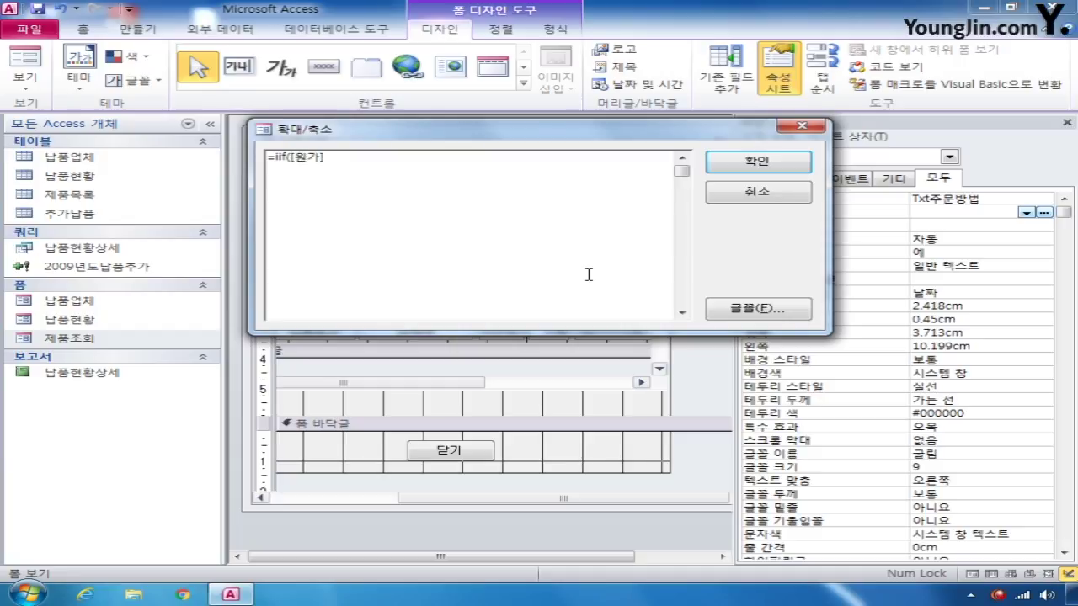
{"action": "type", "text": ">=10"}
{"action": "type", "text": ","}
{"action": "type", "text": "\""}
{"action": "type", "text": "qhs"}
{"action": "key", "text": "BackSpace"}
{"action": "key", "text": "BackSpace"}
{"action": "key", "text": "BackSpace"}
{"action": "key", "text": "Hangul"}
{"action": "type", "text": "본사주문"}
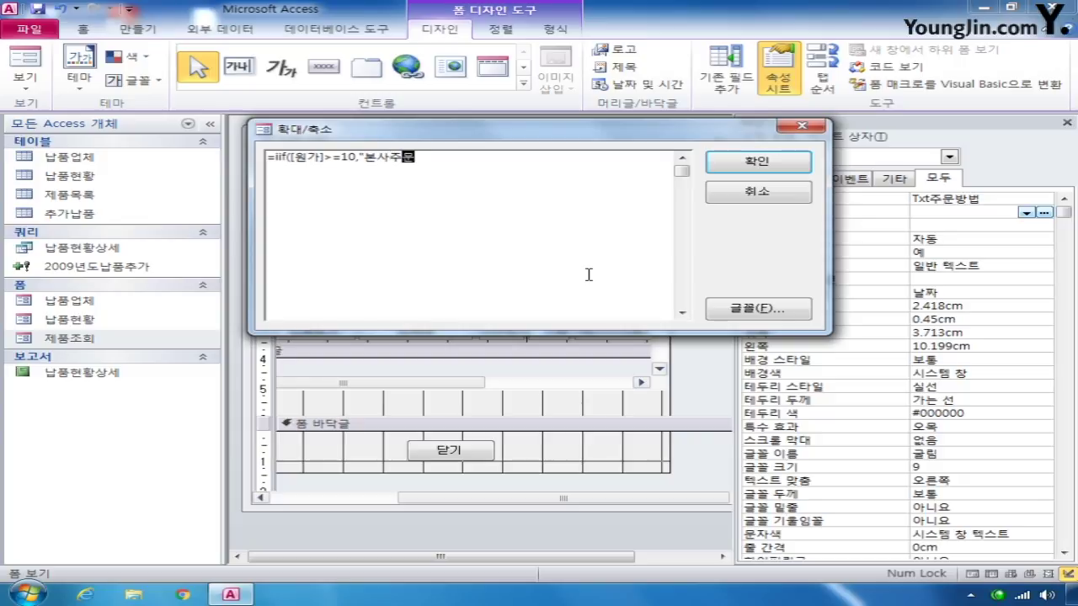
{"action": "type", "text": "\""}
{"action": "type", "text": ","}
{"action": "type", "text": "\"지점"}
{"action": "key", "text": "BackSpace"}
{"action": "key", "text": "BackSpace"}
{"action": "type", "text": "개별주문\""}
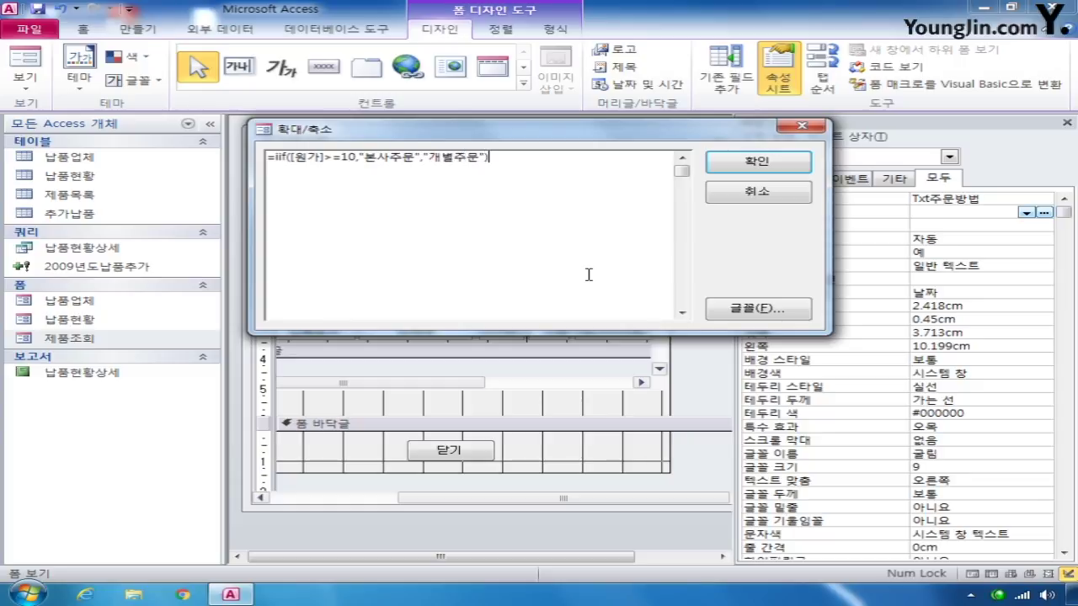
{"action": "left_click", "coordinate": [756, 161]}
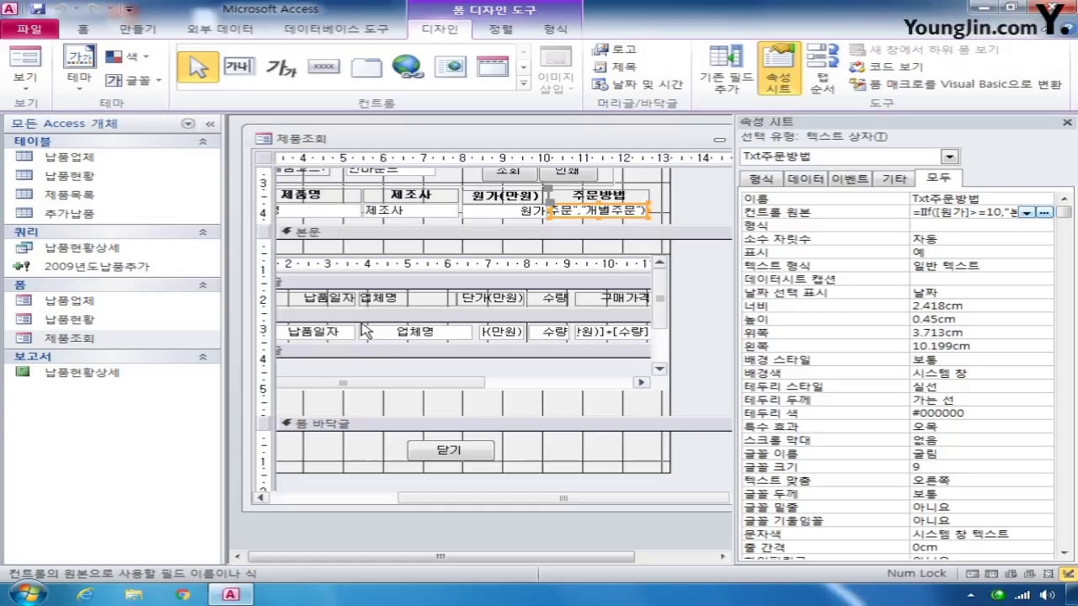
Close the 제품조회 form and save its changes
{"action": "left_click_drag", "start_coordinate": [654, 144], "coordinate": [488, 165]}
{"action": "left_click", "coordinate": [627, 160]}
{"action": "left_click", "coordinate": [393, 337]}
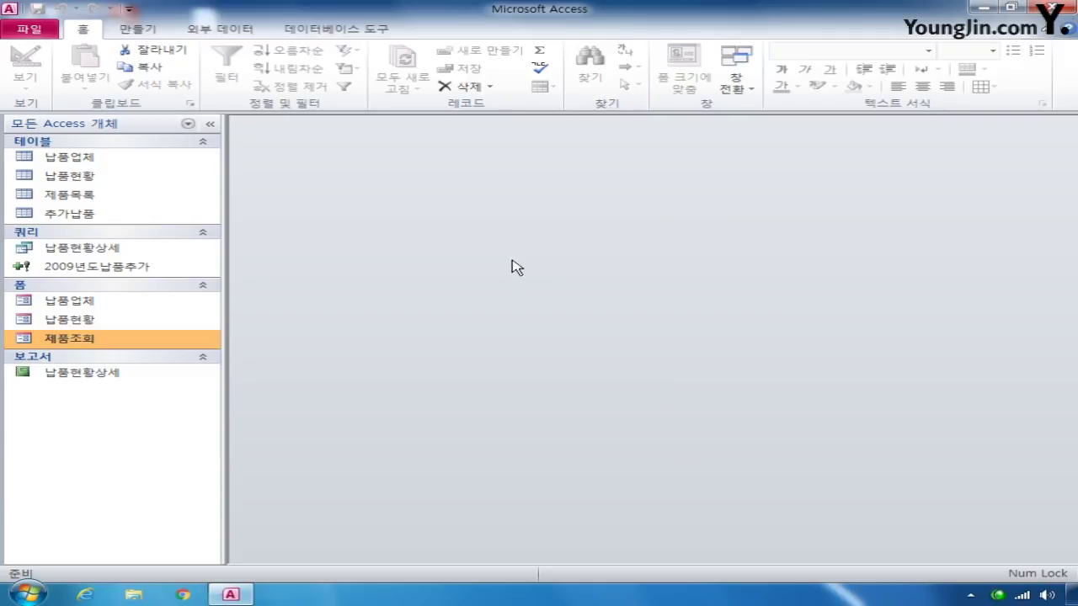
Open the 납품현황상세 report in Design view and collapse the navigation pane to make room for it
{"action": "right_click", "coordinate": [106, 379]}
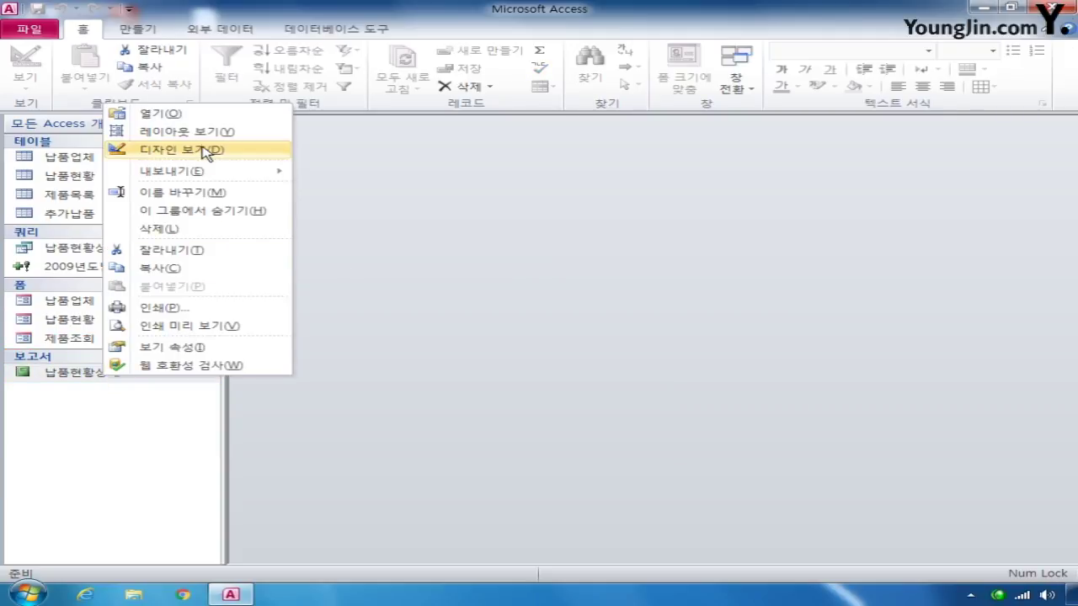
{"action": "left_click", "coordinate": [200, 153]}
{"action": "left_click_drag", "start_coordinate": [625, 210], "coordinate": [418, 149]}
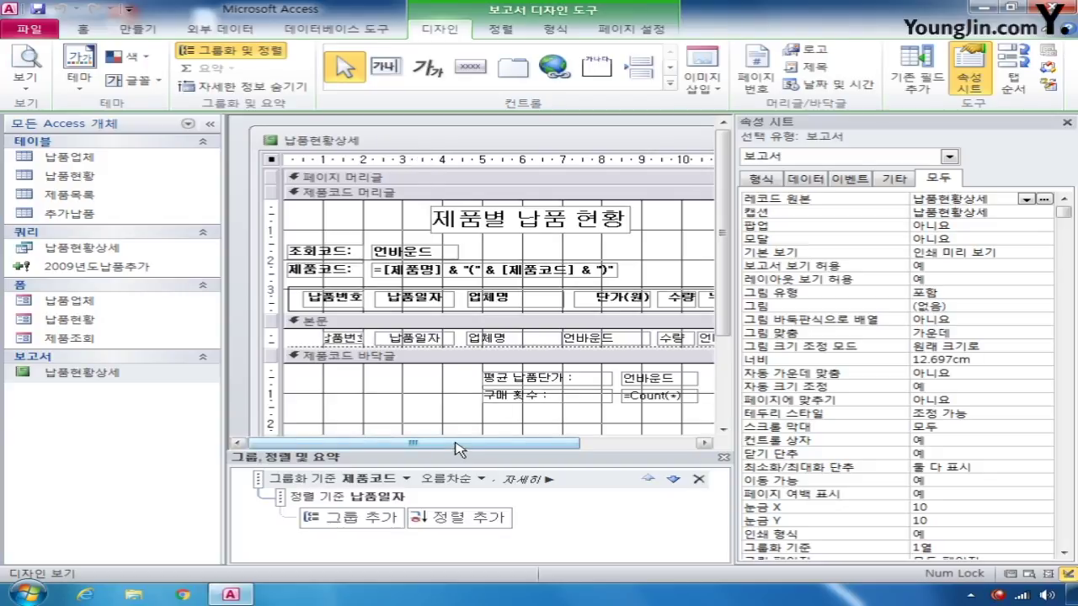
{"action": "left_click", "coordinate": [210, 124]}
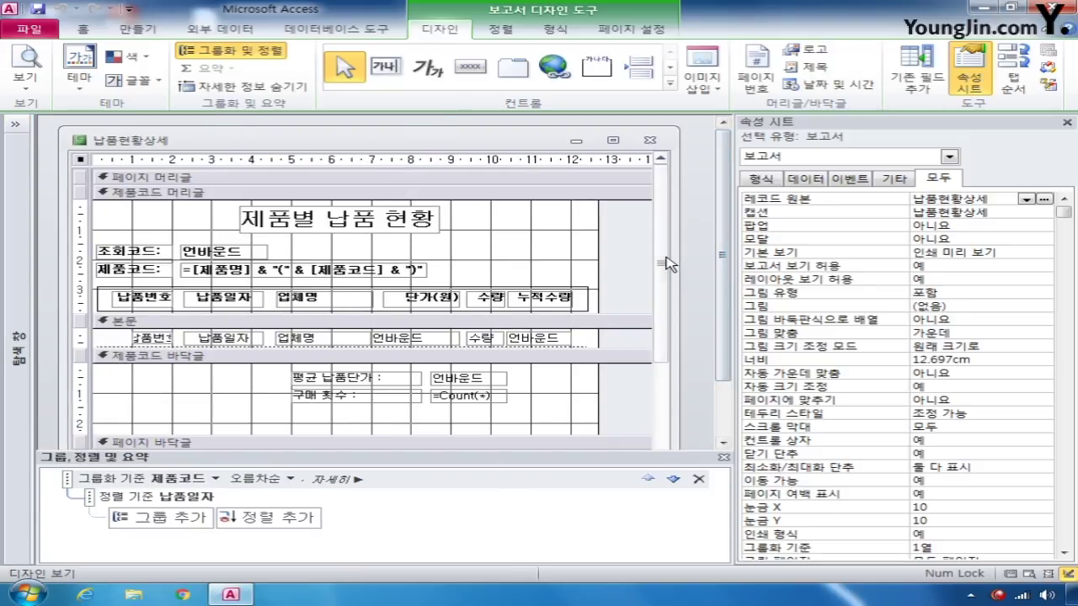
Select all controls in the 제품코드 바닥글 section and make their text bold
{"action": "scroll", "coordinate": [661, 278], "scroll_direction": "down", "scroll_amount": 3}
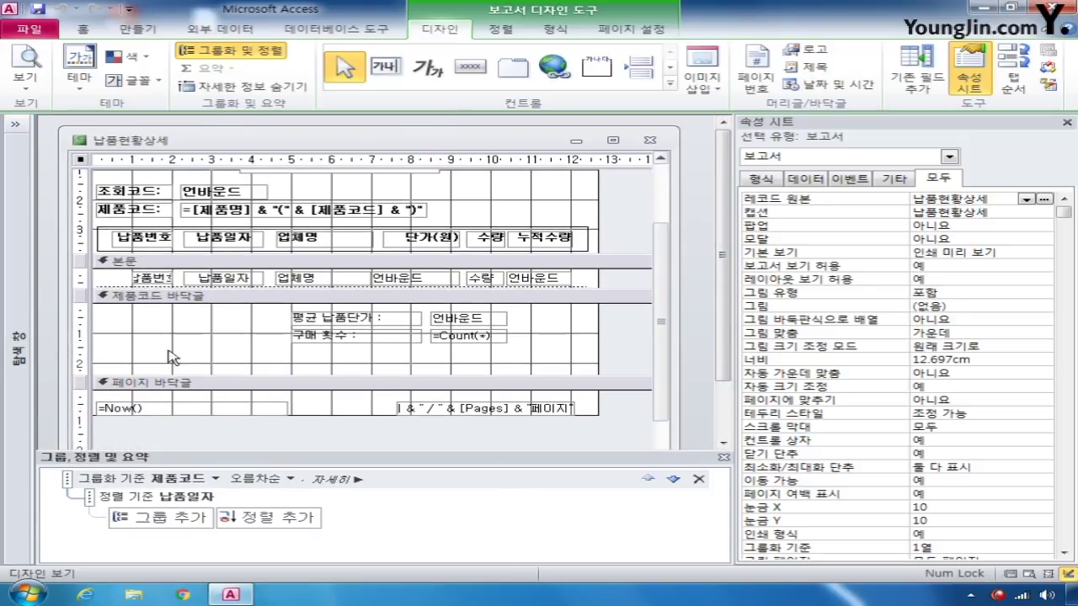
{"action": "left_click_drag", "start_coordinate": [78, 308], "coordinate": [83, 370]}
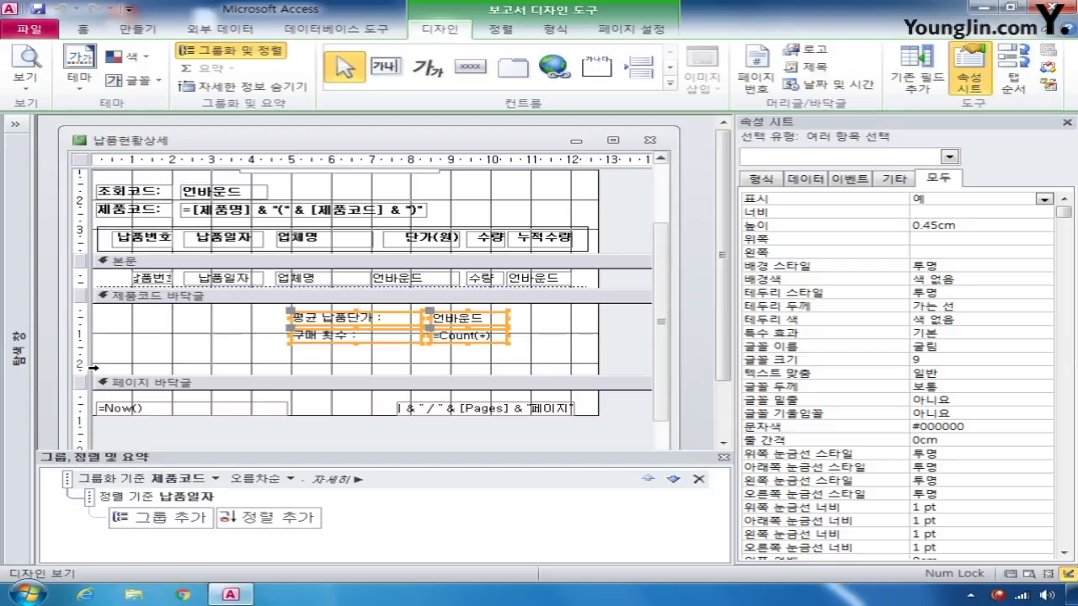
{"action": "left_click", "coordinate": [555, 32]}
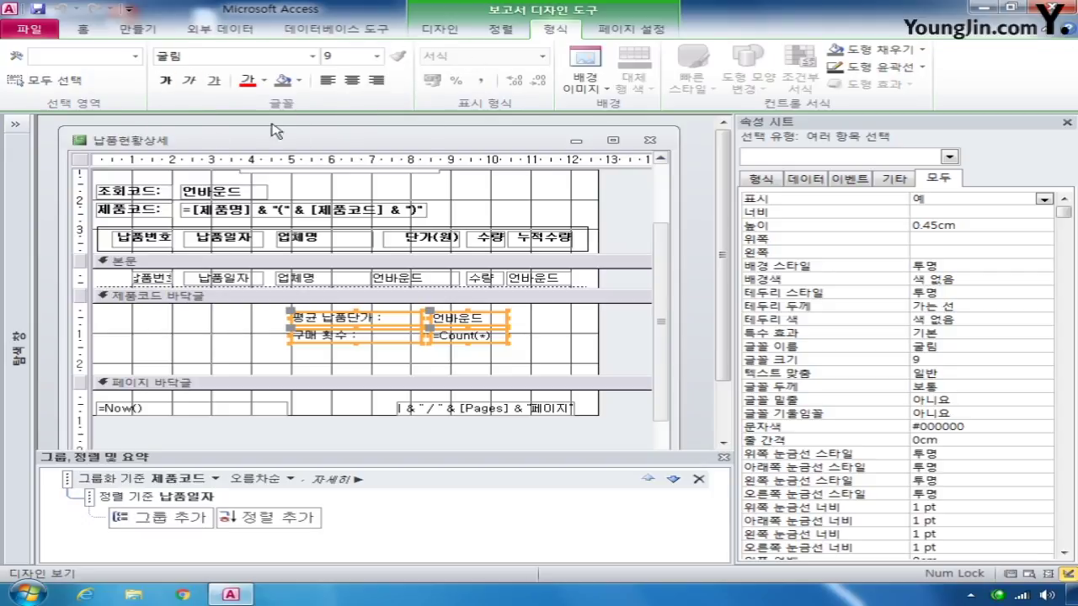
{"action": "left_click", "coordinate": [166, 83]}
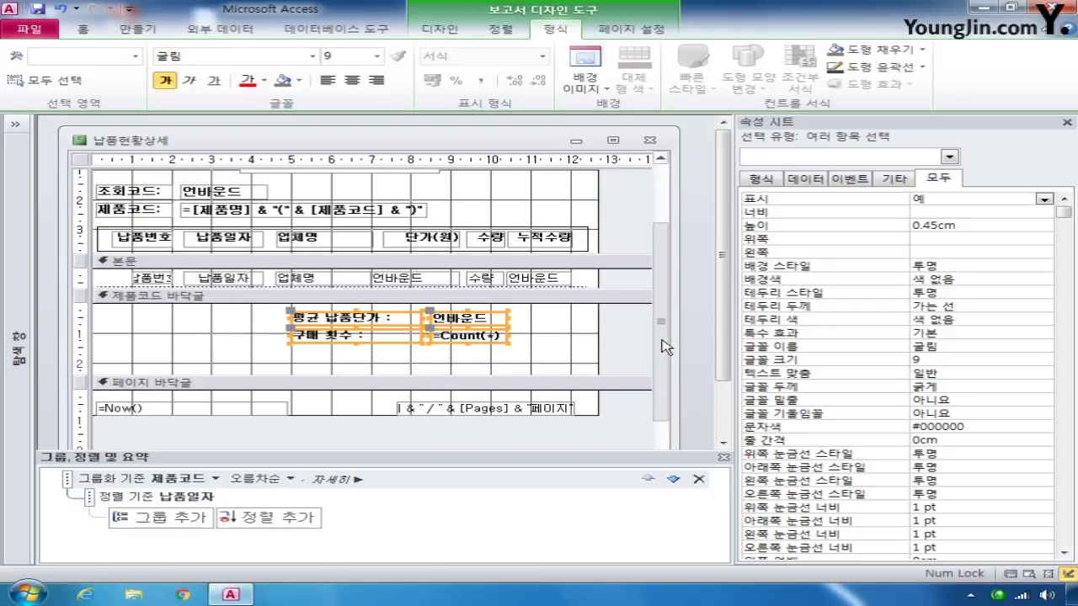
Draw a horizontal line about 11 cm long in the 제품코드 바닥글 section, below the 구매 횟수 row
{"action": "left_click_drag", "start_coordinate": [665, 347], "coordinate": [663, 292]}
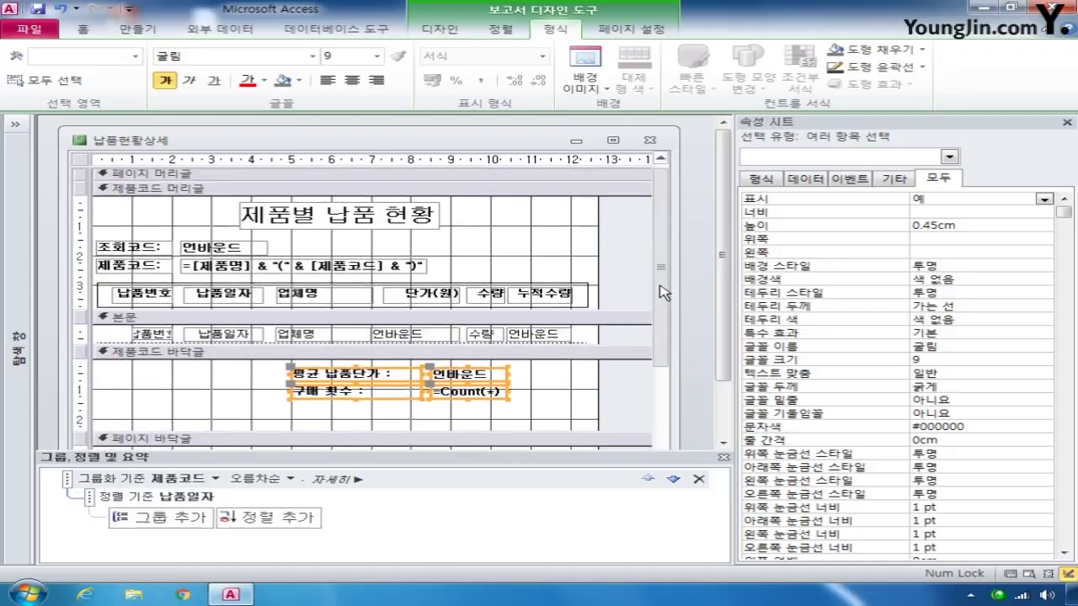
{"action": "scroll", "coordinate": [663, 293], "scroll_direction": "down", "scroll_amount": 1}
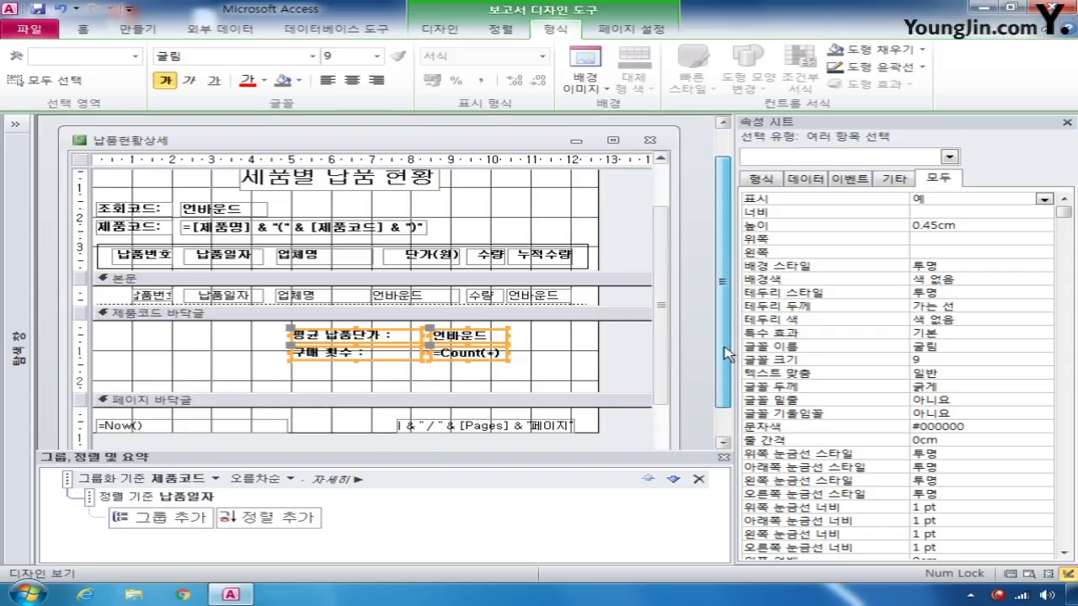
{"action": "left_click_drag", "start_coordinate": [725, 330], "coordinate": [724, 368]}
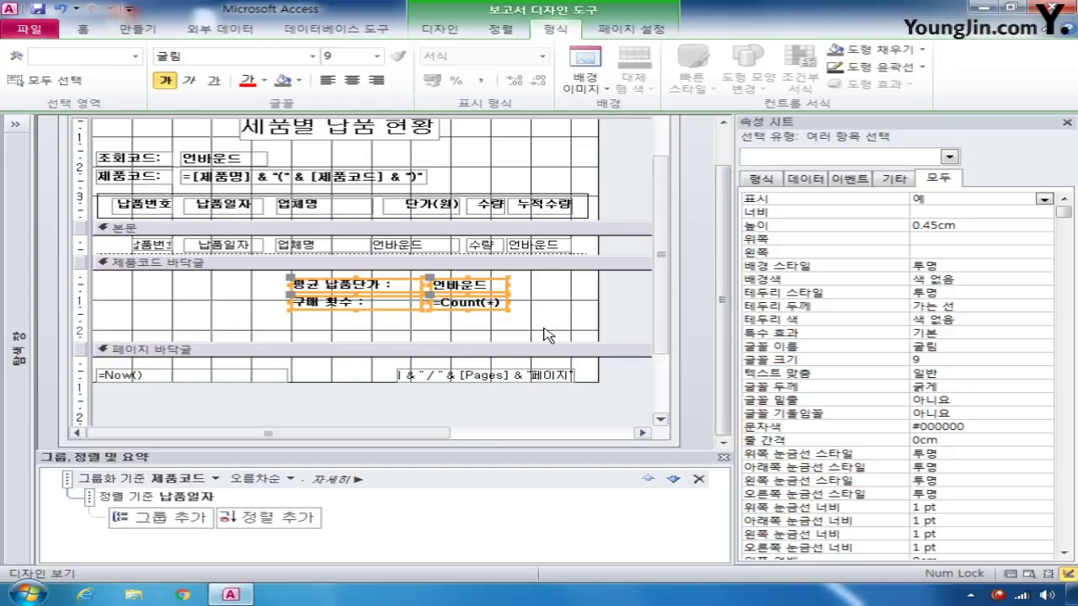
{"action": "left_click", "coordinate": [441, 32]}
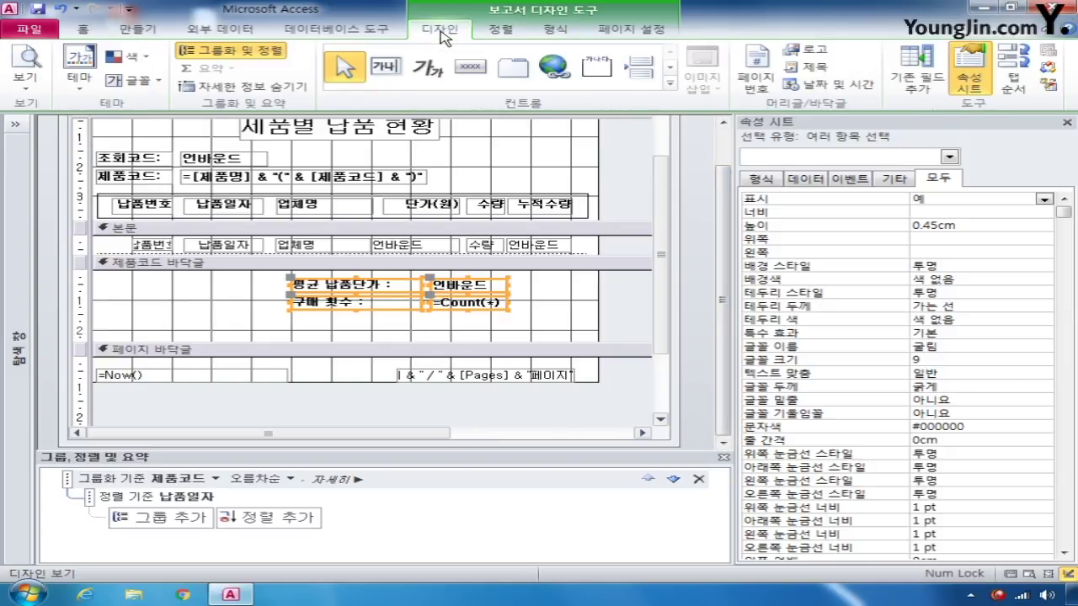
{"action": "left_click", "coordinate": [670, 84]}
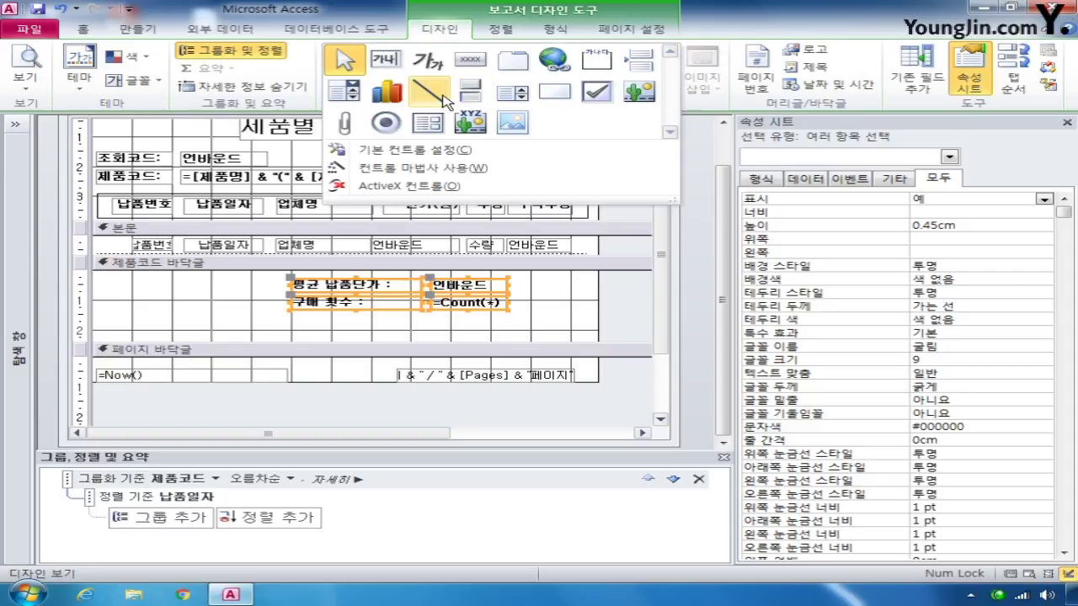
{"action": "left_click", "coordinate": [443, 99]}
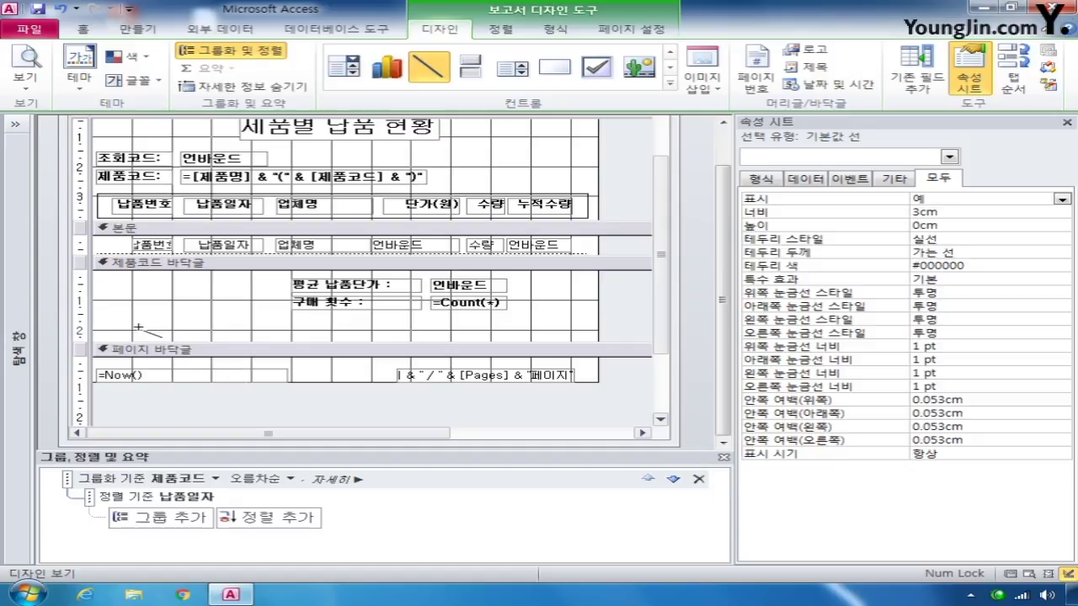
{"action": "mouse_move", "coordinate": [119, 324]}
{"action": "left_mouse_down"}
{"action": "mouse_move", "coordinate": [581, 330]}
{"action": "mouse_move", "coordinate": [558, 324]}
{"action": "left_mouse_up"}
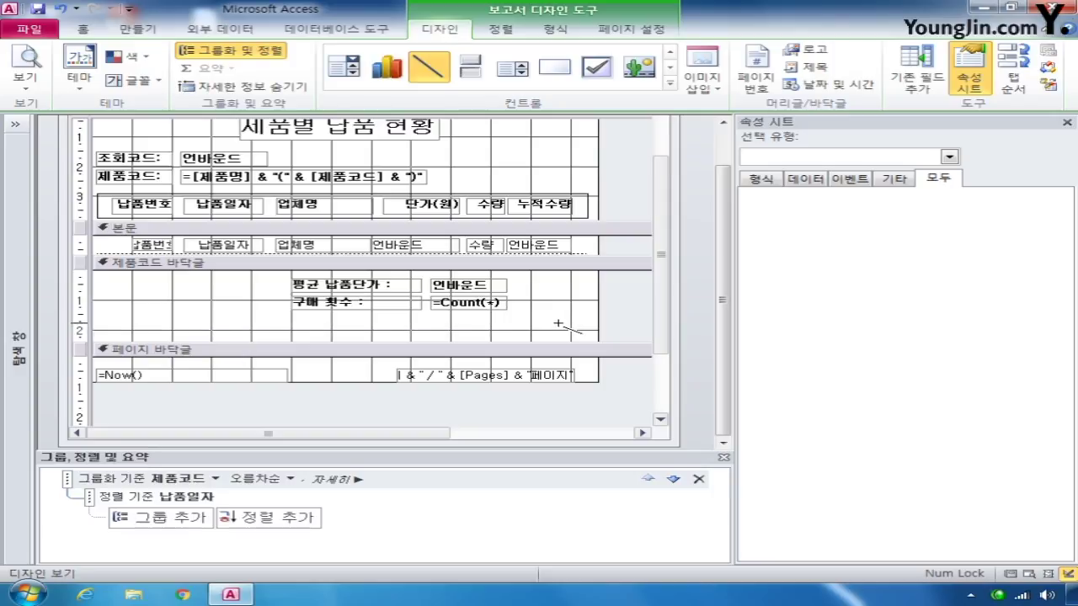
{"action": "left_click_drag", "start_coordinate": [558, 324], "coordinate": [558, 324]}
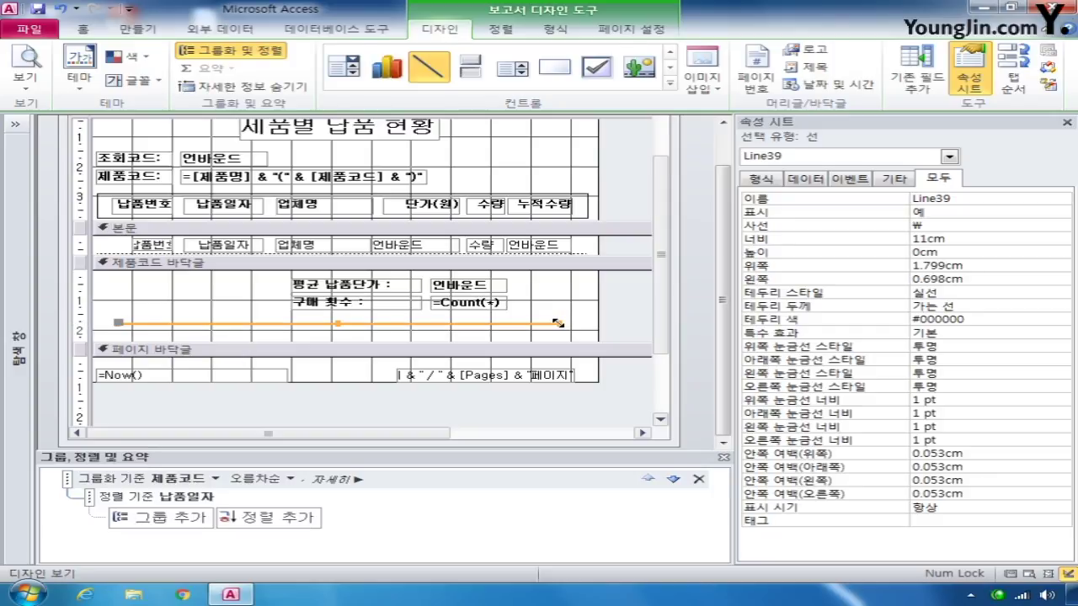
Name the new line Line바닥글
{"action": "double_click", "coordinate": [964, 198]}
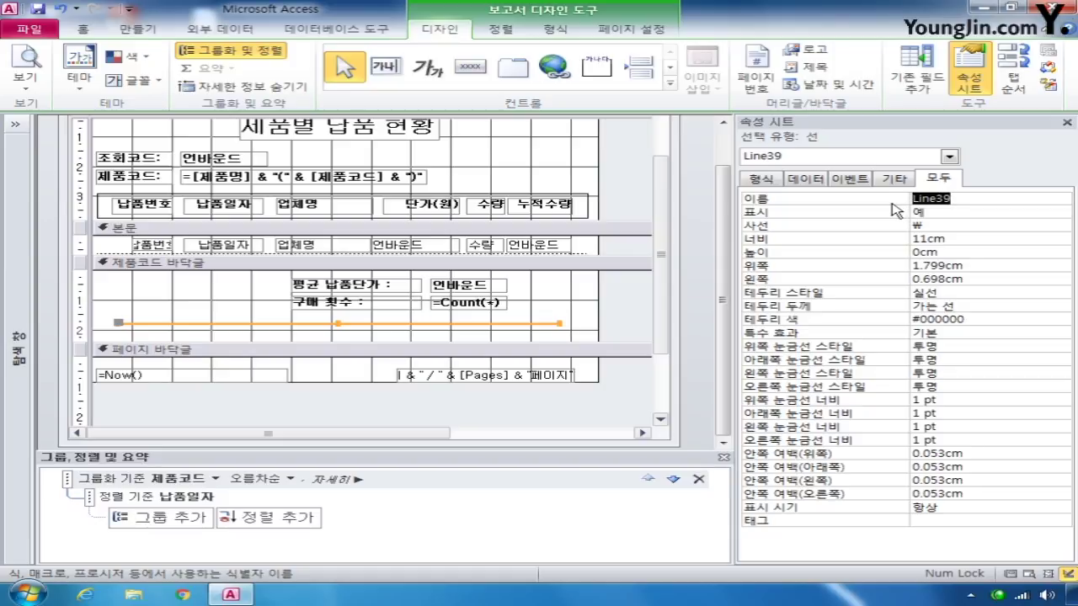
{"action": "type", "text": "ㅣ"}
{"action": "key", "text": "BackSpace"}
{"action": "type", "text": "Line"}
{"action": "type", "text": "바닥그"}
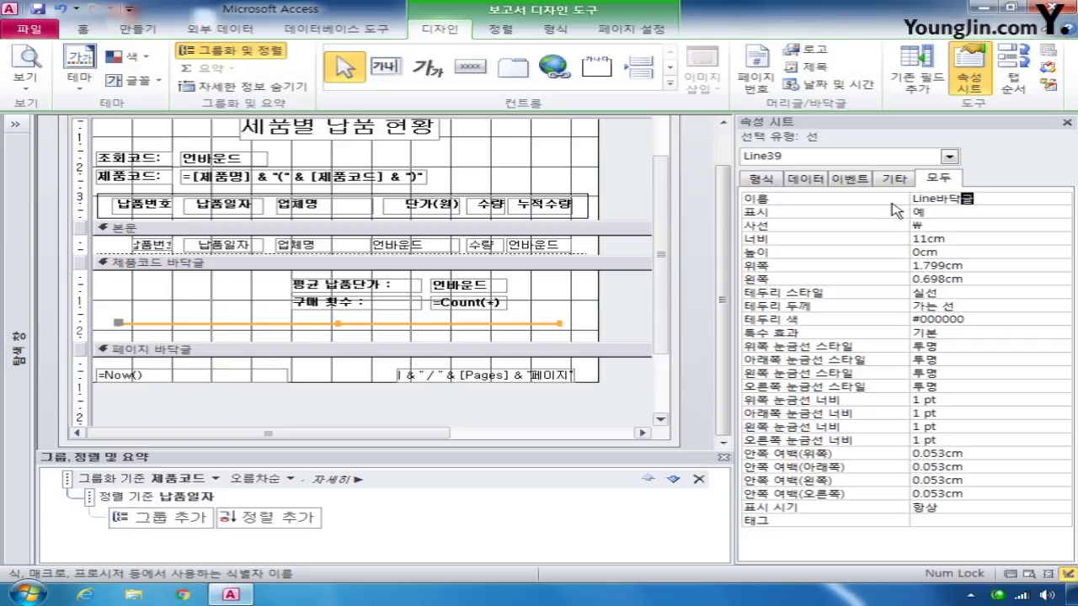
{"action": "type", "text": "ㄹ"}
{"action": "left_click", "coordinate": [958, 213]}
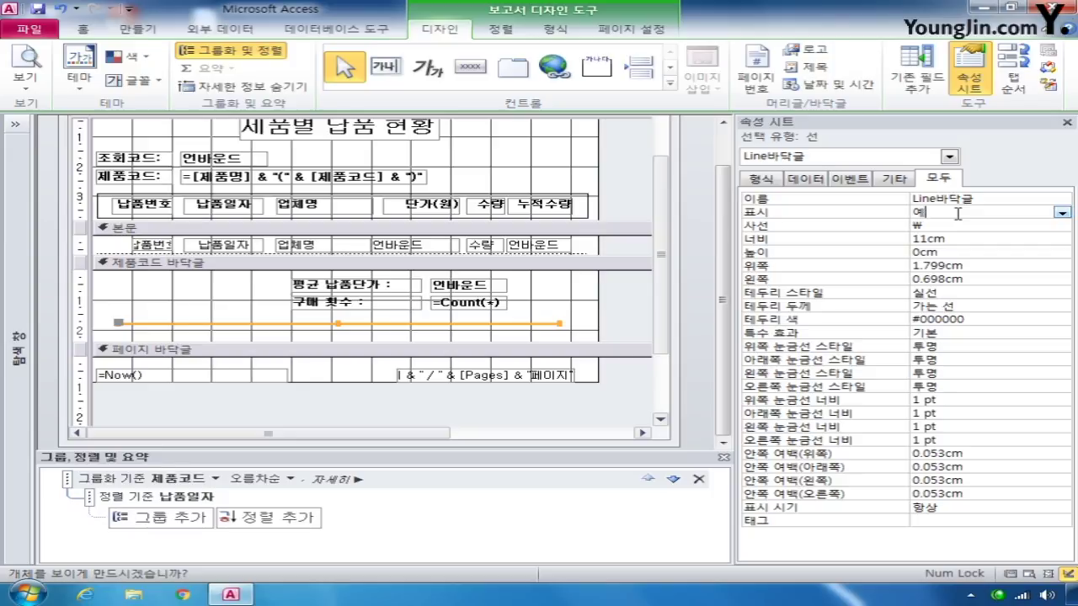
{"action": "left_click", "coordinate": [949, 157]}
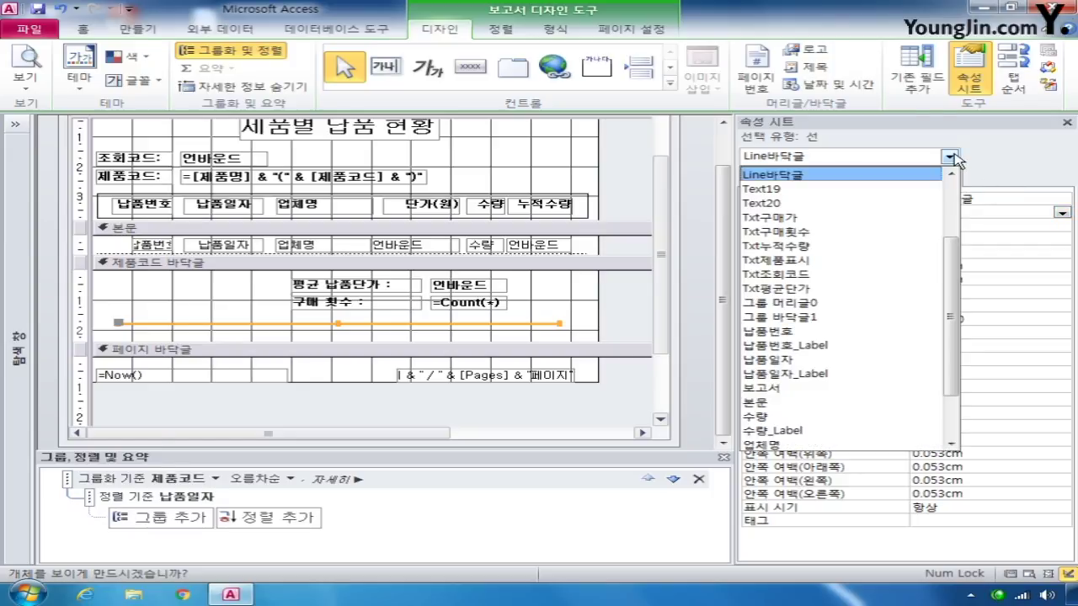
{"action": "left_click", "coordinate": [897, 221]}
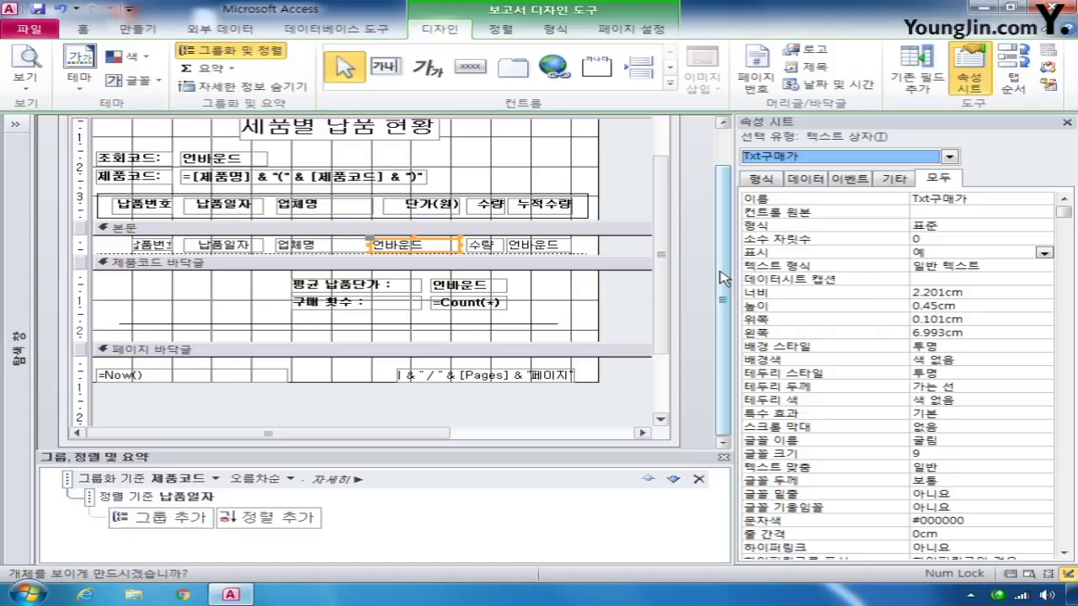
{"action": "left_click", "coordinate": [941, 211]}
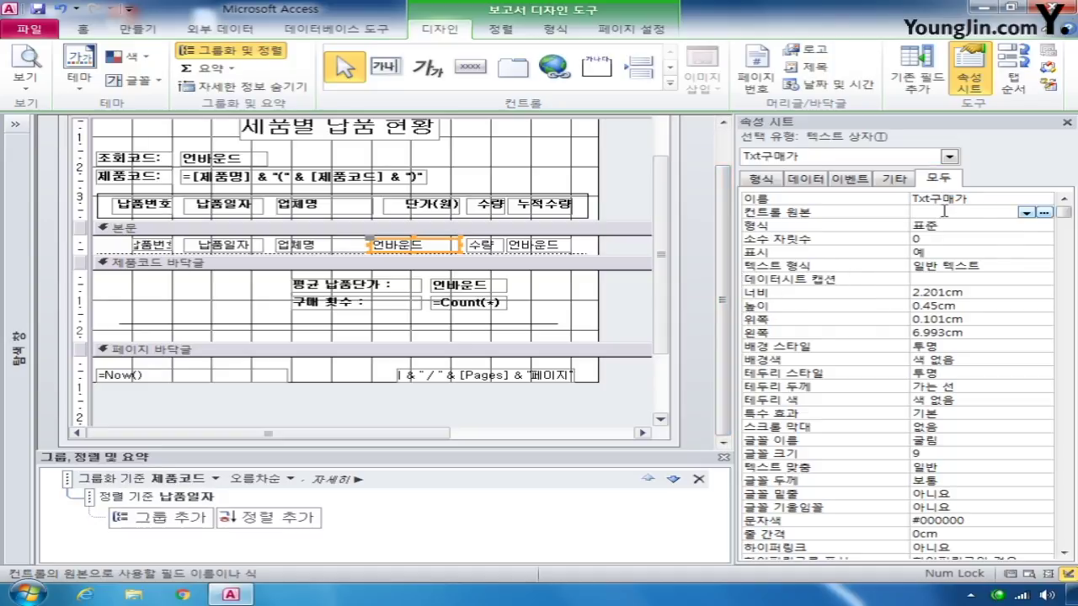
{"action": "right_click", "coordinate": [943, 212]}
{"action": "left_click", "coordinate": [981, 233]}
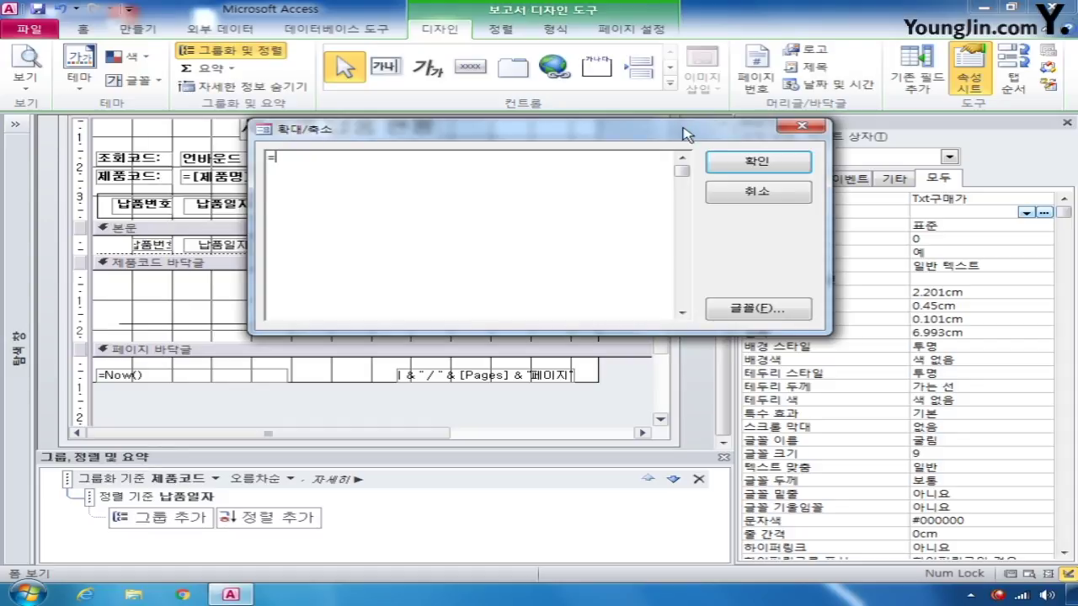
{"action": "left_click", "coordinate": [801, 128]}
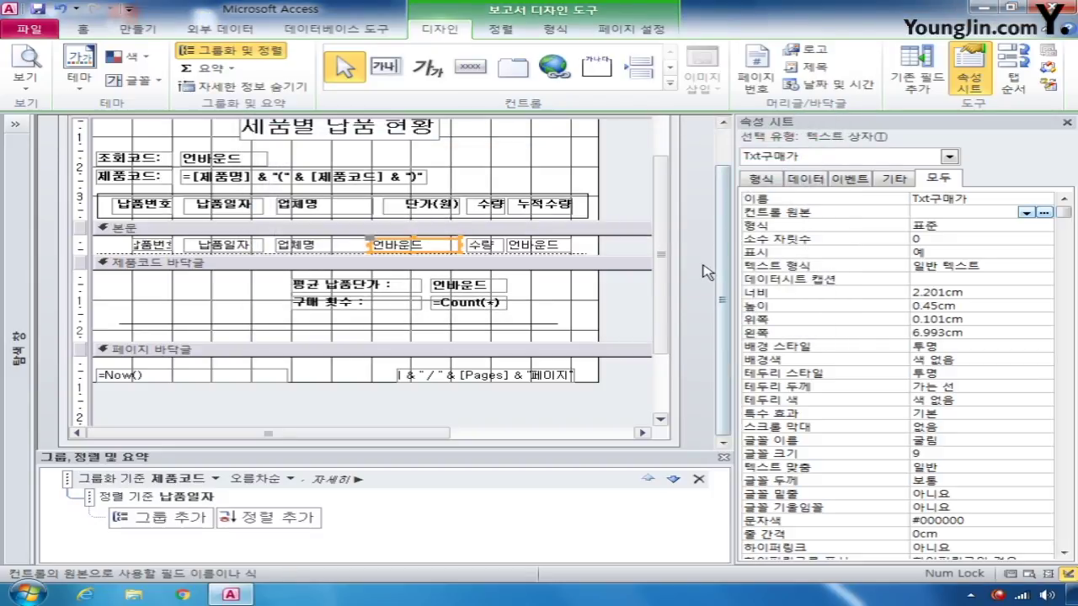
Select the whole report to check its record source, then open the 납품현황상세 query to examine its fields and close it
{"action": "scroll", "coordinate": [664, 278], "scroll_direction": "up", "scroll_amount": 2}
{"action": "left_click", "coordinate": [81, 128]}
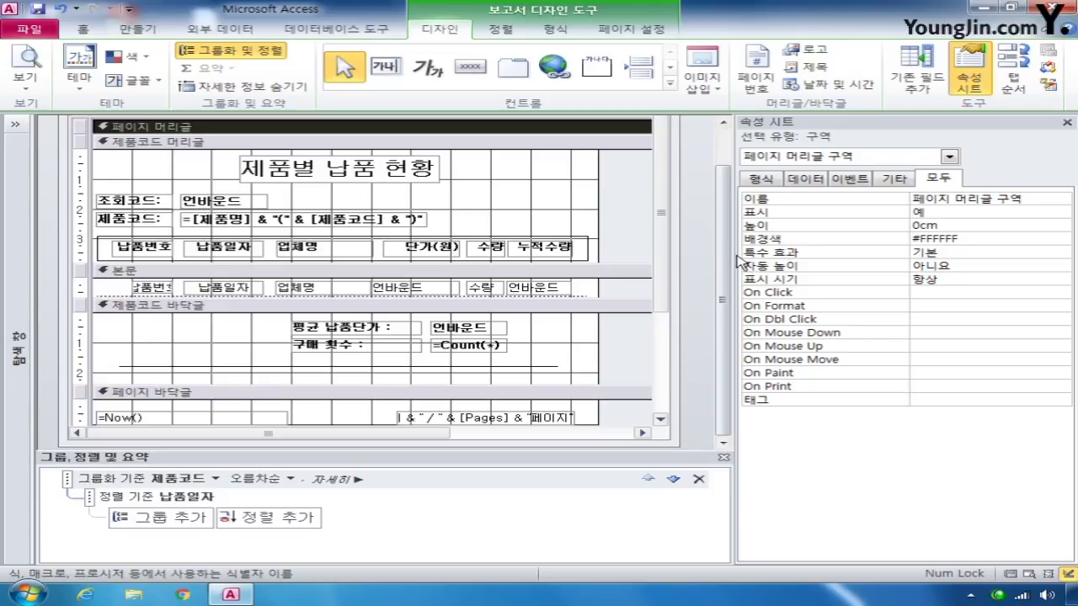
{"action": "scroll", "coordinate": [729, 277], "scroll_direction": "up", "scroll_amount": 2}
{"action": "left_click", "coordinate": [80, 153]}
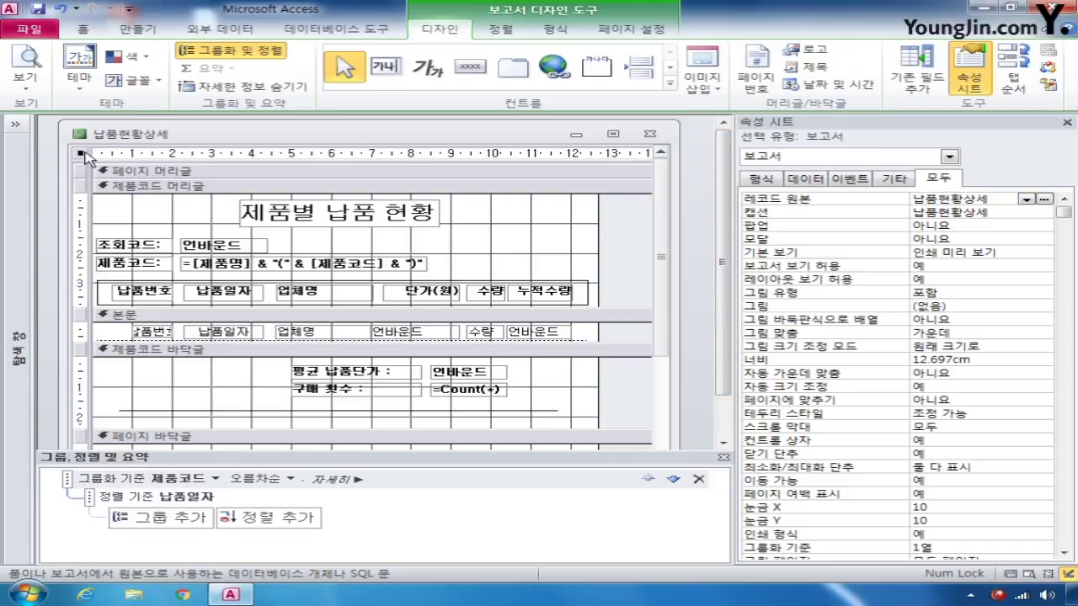
{"action": "left_click", "coordinate": [14, 124]}
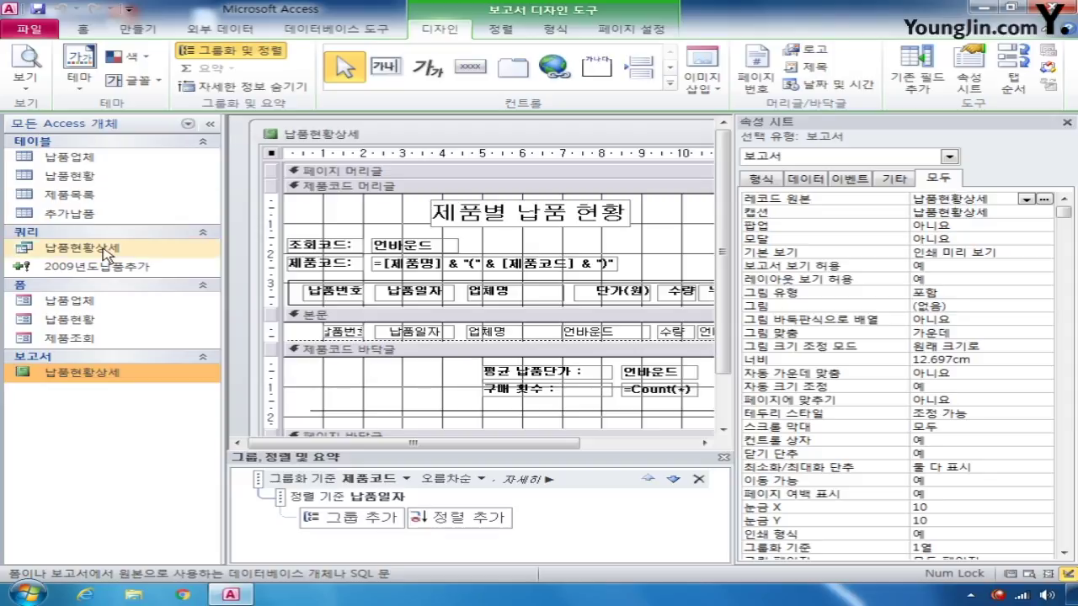
{"action": "double_click", "coordinate": [137, 248]}
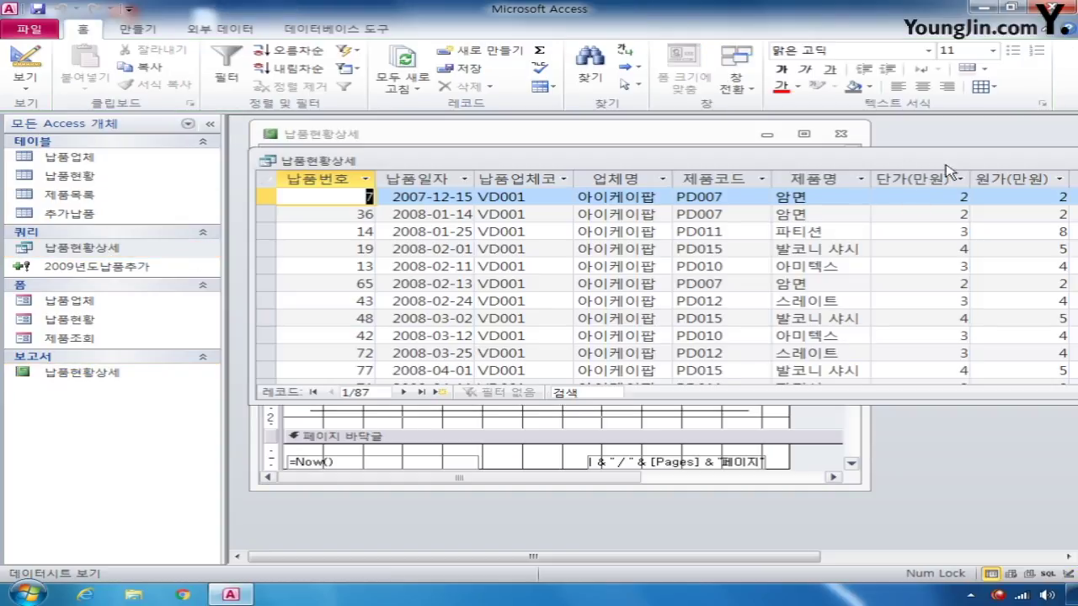
{"action": "left_click_drag", "start_coordinate": [981, 161], "coordinate": [623, 175]}
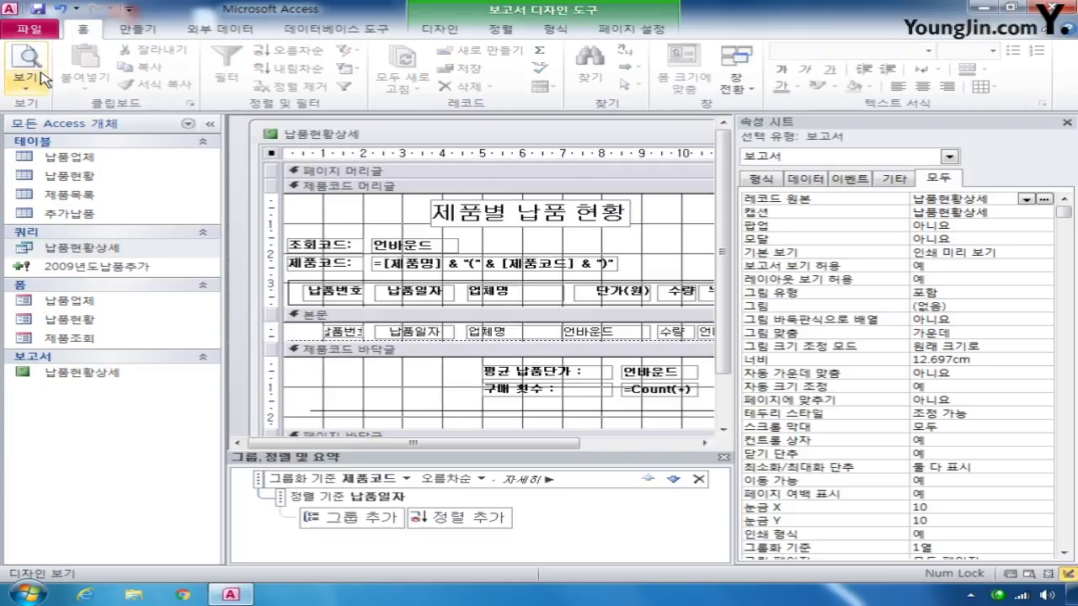
{"action": "left_click", "coordinate": [25, 81]}
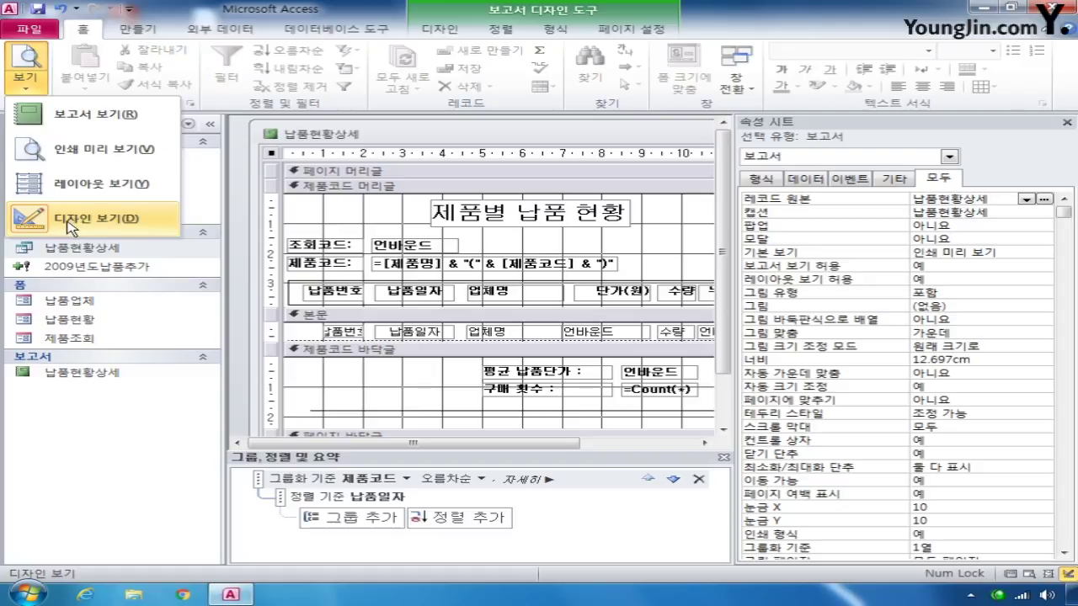
{"action": "left_click", "coordinate": [581, 238]}
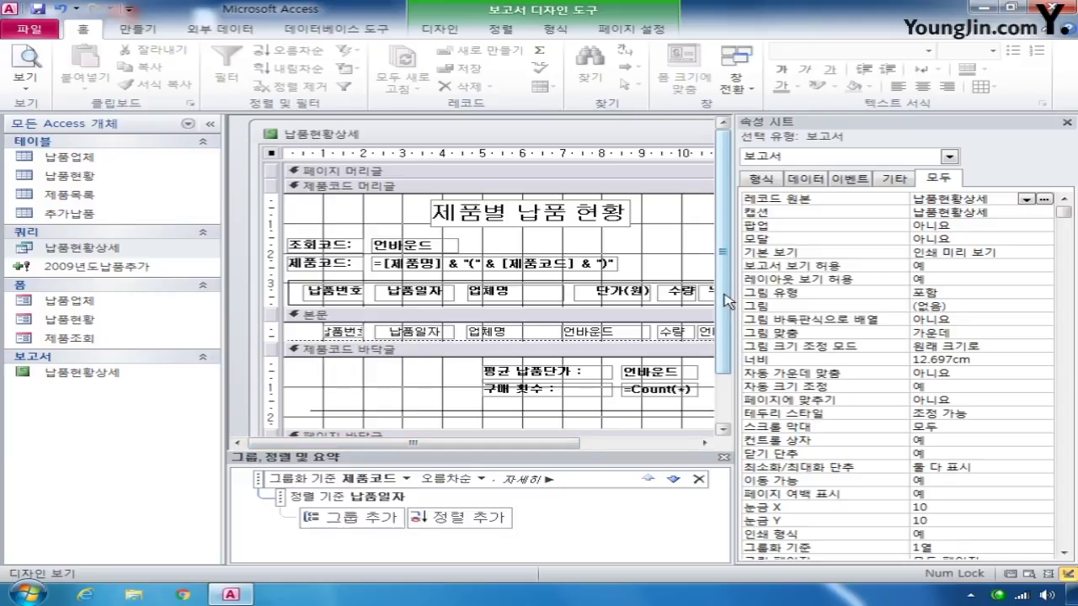
Set the control source of the Txt구매가 text box in the 본문 section to =[단가(만원)]*10000
{"action": "left_click_drag", "start_coordinate": [726, 300], "coordinate": [725, 334]}
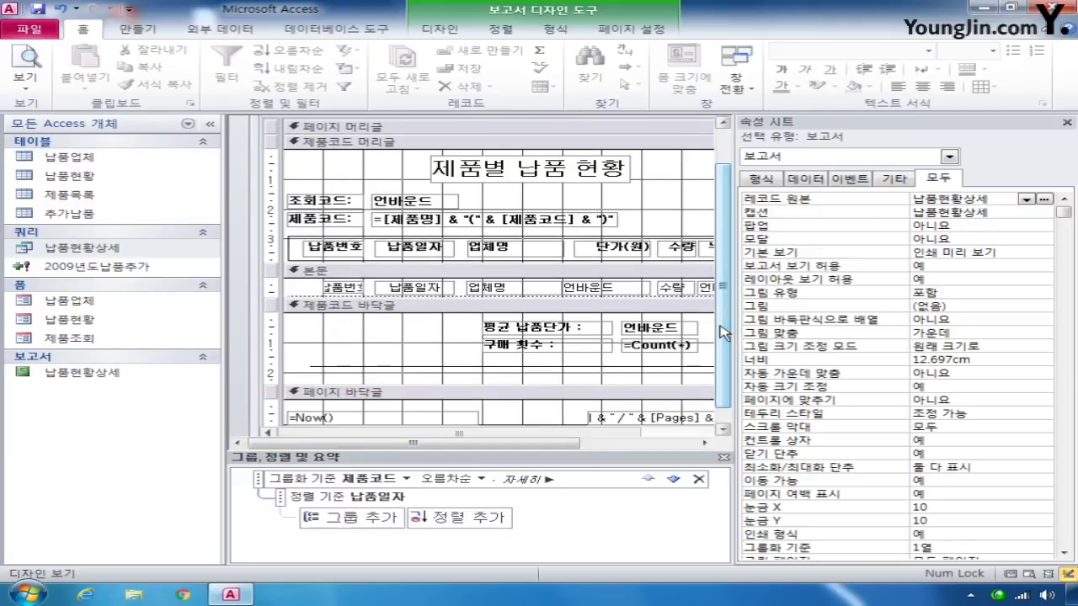
{"action": "left_click", "coordinate": [950, 159]}
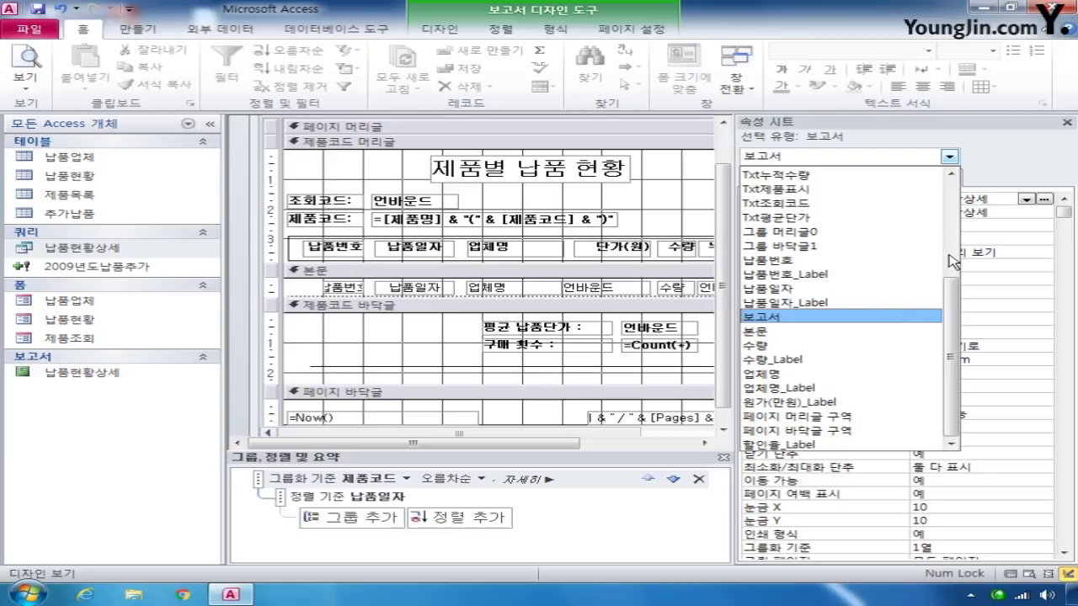
{"action": "scroll", "coordinate": [952, 310], "scroll_direction": "up", "scroll_amount": 5}
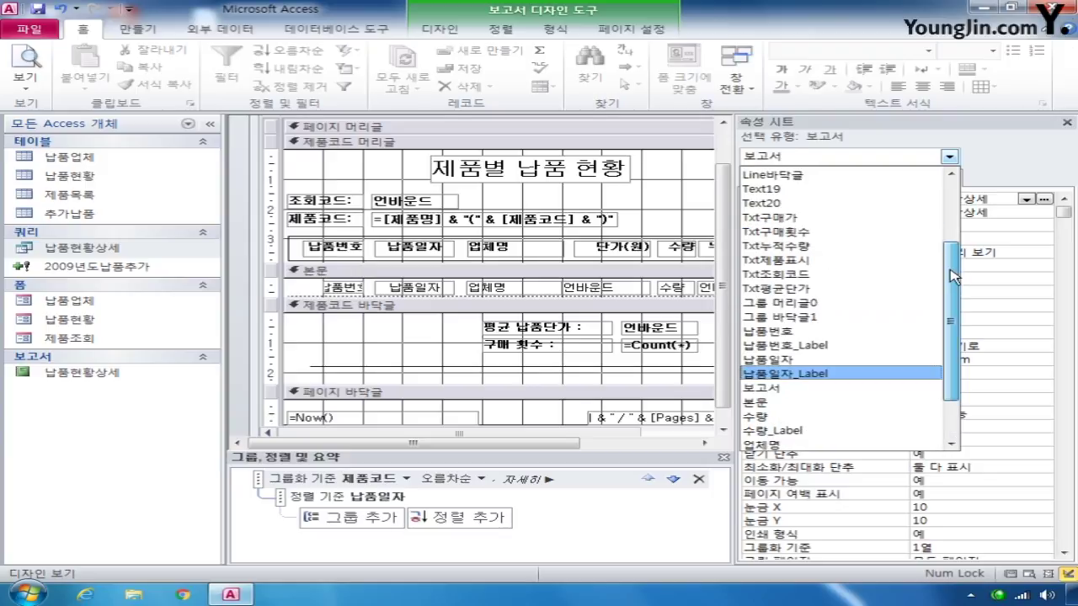
{"action": "left_click", "coordinate": [901, 210]}
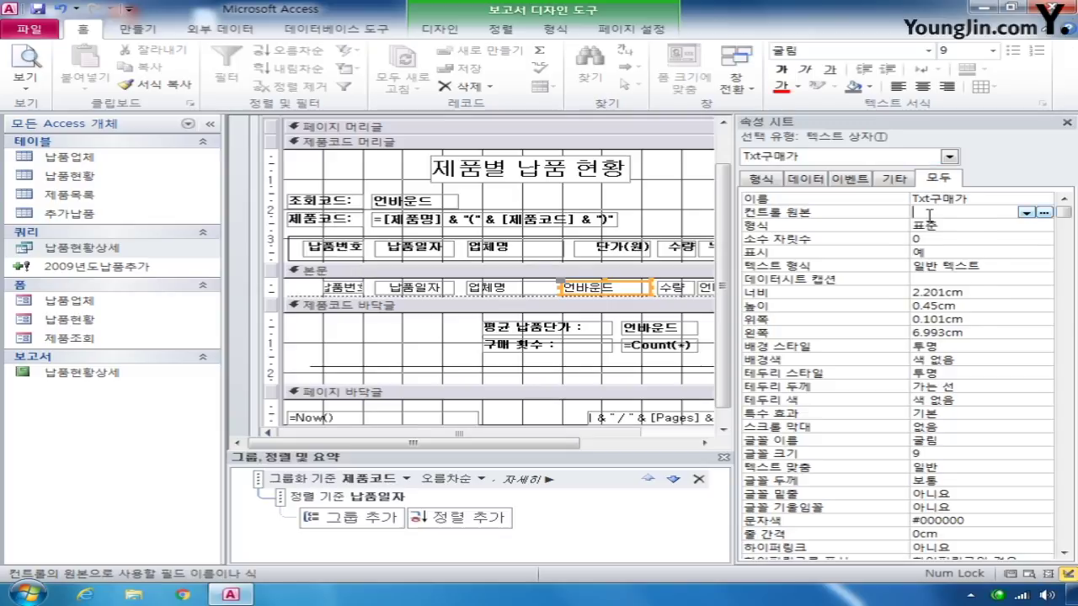
{"action": "right_click", "coordinate": [926, 214]}
{"action": "left_click", "coordinate": [952, 244]}
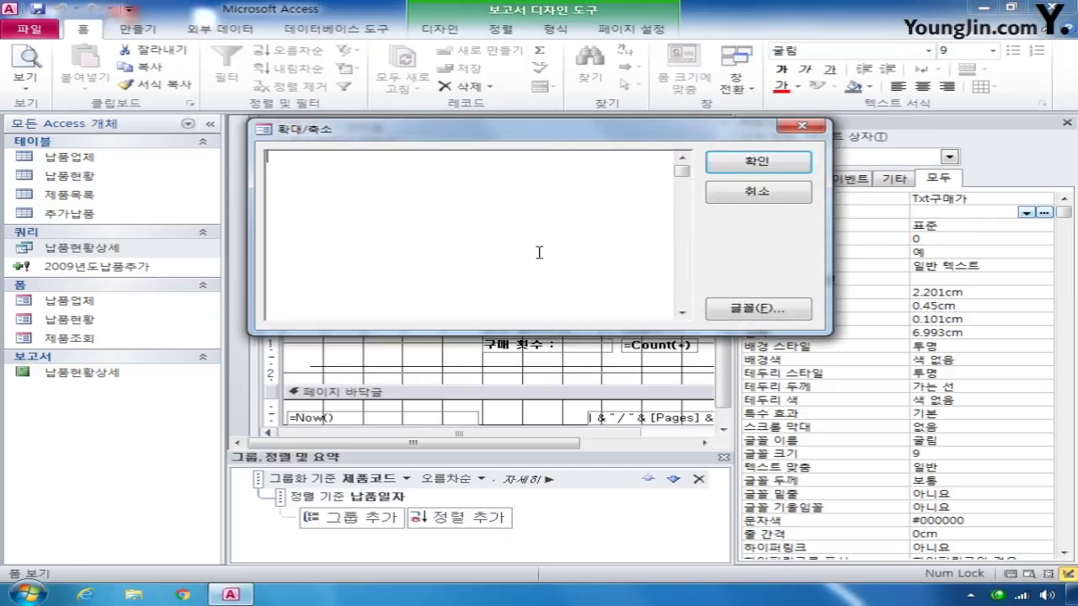
{"action": "type", "text": "="}
{"action": "type", "text": "[]"}
{"action": "type", "text": "*10000"}
{"action": "key", "text": "Left"}
{"action": "key", "text": "Left"}
{"action": "key", "text": "Left"}
{"action": "key", "text": "Left"}
{"action": "type", "text": "단가"}
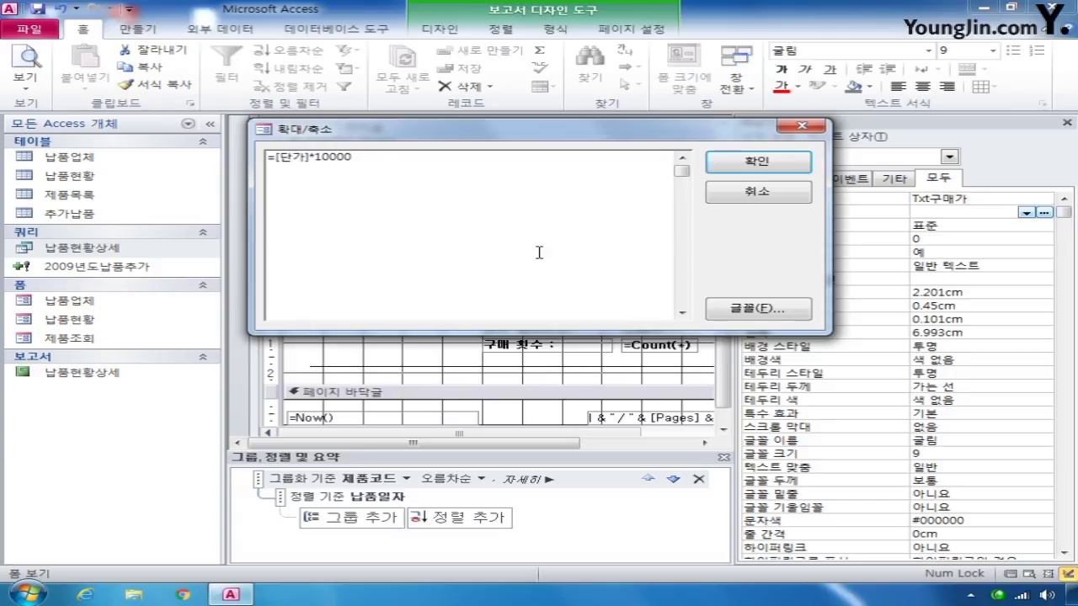
{"action": "type", "text": "ㅁ"}
{"action": "type", "text": "원"}
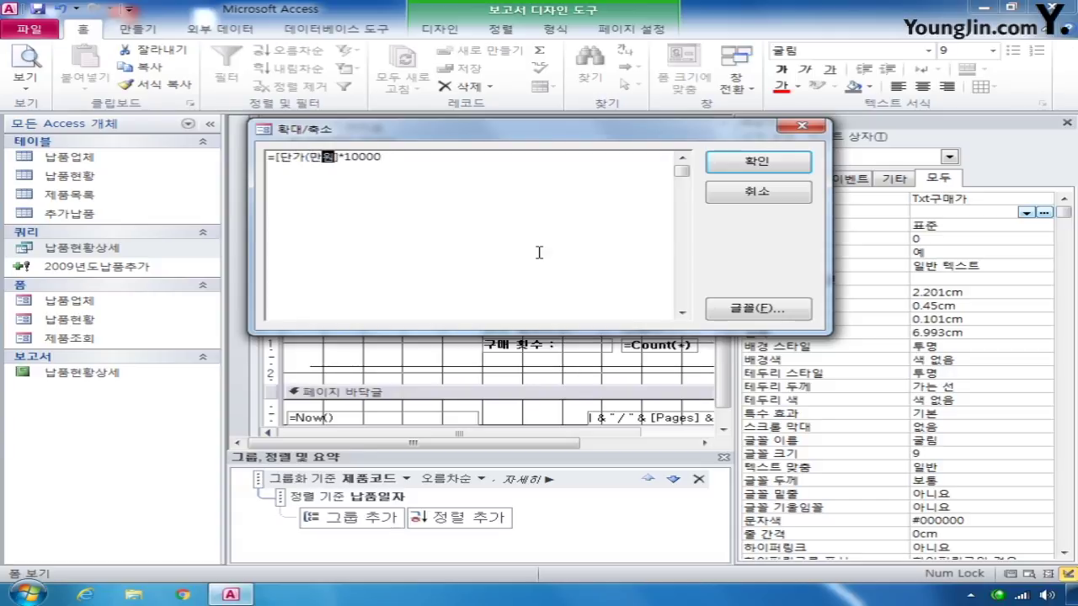
{"action": "type", "text": ")"}
{"action": "left_click", "coordinate": [795, 164]}
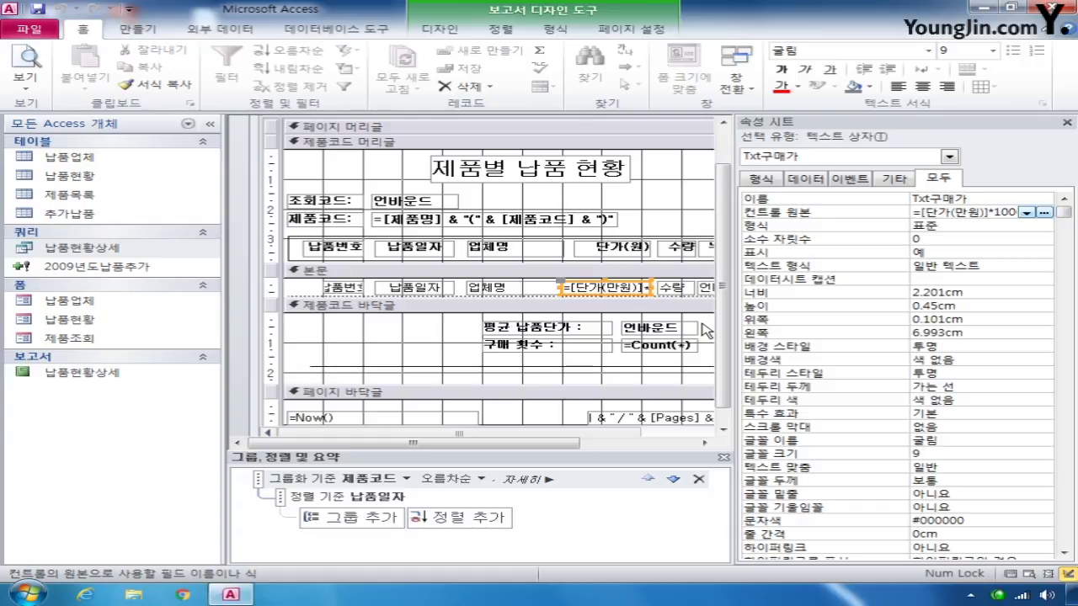
Bind the Txt누적수량 text box to the 수량 field and set its running sum (누적 합계) to 그룹
{"action": "left_click", "coordinate": [949, 157]}
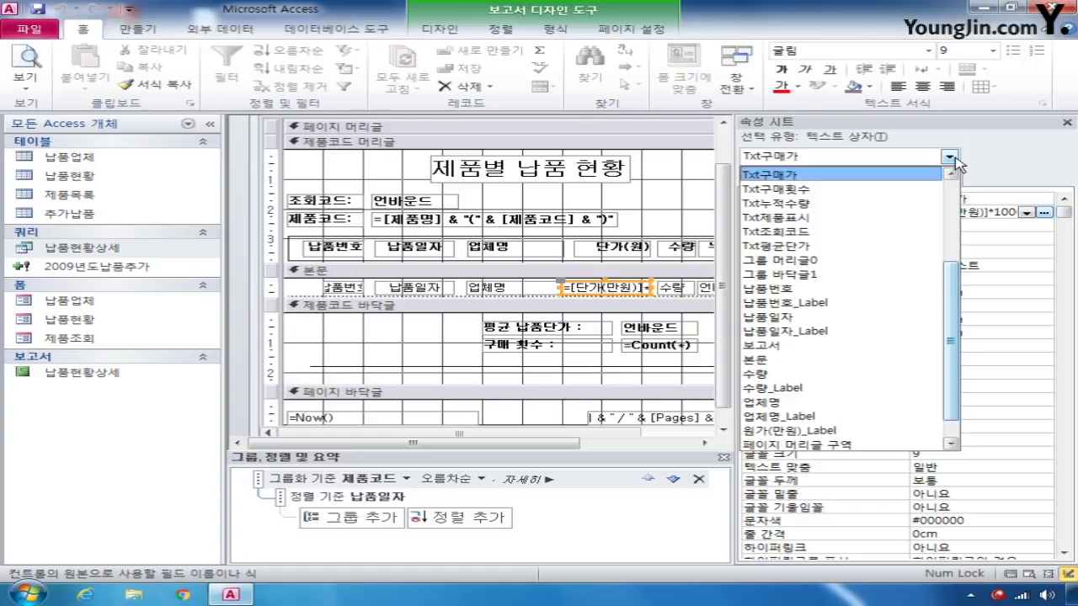
{"action": "left_click", "coordinate": [893, 205]}
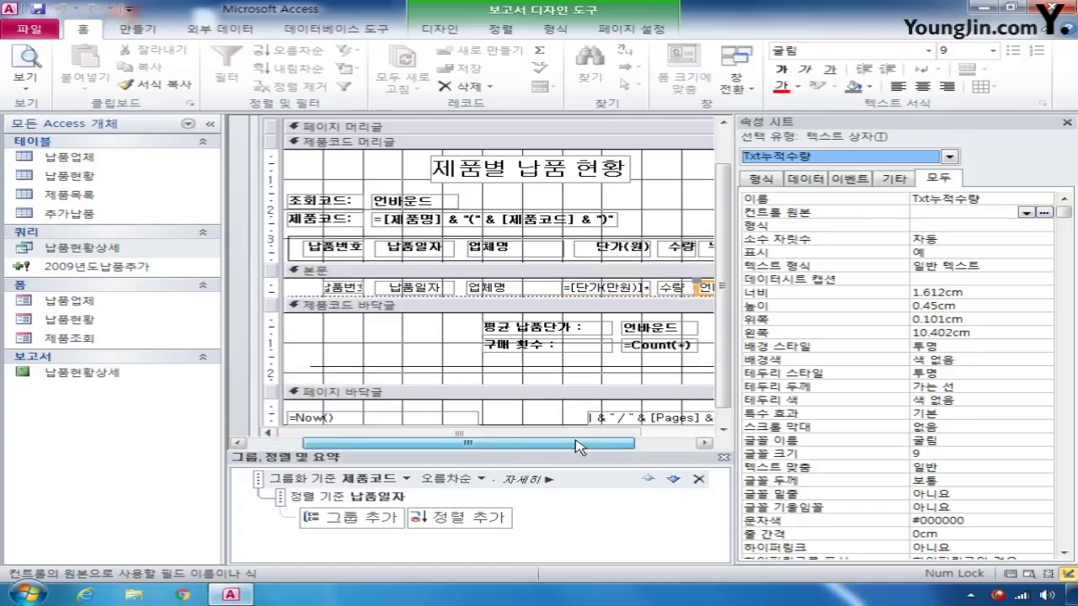
{"action": "left_click_drag", "start_coordinate": [583, 441], "coordinate": [642, 434]}
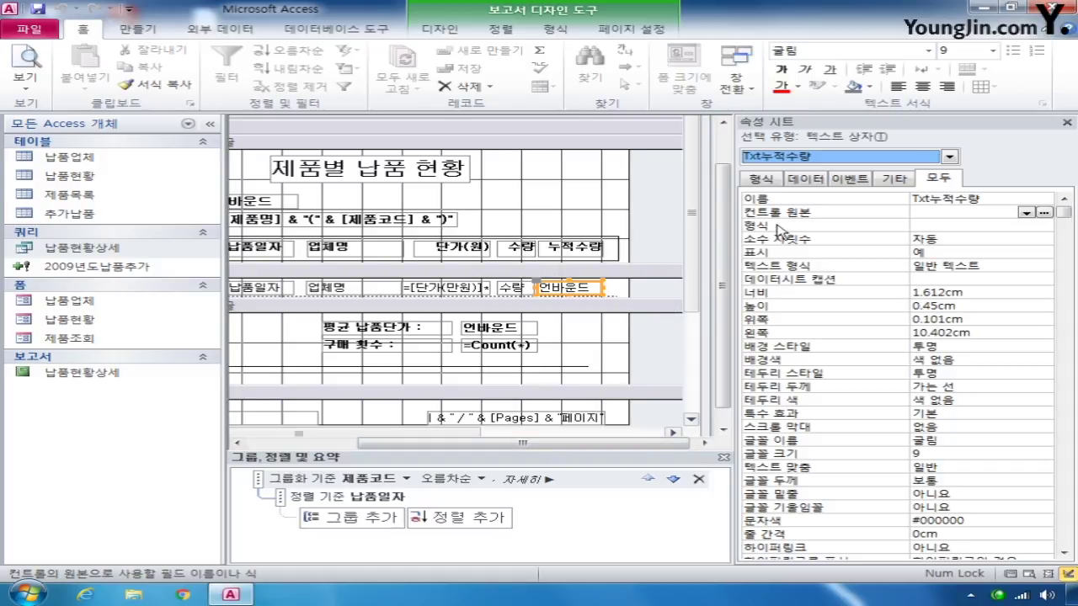
{"action": "left_click", "coordinate": [807, 179]}
{"action": "left_click", "coordinate": [1043, 199]}
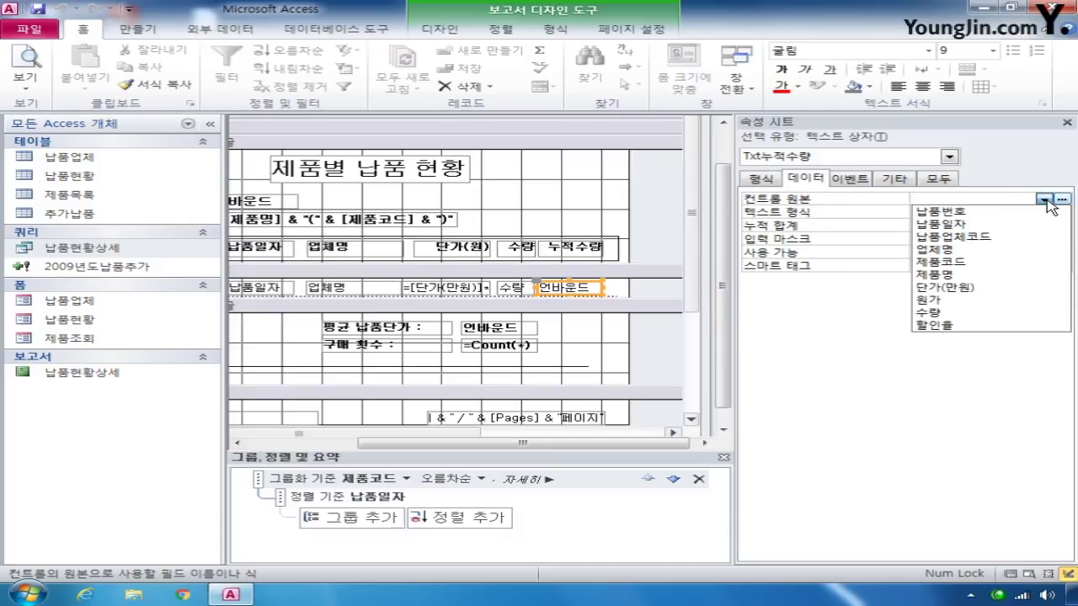
{"action": "left_click", "coordinate": [968, 311]}
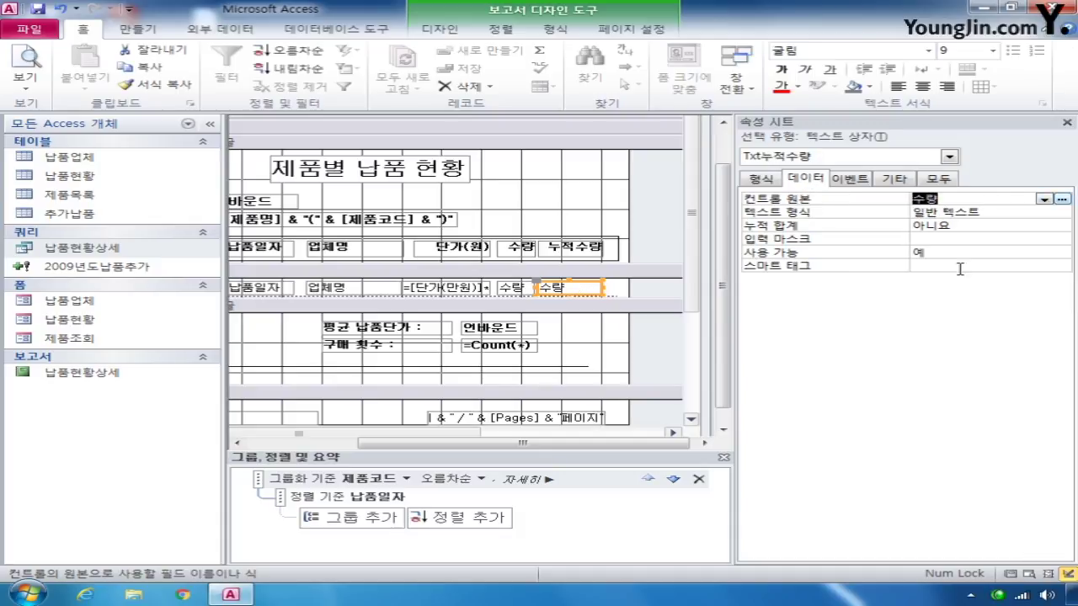
{"action": "left_click", "coordinate": [1032, 227]}
{"action": "left_click", "coordinate": [1061, 226]}
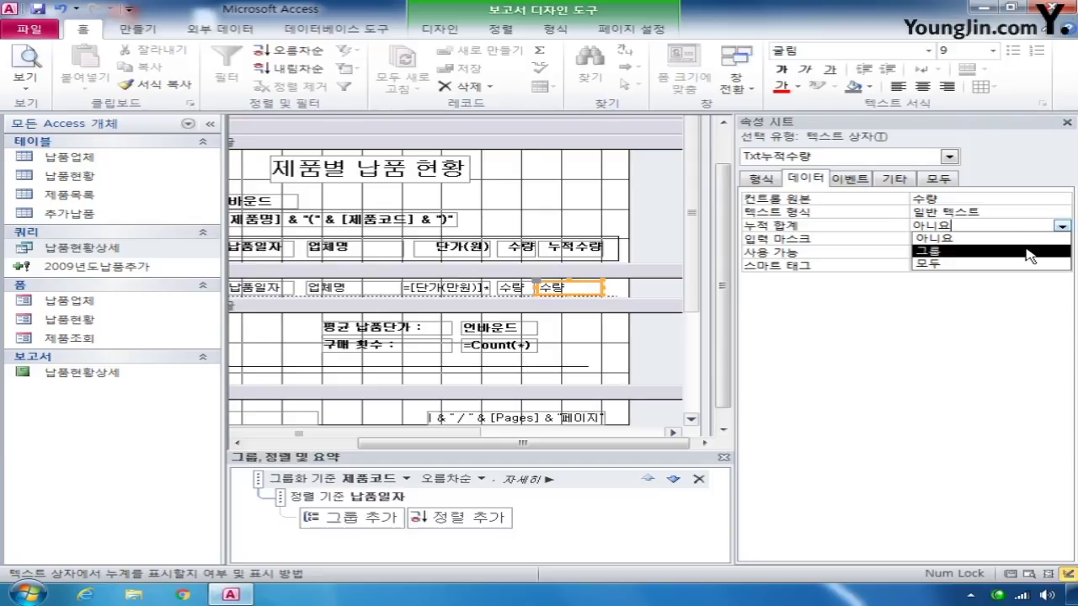
{"action": "left_click", "coordinate": [1031, 252]}
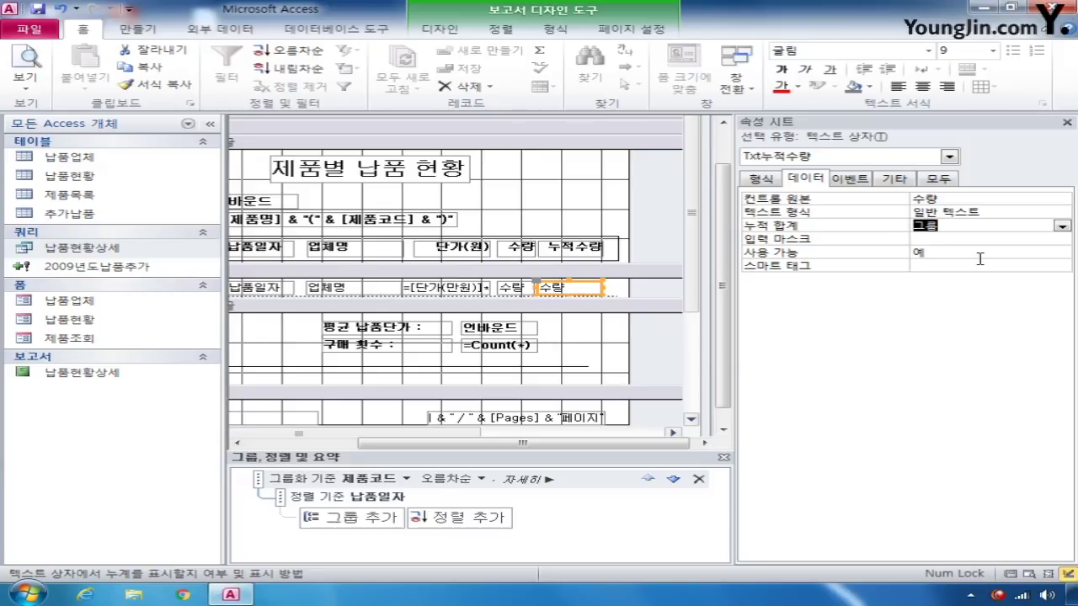
Set the control source of the Txt평균단가 text box in the group footer to =avg([단가(만원)])*10000
{"action": "left_click", "coordinate": [949, 159]}
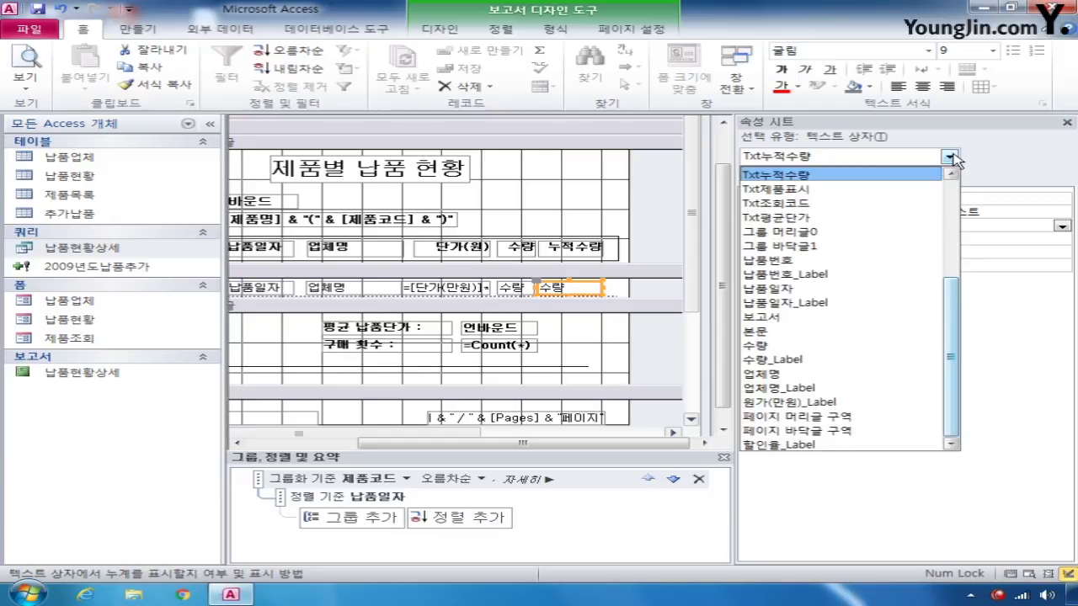
{"action": "left_click", "coordinate": [868, 218]}
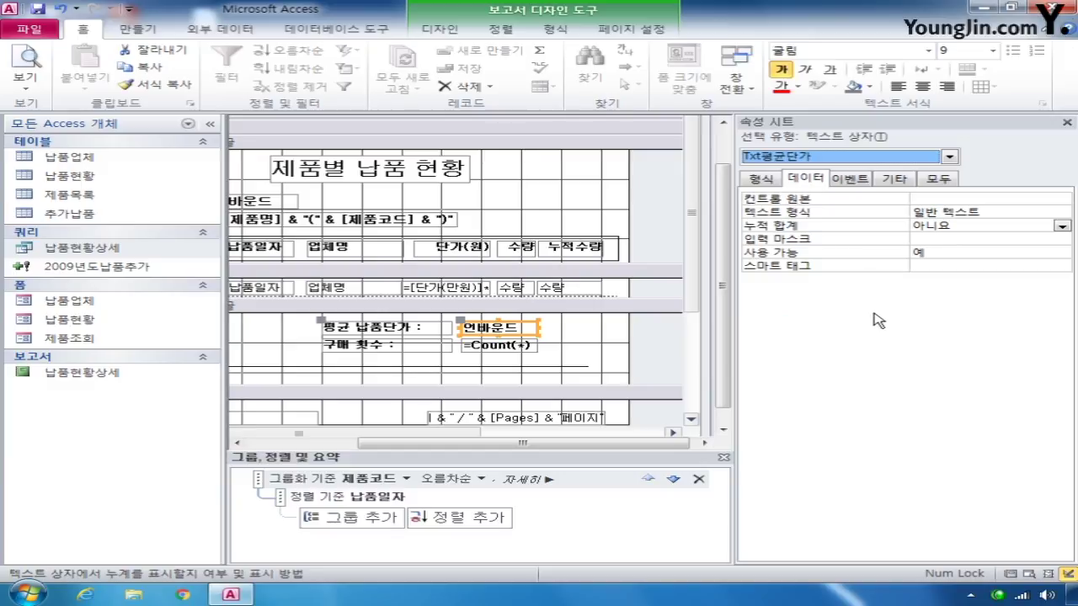
{"action": "left_click", "coordinate": [928, 201]}
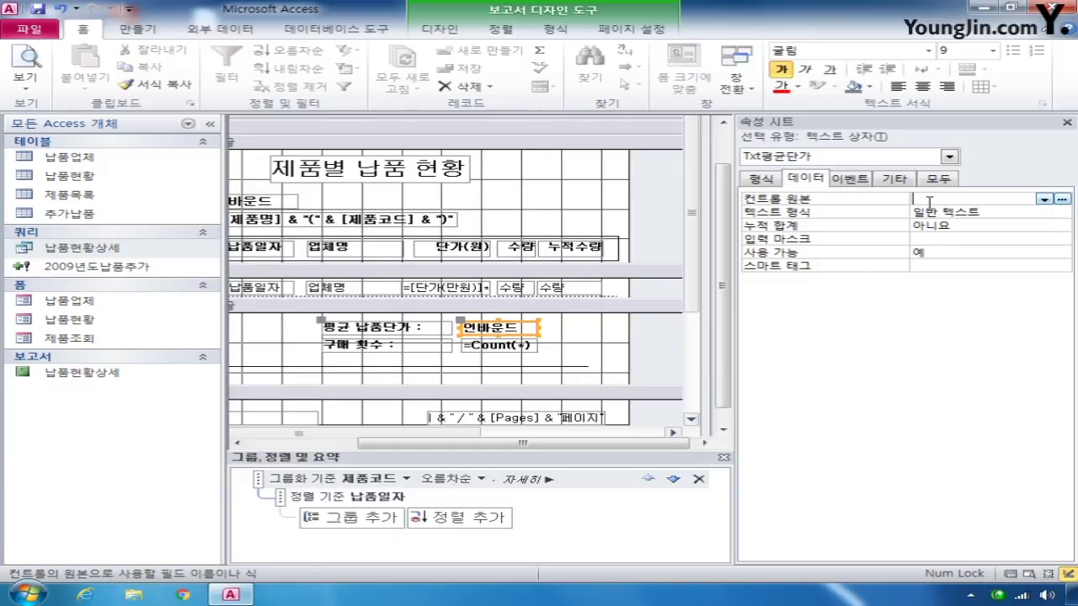
{"action": "right_click", "coordinate": [928, 202]}
{"action": "left_click", "coordinate": [958, 232]}
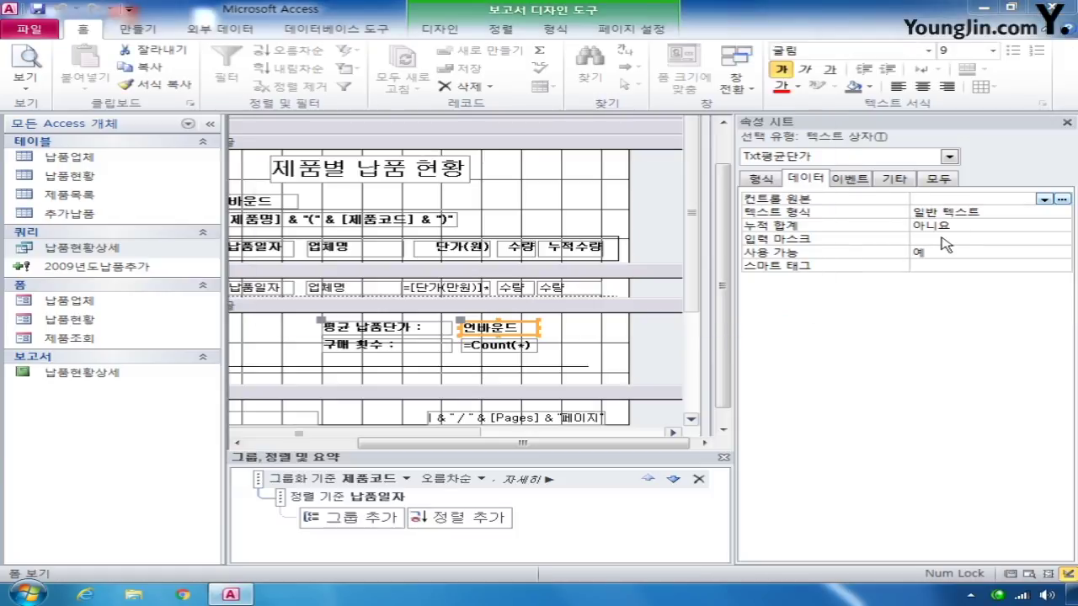
{"action": "type", "text": "="}
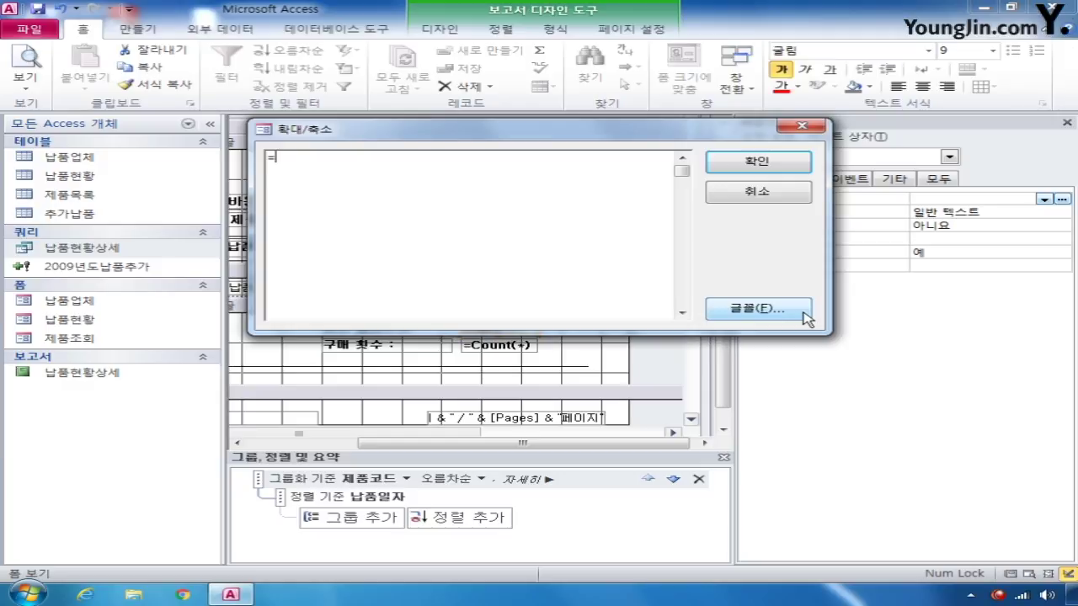
{"action": "type", "text": "avg"}
{"action": "type", "text": "(["}
{"action": "type", "text": "*10000"}
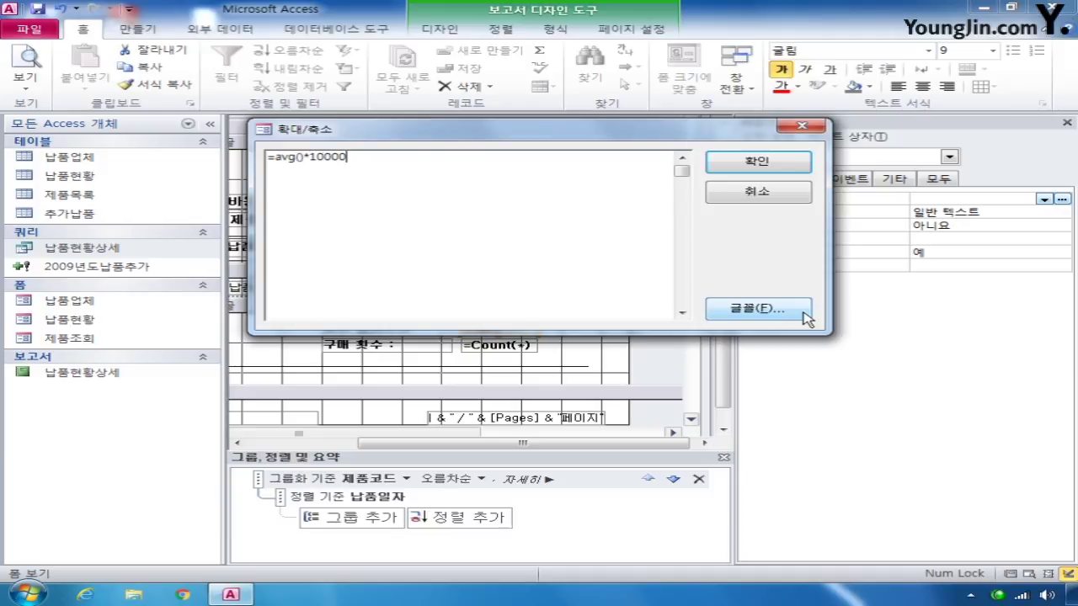
{"action": "key", "text": "Left"}
{"action": "key", "text": "Left"}
{"action": "key", "text": "Left"}
{"action": "key", "text": "Left"}
{"action": "type", "text": "[]단가단"}
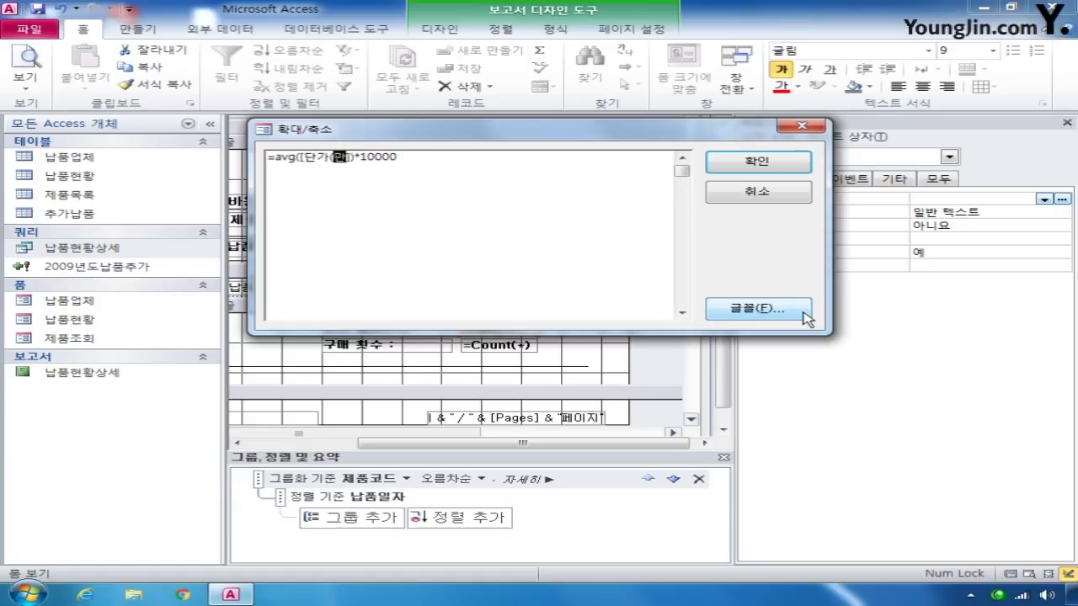
{"action": "type", "text": "원)"}
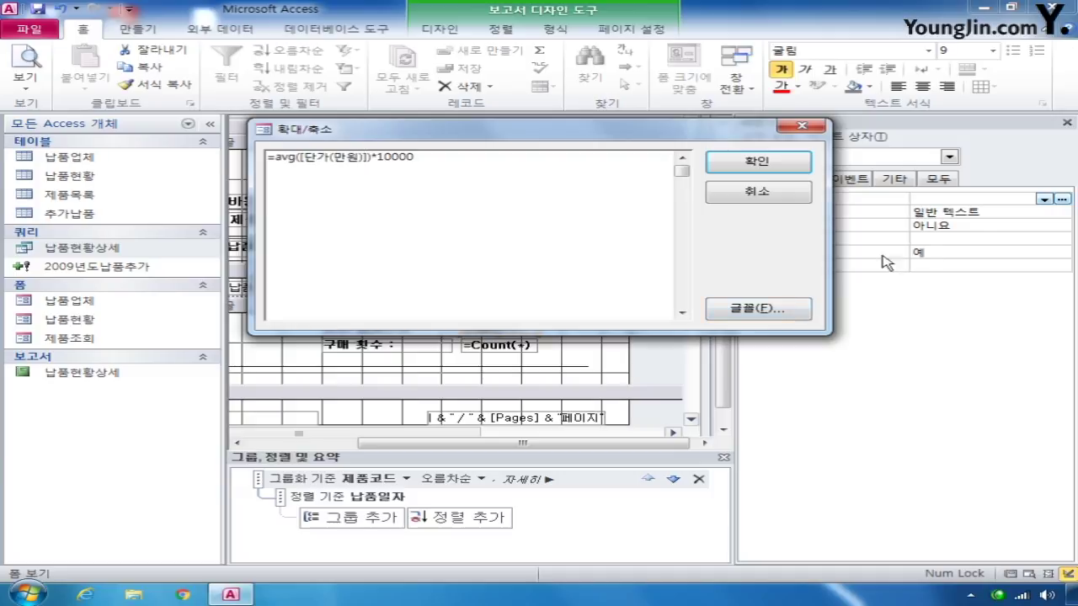
{"action": "left_click", "coordinate": [723, 160]}
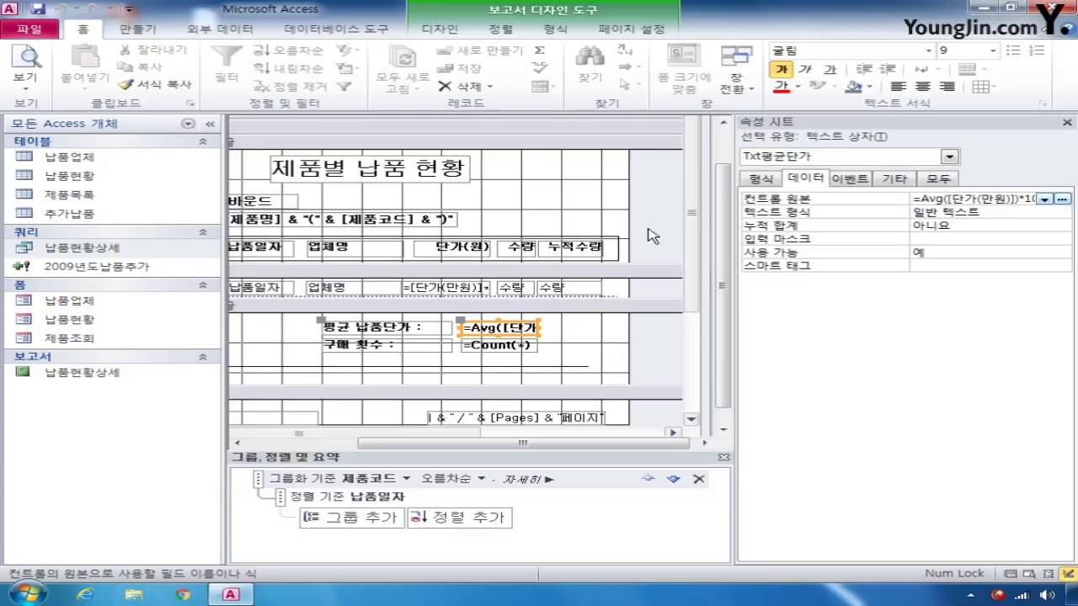
Close the 납품현황상세 report and save its design changes
{"action": "left_click", "coordinate": [210, 124]}
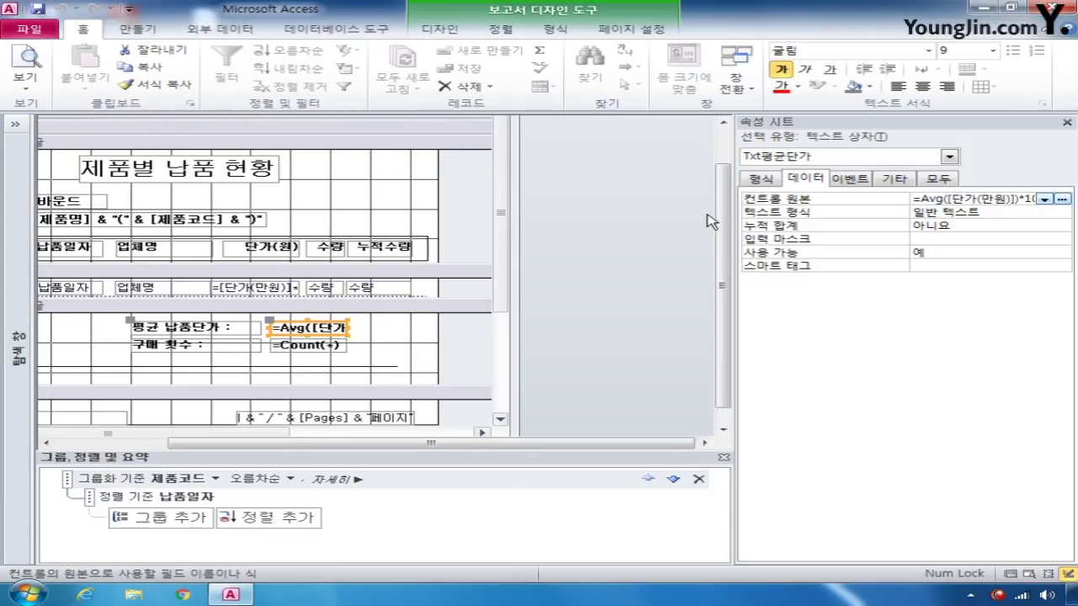
{"action": "left_click", "coordinate": [721, 151]}
{"action": "key", "text": "ctrl+F4"}
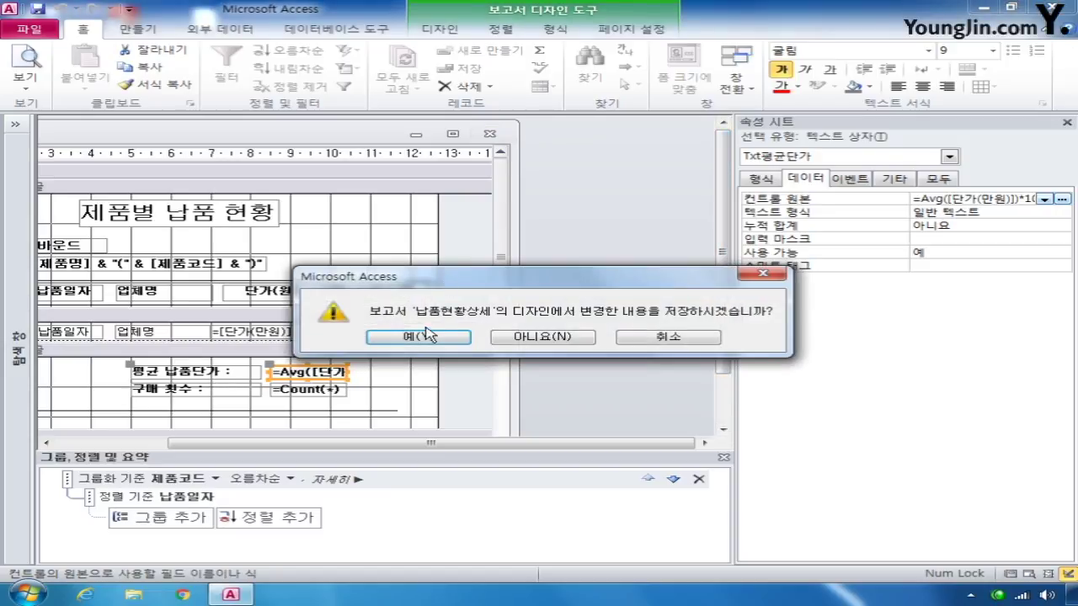
{"action": "left_click", "coordinate": [433, 336]}
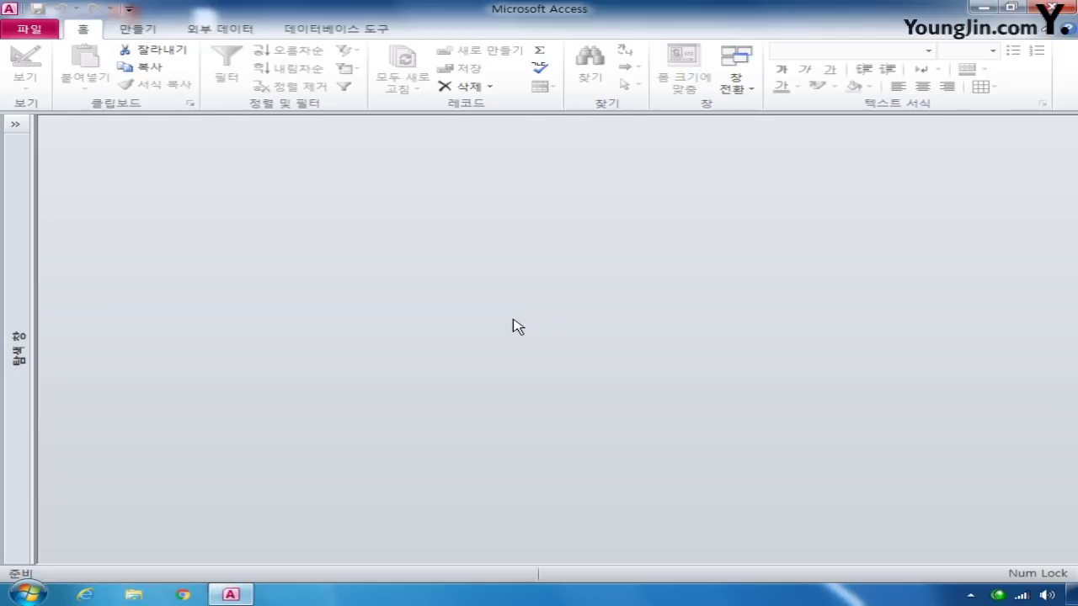
Show the list of database objects again and open the 제품조회 form in design view
{"action": "left_click", "coordinate": [15, 124]}
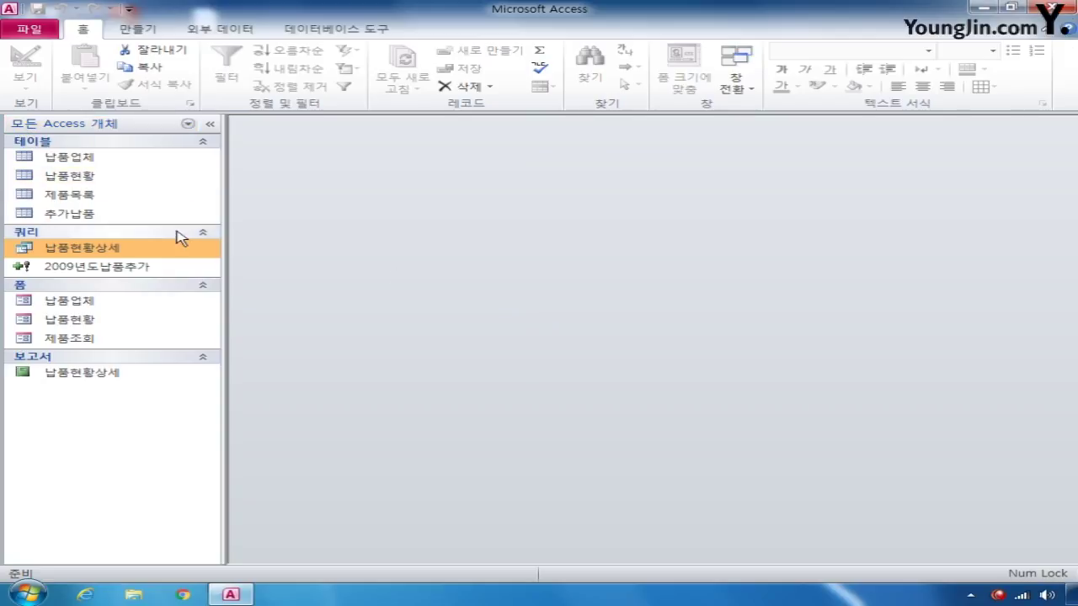
{"action": "right_click", "coordinate": [82, 339]}
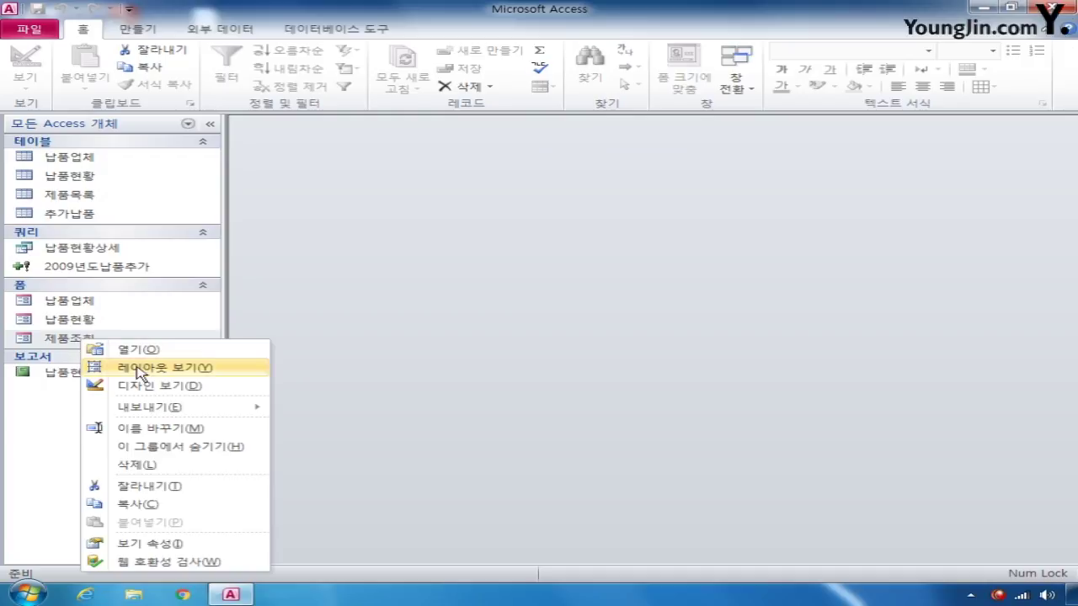
{"action": "left_click", "coordinate": [156, 386]}
{"action": "left_click_drag", "start_coordinate": [445, 160], "coordinate": [462, 145]}
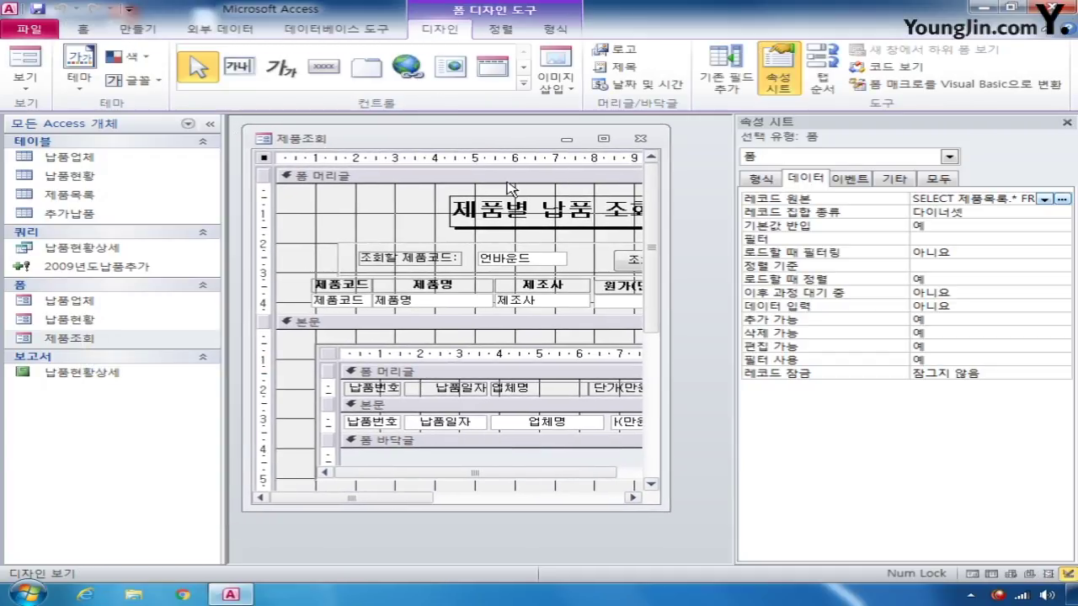
Assign an event procedure to the On Click event of the Cmd조회 button and open its code
{"action": "left_click", "coordinate": [623, 264]}
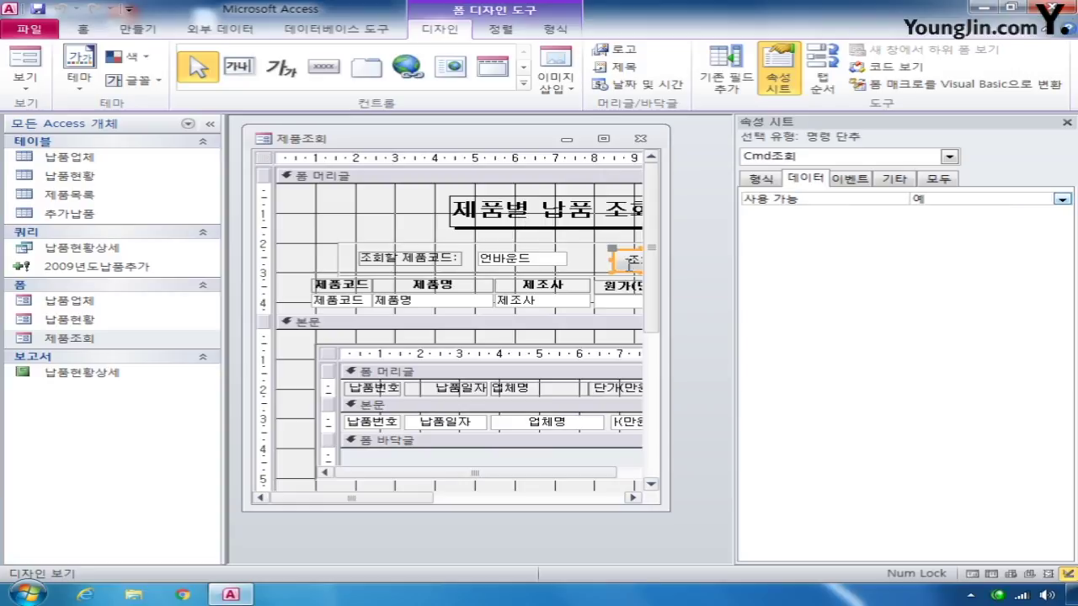
{"action": "left_click", "coordinate": [852, 180]}
{"action": "left_click", "coordinate": [1044, 200]}
{"action": "left_click", "coordinate": [974, 211]}
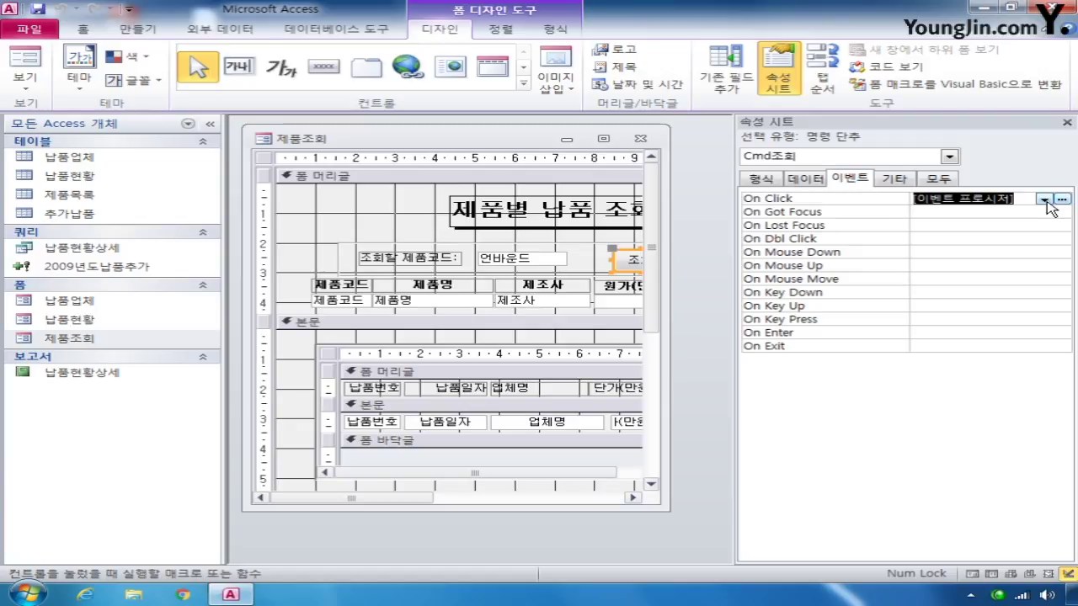
{"action": "left_click", "coordinate": [1062, 199]}
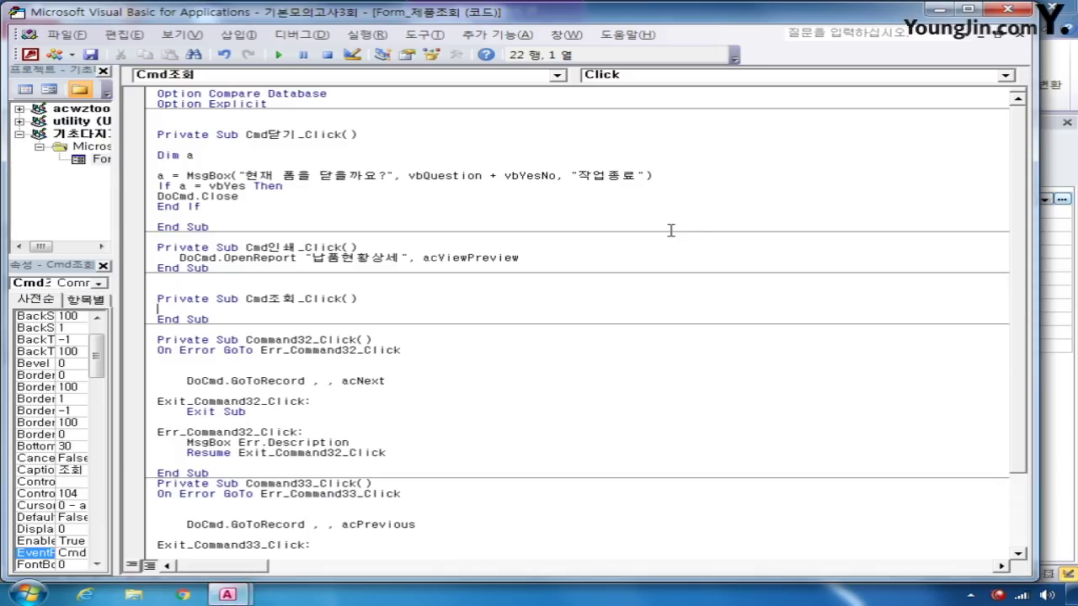
Begin a filter statement in the Cmd조회_Click procedure that reads me.Filter = 제품코드 = Txt조회코드
{"action": "key", "text": "Return"}
{"action": "key", "text": "Return"}
{"action": "key", "text": "Up"}
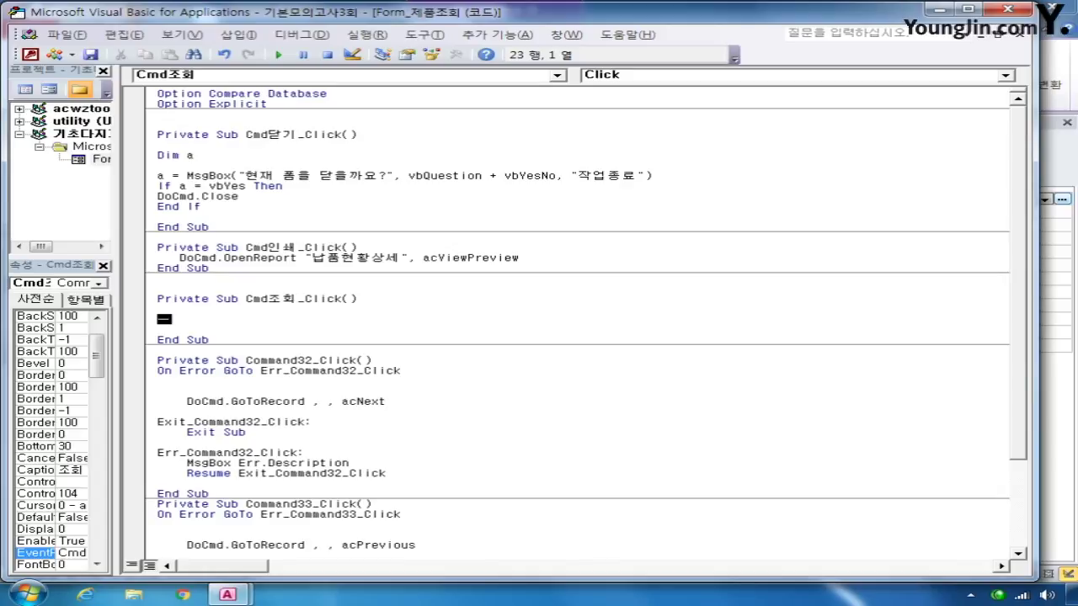
{"action": "type", "text": "me.filter"}
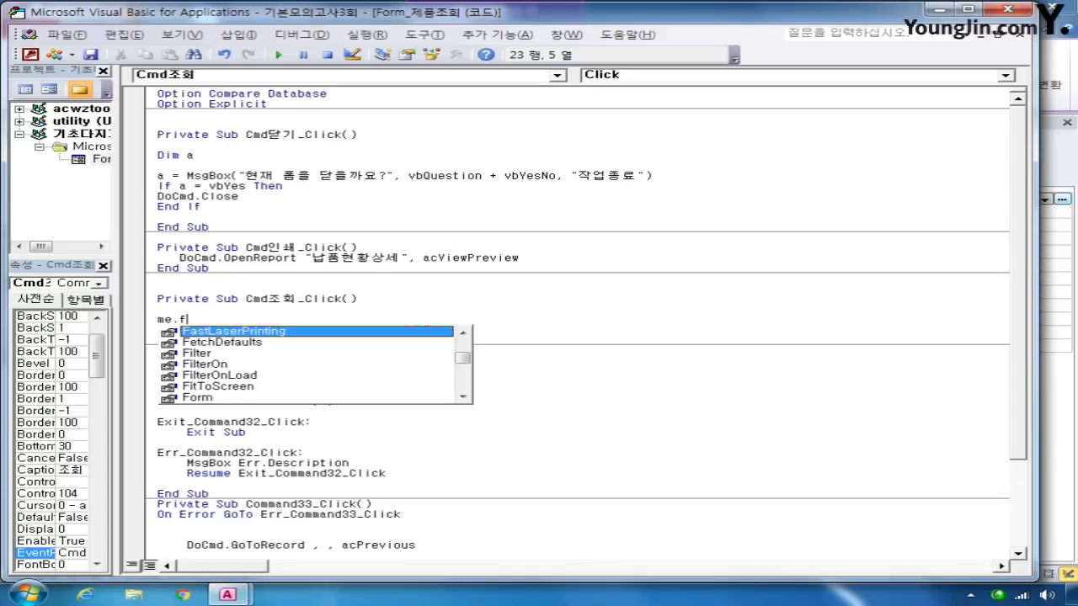
{"action": "type", "text": "= "}
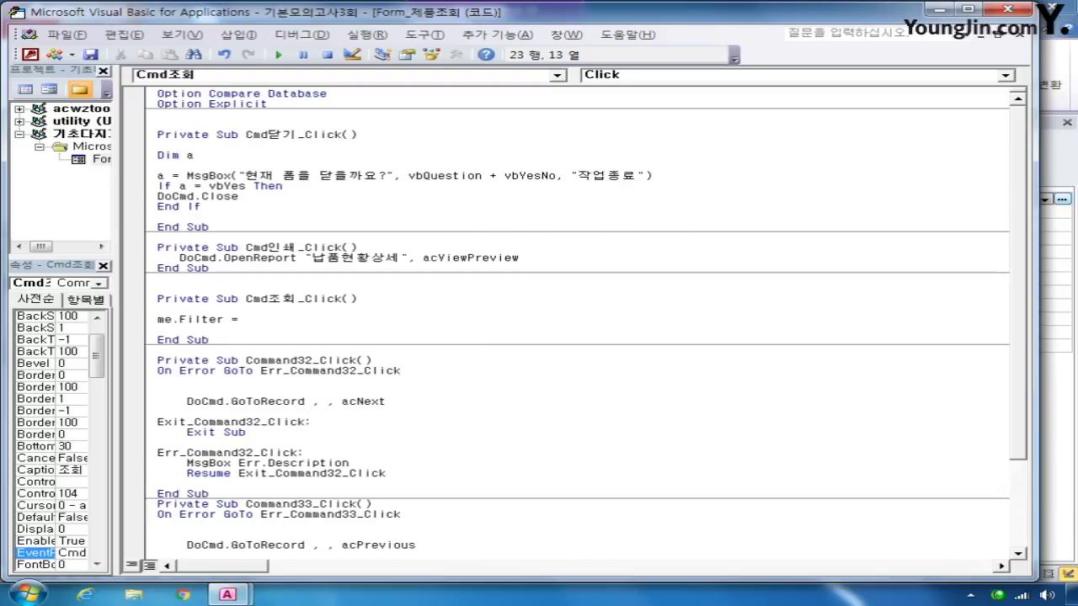
{"action": "type", "text": "제품코드 = Txt조회코드"}
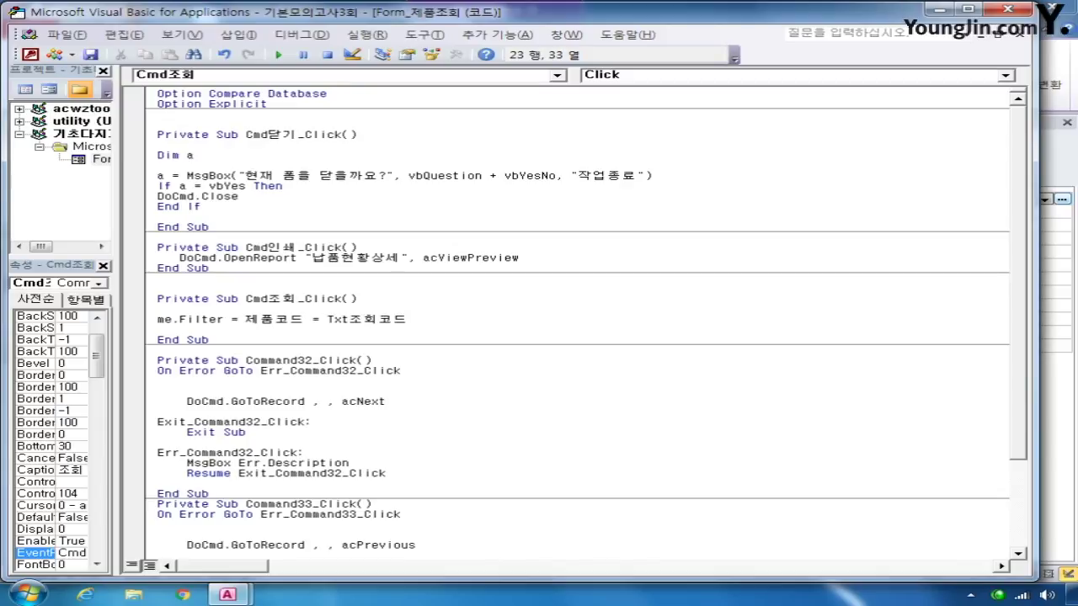
Add a single quotation mark before and after Txt조회코드 in the filter statement
{"action": "key", "text": "Left"}
{"action": "key", "text": "Left"}
{"action": "key", "text": "Left"}
{"action": "key", "text": "Left"}
{"action": "key", "text": "Left"}
{"action": "key", "text": "Left"}
{"action": "key", "text": "Left"}
{"action": "type", "text": "'"}
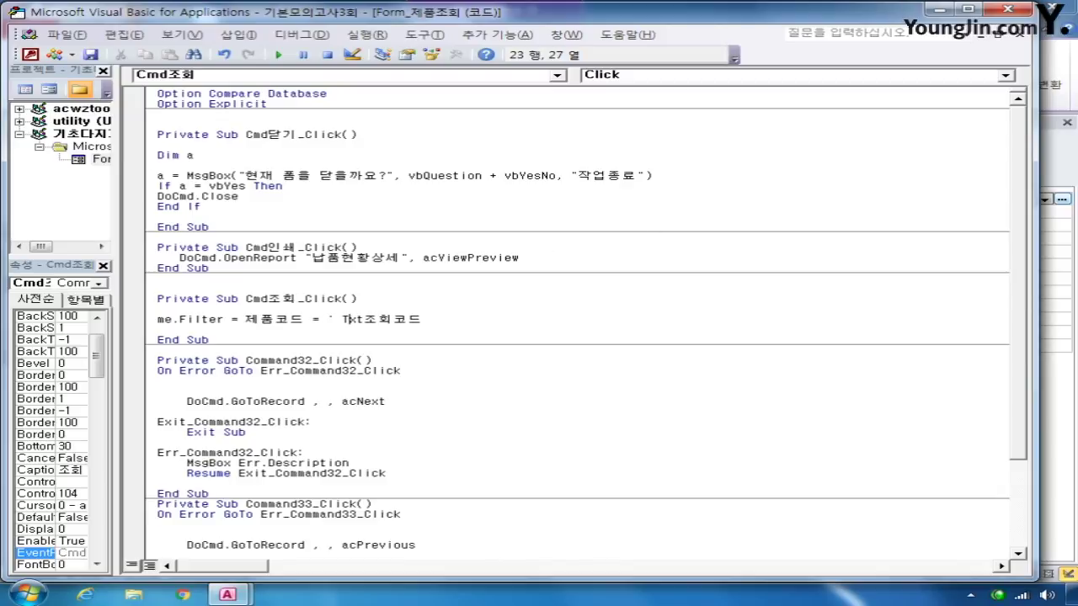
{"action": "key", "text": "End"}
{"action": "type", "text": "'"}
Enclose the 제품코드 = ' part and the closing single quote of the filter statement in double quotation marks
{"action": "left_click", "coordinate": [329, 320]}
{"action": "left_click", "coordinate": [336, 321]}
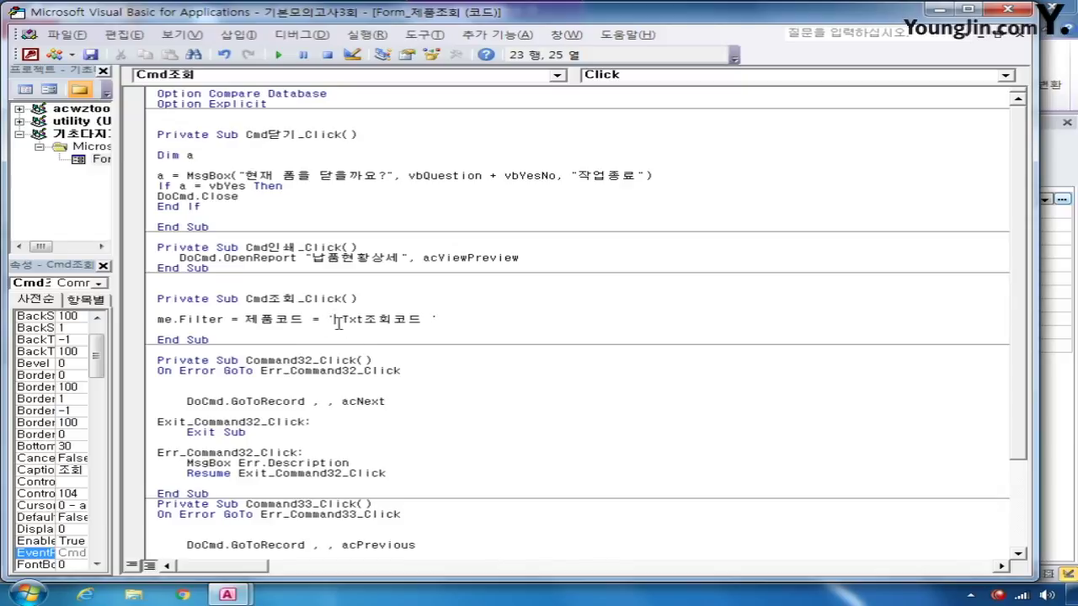
{"action": "type", "text": "\""}
{"action": "left_click", "coordinate": [247, 319]}
{"action": "type", "text": "\""}
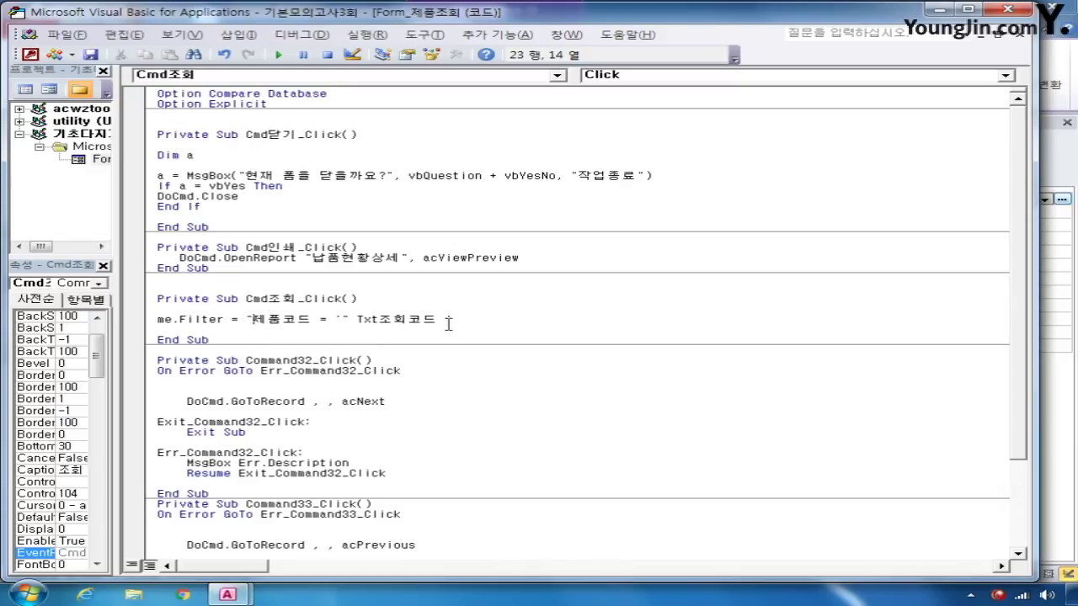
{"action": "left_click", "coordinate": [447, 320]}
{"action": "type", "text": "\""}
{"action": "key", "text": "End"}
{"action": "type", "text": "\""}
Join Txt조회코드 to the quoted strings on both sides with & operators in the filter statement
{"action": "left_click", "coordinate": [357, 320]}
{"action": "type", "text": "&"}
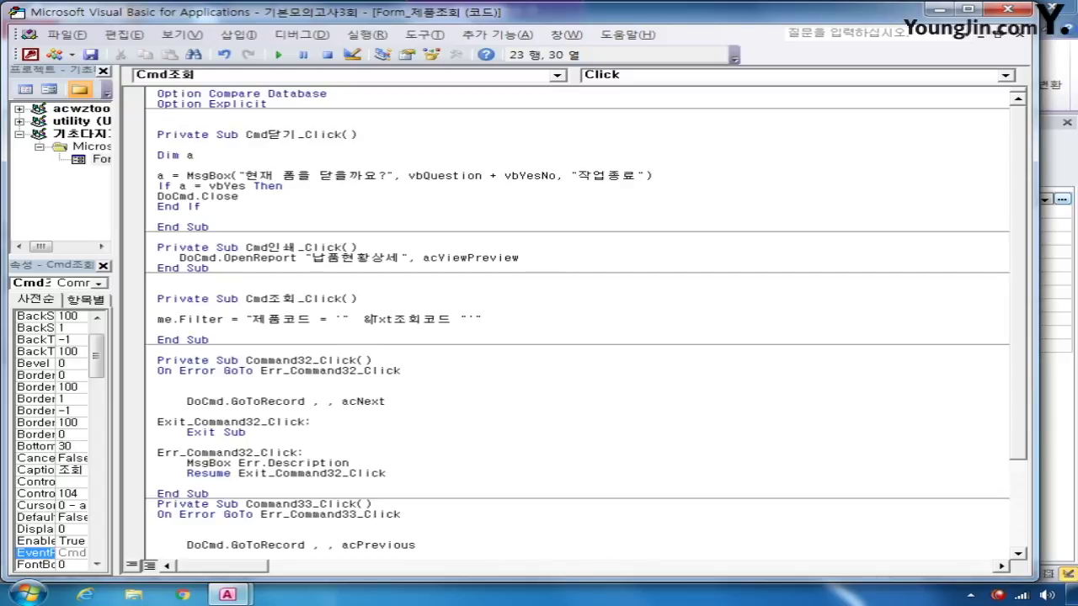
{"action": "key", "text": "Right"}
{"action": "key", "text": "Right"}
{"action": "key", "text": "Right"}
{"action": "key", "text": "Right"}
{"action": "key", "text": "Right"}
{"action": "key", "text": "Right"}
{"action": "key", "text": "Right"}
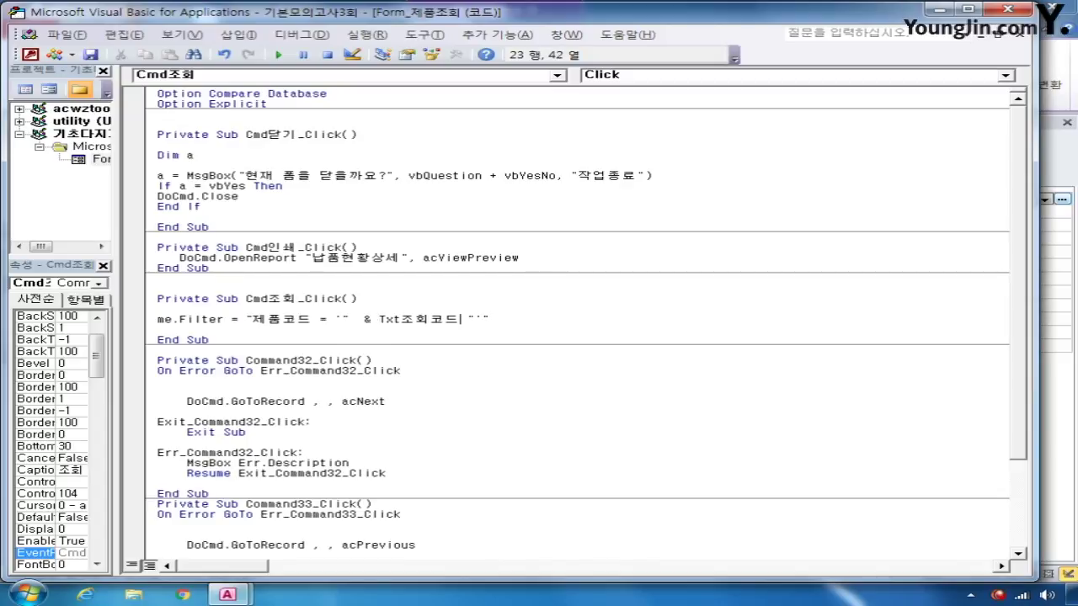
{"action": "type", "text": "&"}
Add the line Me.FilterOn = True below the filter statement and return to the form design
{"action": "left_click", "coordinate": [535, 322]}
{"action": "key", "text": "Return"}
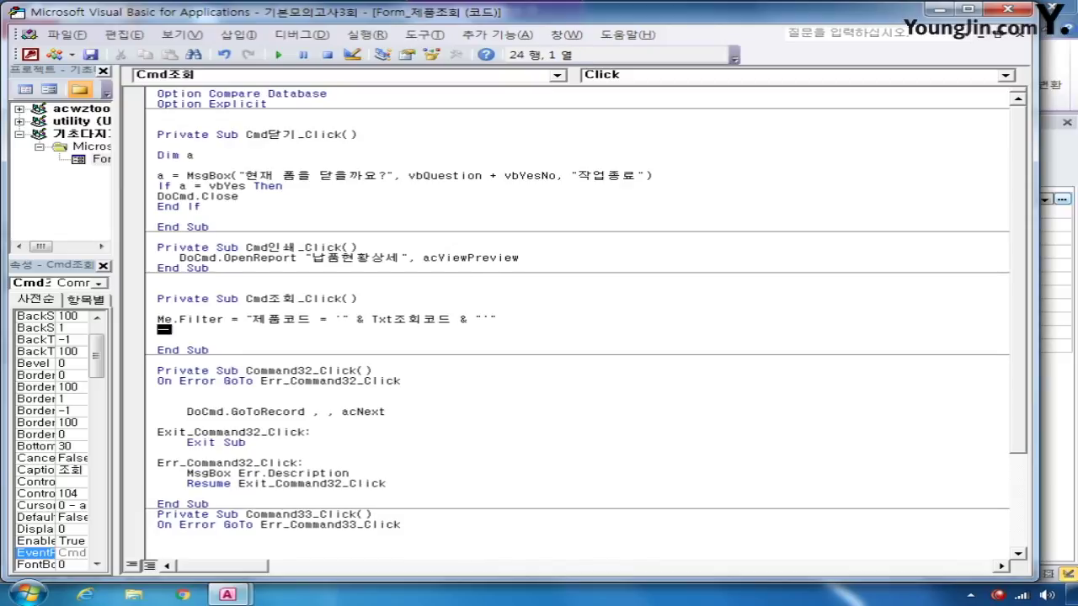
{"action": "type", "text": "me.f"}
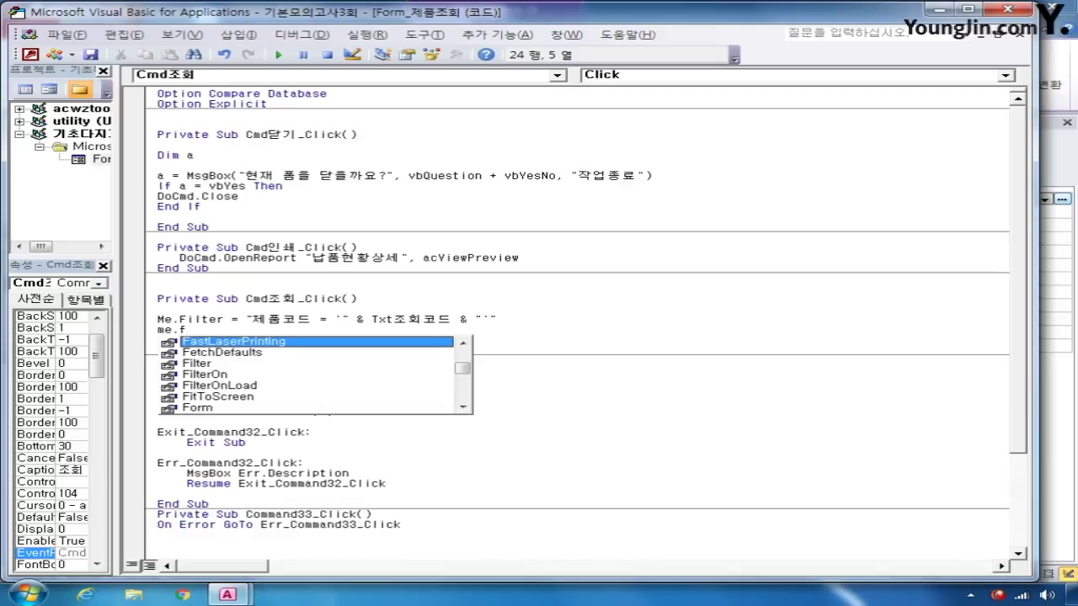
{"action": "type", "text": "ilte"}
{"action": "key", "text": "Down"}
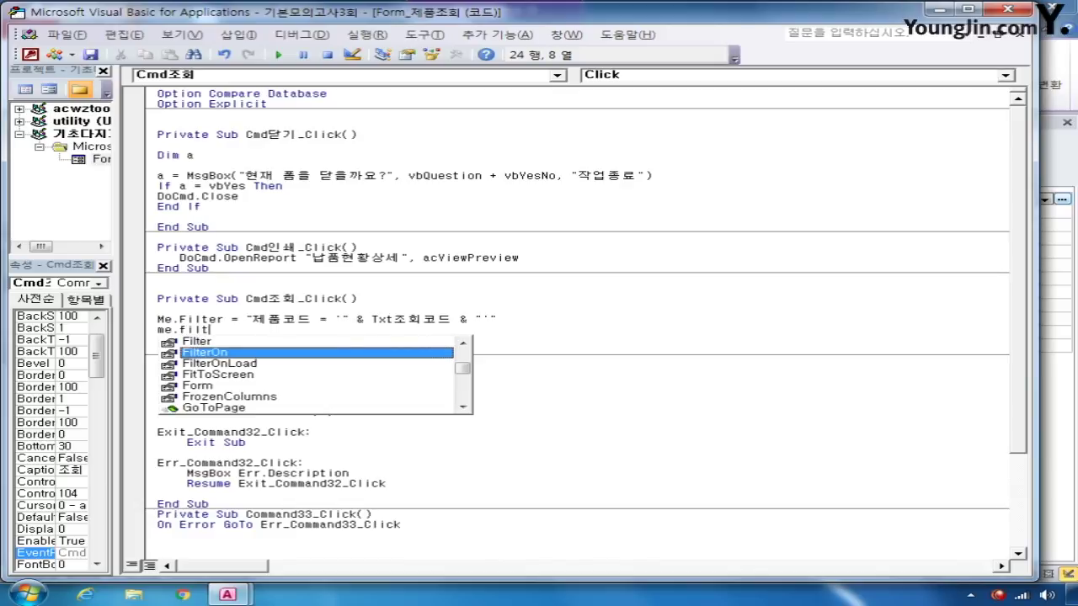
{"action": "key", "text": "Tab"}
{"action": "type", "text": "="}
{"action": "key", "text": "Down"}
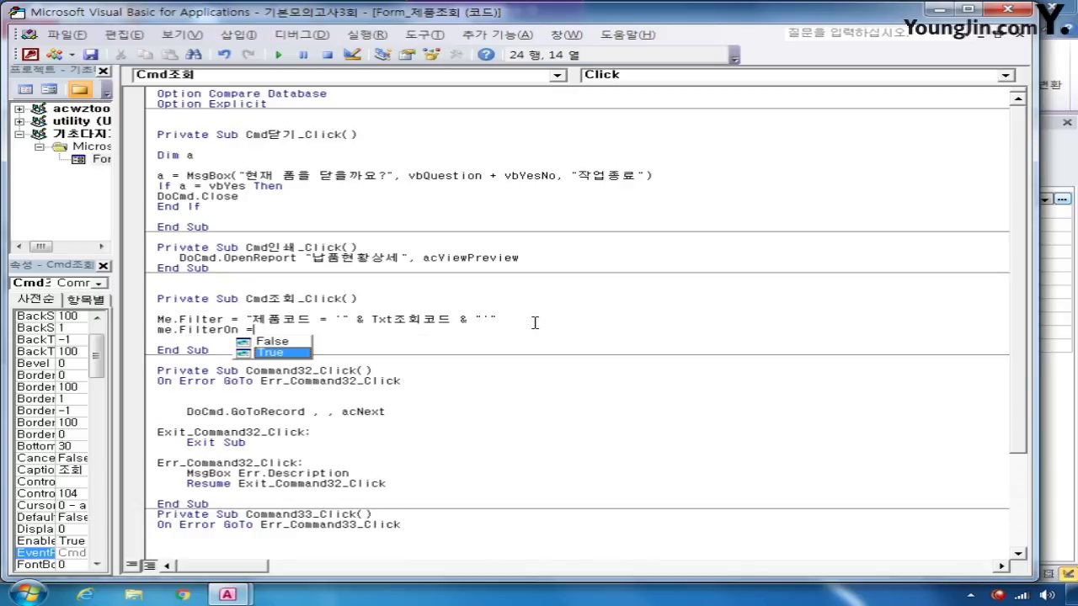
{"action": "key", "text": "Tab"}
{"action": "key", "text": "Down"}
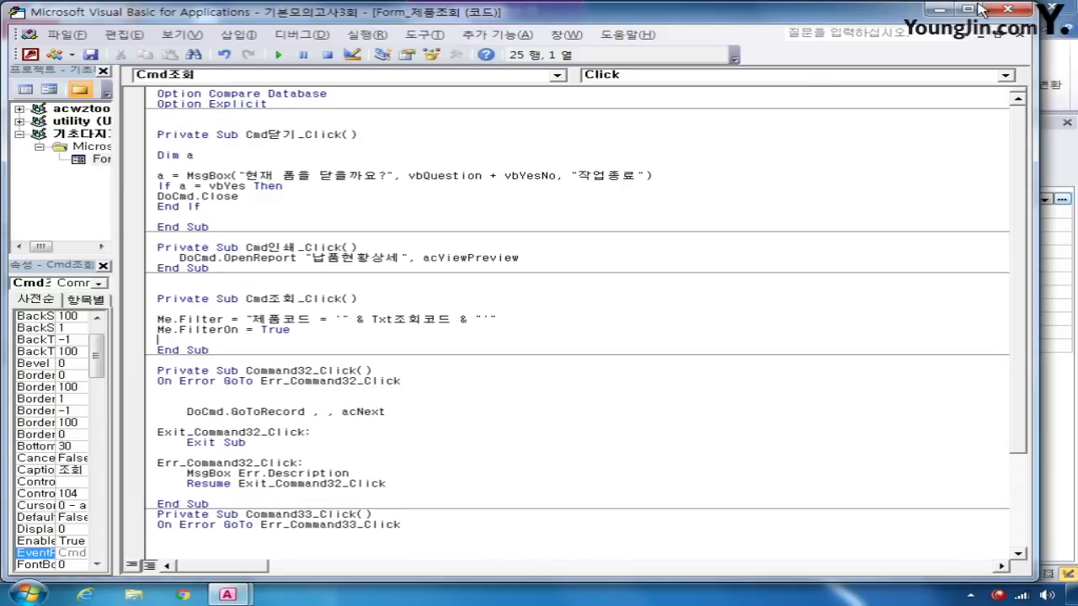
{"action": "key", "text": "alt+q"}
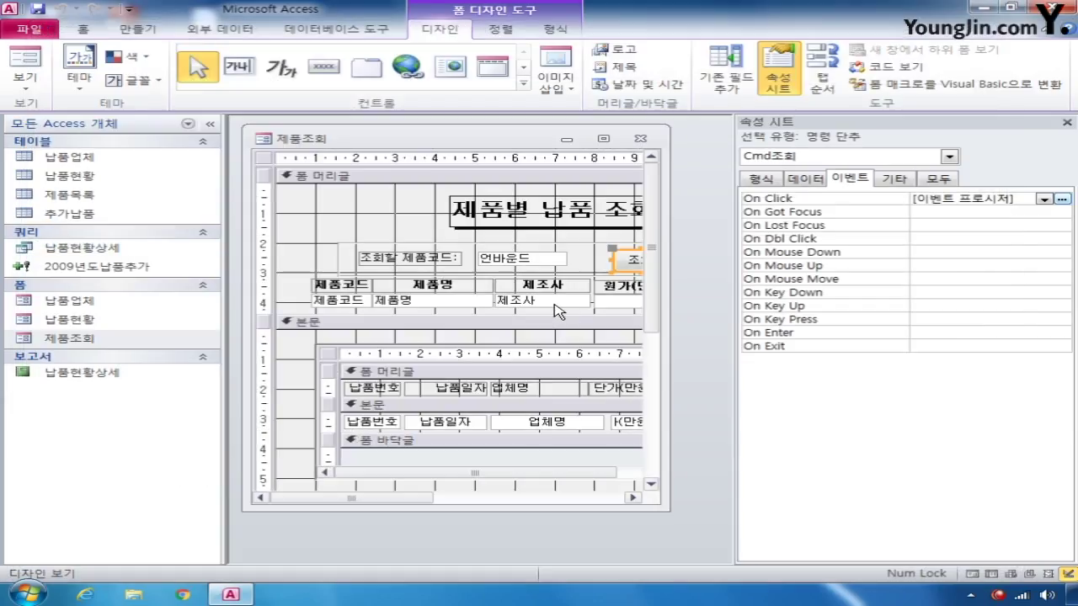
{"action": "left_click", "coordinate": [949, 157]}
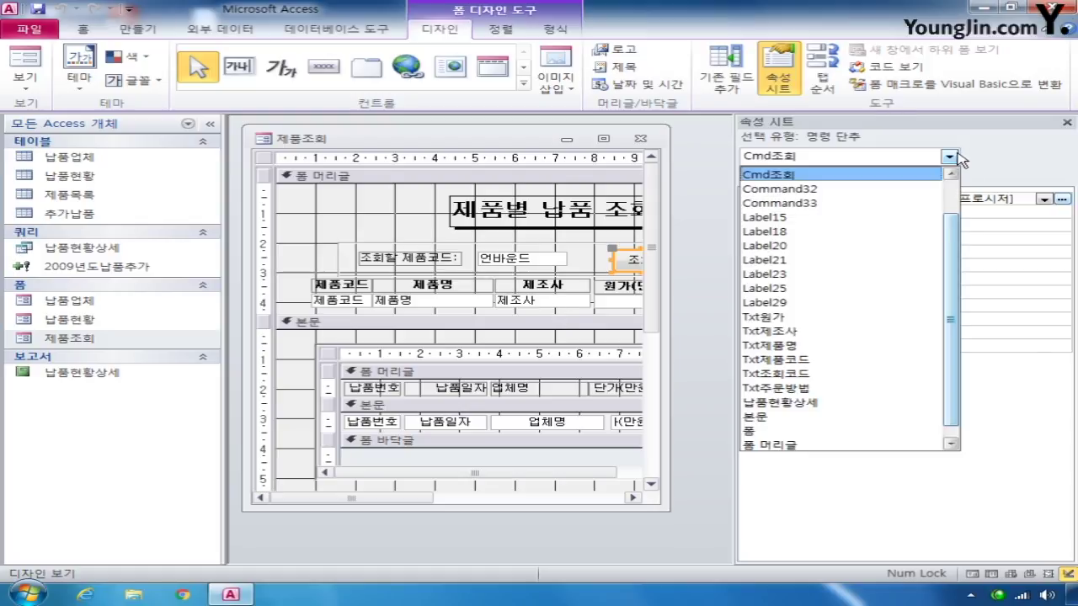
{"action": "left_click", "coordinate": [825, 373]}
{"action": "left_click", "coordinate": [813, 180]}
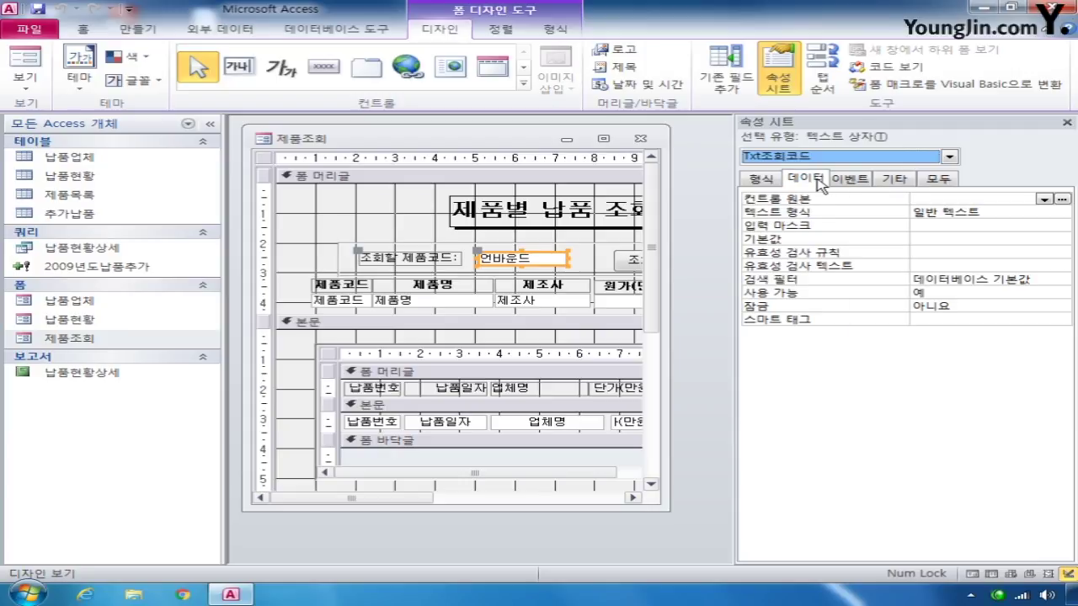
{"action": "left_click", "coordinate": [937, 201]}
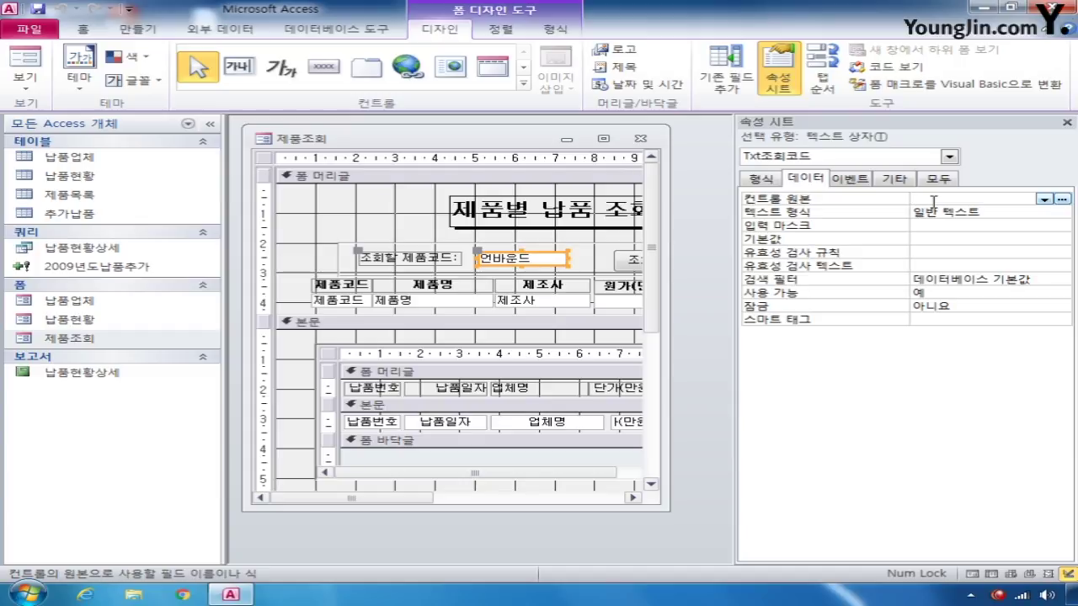
{"action": "left_click", "coordinate": [1062, 199]}
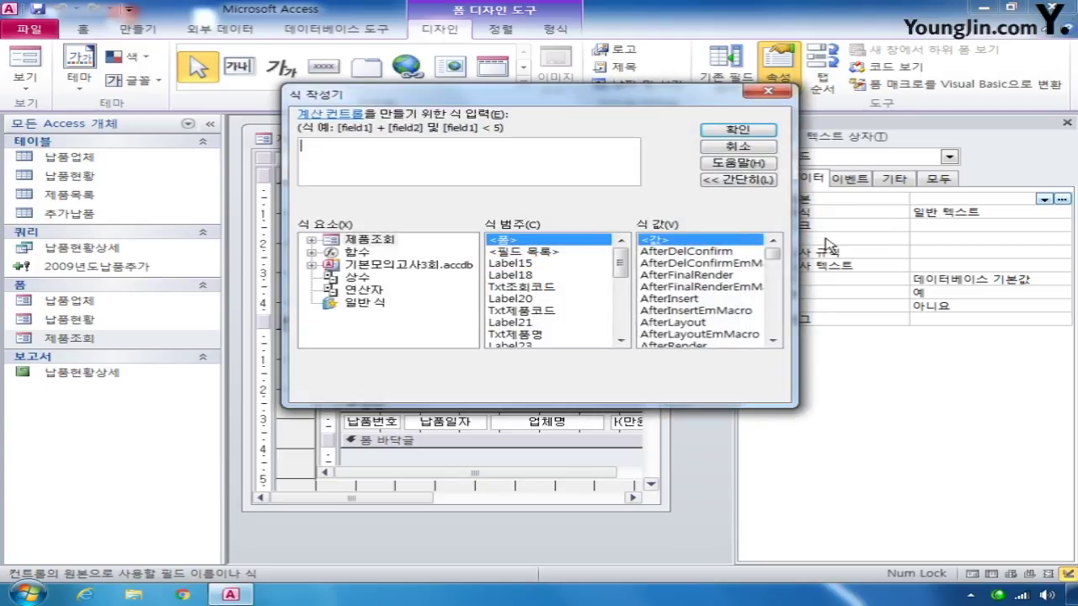
{"action": "left_click", "coordinate": [312, 265]}
{"action": "left_click", "coordinate": [331, 303]}
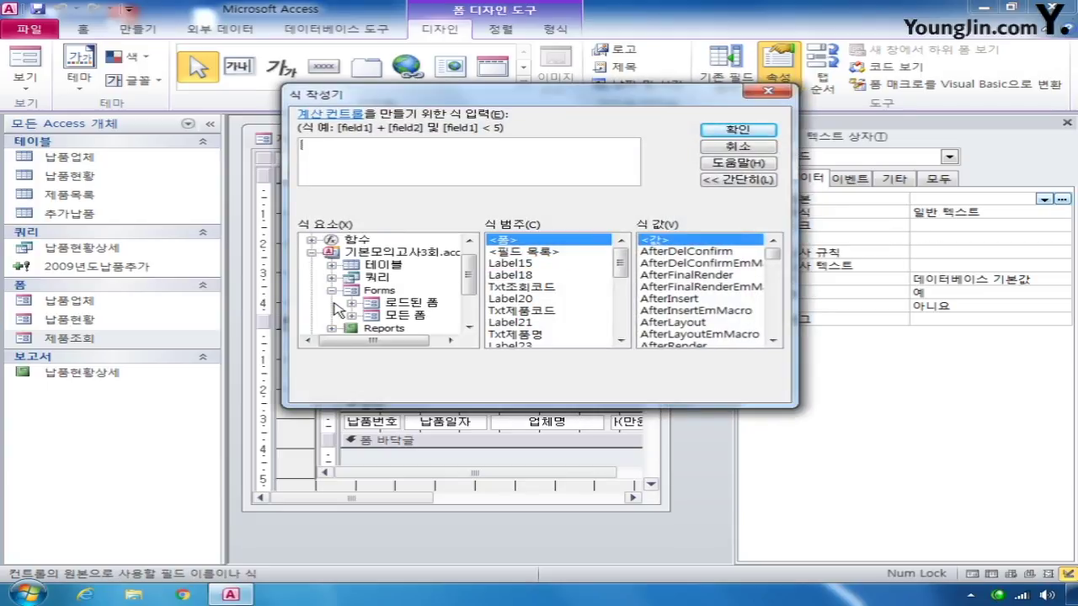
{"action": "left_click", "coordinate": [353, 315]}
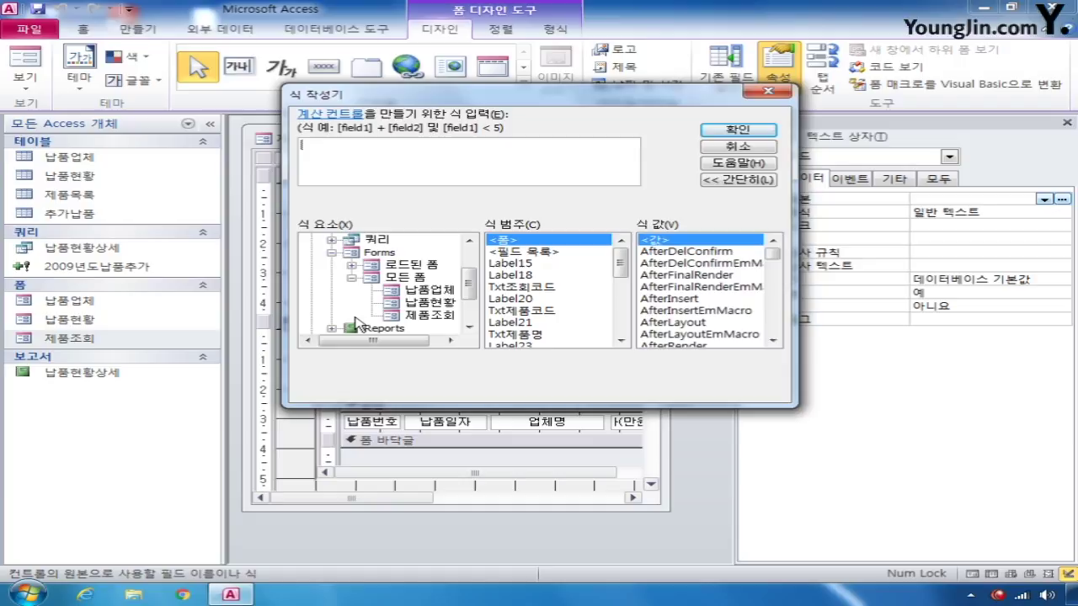
{"action": "left_click", "coordinate": [430, 315]}
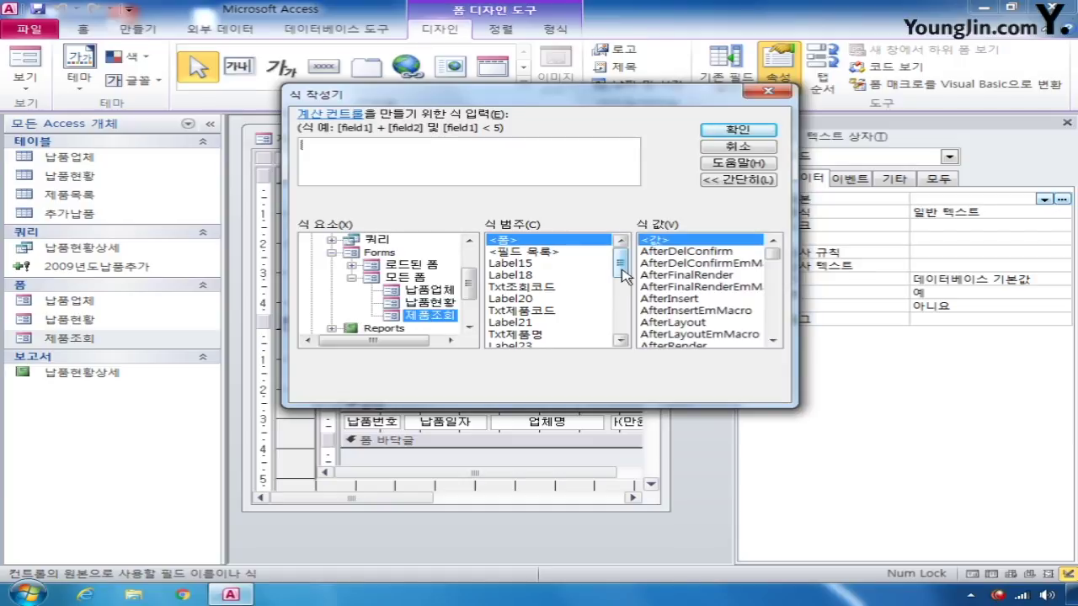
{"action": "double_click", "coordinate": [542, 287]}
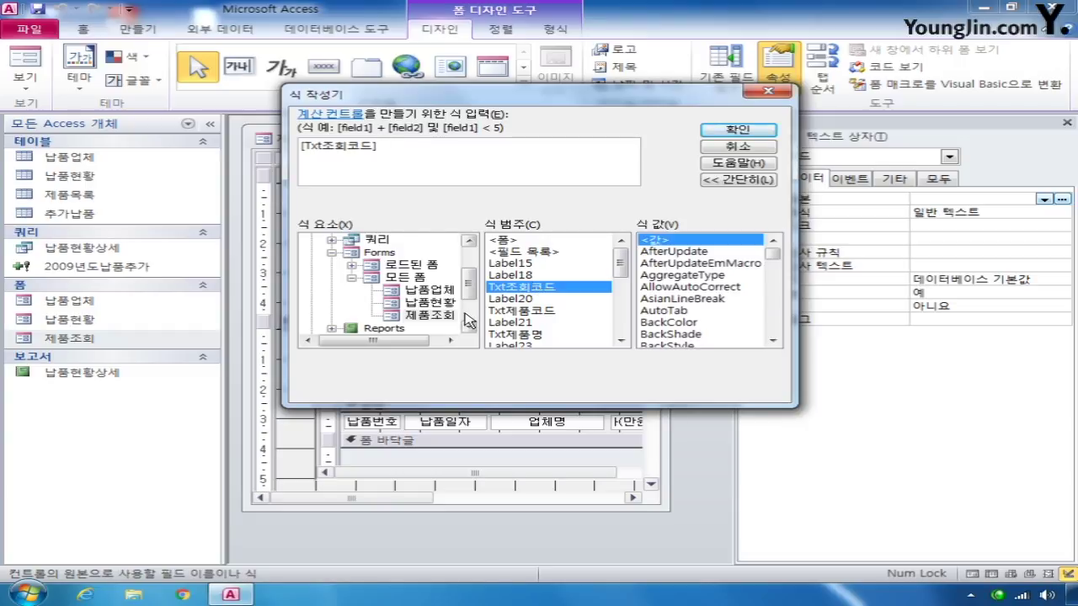
{"action": "left_click", "coordinate": [426, 319]}
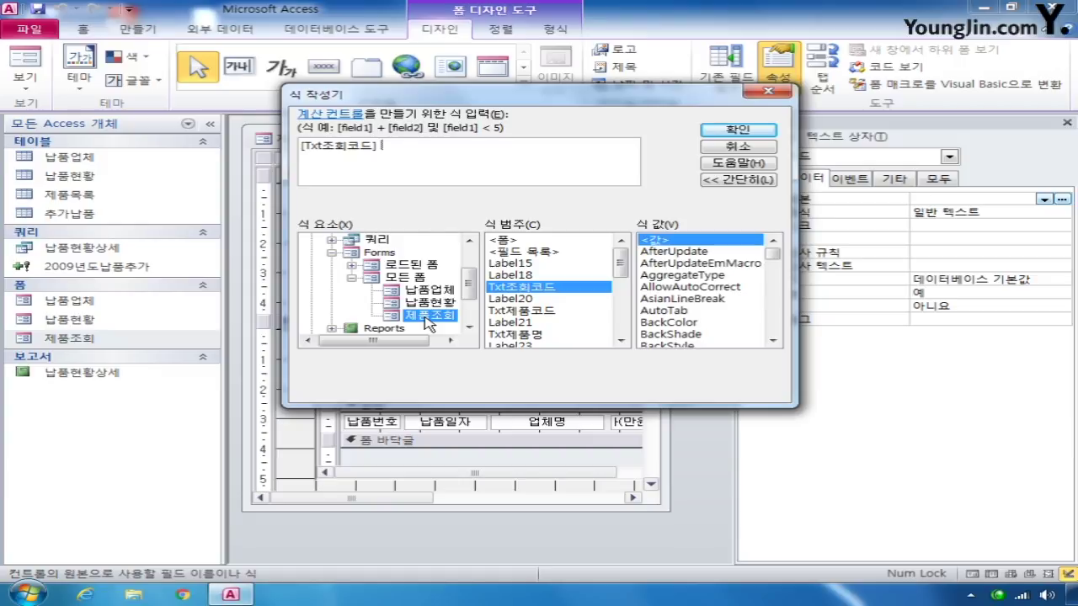
{"action": "double_click", "coordinate": [515, 288]}
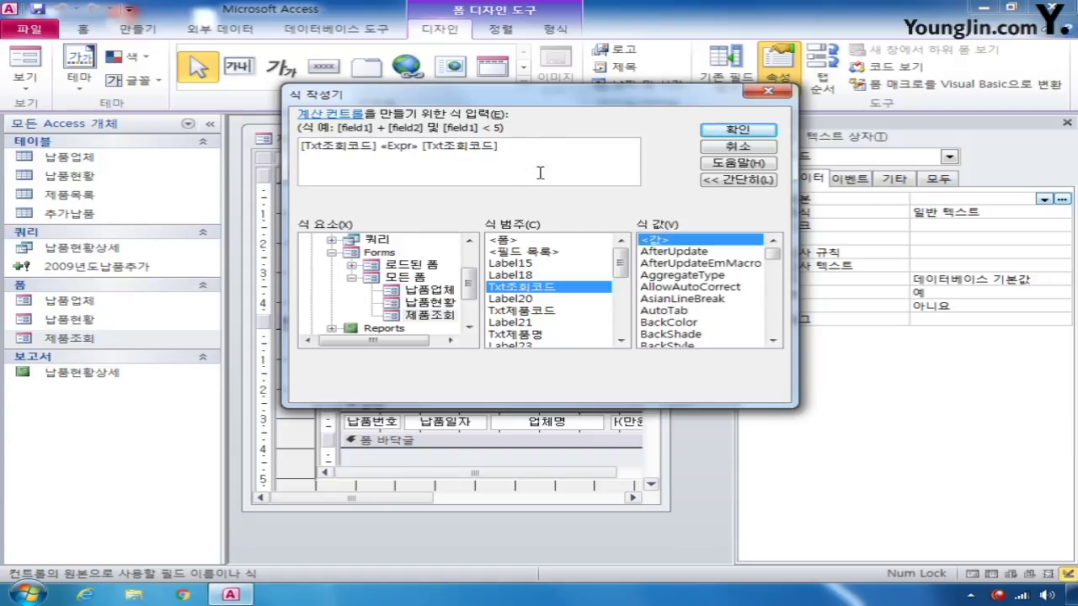
{"action": "left_click_drag", "start_coordinate": [539, 173], "coordinate": [181, 158]}
{"action": "key", "text": "Delete"}
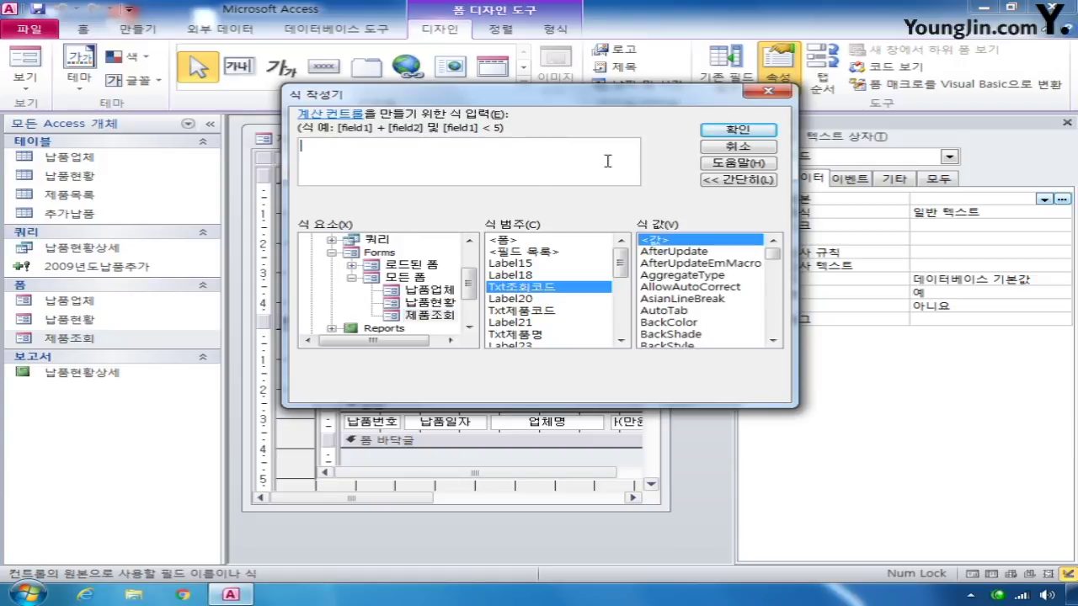
{"action": "left_click", "coordinate": [737, 146]}
{"action": "right_click", "coordinate": [920, 199]}
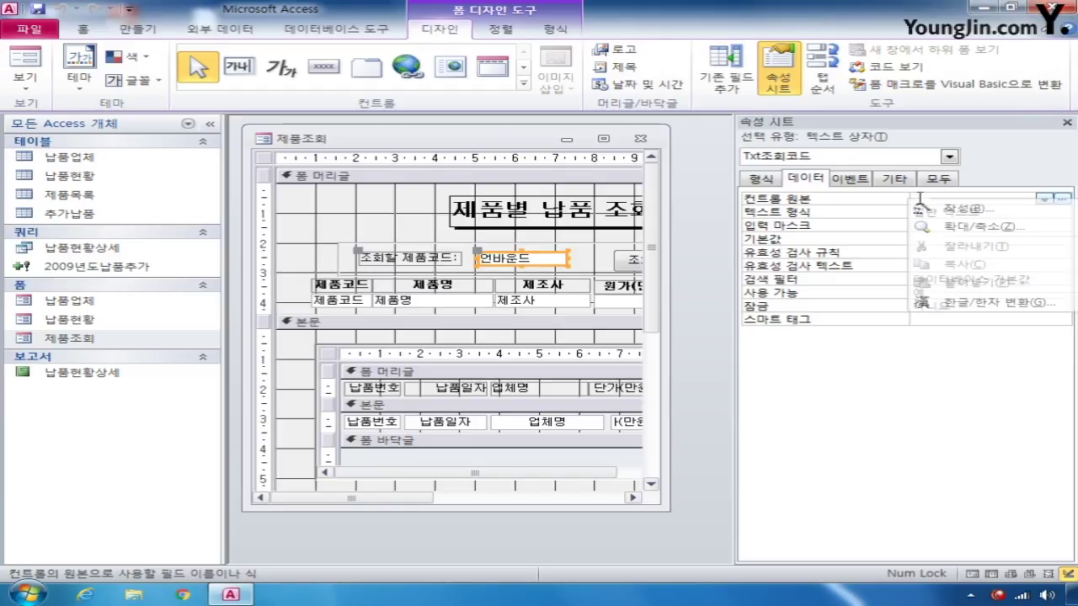
{"action": "left_click", "coordinate": [939, 233]}
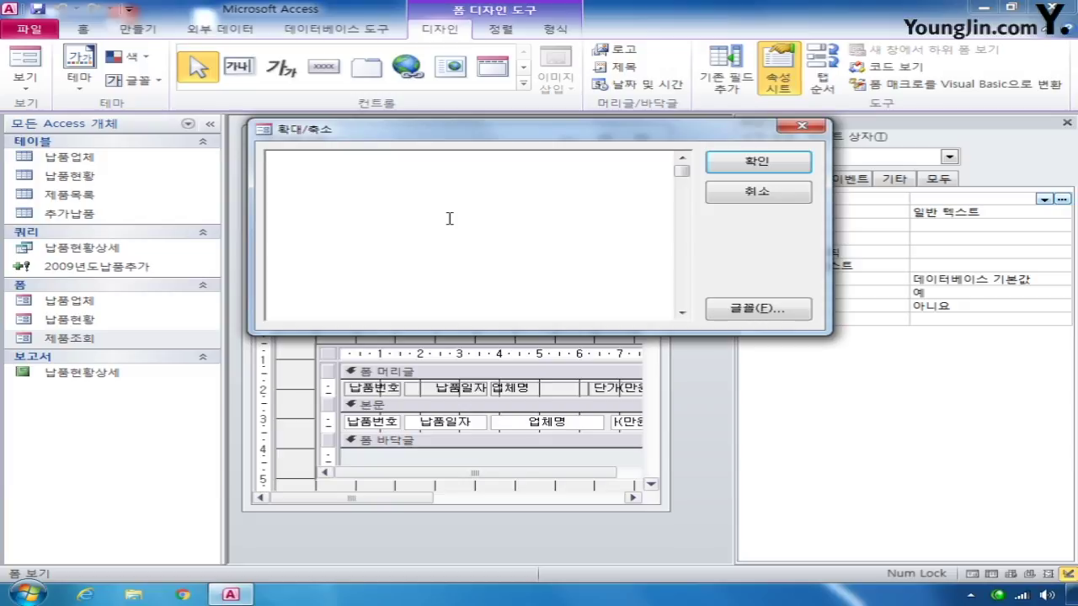
{"action": "left_click", "coordinate": [780, 192]}
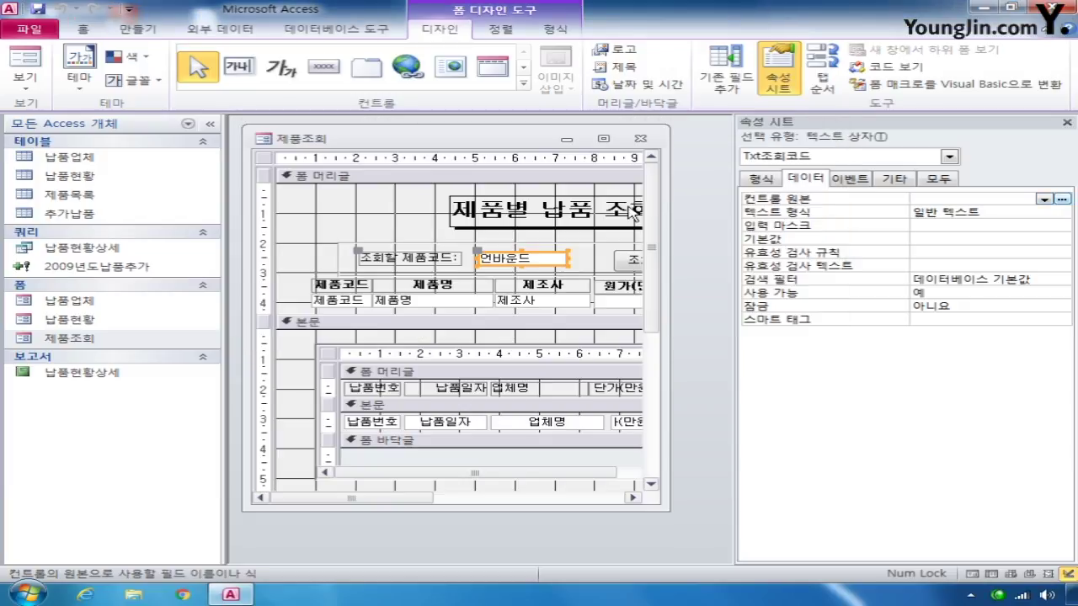
Close the 제품조회 form with its design changes saved and open the 납품현황상세 report in design view
{"action": "left_click", "coordinate": [639, 139]}
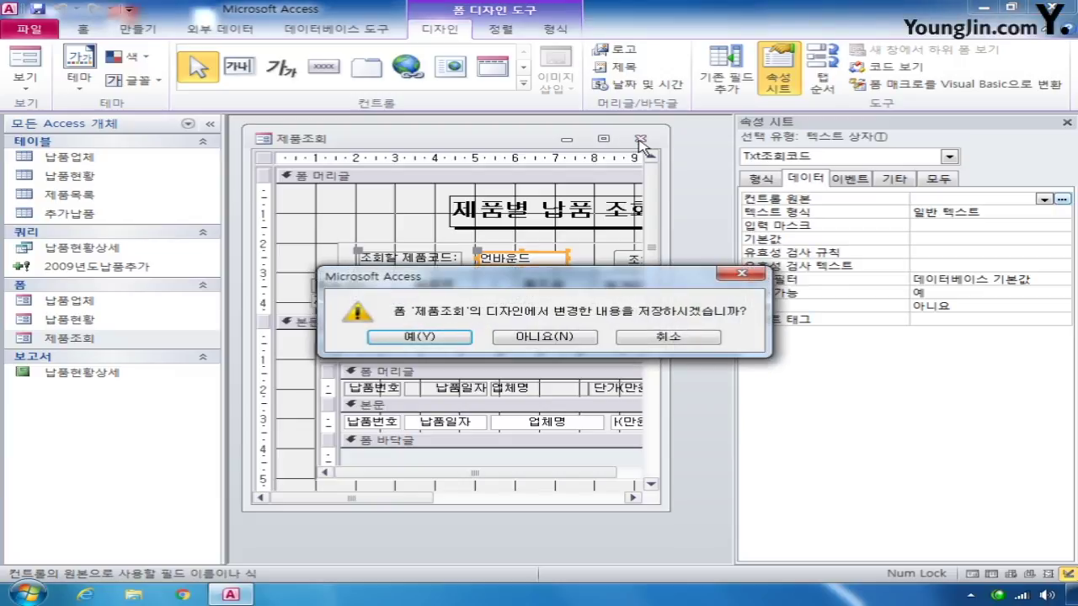
{"action": "left_click", "coordinate": [425, 338]}
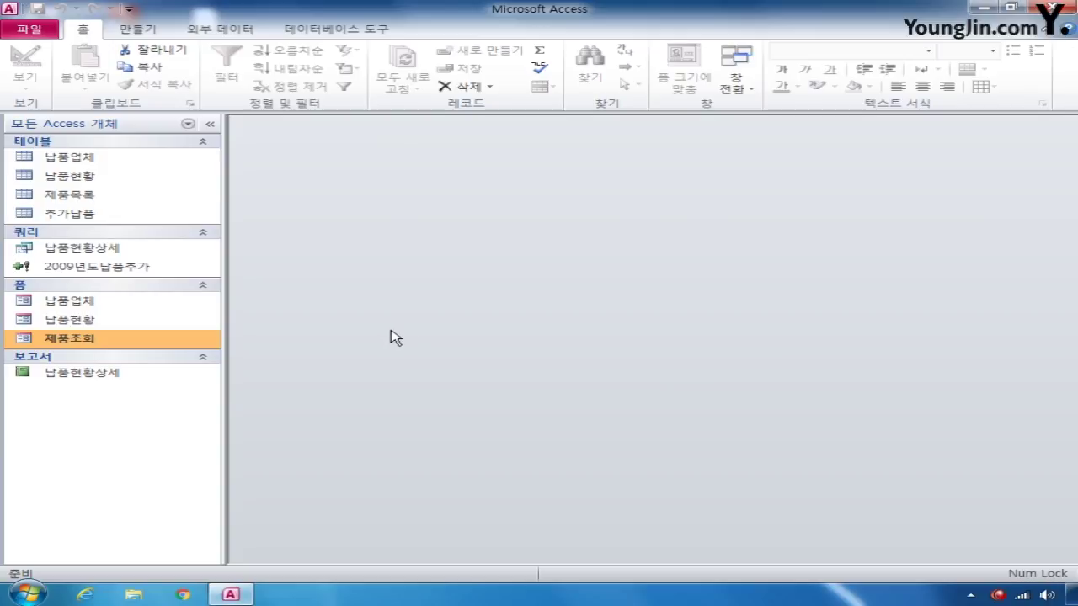
{"action": "right_click", "coordinate": [115, 377]}
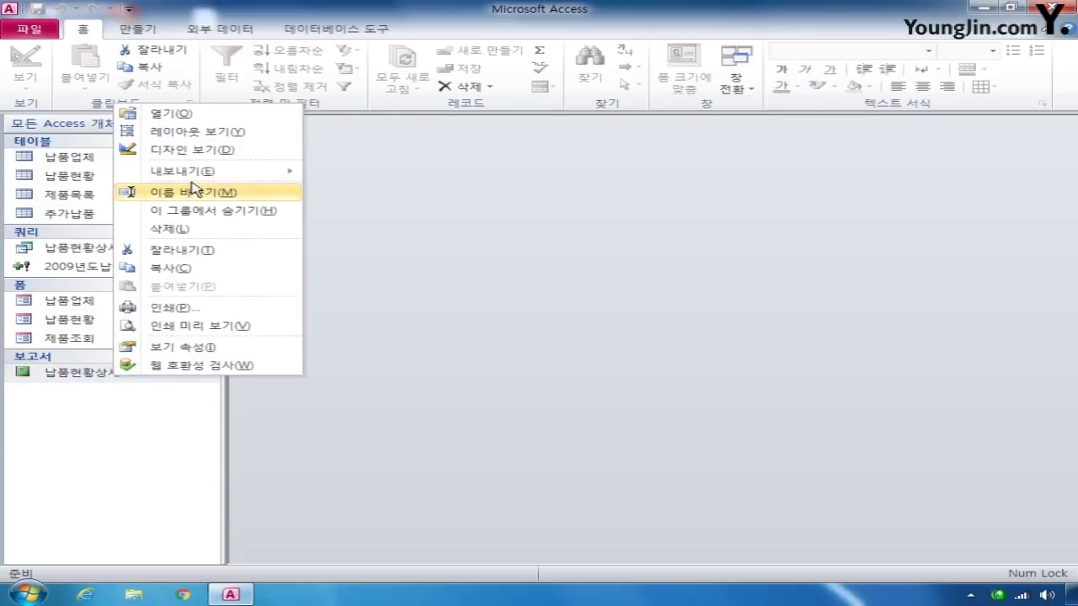
{"action": "left_click", "coordinate": [202, 149]}
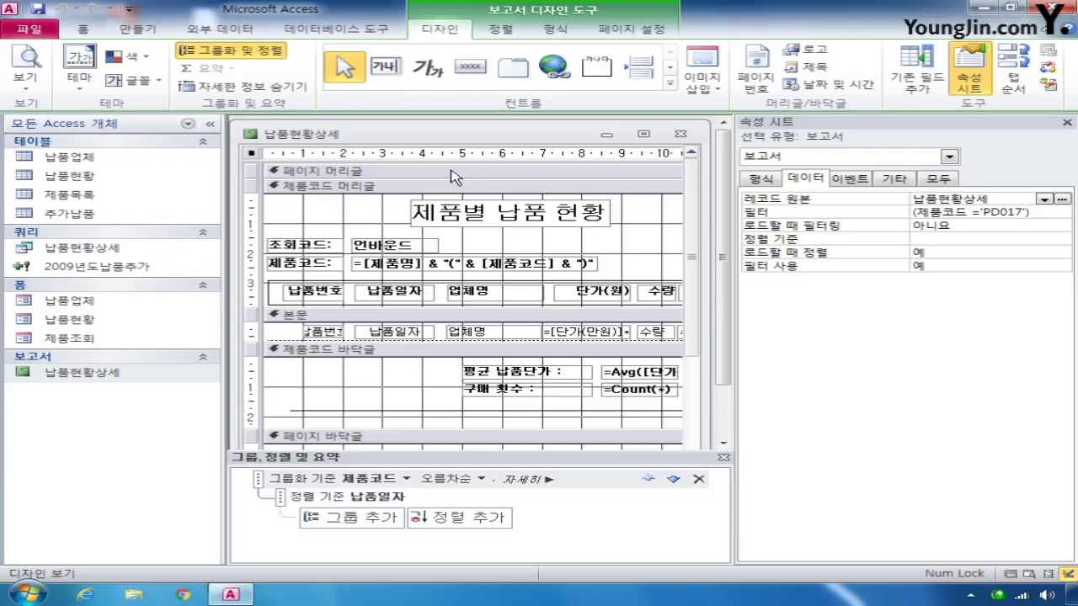
Open the Expression Builder for the control source of the report's Txt조회코드 text box
{"action": "left_click", "coordinate": [949, 158]}
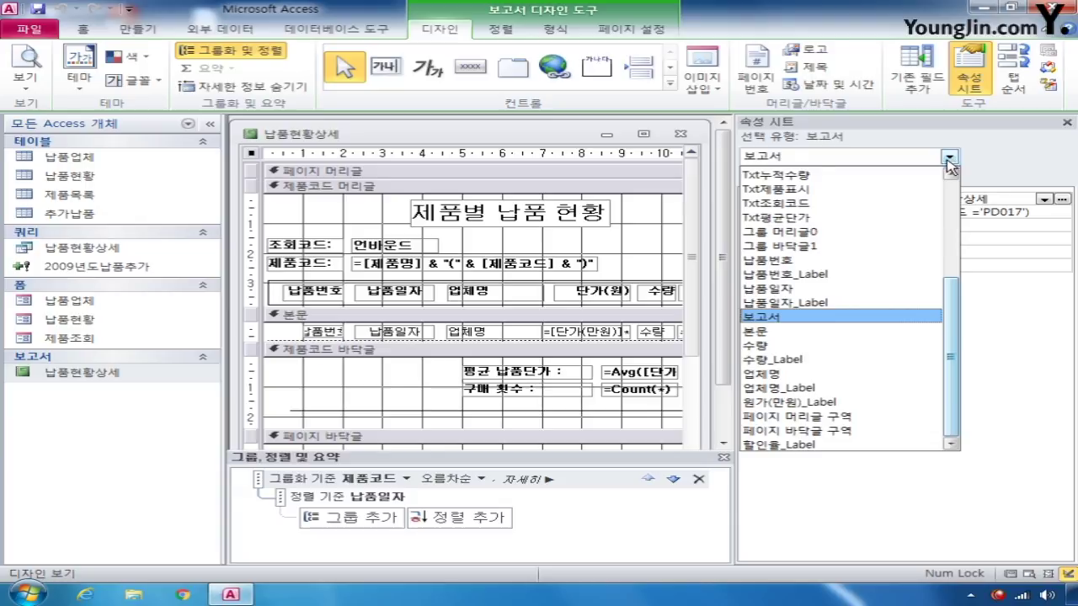
{"action": "left_click", "coordinate": [845, 204]}
{"action": "left_click", "coordinate": [948, 200]}
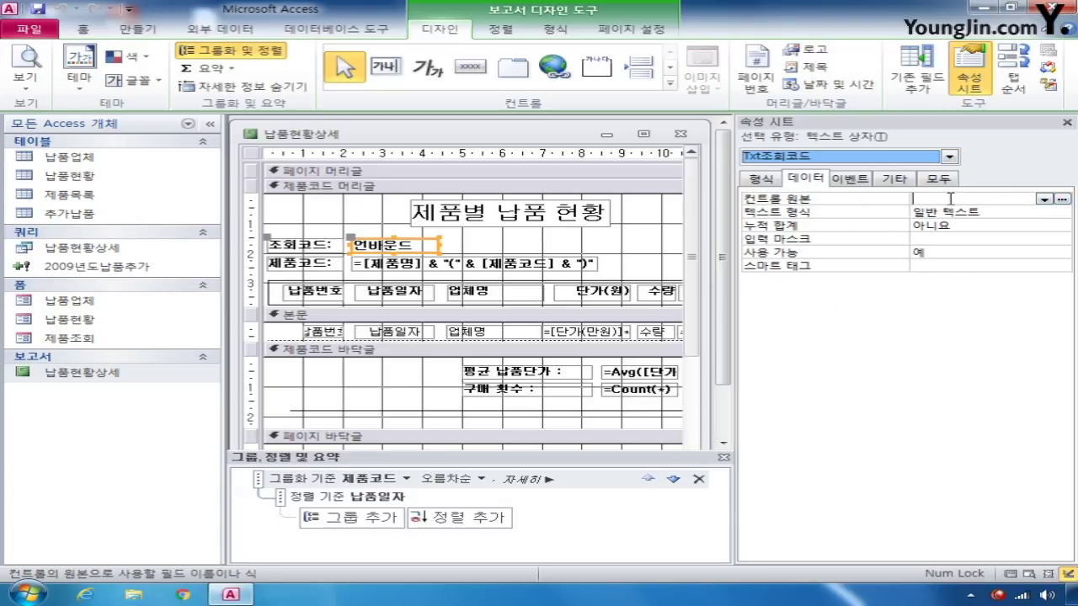
{"action": "left_click", "coordinate": [1059, 201]}
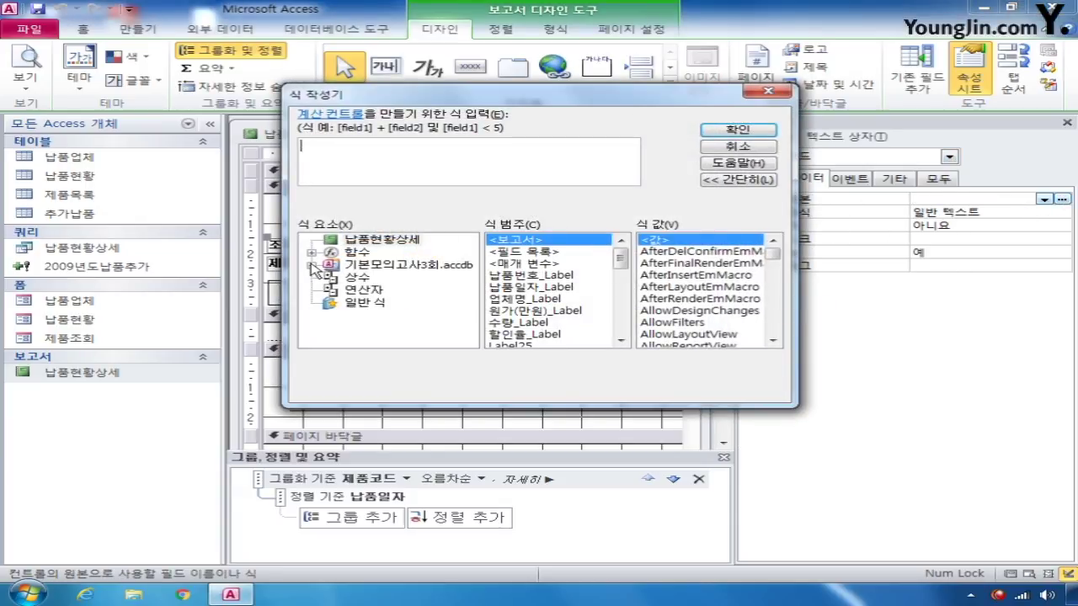
Set the control source to the 제품조회 form's Txt조회코드 control and close the report with its design changes saved
{"action": "left_click", "coordinate": [312, 265]}
{"action": "left_click", "coordinate": [330, 303]}
{"action": "left_click", "coordinate": [408, 324]}
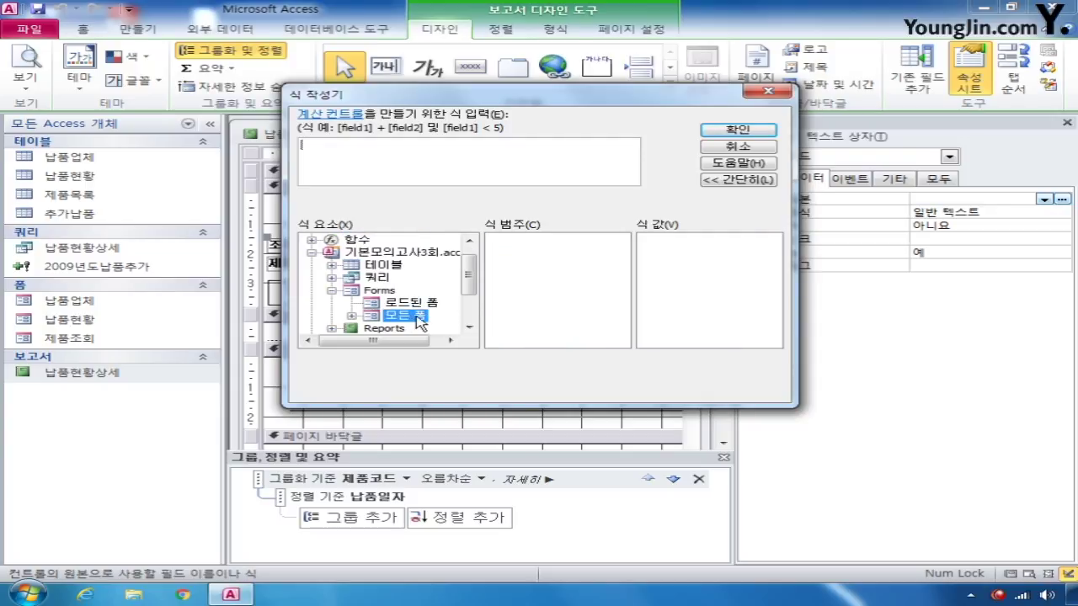
{"action": "left_click", "coordinate": [351, 323]}
{"action": "left_click", "coordinate": [420, 315]}
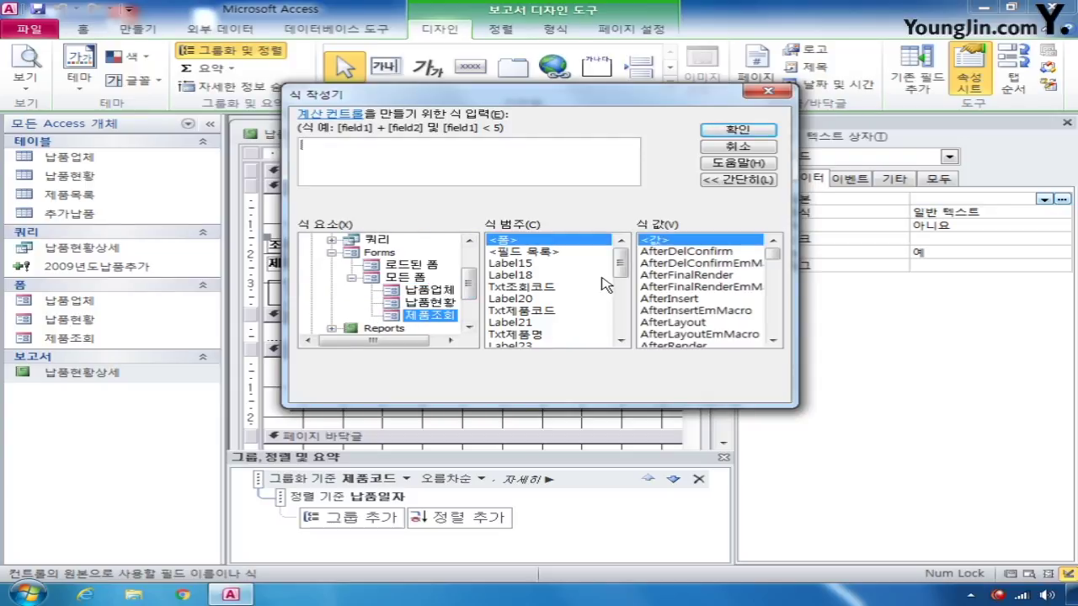
{"action": "double_click", "coordinate": [543, 288]}
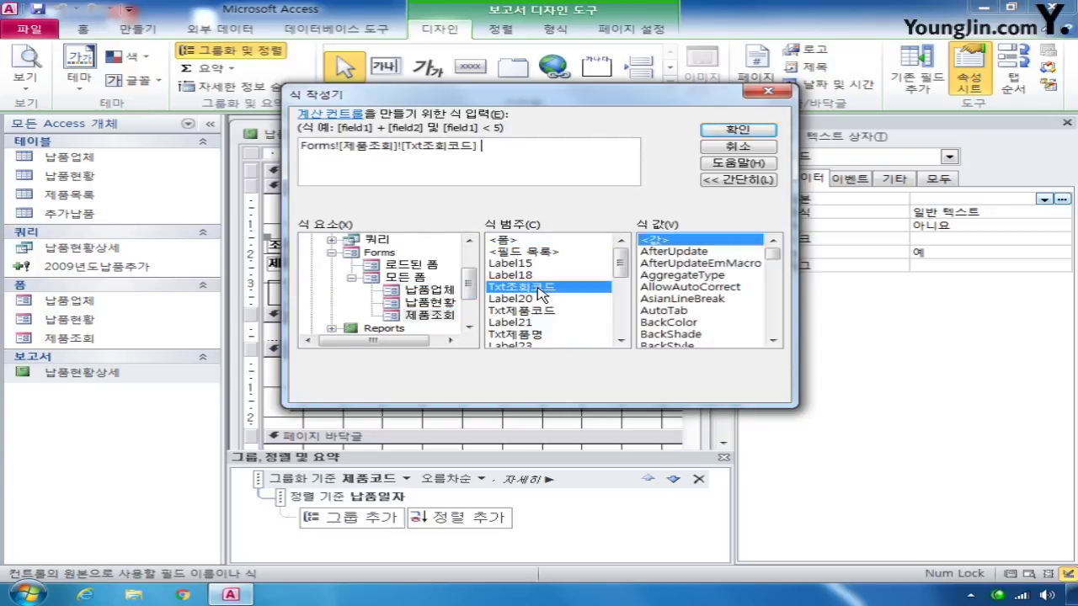
{"action": "left_click", "coordinate": [737, 129]}
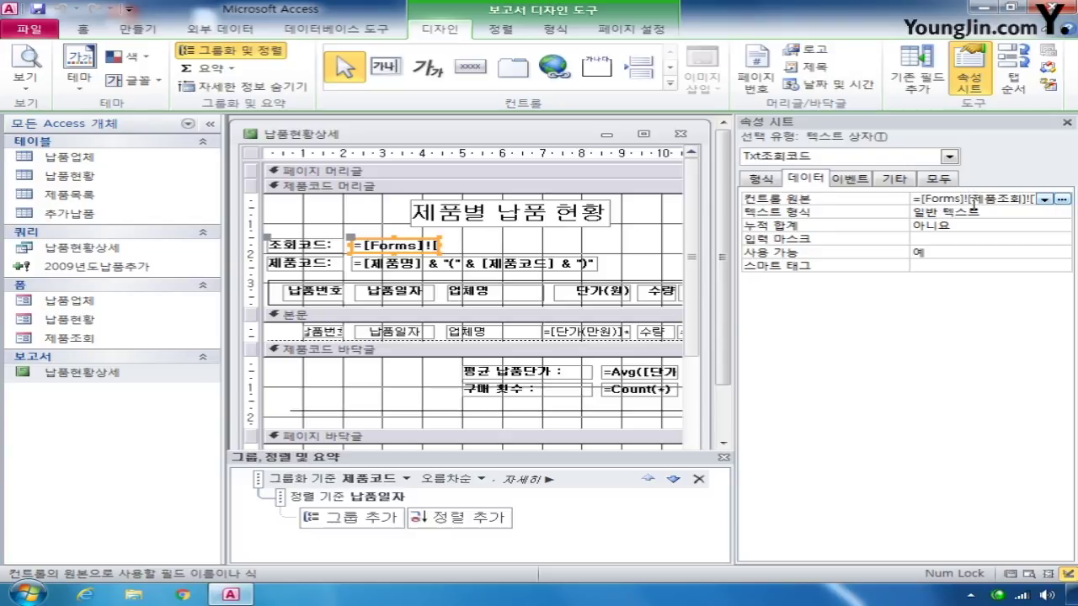
{"action": "left_click", "coordinate": [680, 134]}
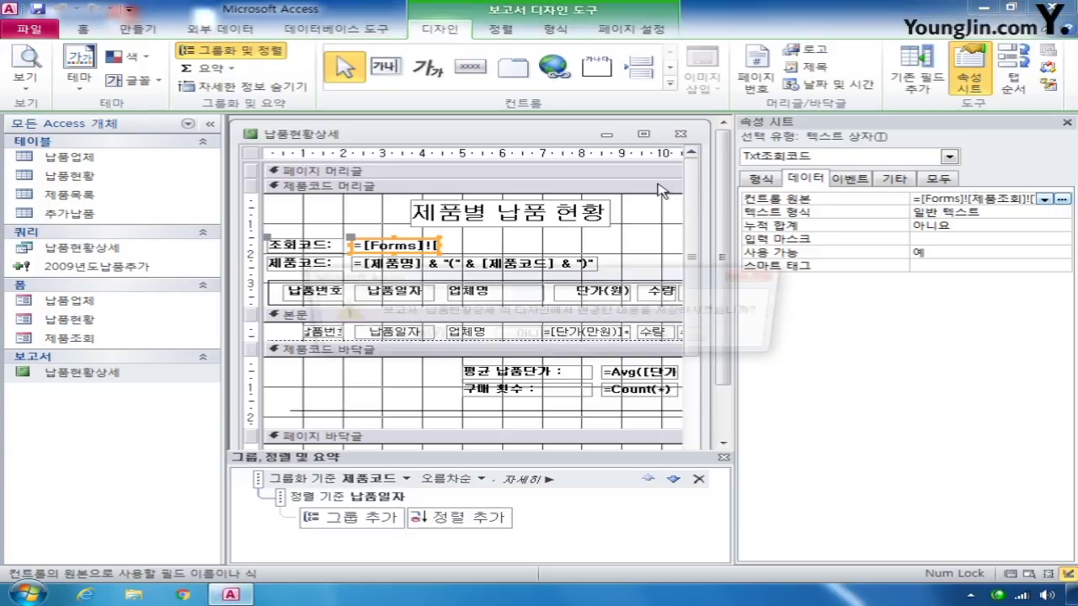
{"action": "left_click", "coordinate": [461, 335]}
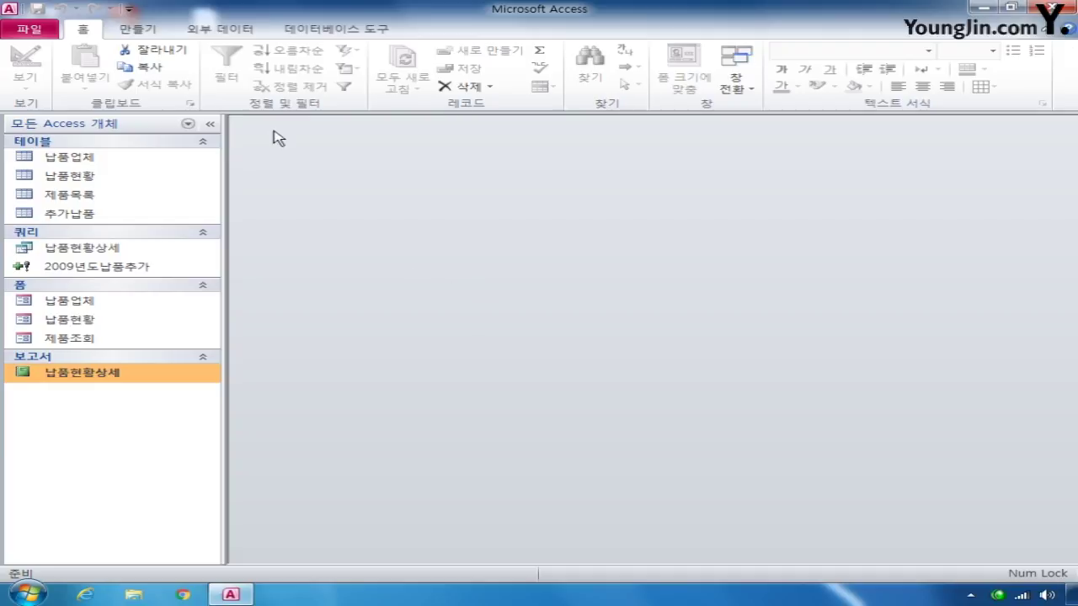
Create a new query in design view based on the 제품목록 table
{"action": "left_click", "coordinate": [160, 34]}
{"action": "left_click", "coordinate": [329, 66]}
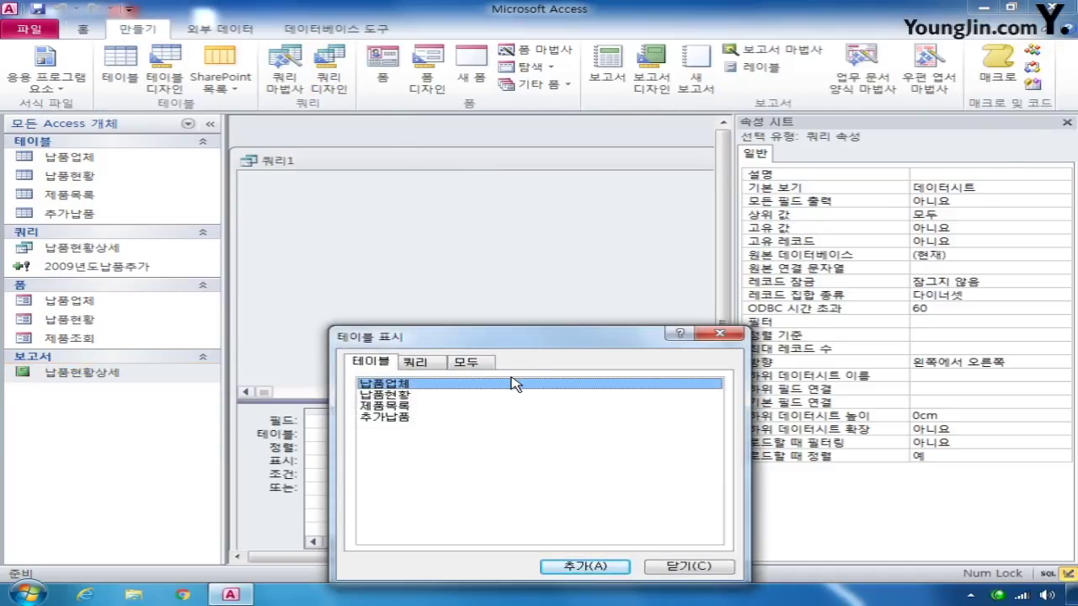
{"action": "double_click", "coordinate": [401, 408]}
{"action": "left_click", "coordinate": [705, 564]}
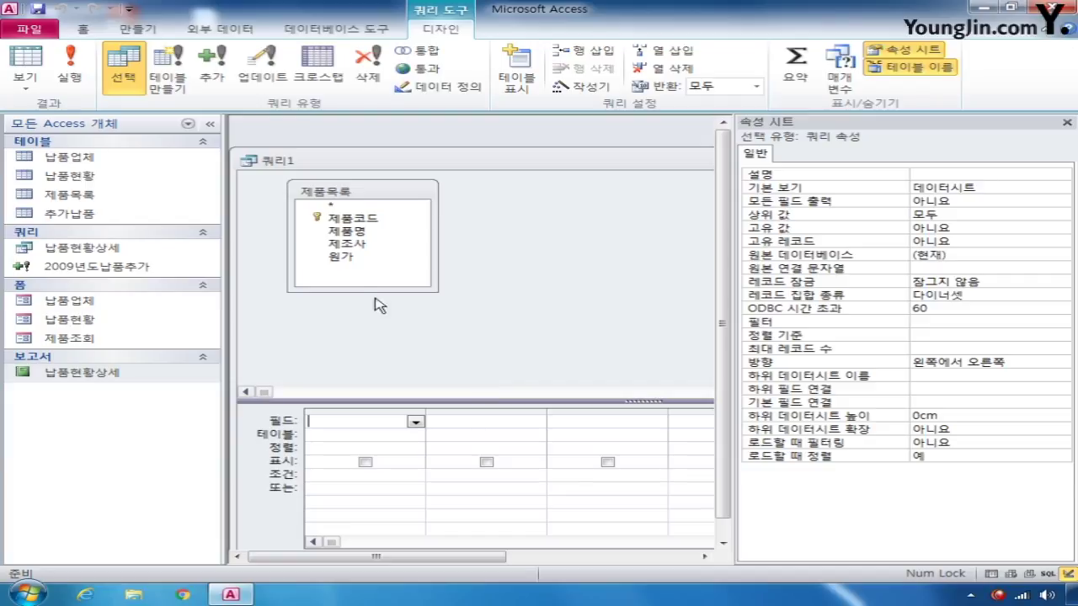
Add the 제품코드, 제품명, 제조사 and 원가 fields to the query grid and hide the property sheet
{"action": "double_click", "coordinate": [353, 218]}
{"action": "double_click", "coordinate": [357, 230]}
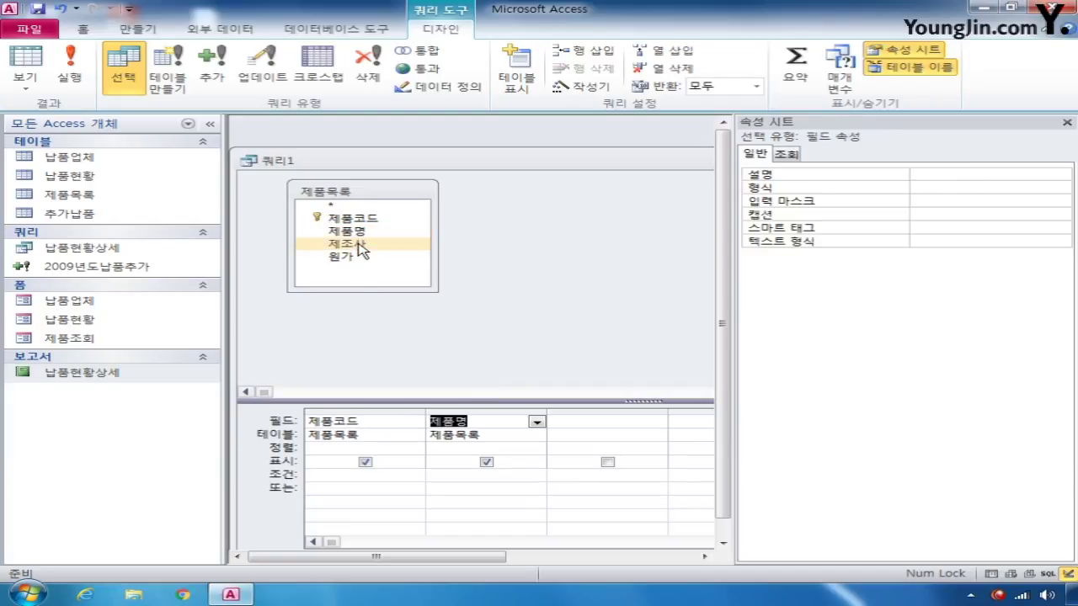
{"action": "double_click", "coordinate": [360, 243]}
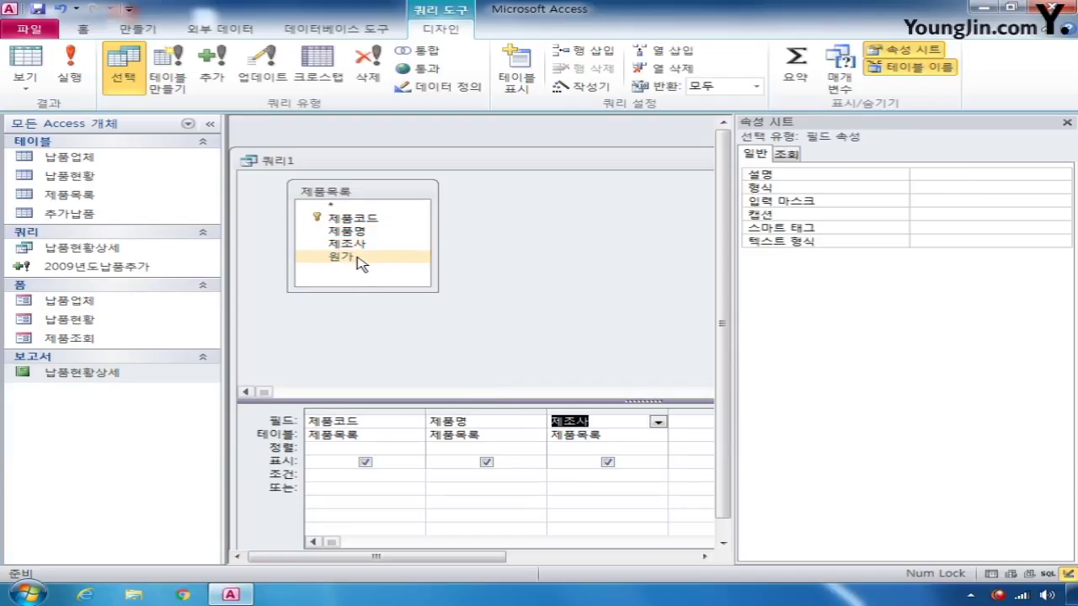
{"action": "double_click", "coordinate": [357, 258]}
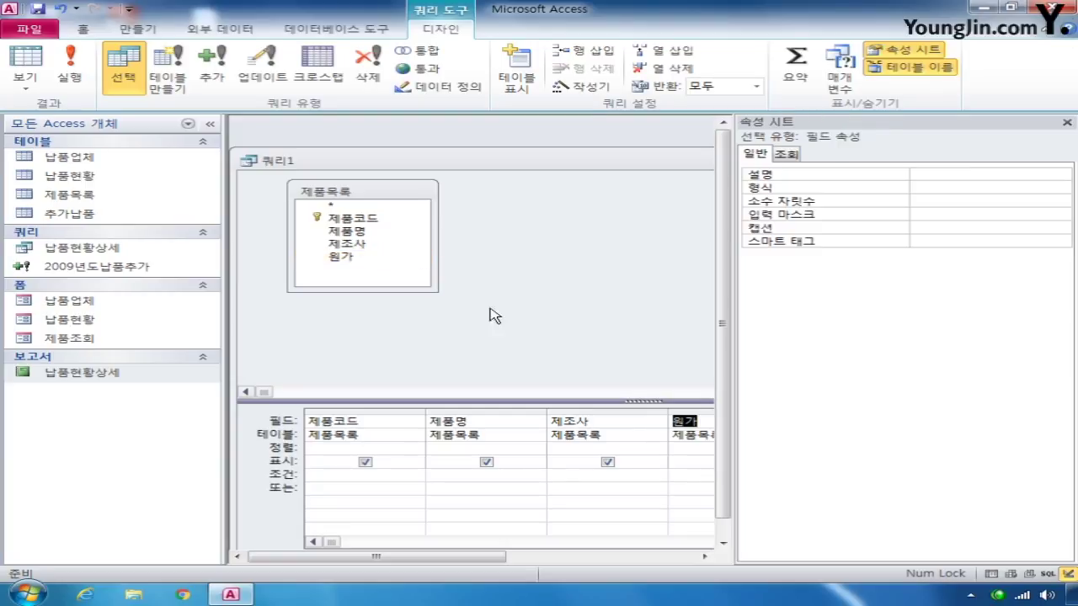
{"action": "left_click", "coordinate": [1067, 122]}
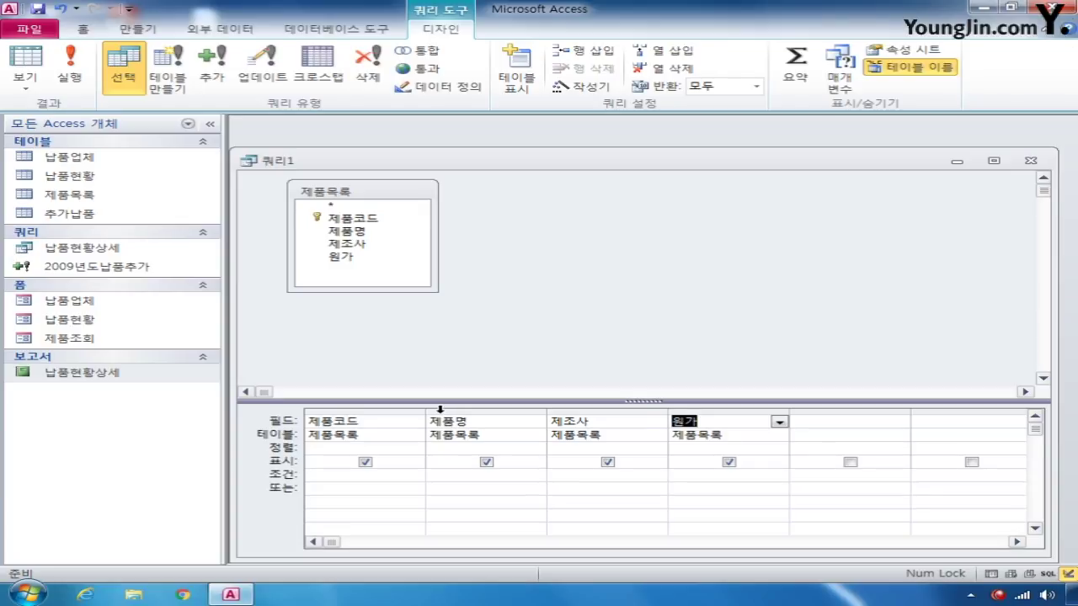
Widen the 제품코드 column and enter the criterion not in (select 제품코드 from 납품현황) for it
{"action": "left_click", "coordinate": [341, 476]}
{"action": "left_click_drag", "start_coordinate": [424, 413], "coordinate": [538, 413]}
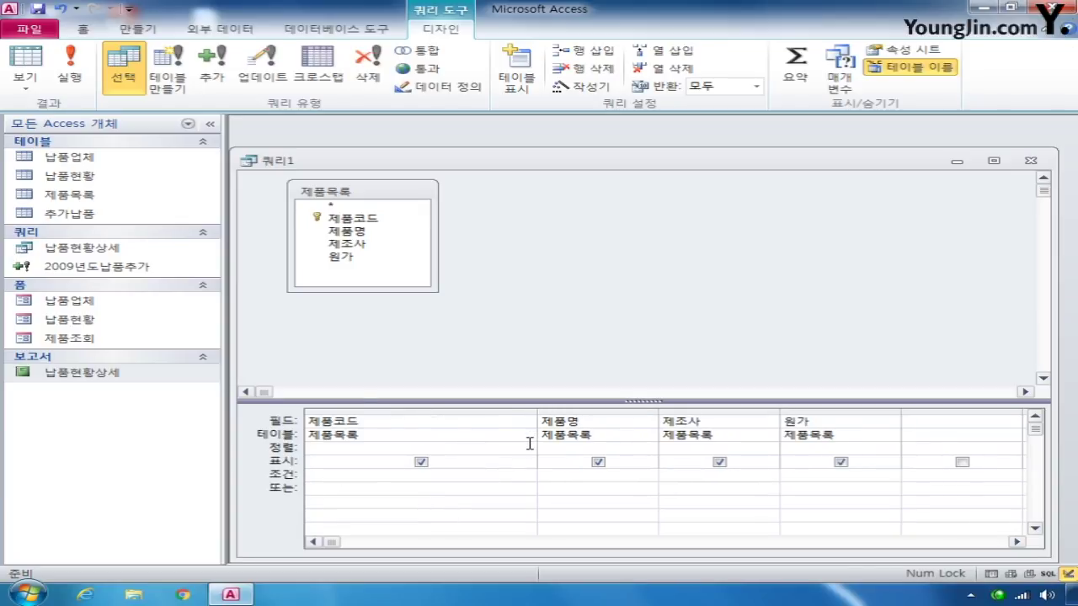
{"action": "type", "text": "not in (select 제품코드"}
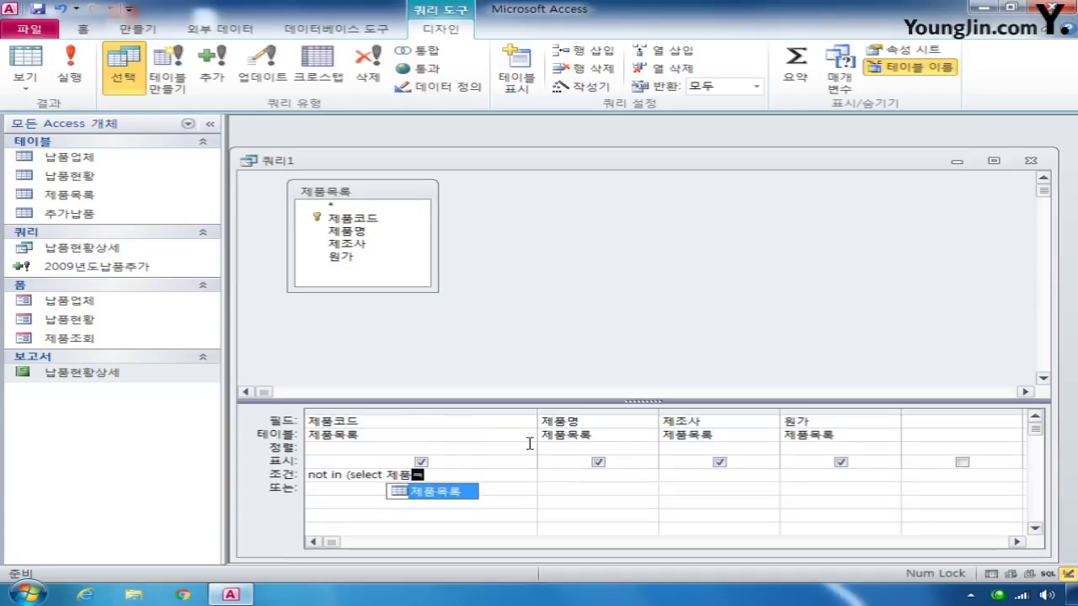
{"action": "type", "text": " fro"}
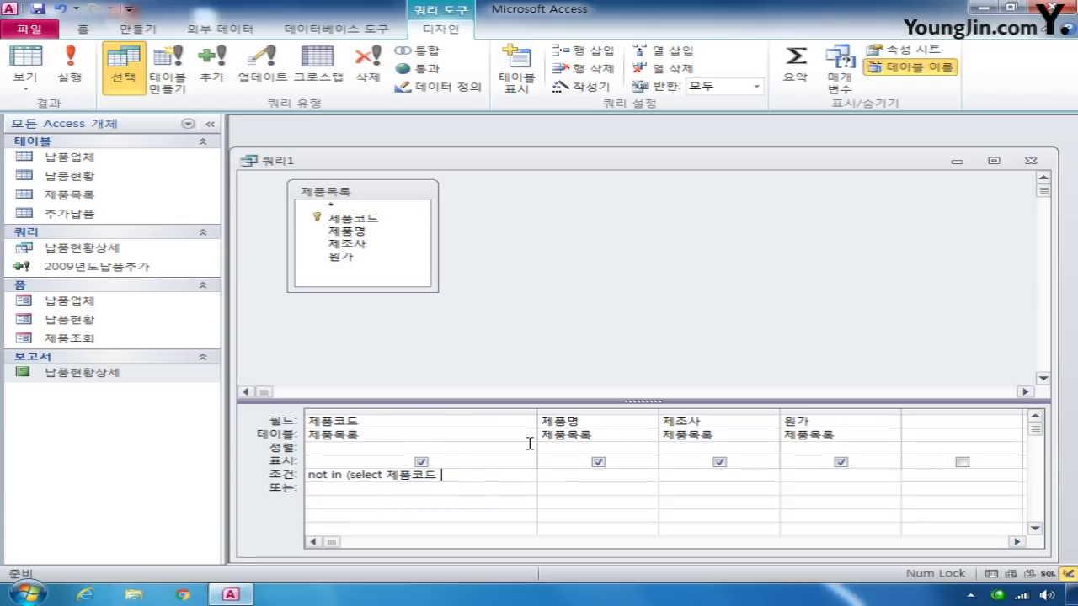
{"action": "type", "text": "m 납품현"}
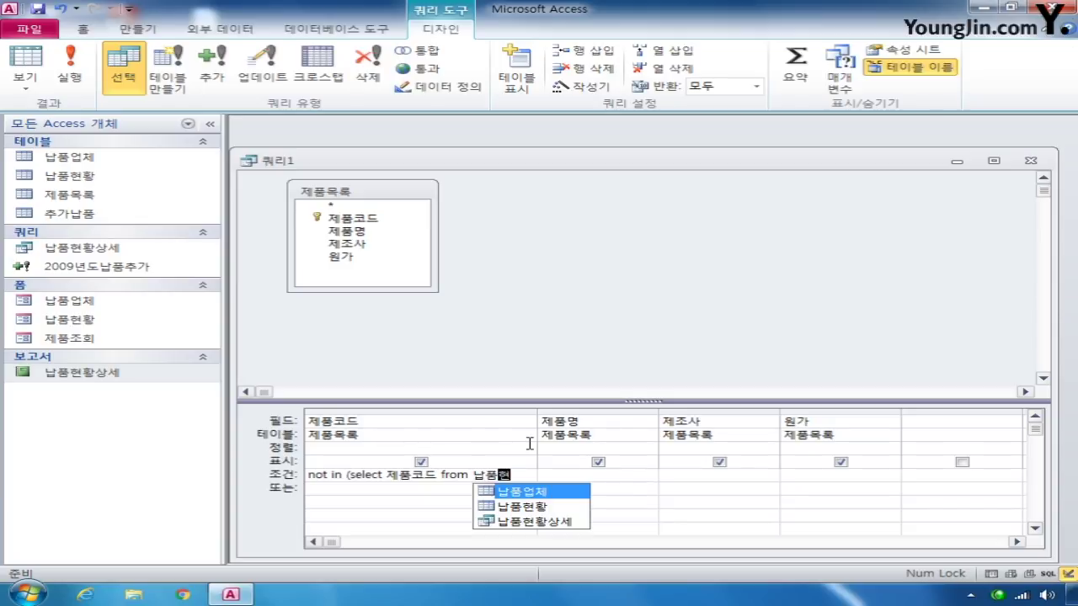
{"action": "type", "text": "화ㅇ)"}
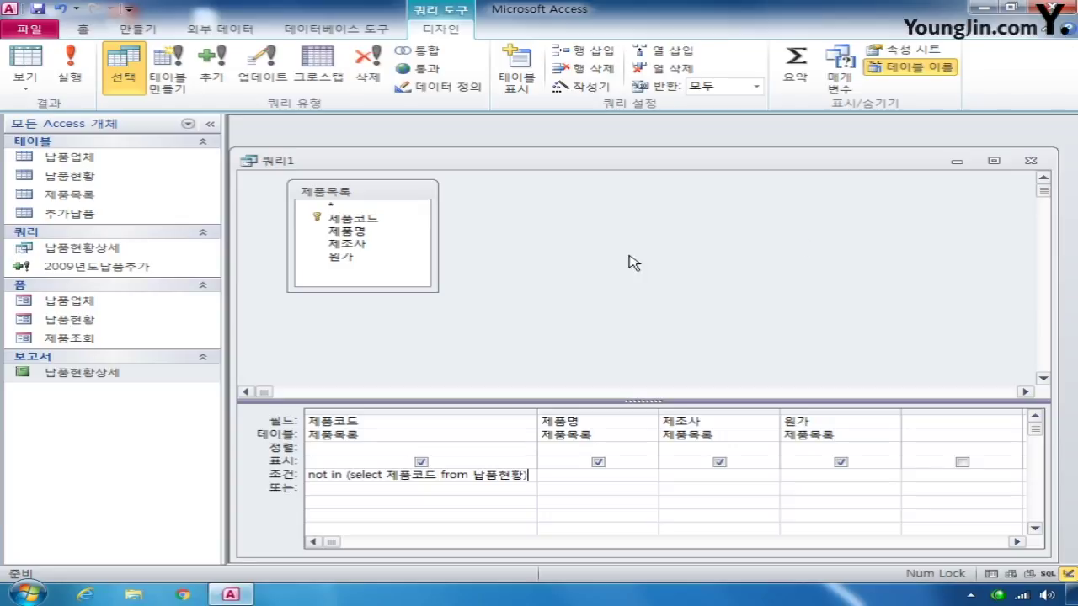
Save and close the query as 미구매제품현황, and check its results in datasheet view
{"action": "left_click", "coordinate": [1035, 162]}
{"action": "left_click", "coordinate": [419, 339]}
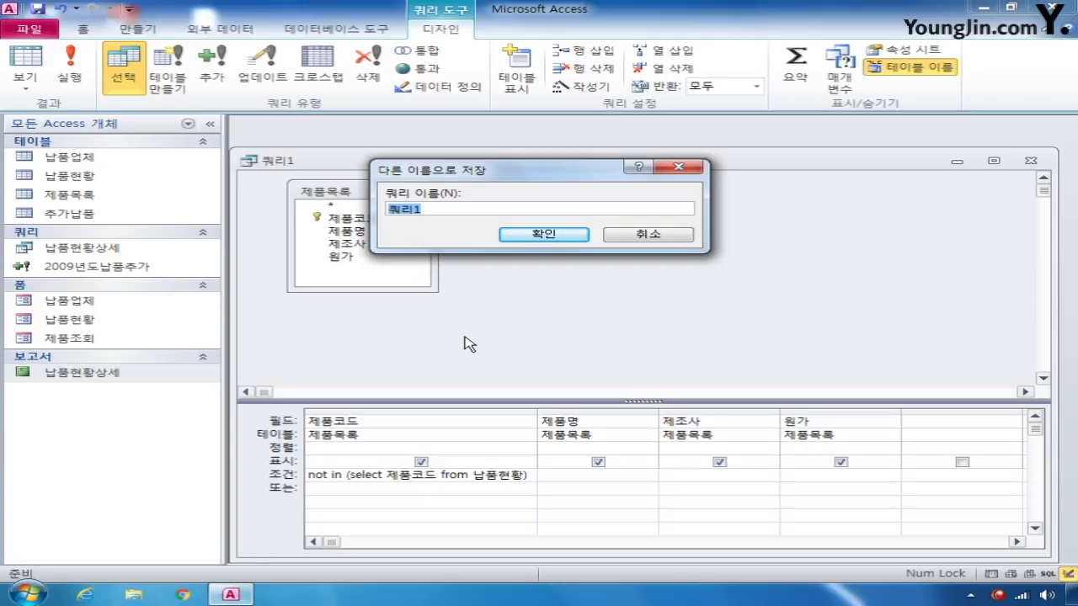
{"action": "type", "text": "미구매내"}
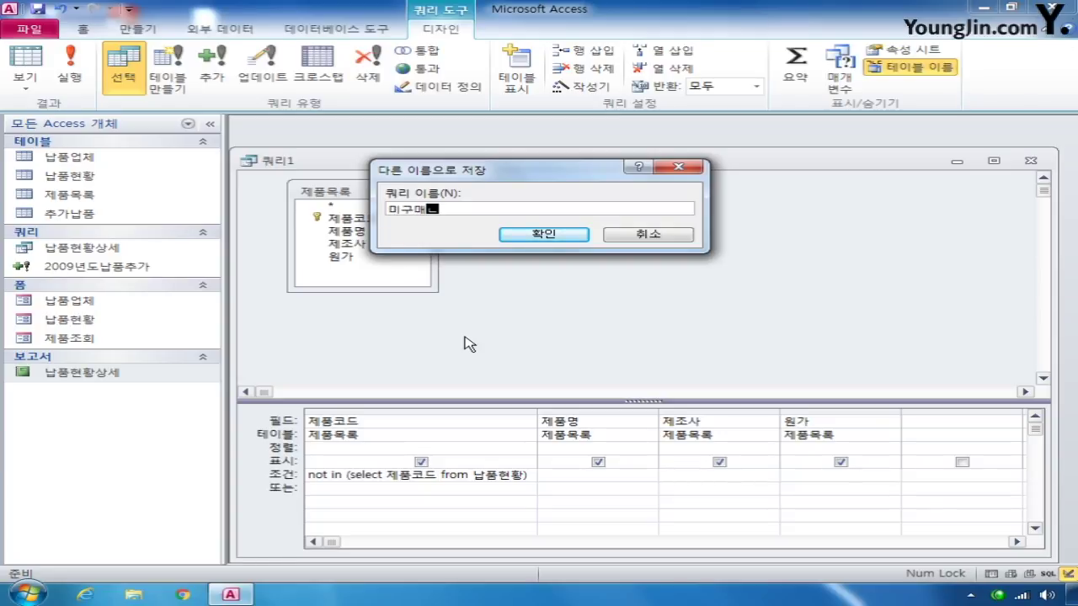
{"action": "type", "text": "품현황"}
{"action": "key", "text": "Return"}
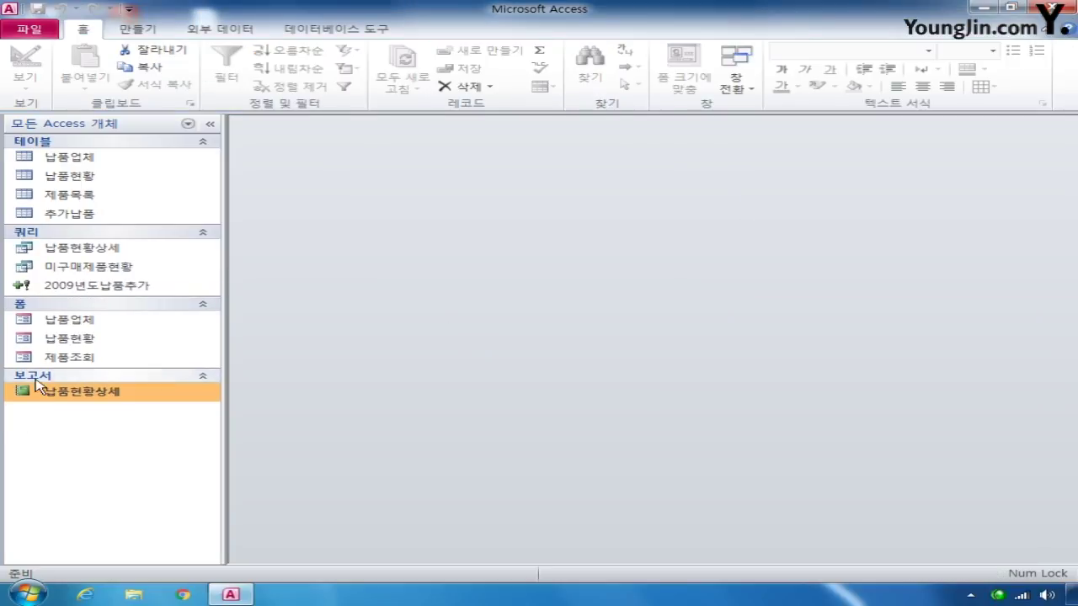
{"action": "double_click", "coordinate": [88, 266]}
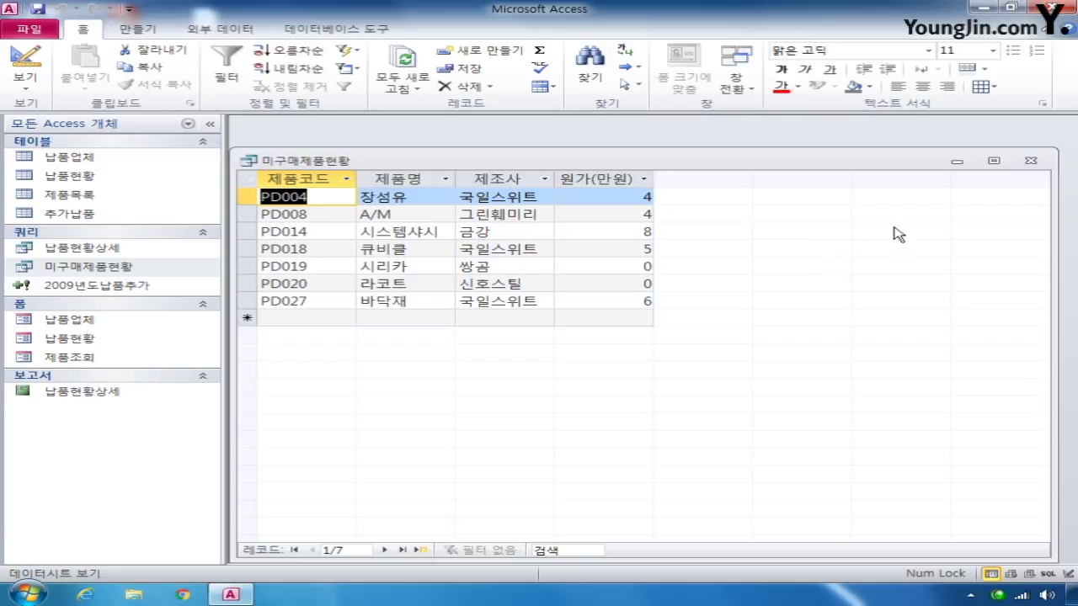
{"action": "left_click", "coordinate": [1030, 160]}
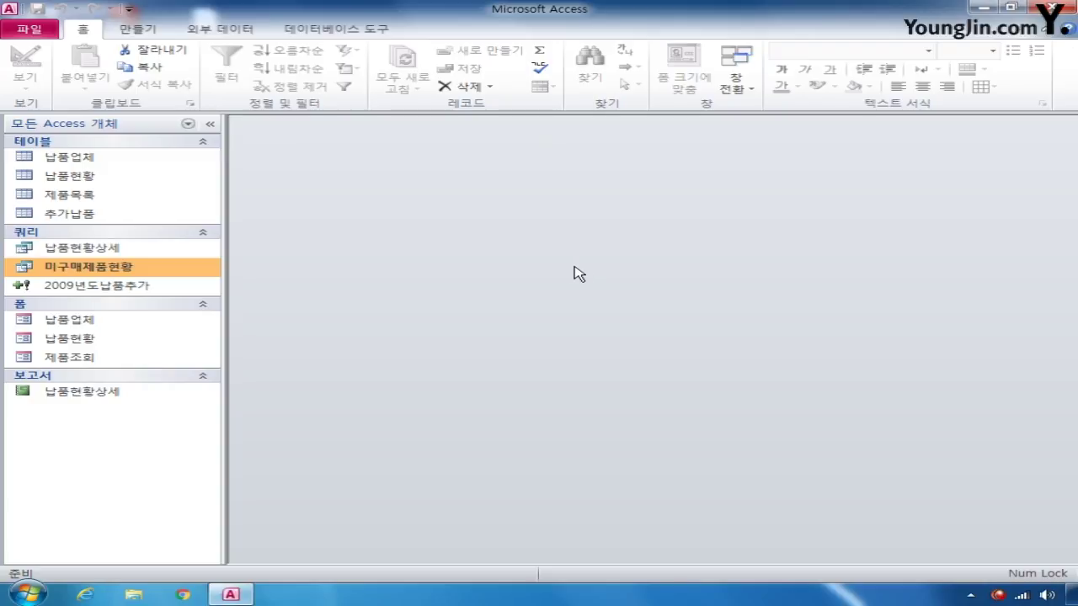
Create another query in design view based on the 납품현황상세 query
{"action": "left_click", "coordinate": [160, 31]}
{"action": "left_click", "coordinate": [335, 82]}
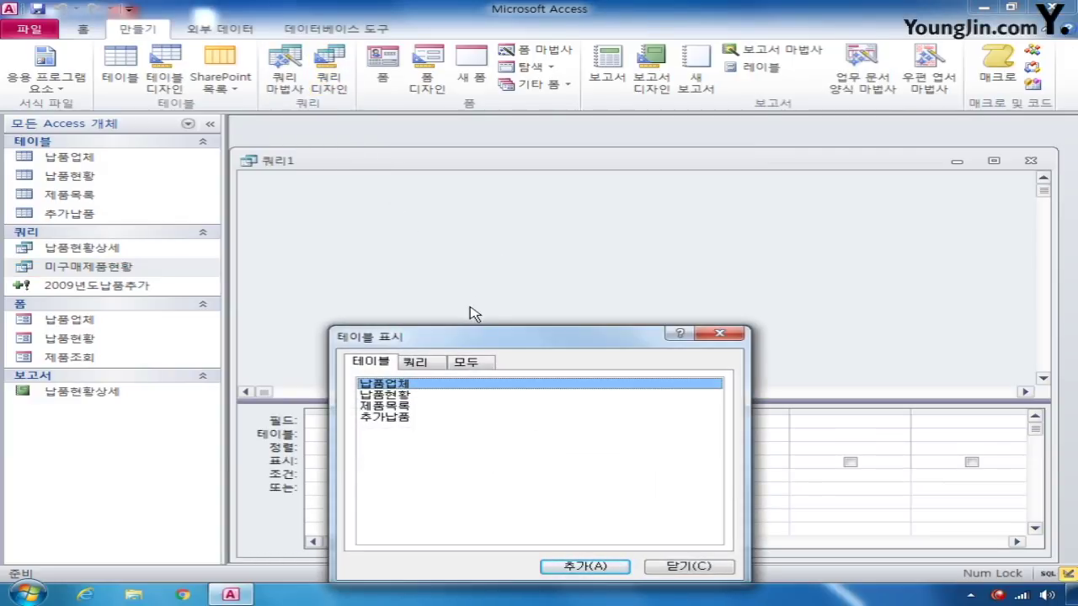
{"action": "left_click", "coordinate": [426, 358]}
{"action": "left_click_drag", "start_coordinate": [474, 340], "coordinate": [490, 252]}
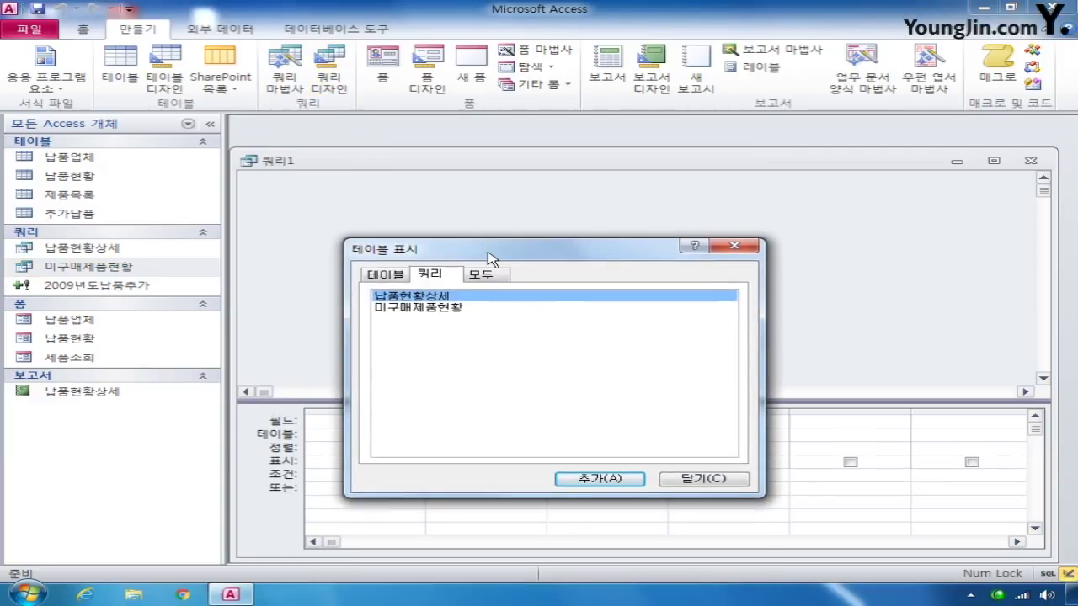
{"action": "double_click", "coordinate": [426, 298]}
{"action": "left_click", "coordinate": [704, 478]}
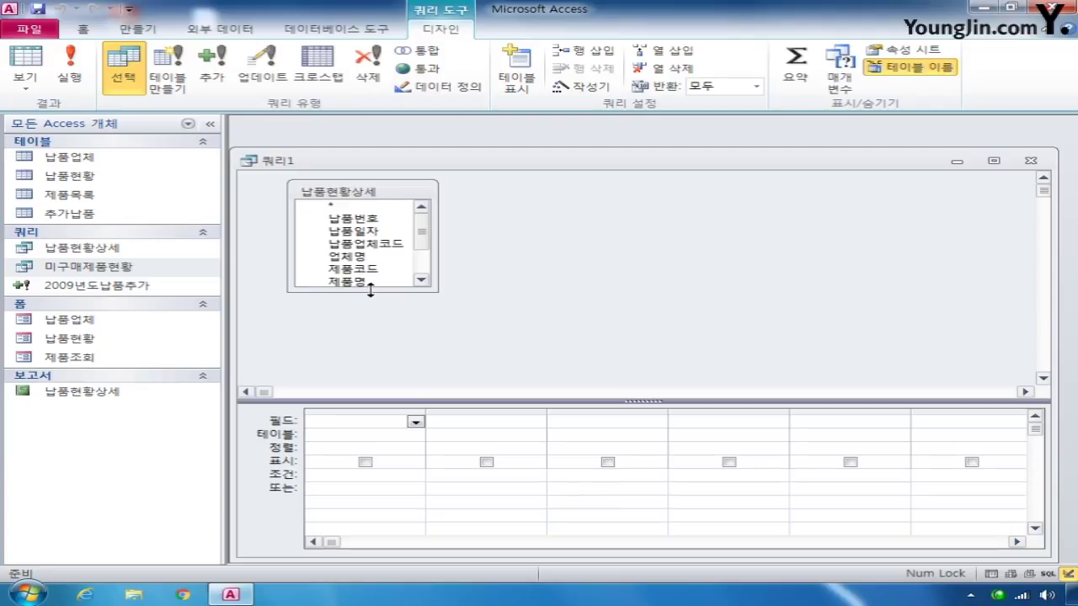
Add the 단가(만원) field to the grid and convert the query to an update query
{"action": "left_click_drag", "start_coordinate": [370, 291], "coordinate": [370, 357]}
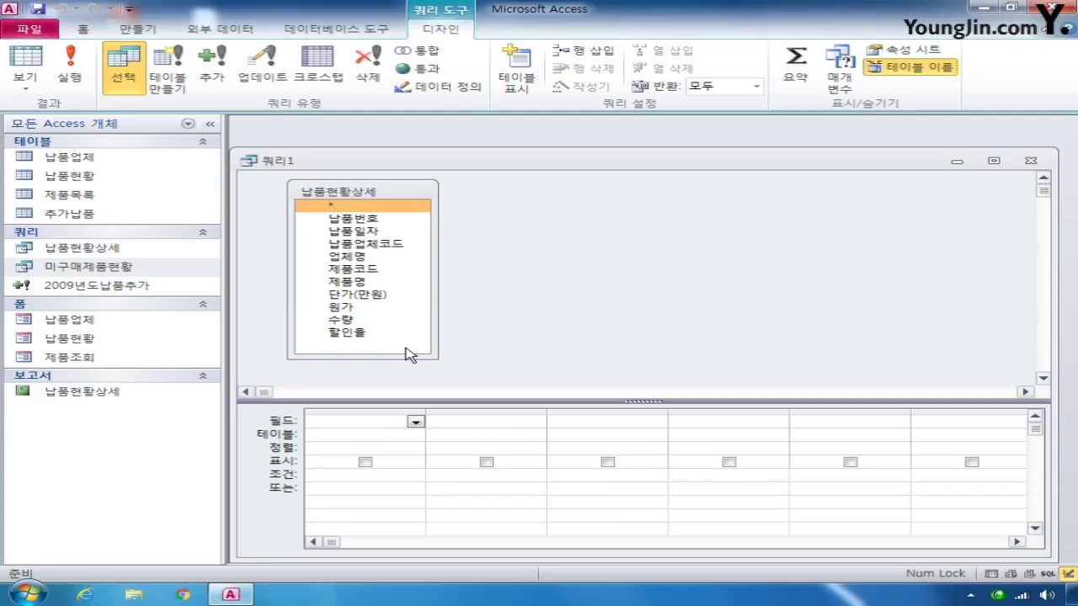
{"action": "double_click", "coordinate": [353, 294]}
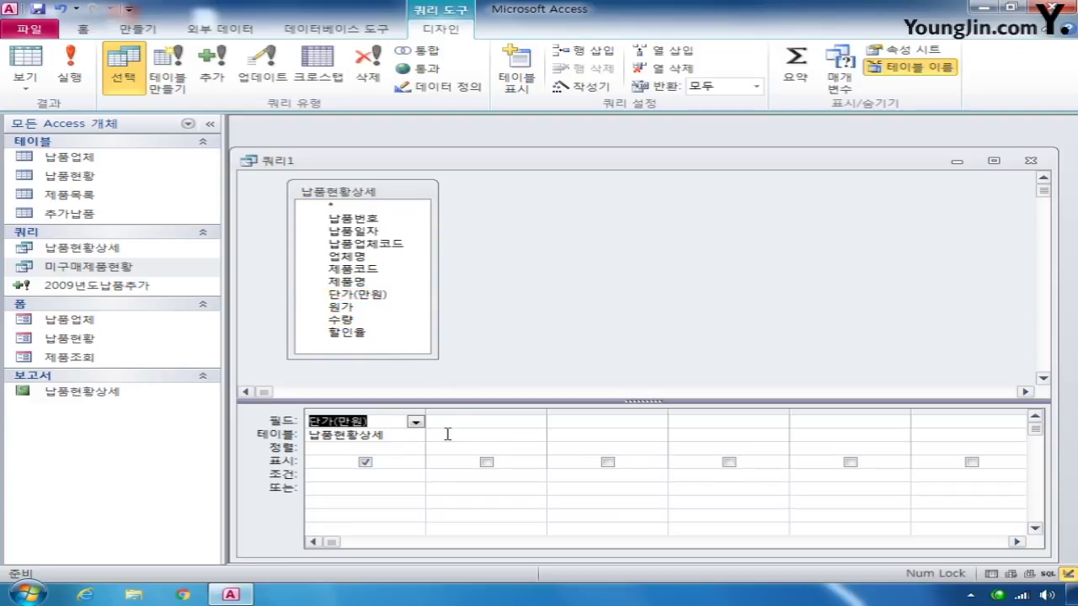
{"action": "right_click", "coordinate": [590, 248]}
{"action": "left_click", "coordinate": [515, 233]}
{"action": "left_click", "coordinate": [264, 69]}
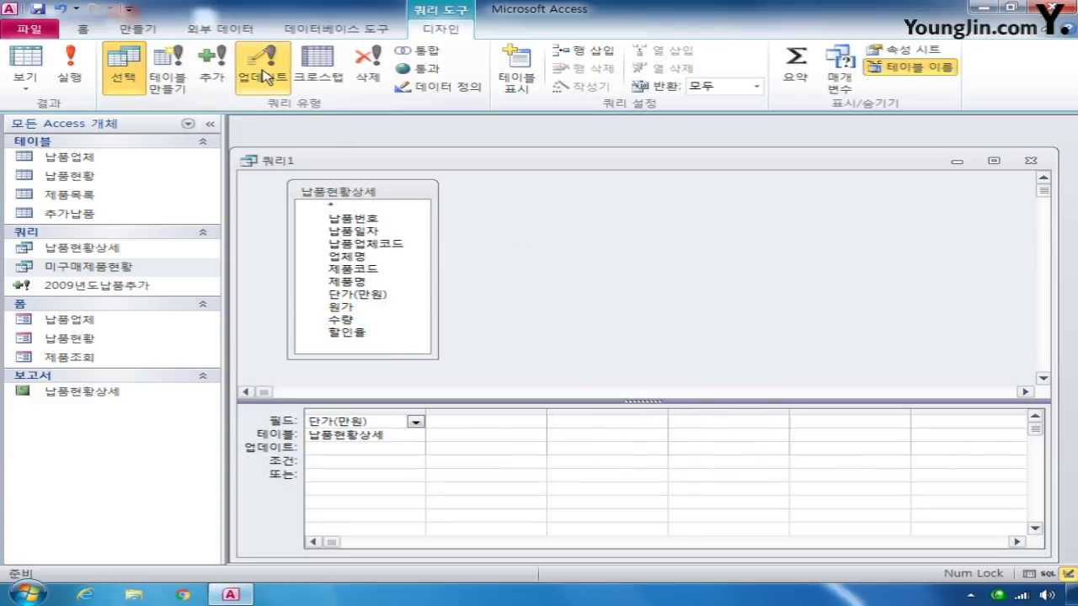
Set the update expression for 단가(만원) to [원가]*(1-[할인율])
{"action": "left_click", "coordinate": [337, 450]}
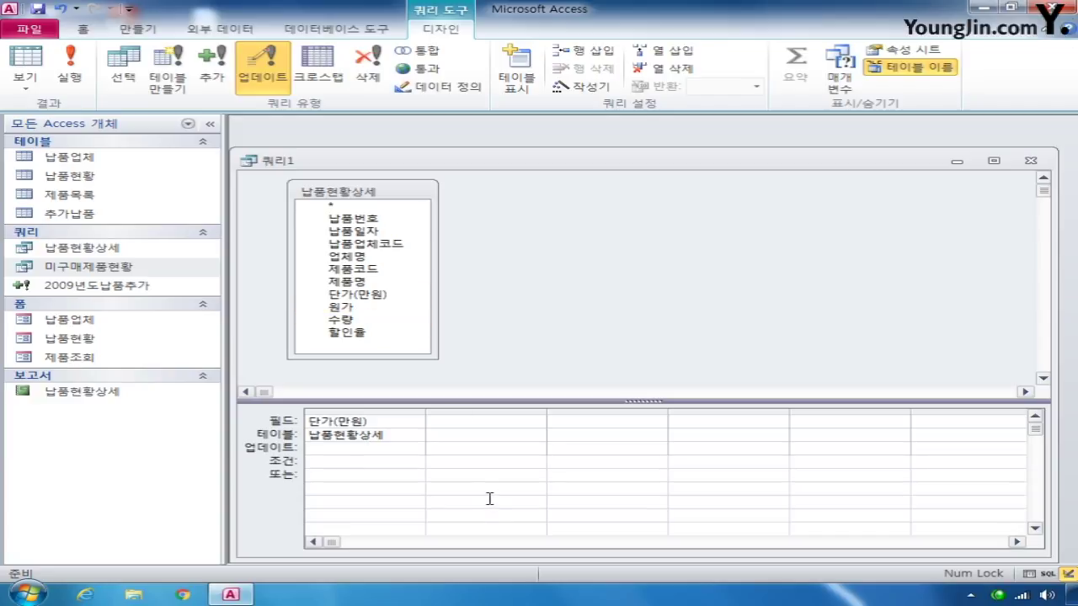
{"action": "type", "text": "원가]*(1-[할인율"}
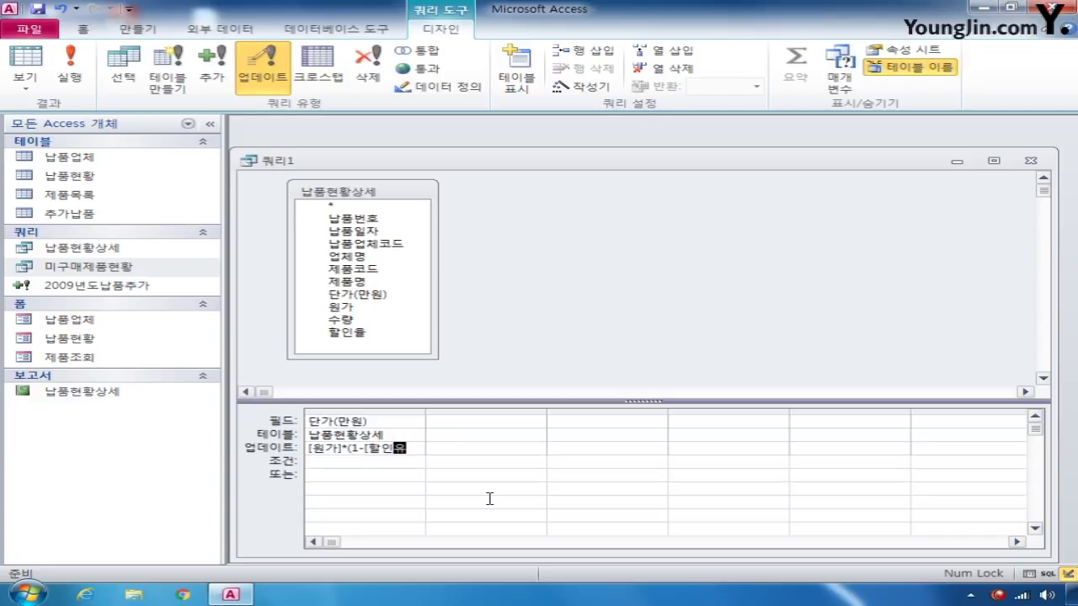
{"action": "type", "text": "])"}
Close the update query, saving it as 납품단가계산
{"action": "key", "text": "ctrl+F4"}
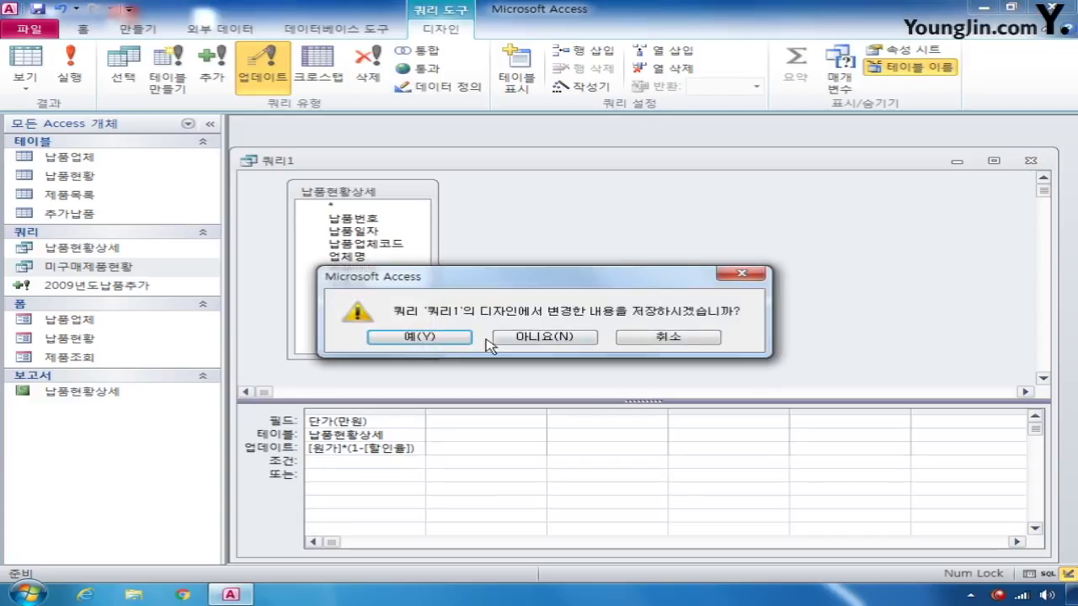
{"action": "left_click", "coordinate": [454, 339]}
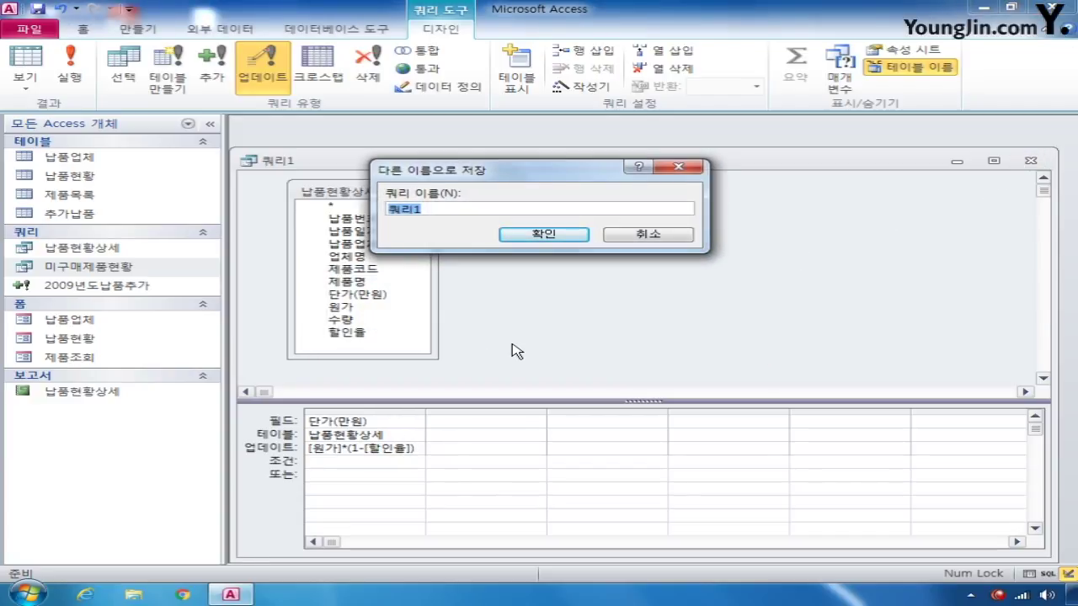
{"action": "type", "text": "나ㅂ품다ㄴ가계산"}
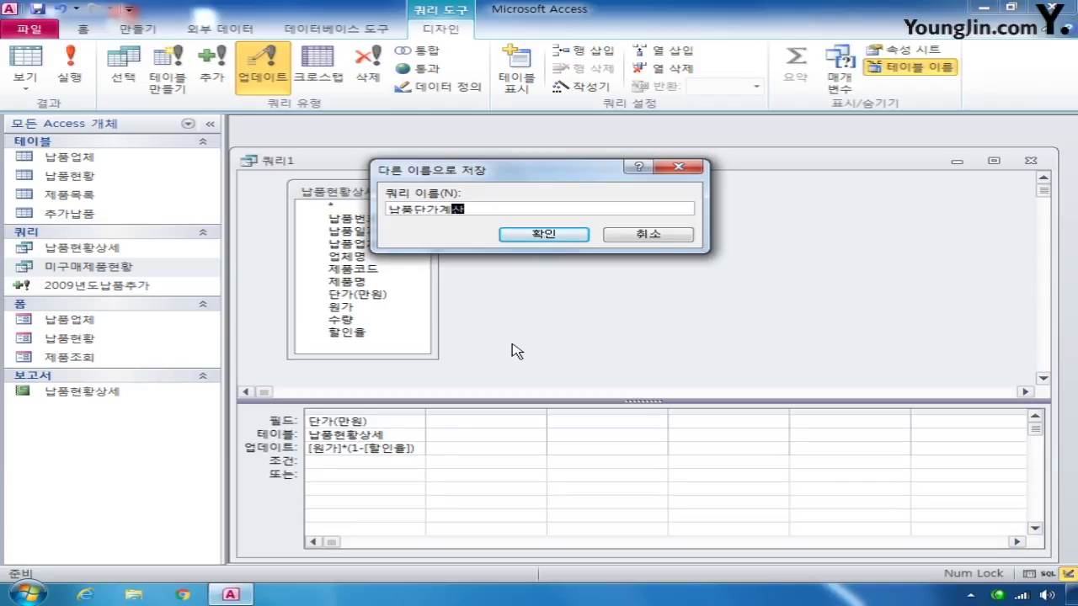
{"action": "key", "text": "Return"}
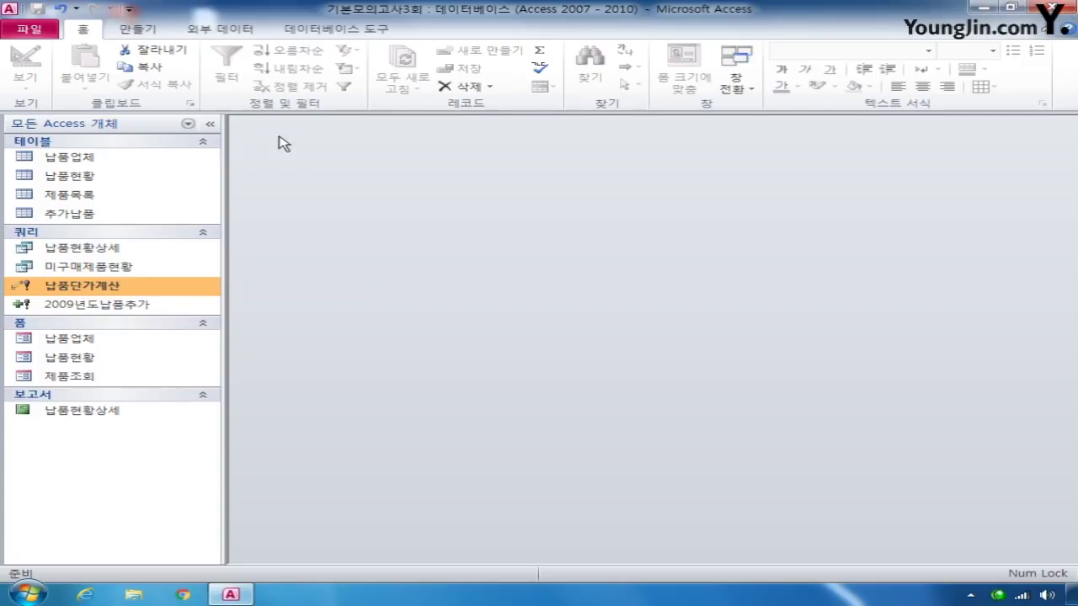
Create another query in design view based on the 납품현황상세 query, enlarging its field list and collapsing the object list
{"action": "left_click", "coordinate": [140, 29]}
{"action": "left_click", "coordinate": [328, 74]}
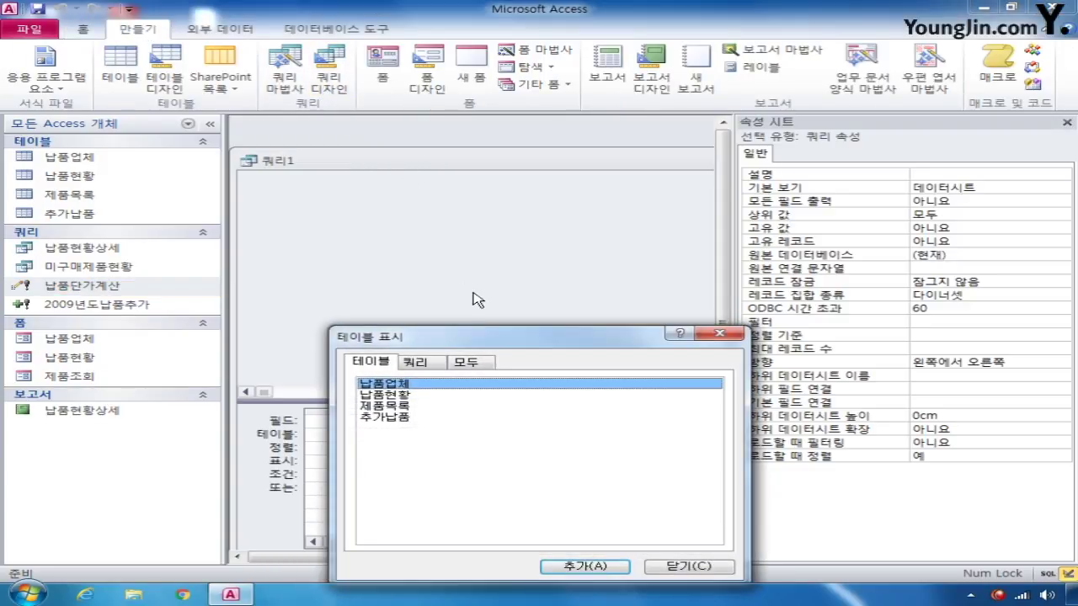
{"action": "left_click", "coordinate": [428, 364]}
{"action": "double_click", "coordinate": [417, 384]}
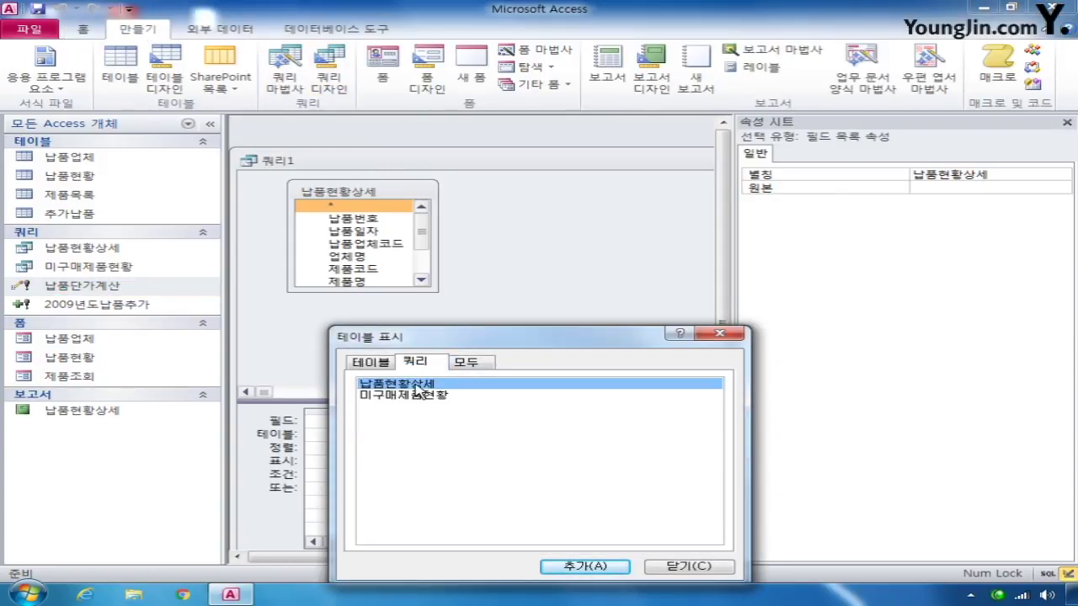
{"action": "left_click", "coordinate": [681, 566]}
{"action": "left_click_drag", "start_coordinate": [388, 288], "coordinate": [376, 362]}
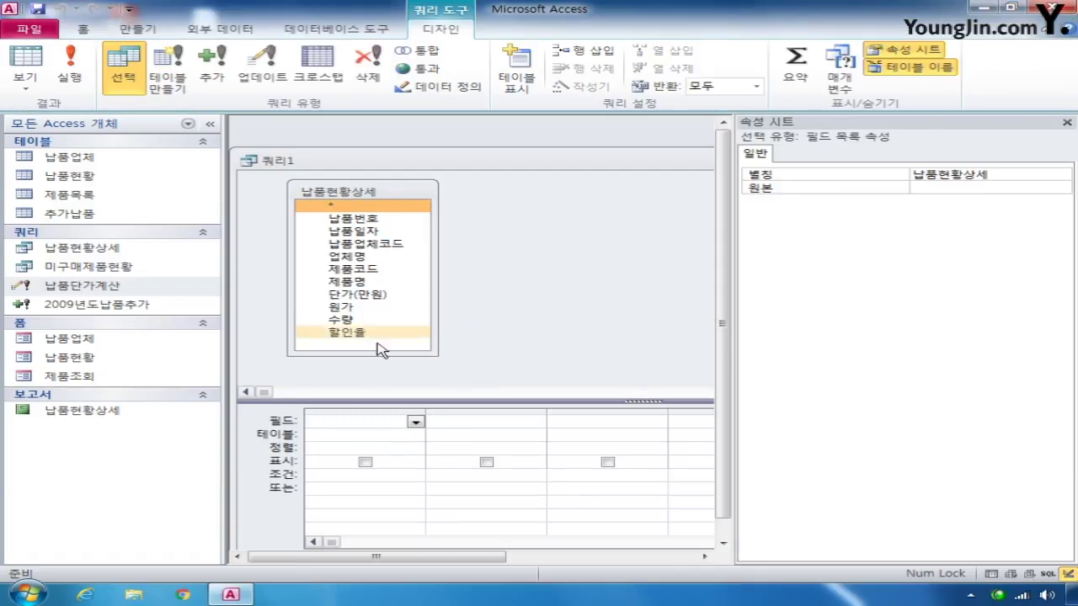
{"action": "left_click", "coordinate": [210, 123]}
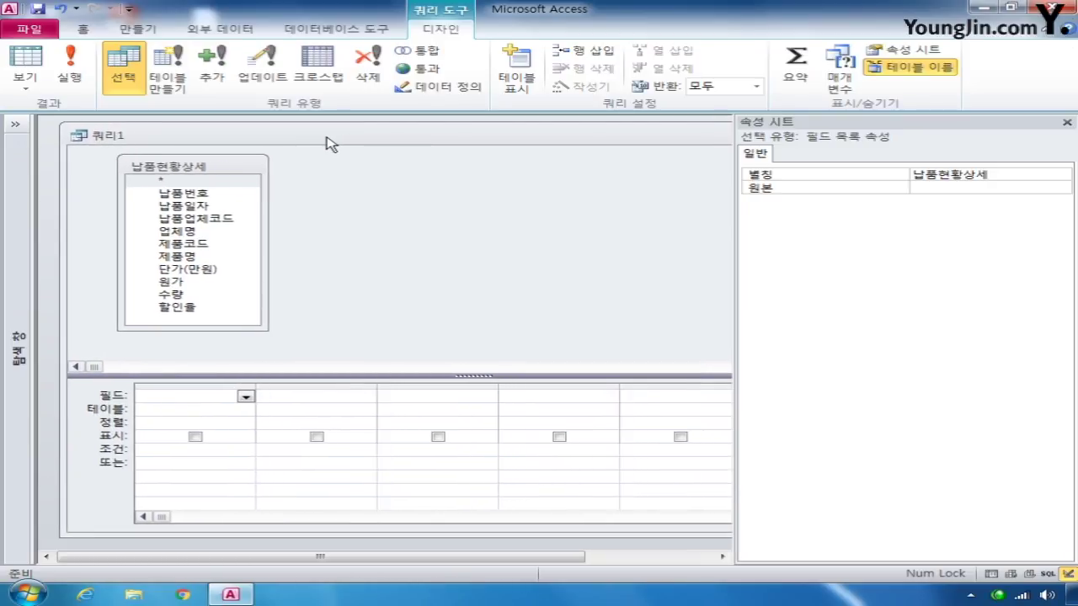
Add the 납품업체코드, 업체명 and 납품일자 fields to the query grid
{"action": "double_click", "coordinate": [195, 218]}
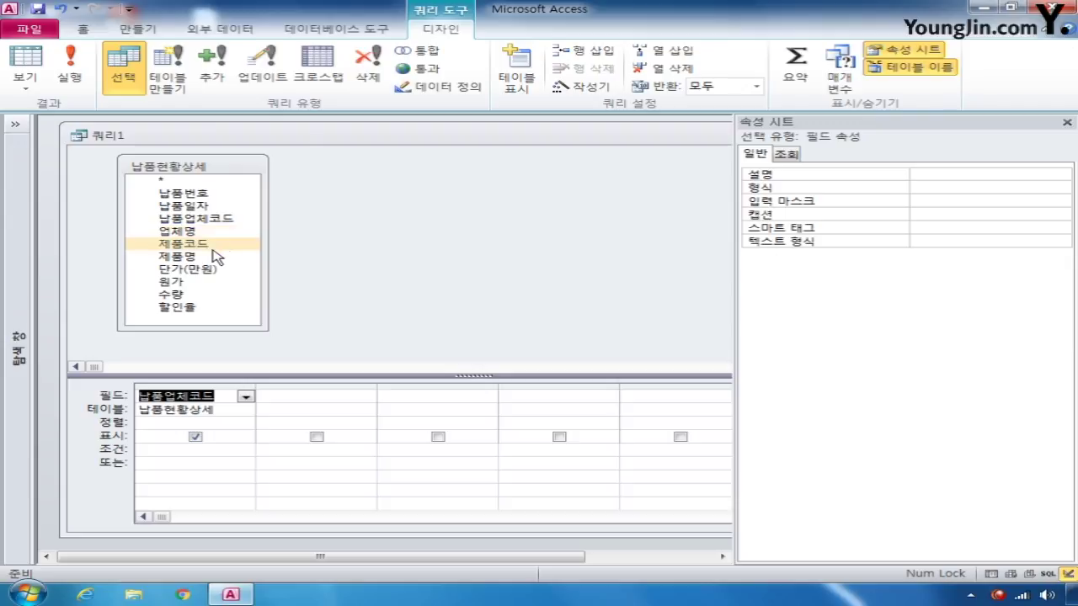
{"action": "double_click", "coordinate": [198, 231]}
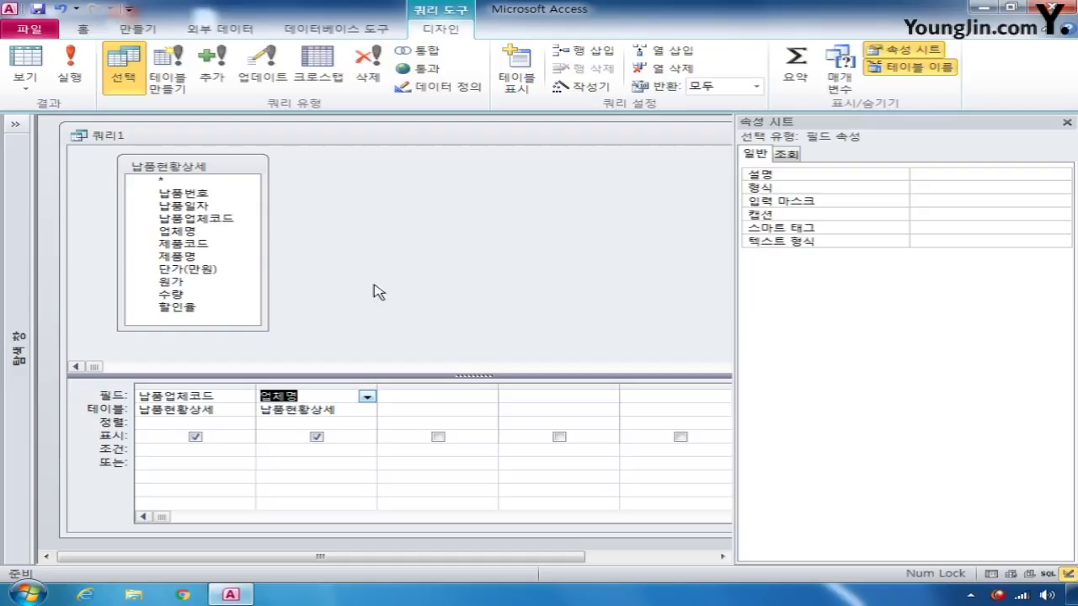
{"action": "double_click", "coordinate": [202, 207]}
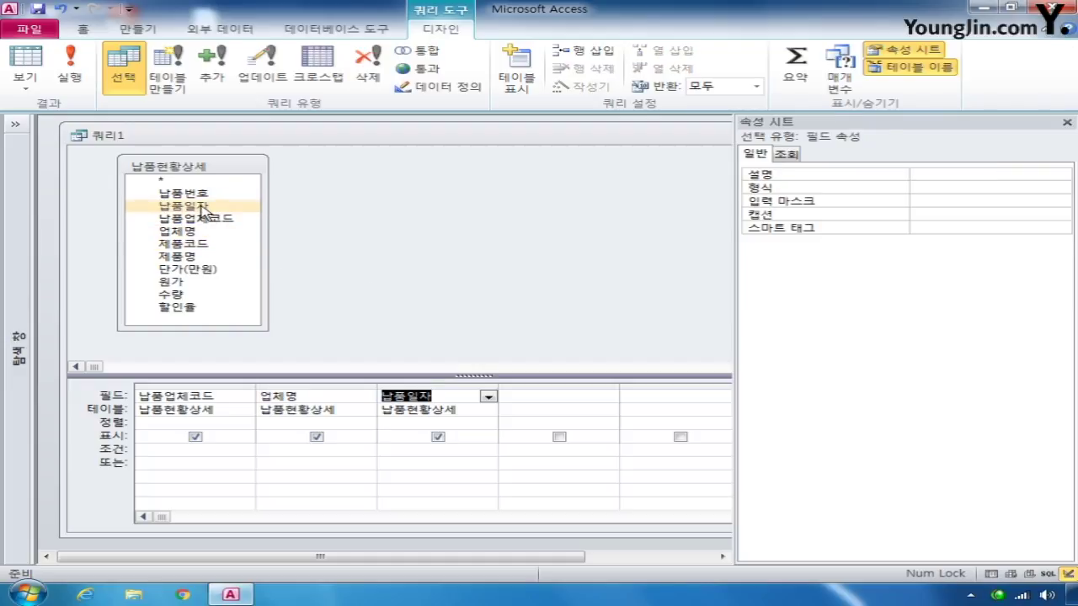
Change the 납품일자 column into the expression year([납품일자])
{"action": "left_click", "coordinate": [385, 396]}
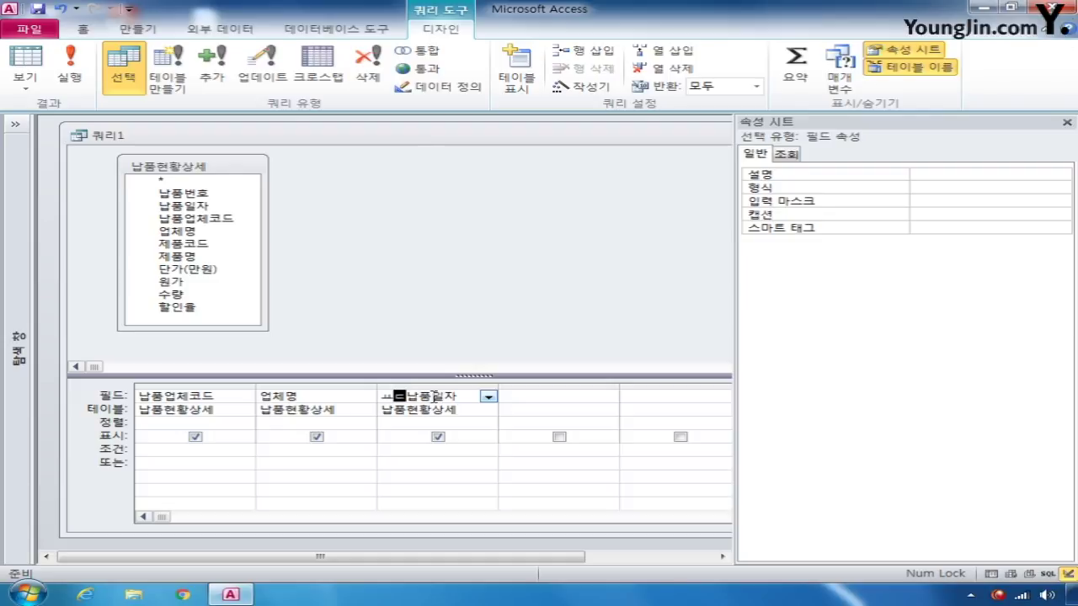
{"action": "type", "text": "ya"}
{"action": "key", "text": "BackSpace"}
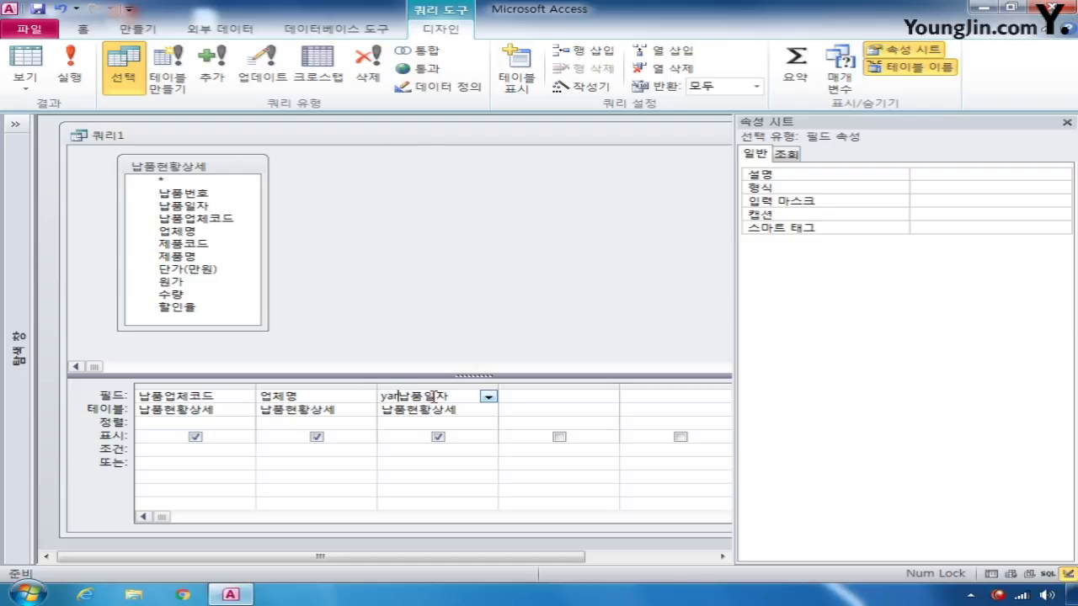
{"action": "type", "text": "ear(["}
{"action": "key", "text": "Right"}
{"action": "key", "text": "Right"}
{"action": "key", "text": "Right"}
{"action": "key", "text": "Right"}
{"action": "type", "text": "])"}
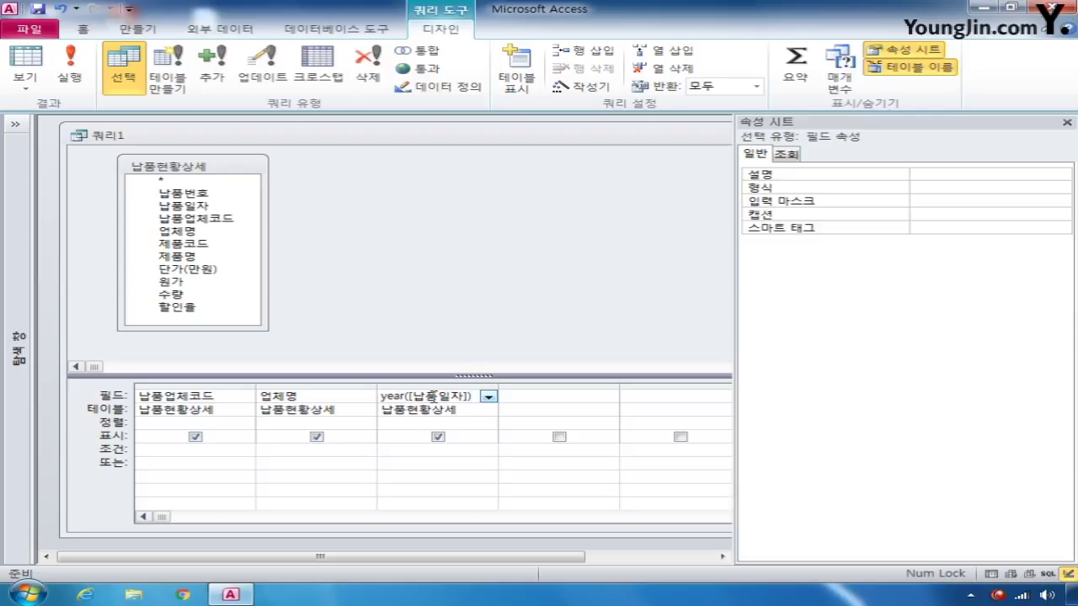
Set the year column's criterion to the parameter [조회할 납품연도를 입력하시요] and exclude the column from the output
{"action": "left_click", "coordinate": [399, 452]}
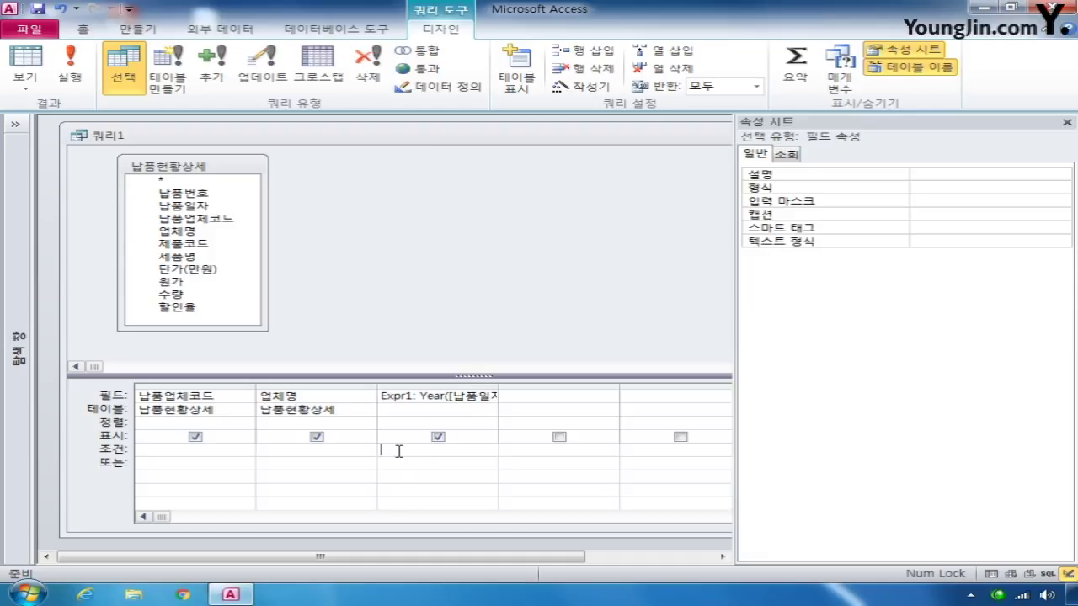
{"action": "type", "text": "["}
{"action": "type", "text": "조회"}
{"action": "type", "text": "할 "}
{"action": "type", "text": "납품연도를 입력"}
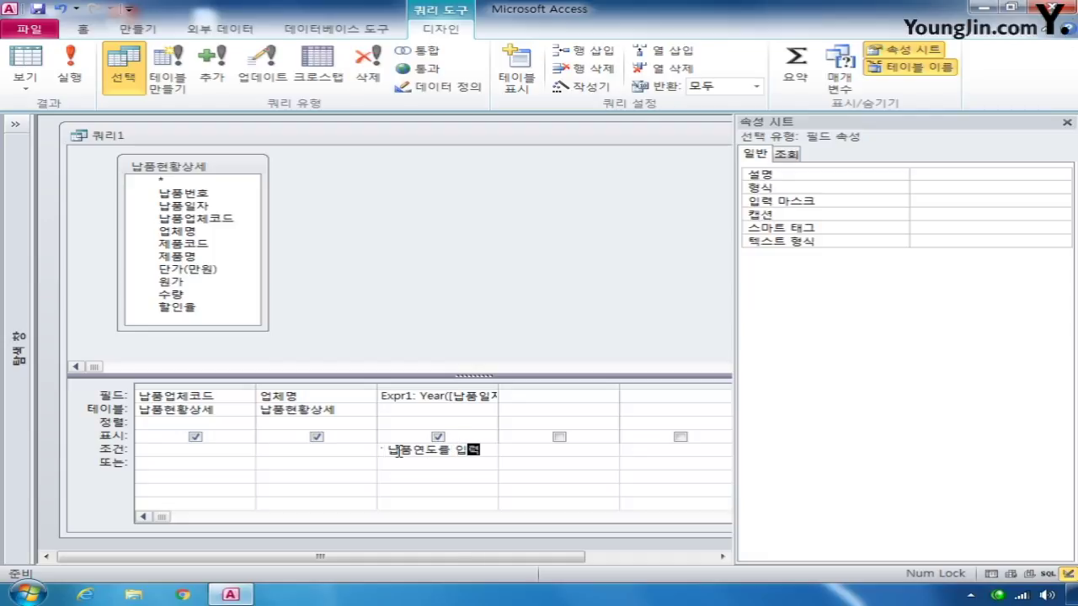
{"action": "type", "text": "하시오"}
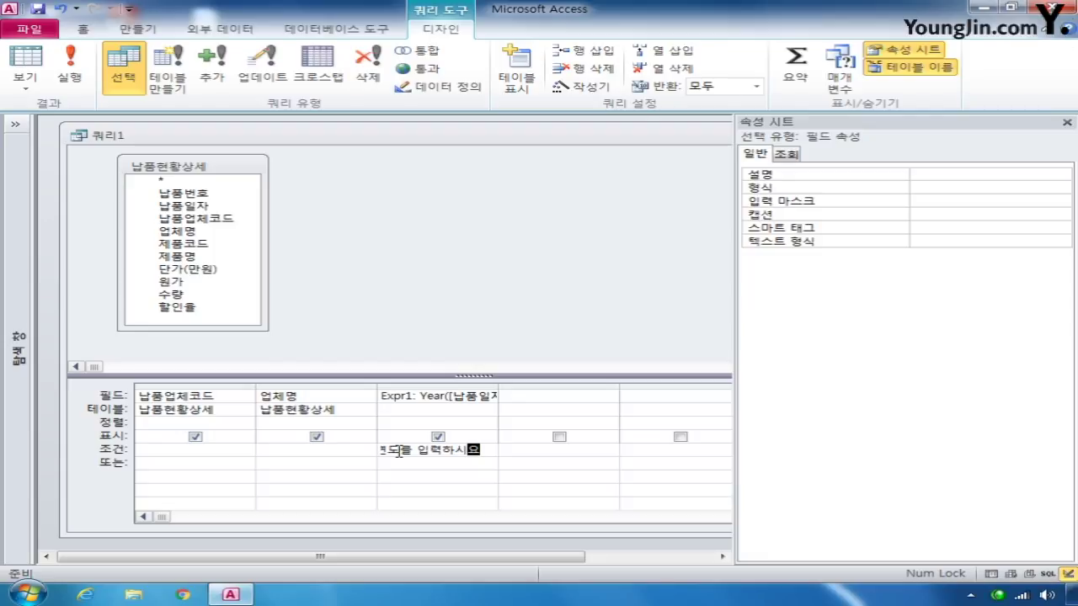
{"action": "type", "text": "]"}
{"action": "left_click", "coordinate": [438, 437]}
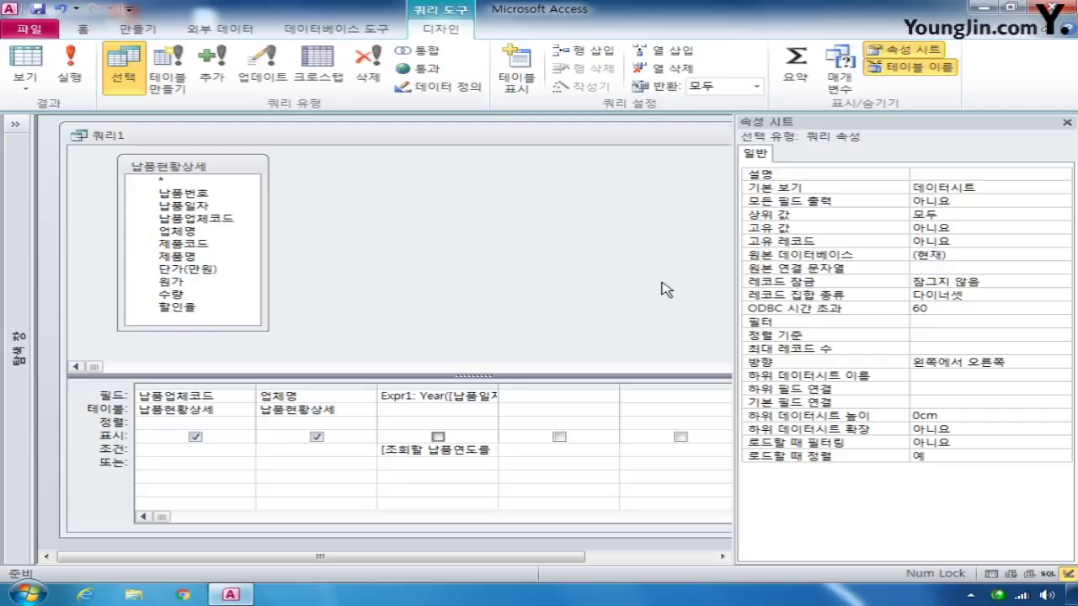
Turn on the totals row and add the calculated field 납품금액(만원):sum([단가(만원)]*[수량]) in the first empty column
{"action": "left_click", "coordinate": [795, 67]}
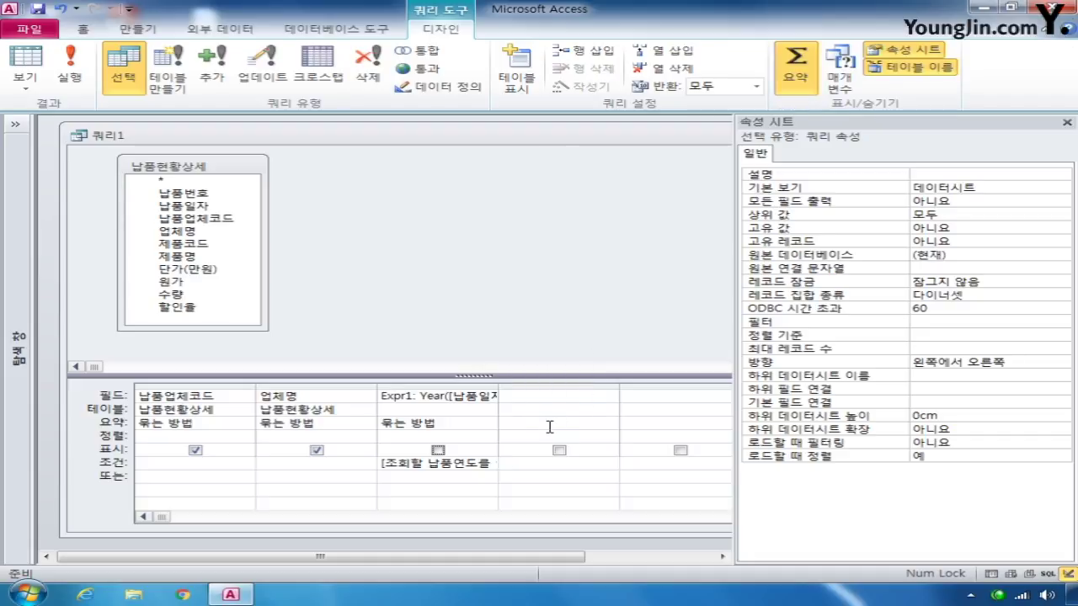
{"action": "left_click", "coordinate": [529, 396]}
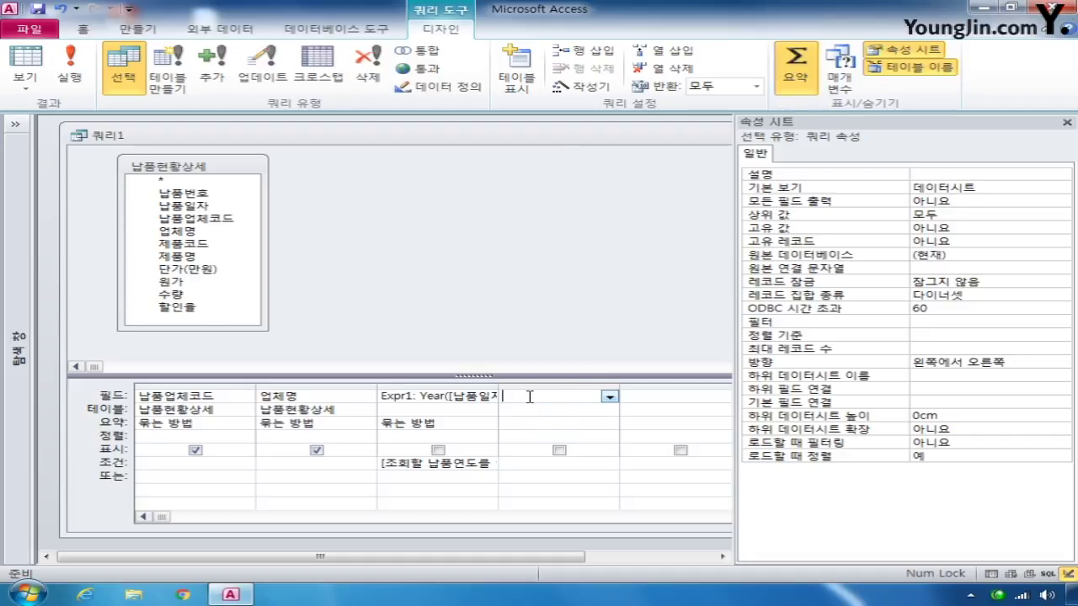
{"action": "right_click", "coordinate": [528, 397]}
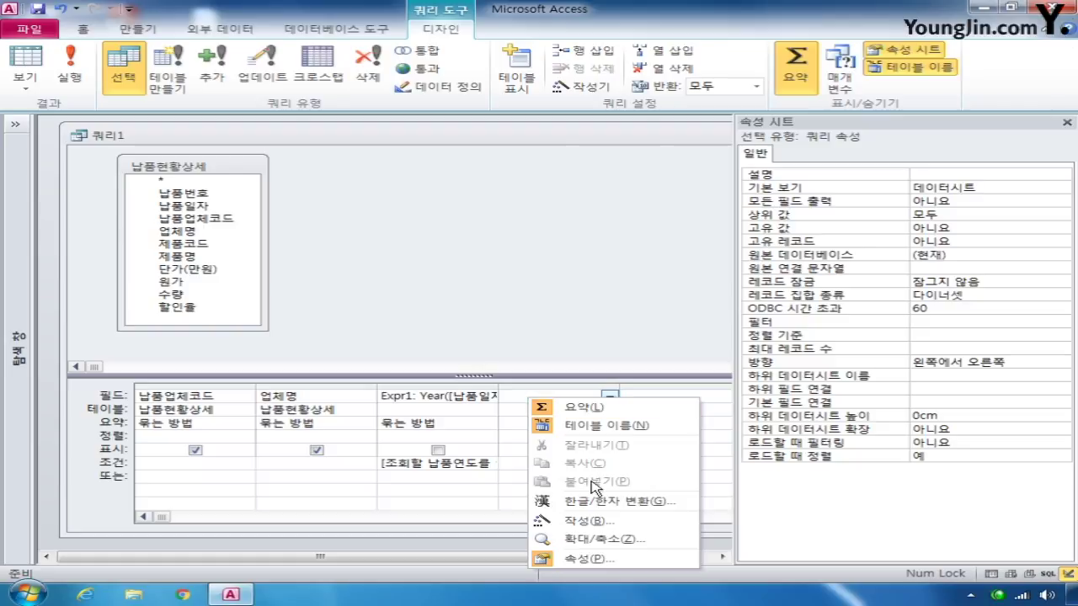
{"action": "left_click", "coordinate": [589, 534]}
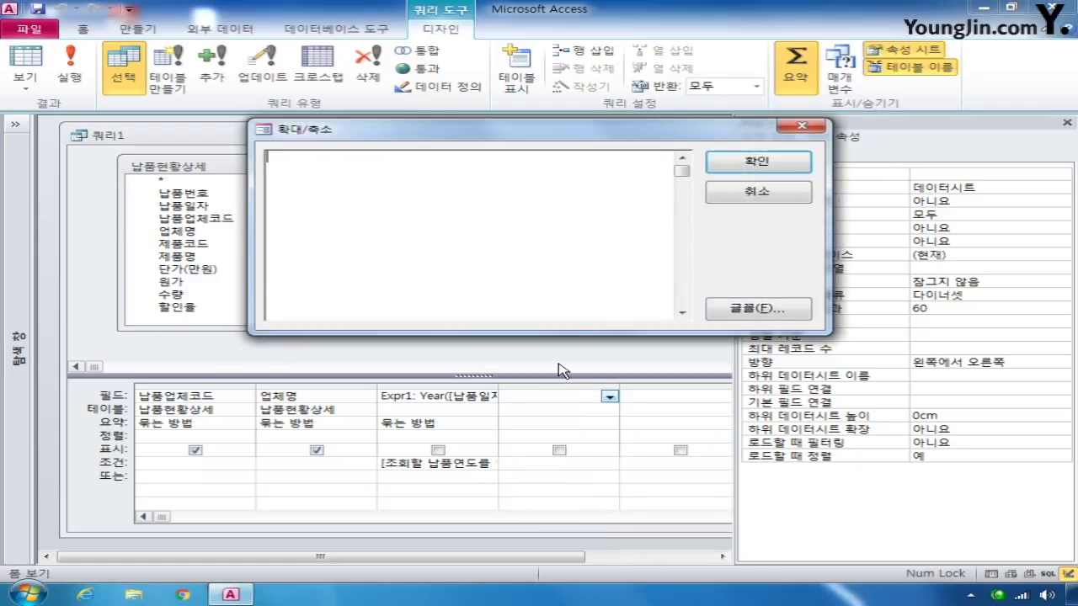
{"action": "type", "text": "납품"}
{"action": "type", "text": "금ㅇ"}
{"action": "type", "text": "(만우"}
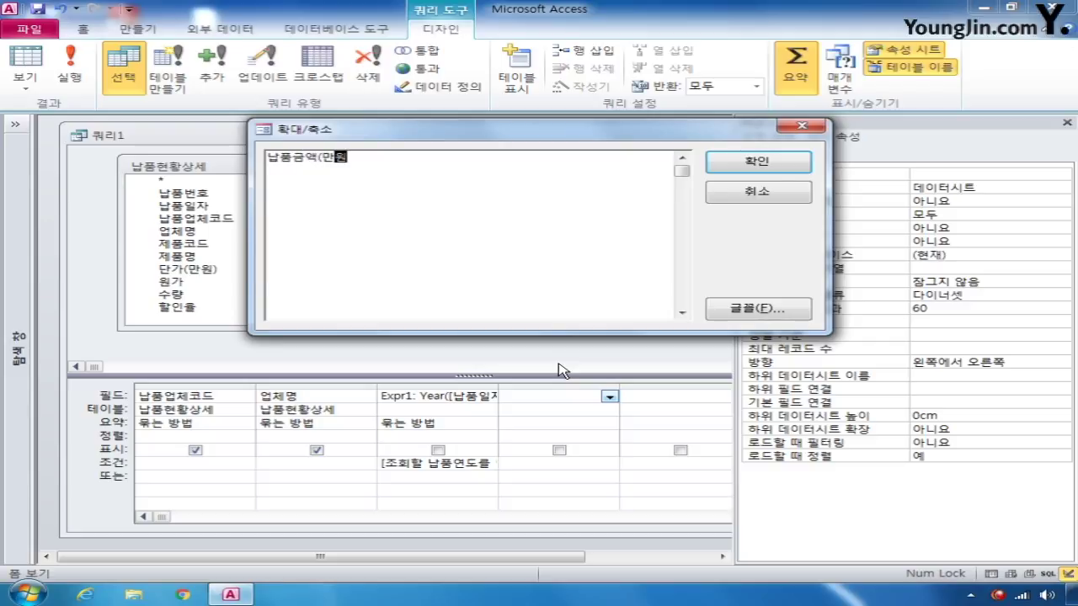
{"action": "type", "text": ")"}
{"action": "type", "text": ":ㄴ"}
{"action": "key", "text": "BackSpace"}
{"action": "key", "text": "BackSpace"}
{"action": "key", "text": "Hangul"}
{"action": "type", "text": "sum([]*["}
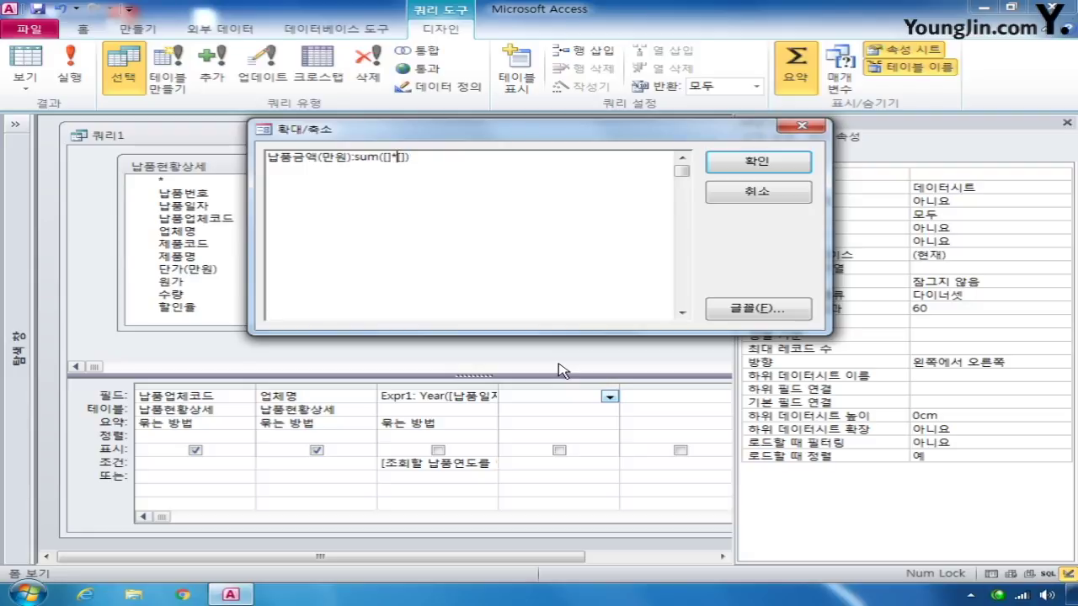
{"action": "type", "text": "단ㄱ"}
{"action": "type", "text": "(만원)"}
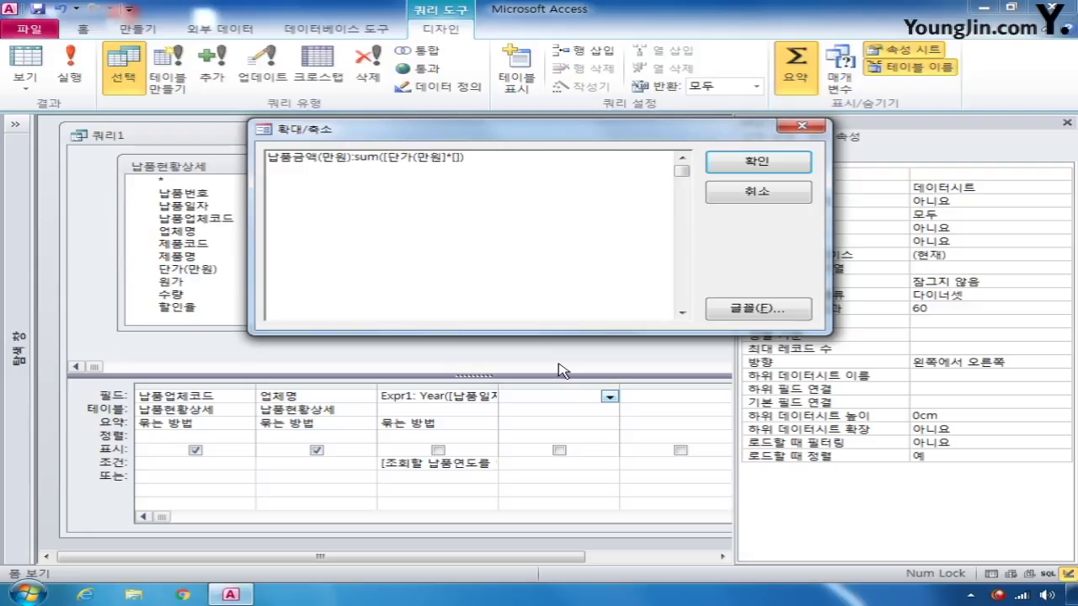
{"action": "type", "text": ")"}
{"action": "type", "text": "수량"}
{"action": "left_click", "coordinate": [757, 163]}
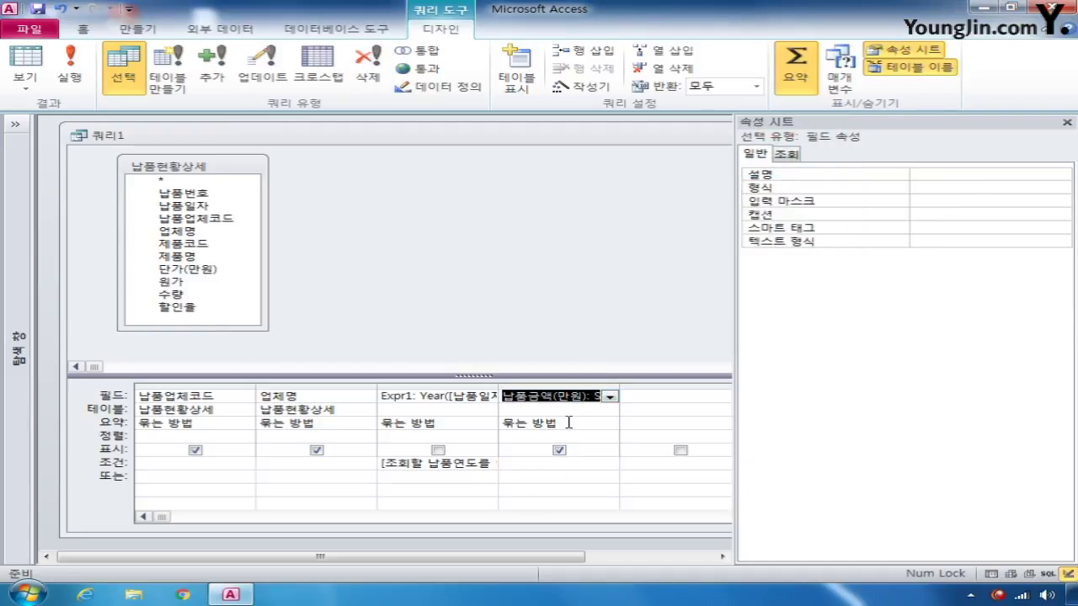
Set the totals option of the 납품금액(만원) column to 식
{"action": "left_click", "coordinate": [583, 400]}
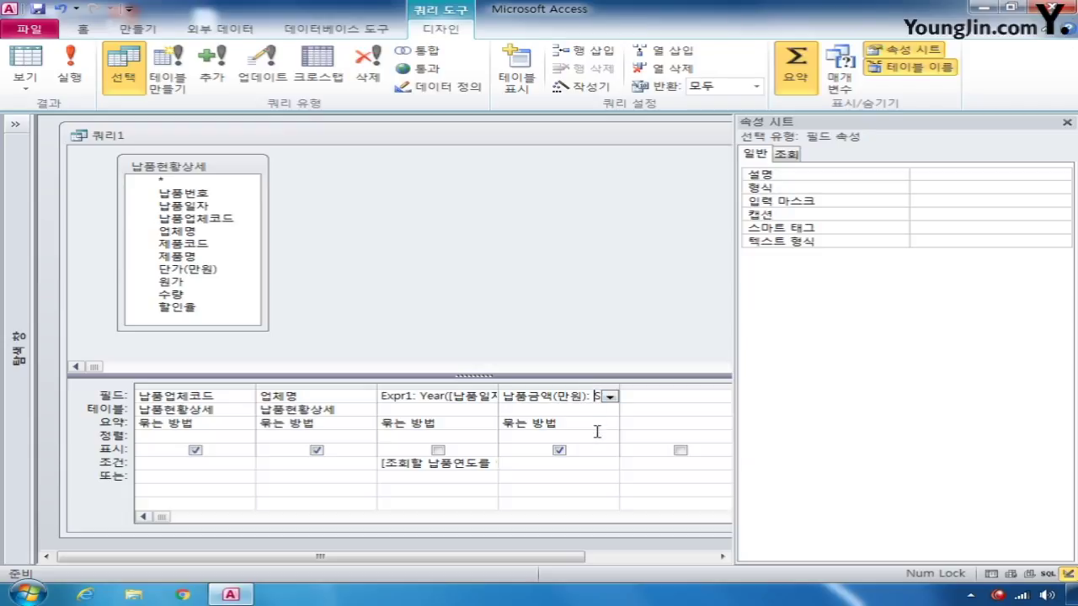
{"action": "left_click", "coordinate": [580, 426]}
{"action": "left_click", "coordinate": [610, 425]}
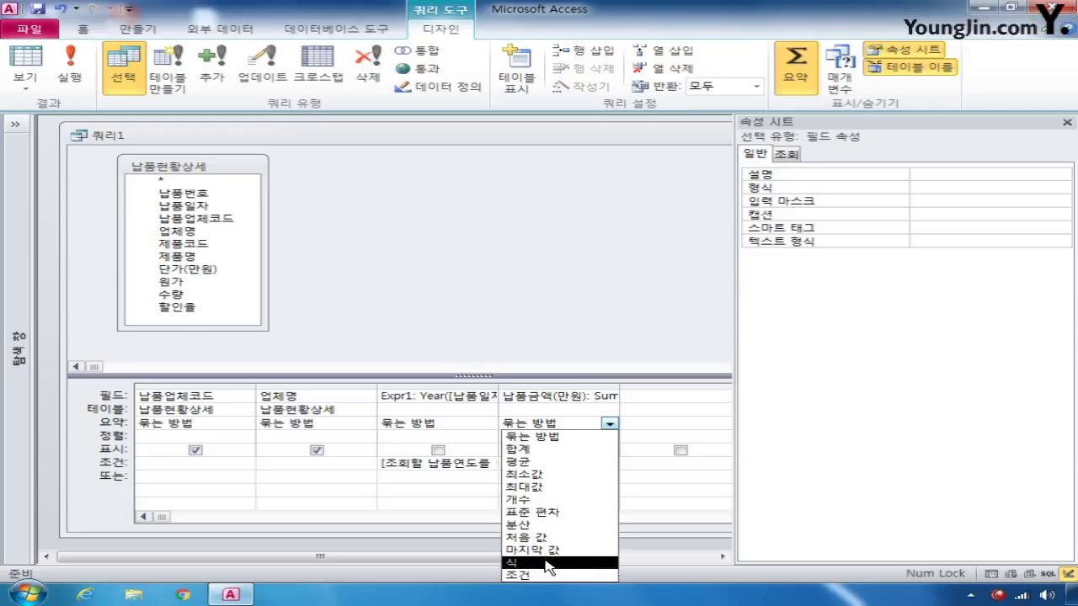
{"action": "left_click", "coordinate": [516, 562]}
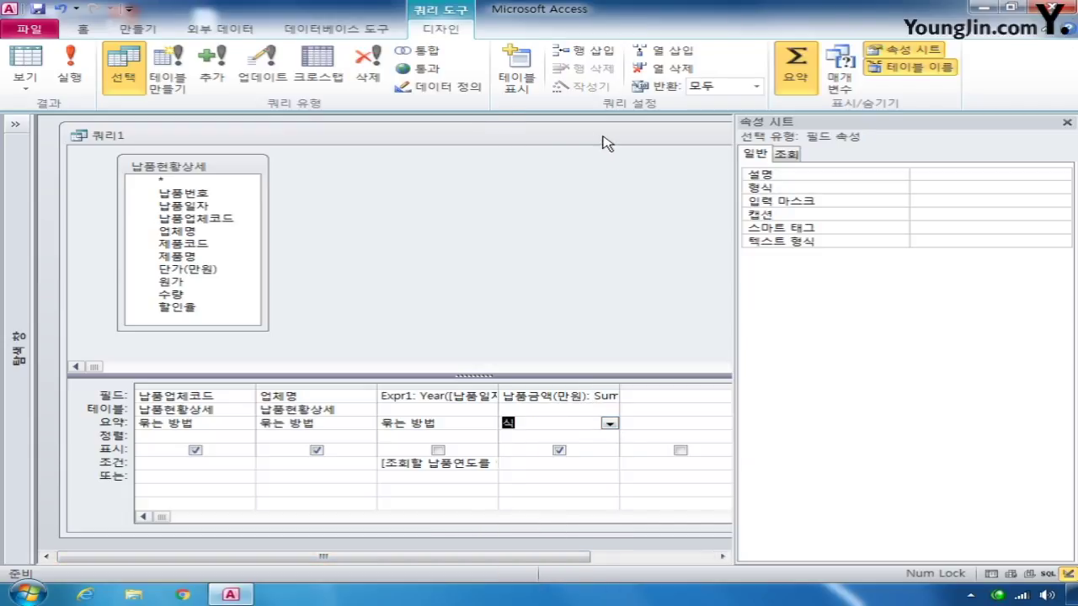
Run the query for delivery year 2007 to check its results
{"action": "mouse_move", "coordinate": [601, 140]}
{"action": "left_mouse_down"}
{"action": "mouse_move", "coordinate": [510, 156]}
{"action": "mouse_move", "coordinate": [606, 149]}
{"action": "left_mouse_up"}
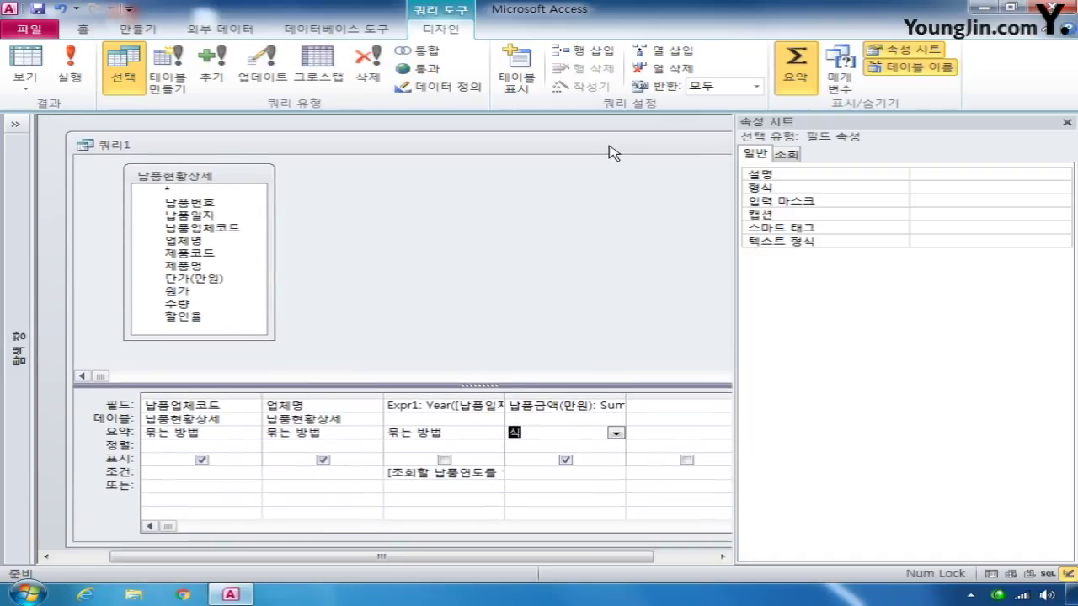
{"action": "left_click", "coordinate": [70, 68]}
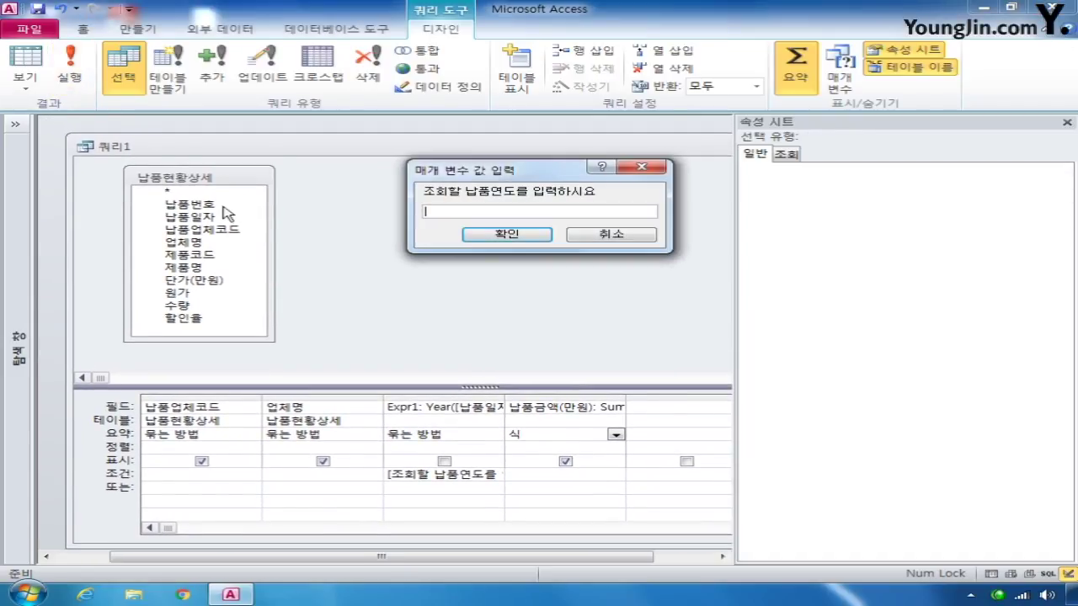
{"action": "type", "text": "2007"}
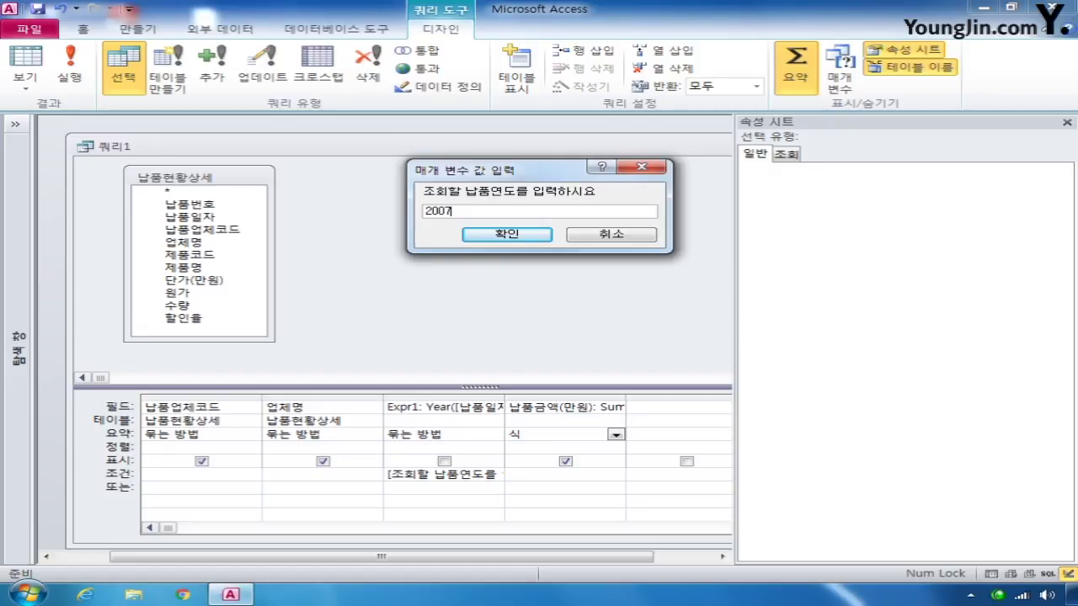
{"action": "left_click", "coordinate": [509, 236]}
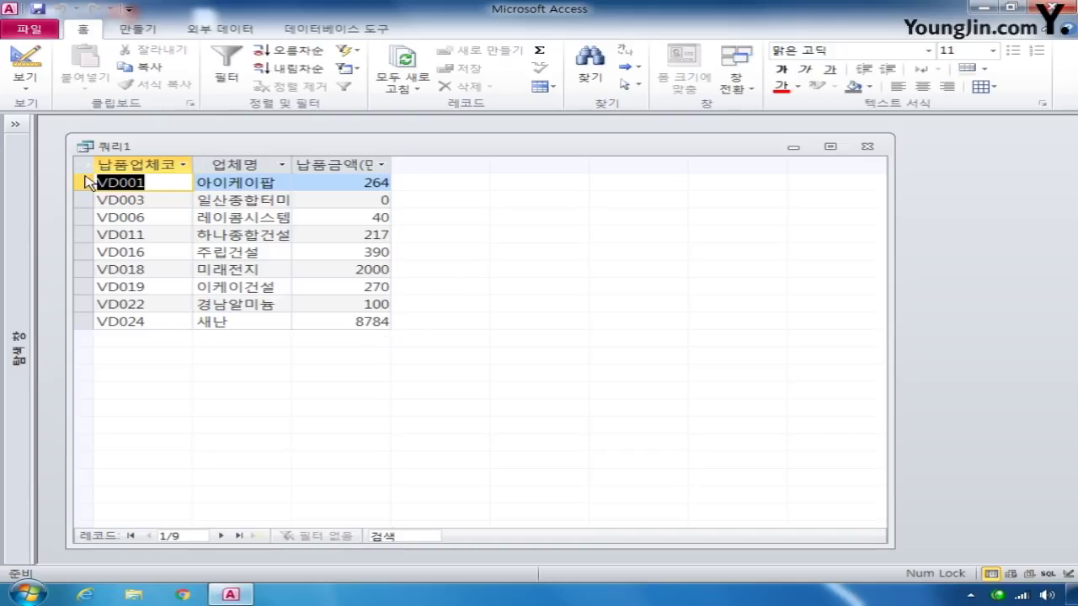
Return to the query's design and set the format of the 납품금액(만원) column to #,##0
{"action": "left_click", "coordinate": [26, 64]}
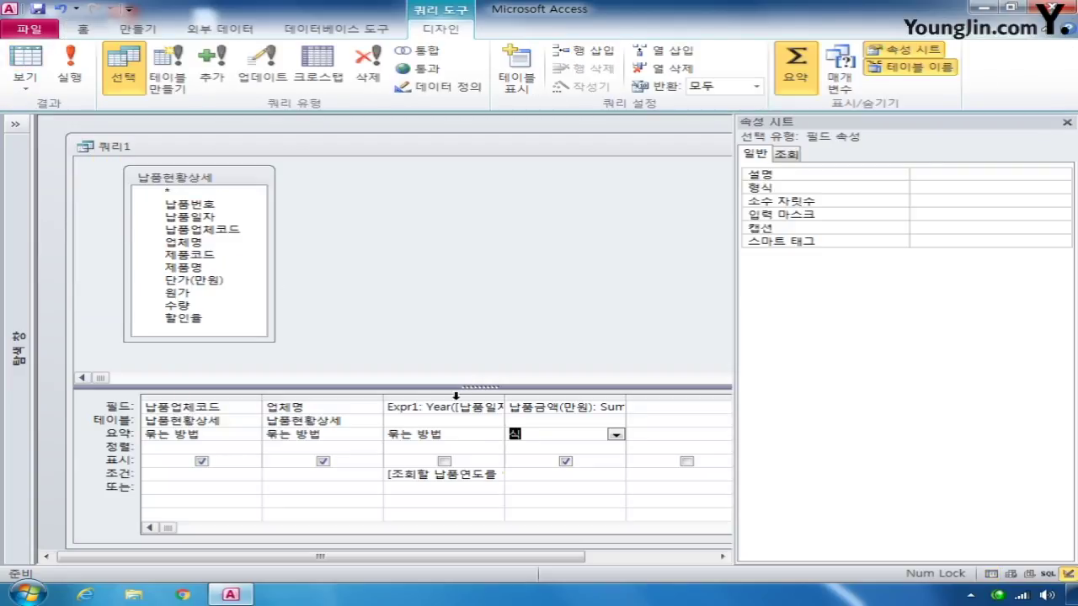
{"action": "left_click", "coordinate": [581, 395]}
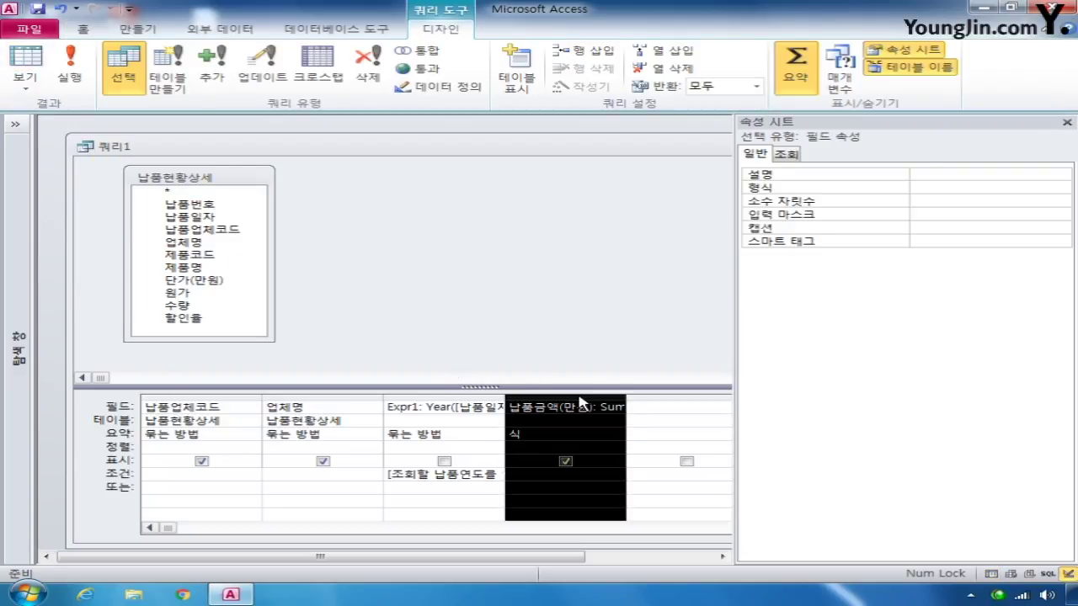
{"action": "left_click", "coordinate": [943, 184]}
{"action": "type", "text": "#"}
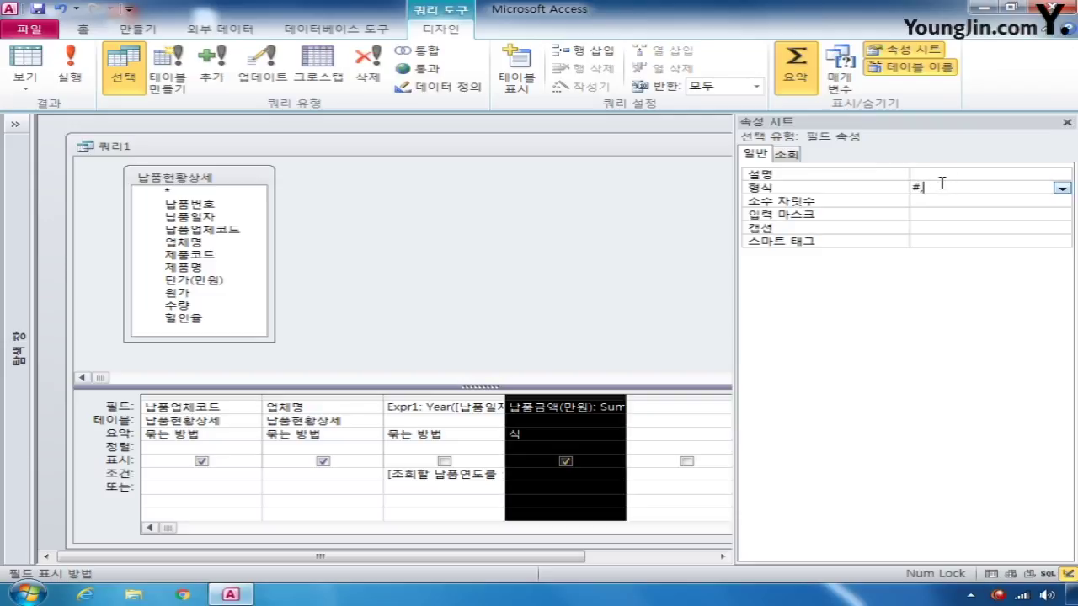
{"action": "type", "text": ",##0"}
Run the query again for delivery year 2007 to check the formatted amounts
{"action": "left_click", "coordinate": [72, 81]}
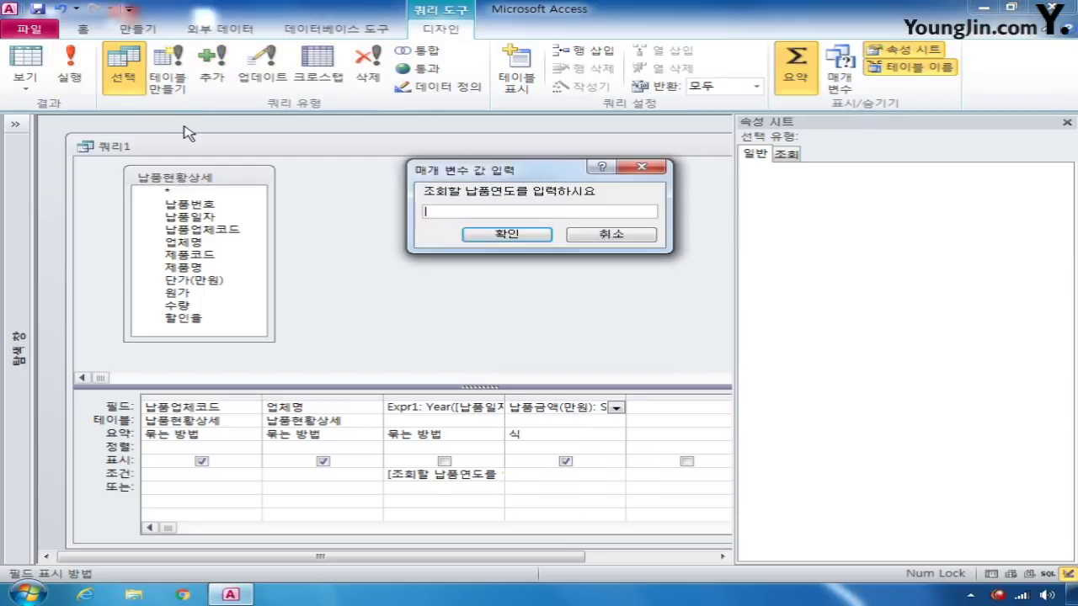
{"action": "type", "text": "2007"}
{"action": "key", "text": "Return"}
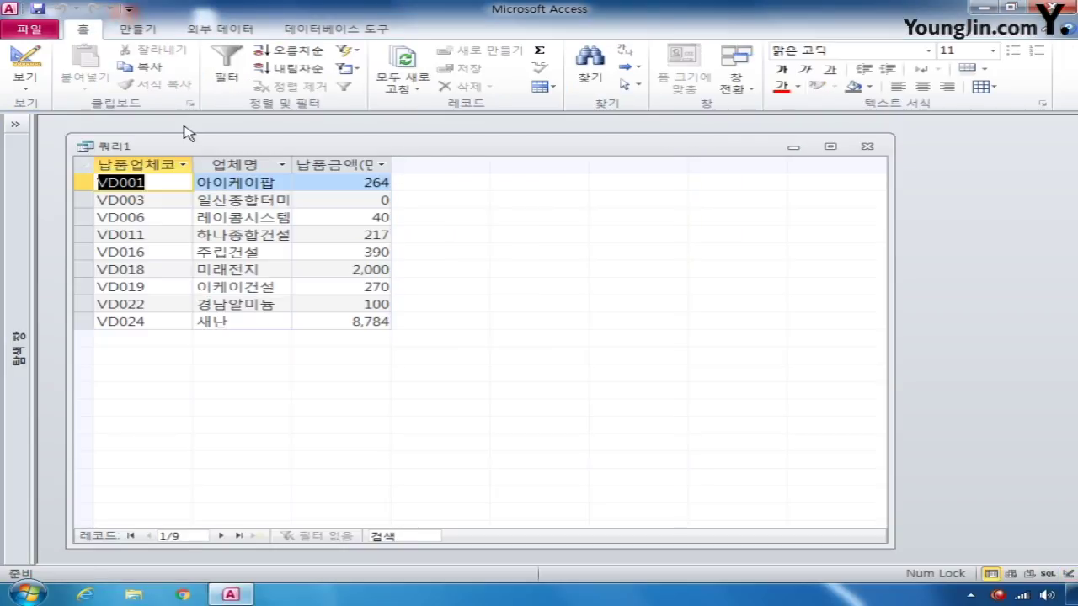
Close the query, saving it as 업체별납품금액조회, and expand the list of database objects
{"action": "left_click", "coordinate": [867, 147]}
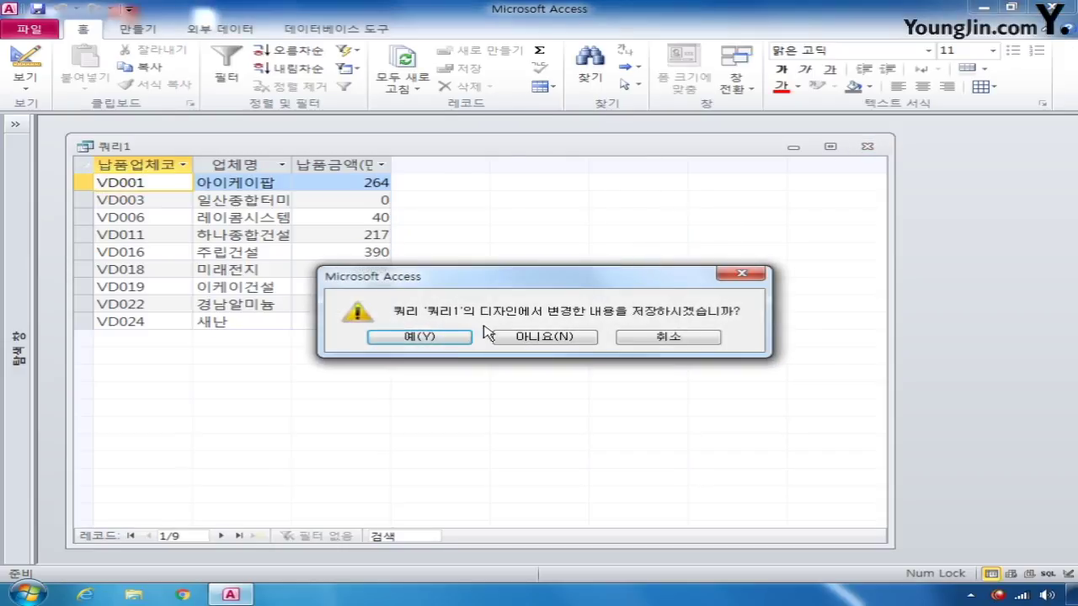
{"action": "left_click", "coordinate": [419, 335]}
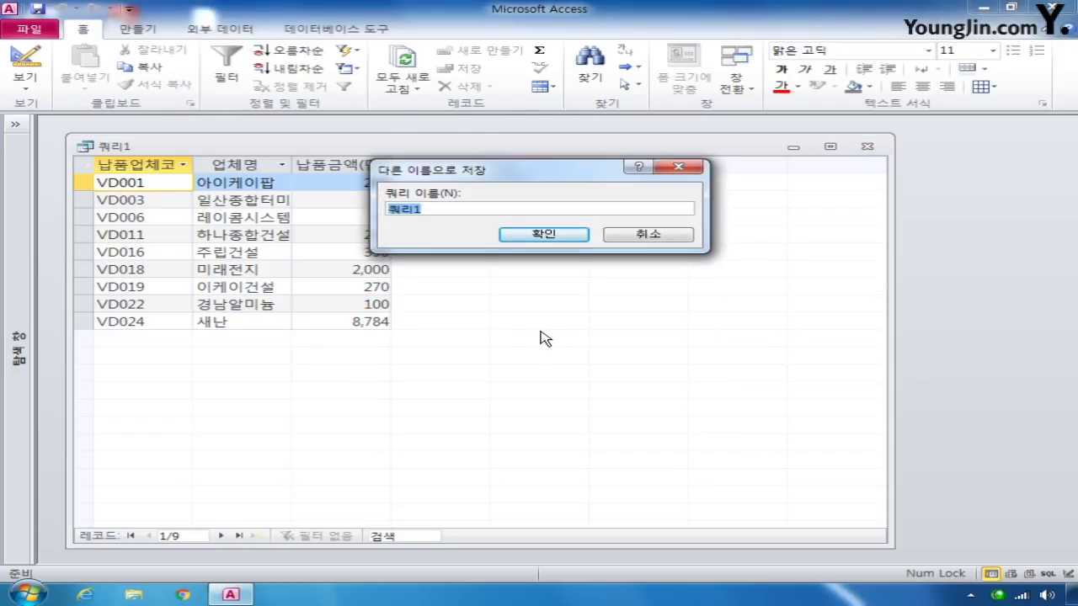
{"action": "type", "text": "업체별납품"}
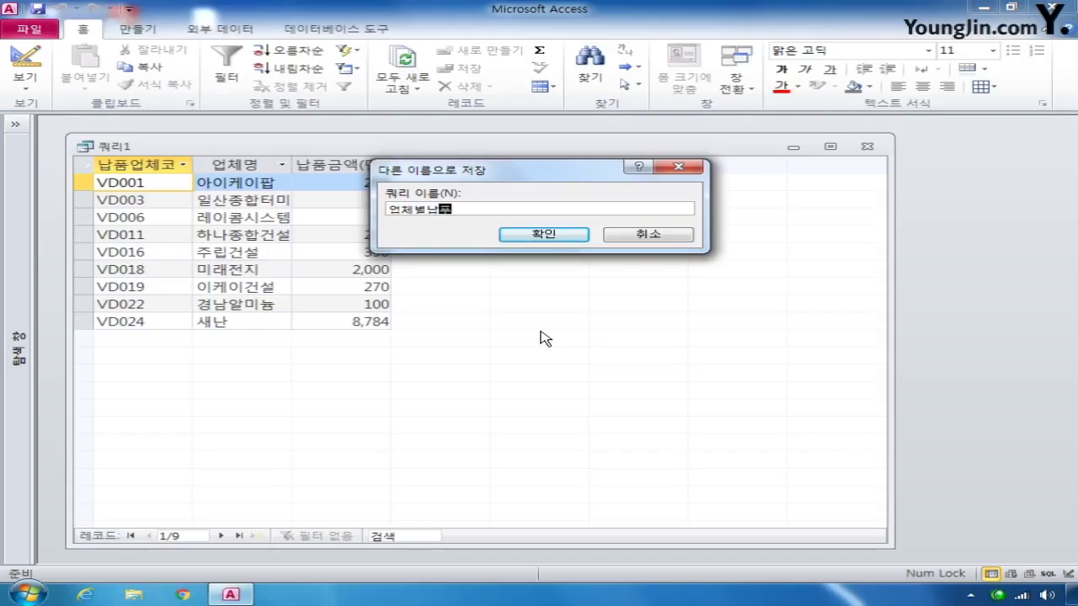
{"action": "type", "text": "금액조회"}
{"action": "key", "text": "Return"}
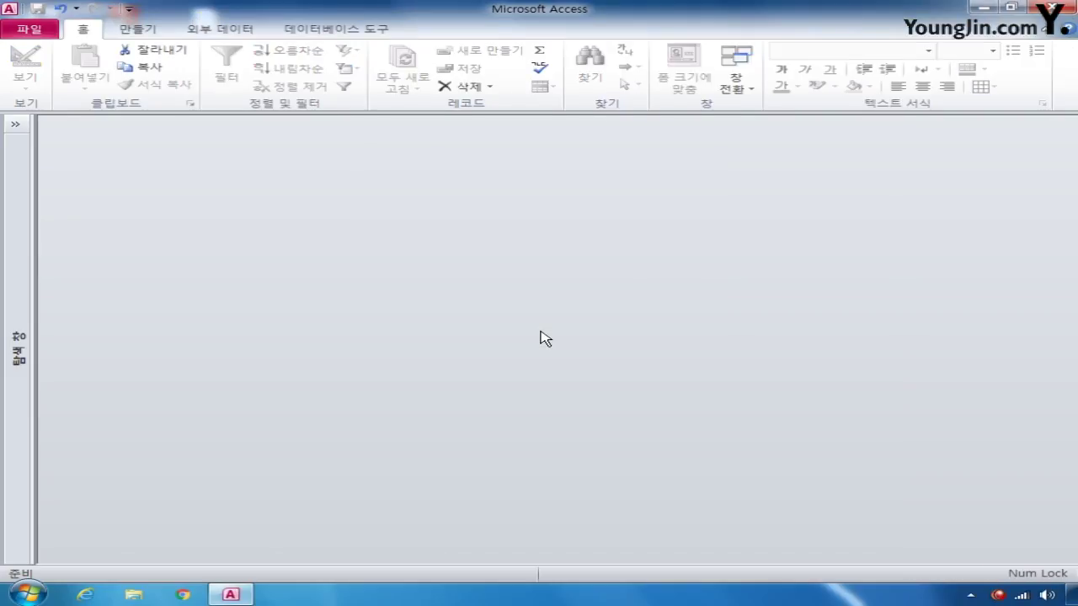
{"action": "left_click", "coordinate": [15, 125]}
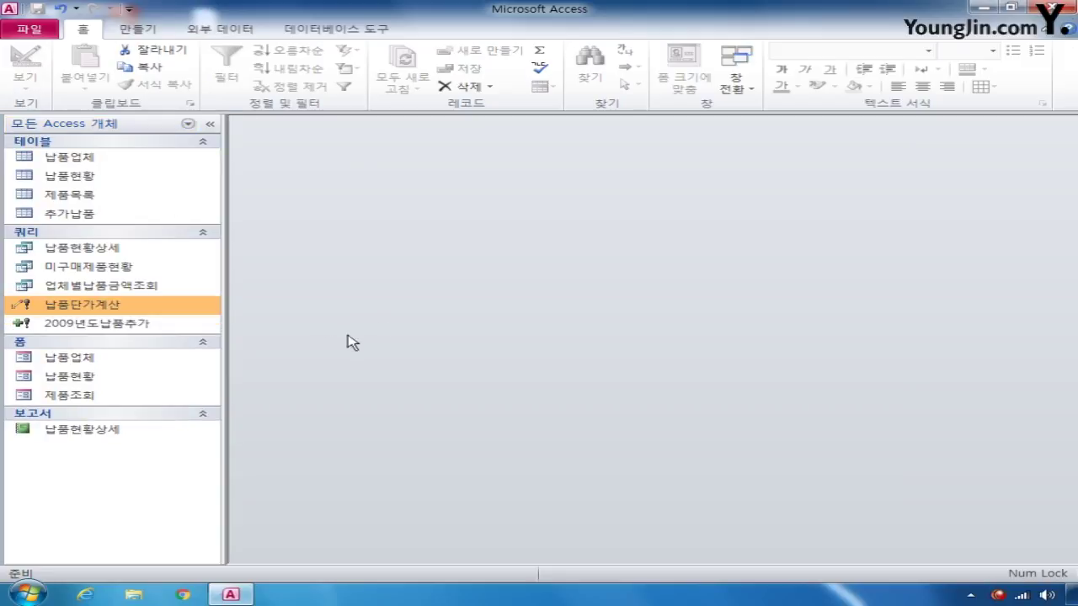